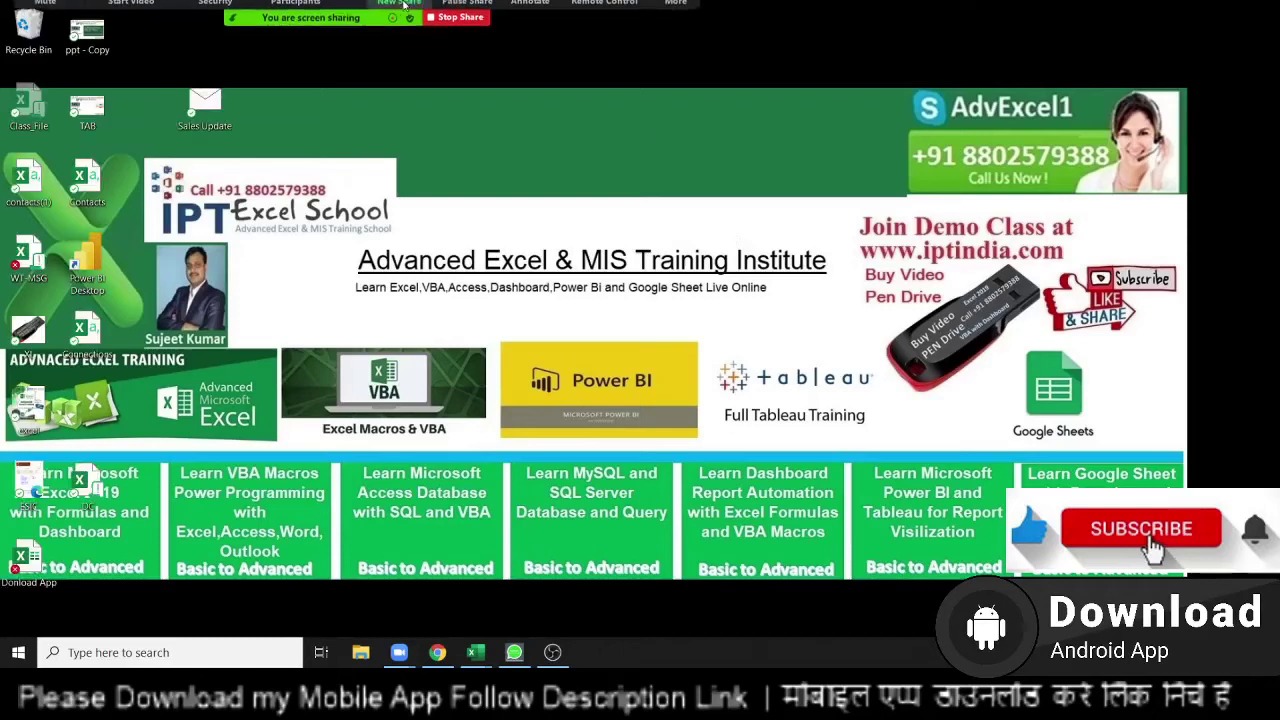
# Step: Bring the Book6 Excel window up full screen from the taskbar
pyautogui.click(675, 10)
pyautogui.click(671, 68)
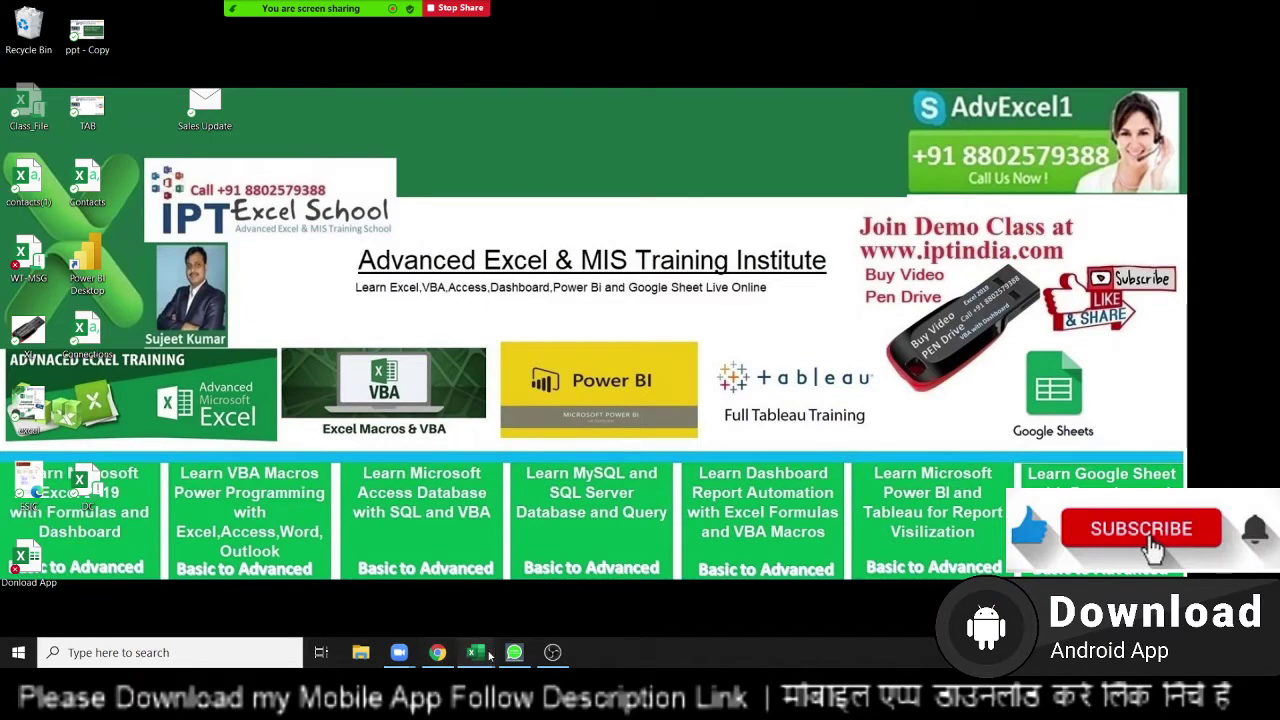
# Step: Bring up the sales workbook, cancel the pending copy and review the Name and Qty columns
pyautogui.moveTo(476, 652)
pyautogui.click(638, 605)
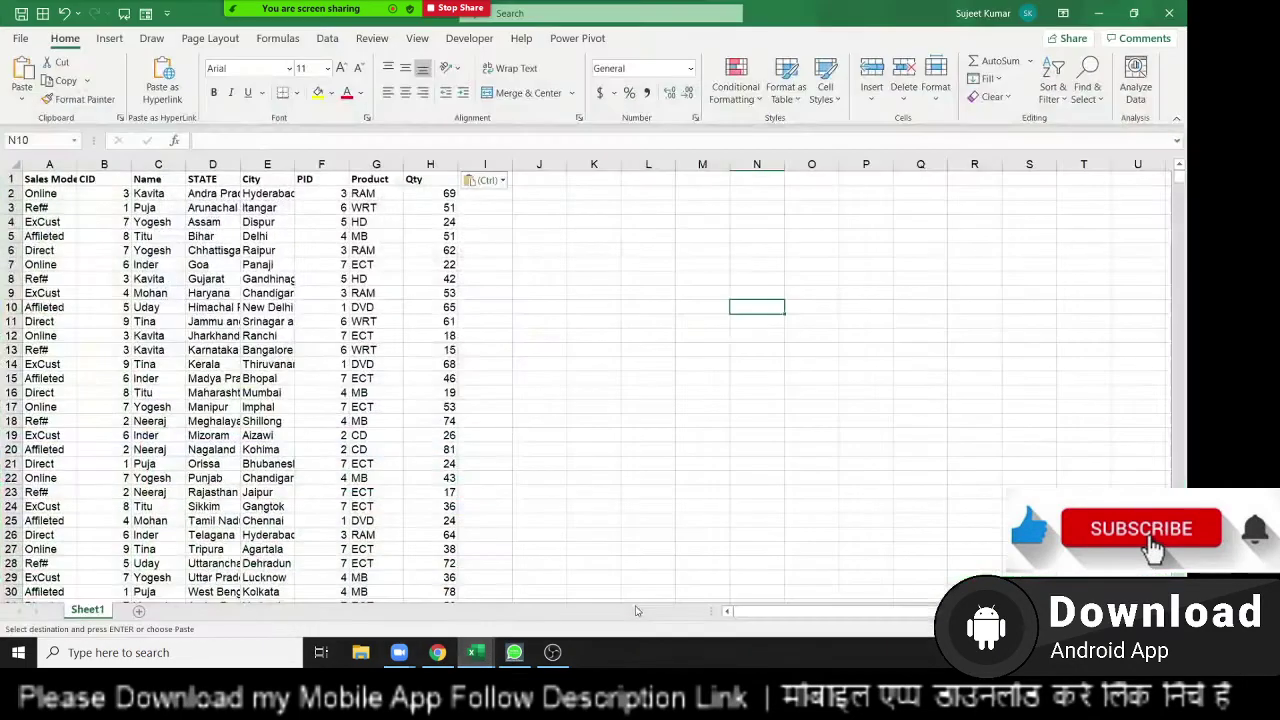
pyautogui.click(520, 261)
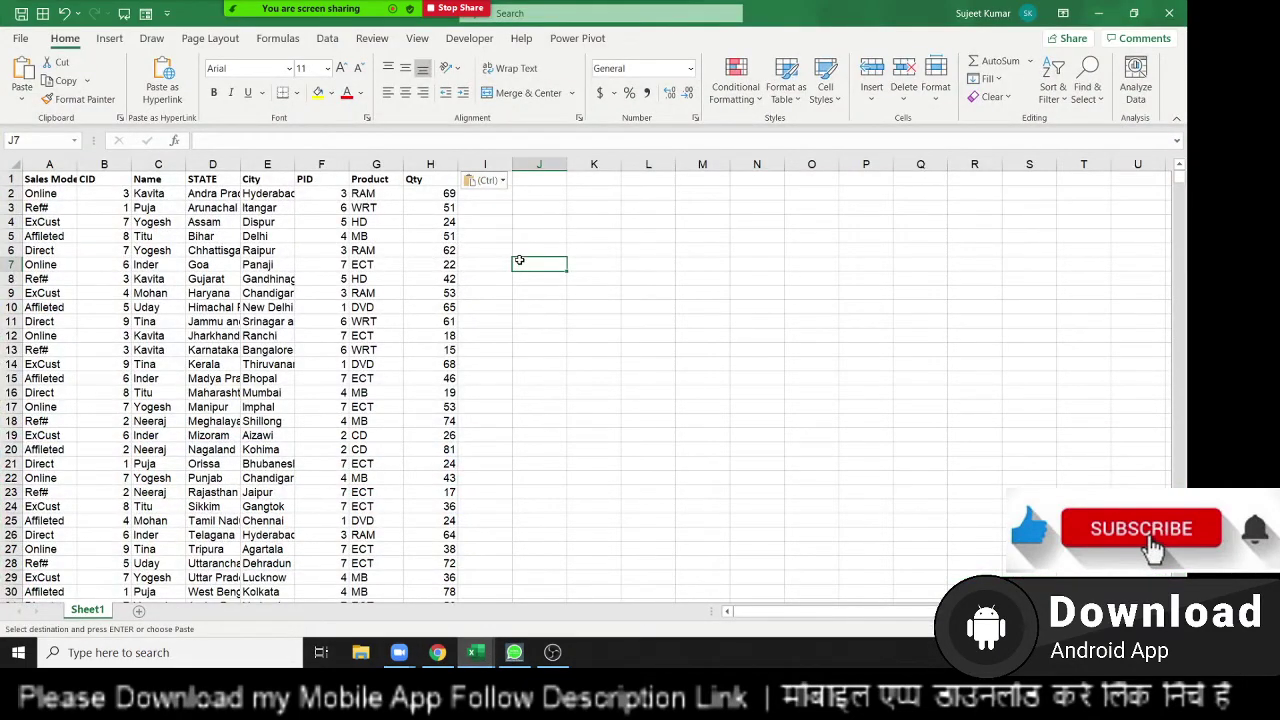
pyautogui.press('Escape')
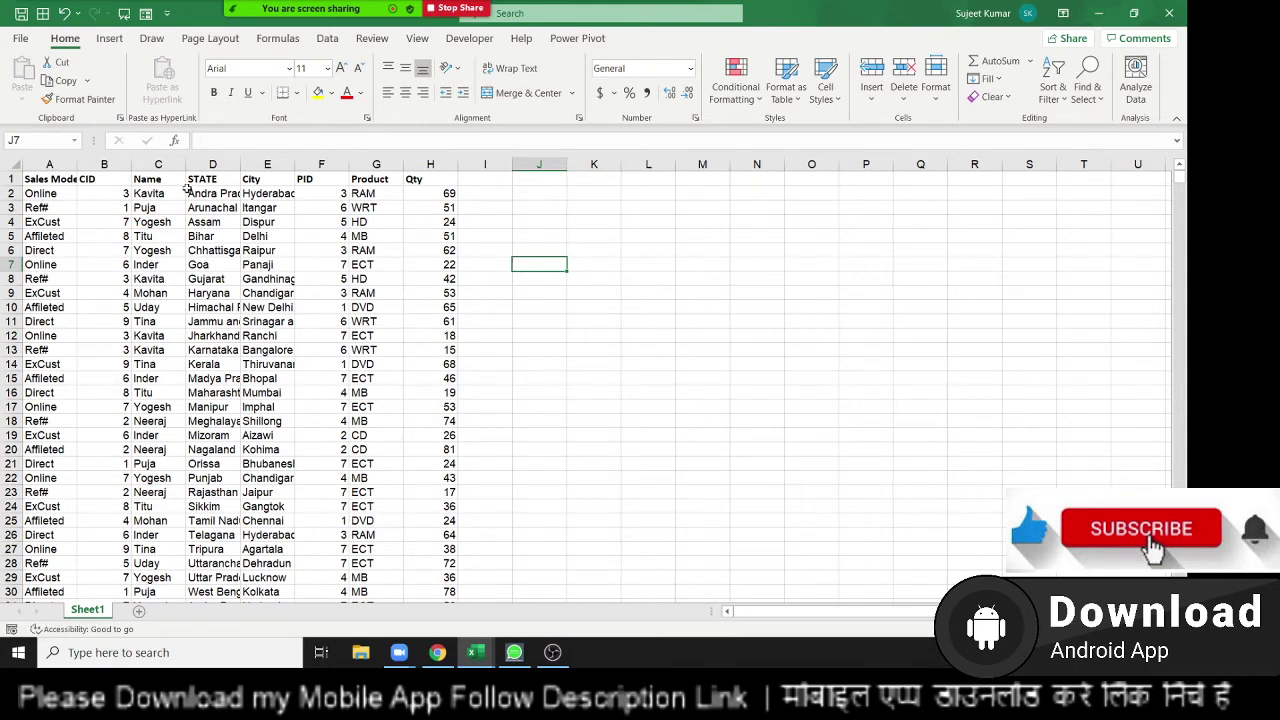
pyautogui.moveTo(170, 188)
pyautogui.mouseDown()
pyautogui.moveTo(165, 280)
pyautogui.moveTo(195, 335)
pyautogui.mouseUp()
pyautogui.moveTo(432, 221); pyautogui.dragTo(450, 250)
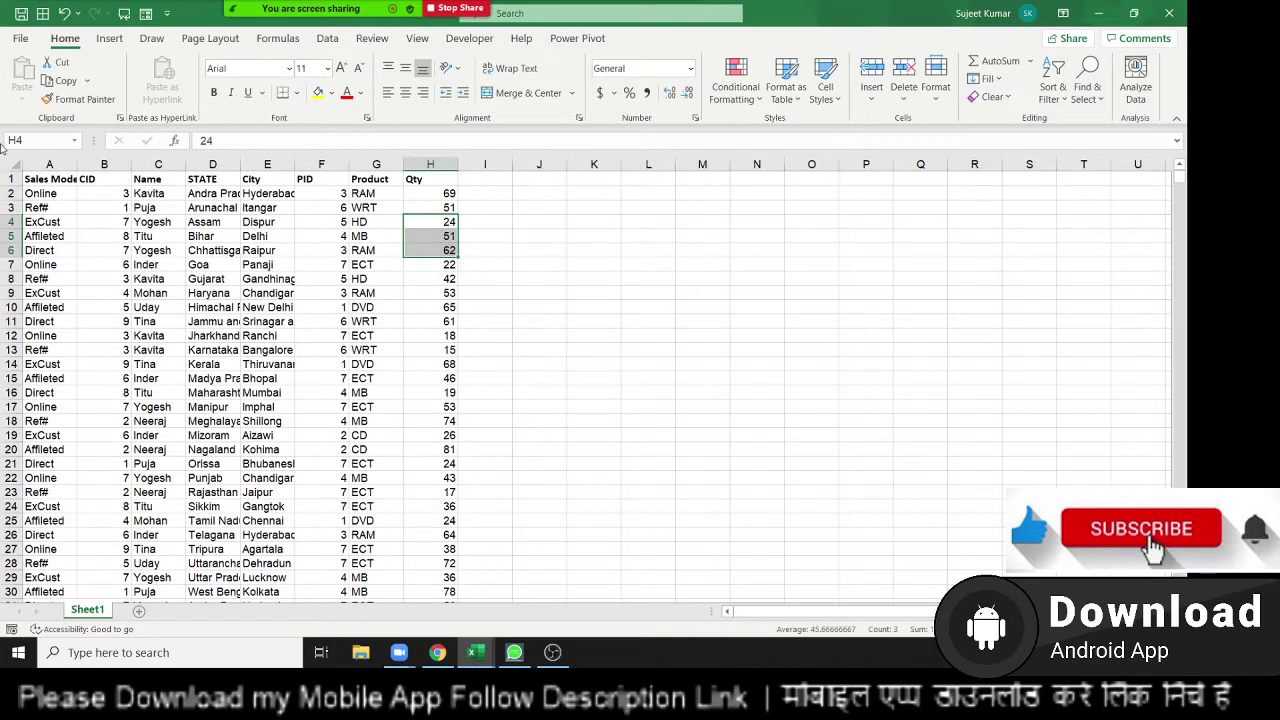
# Step: Insert a pivot table on a new sheet summing Qty by Name
pyautogui.click(30, 180)
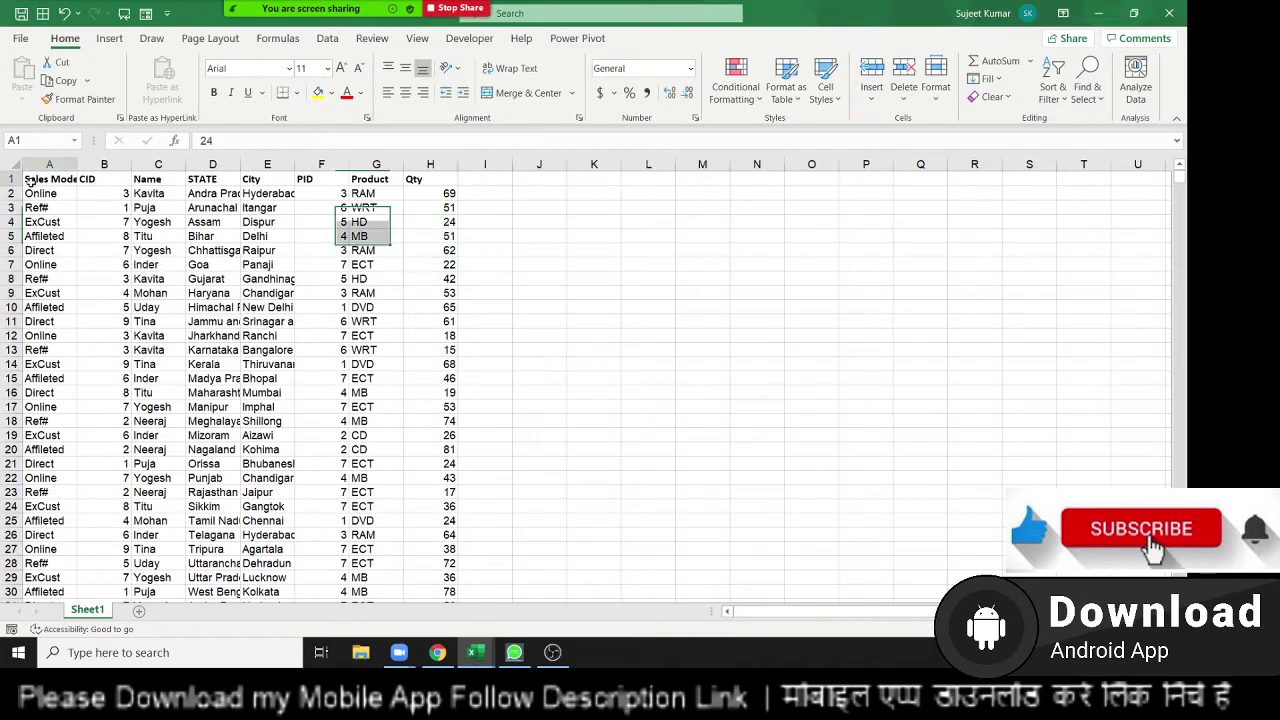
pyautogui.click(109, 38)
pyautogui.click(28, 72)
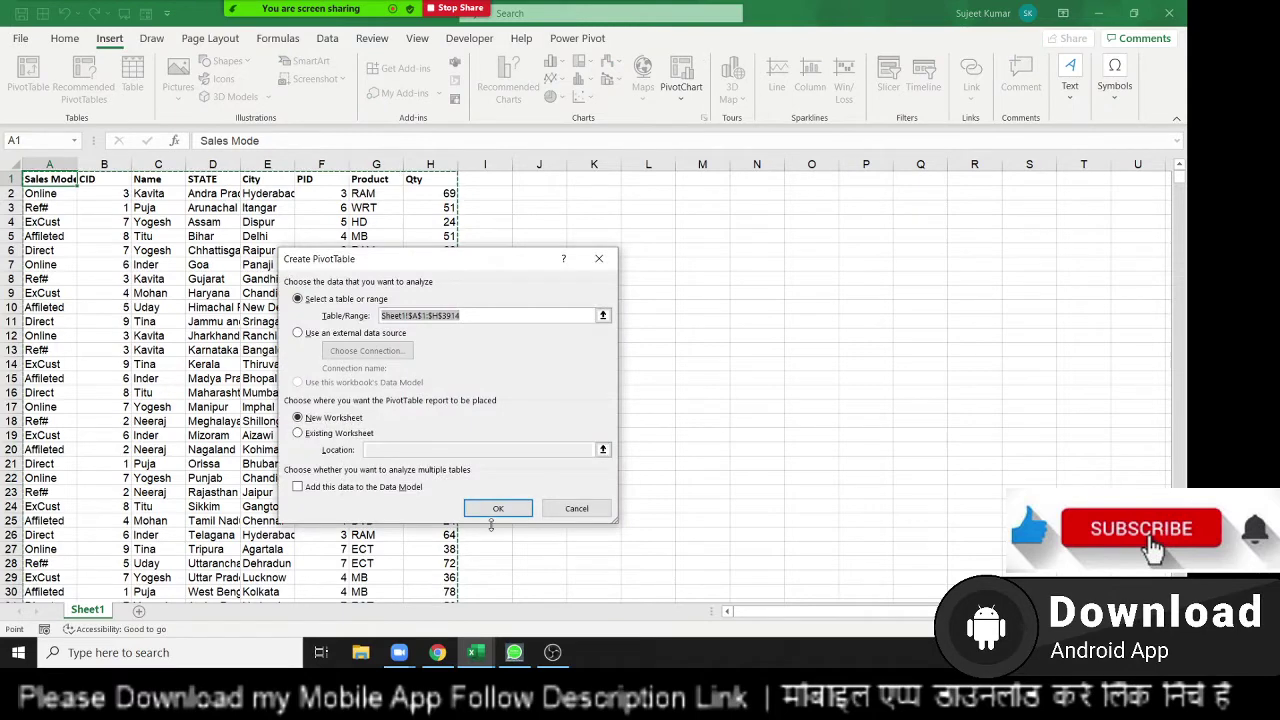
pyautogui.click(498, 508)
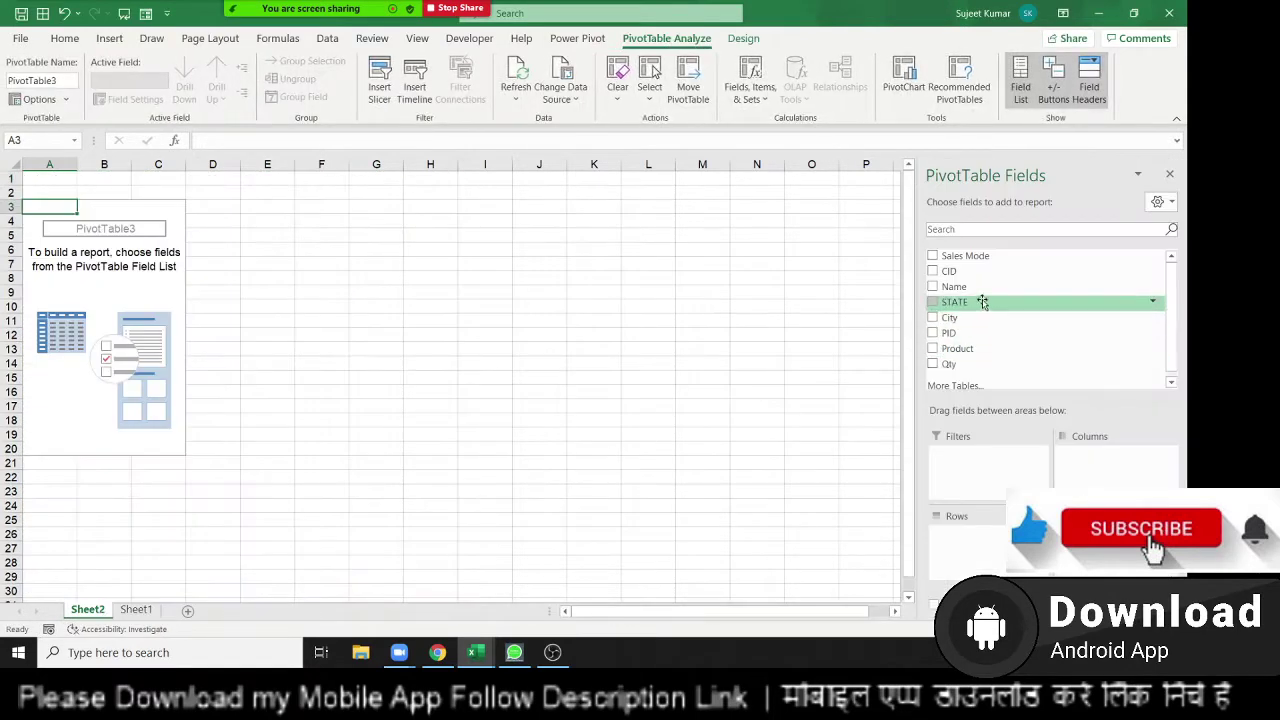
pyautogui.click(945, 286)
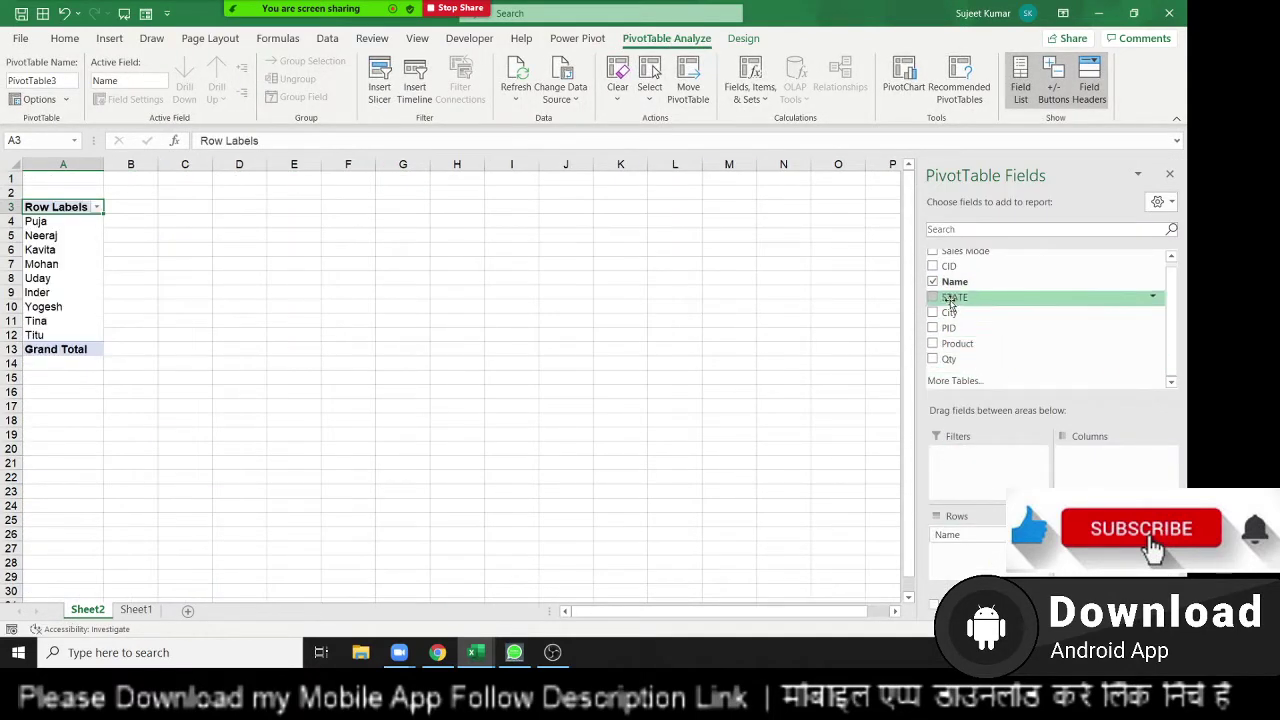
pyautogui.moveTo(948, 358); pyautogui.dragTo(1100, 550)
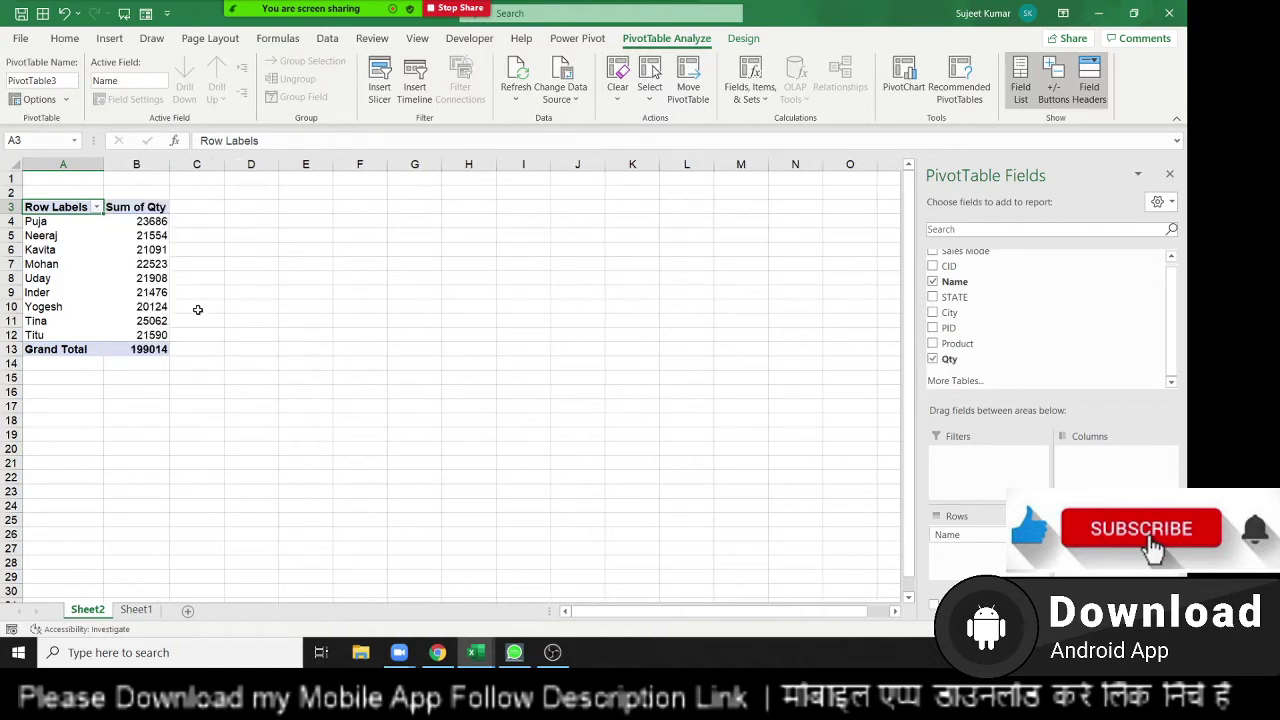
# Step: Copy the pivot's names Puja through Titu and pick K4 on Sheet1 as destination
pyautogui.click(62, 225)
pyautogui.moveTo(64, 232); pyautogui.dragTo(62, 336)
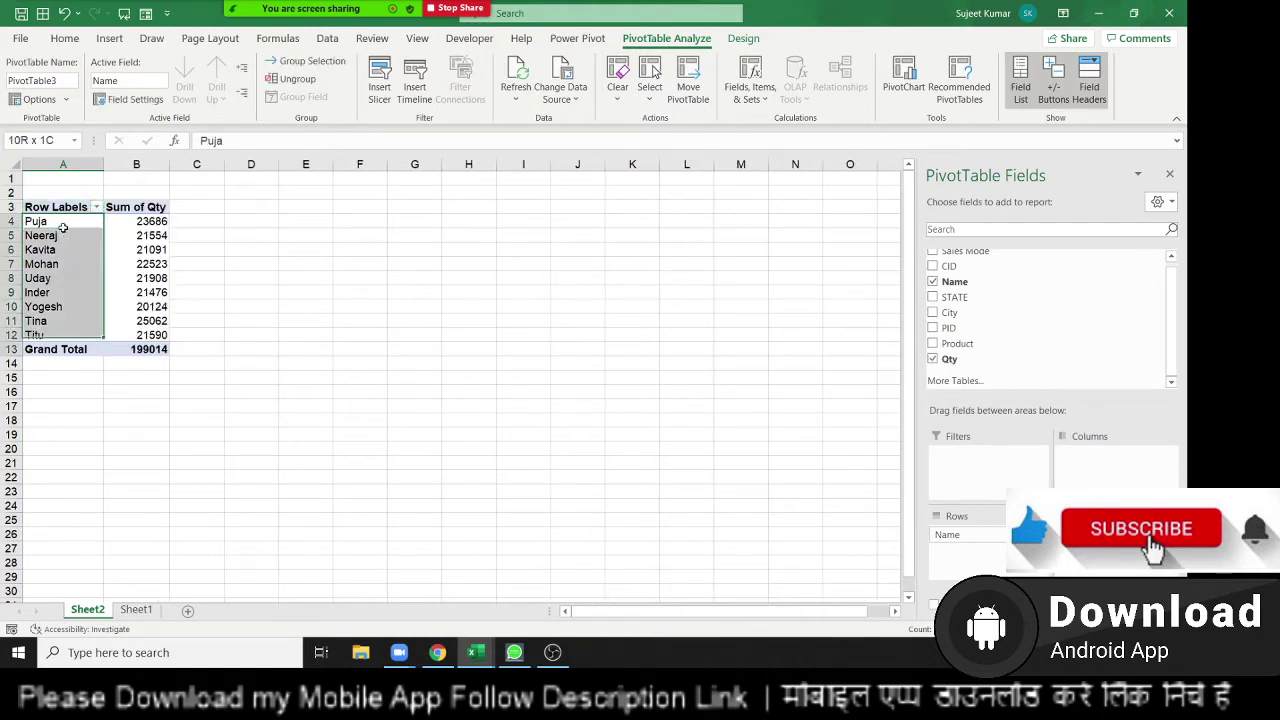
pyautogui.hotkey('ctrl', 'c')
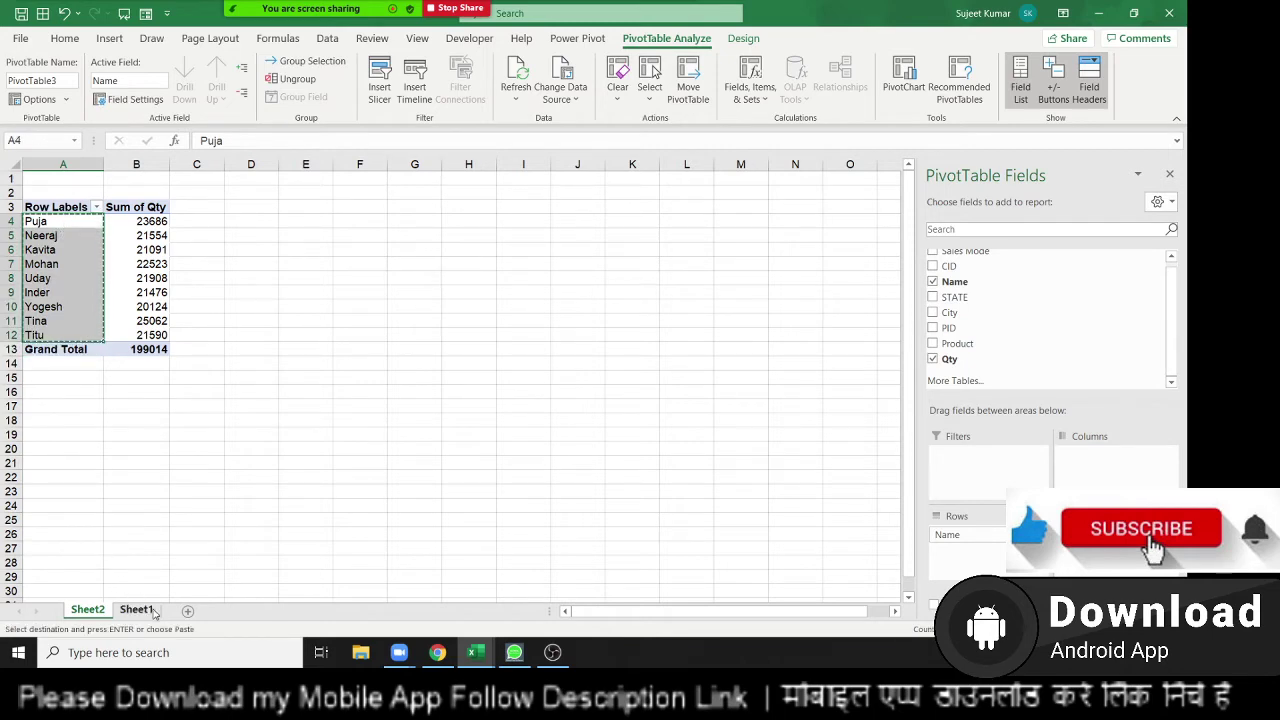
pyautogui.click(136, 609)
pyautogui.click(606, 222)
# Step: Paste the names into K4:K12 and add a Qty heading in L3
pyautogui.hotkey('ctrl', 'v')
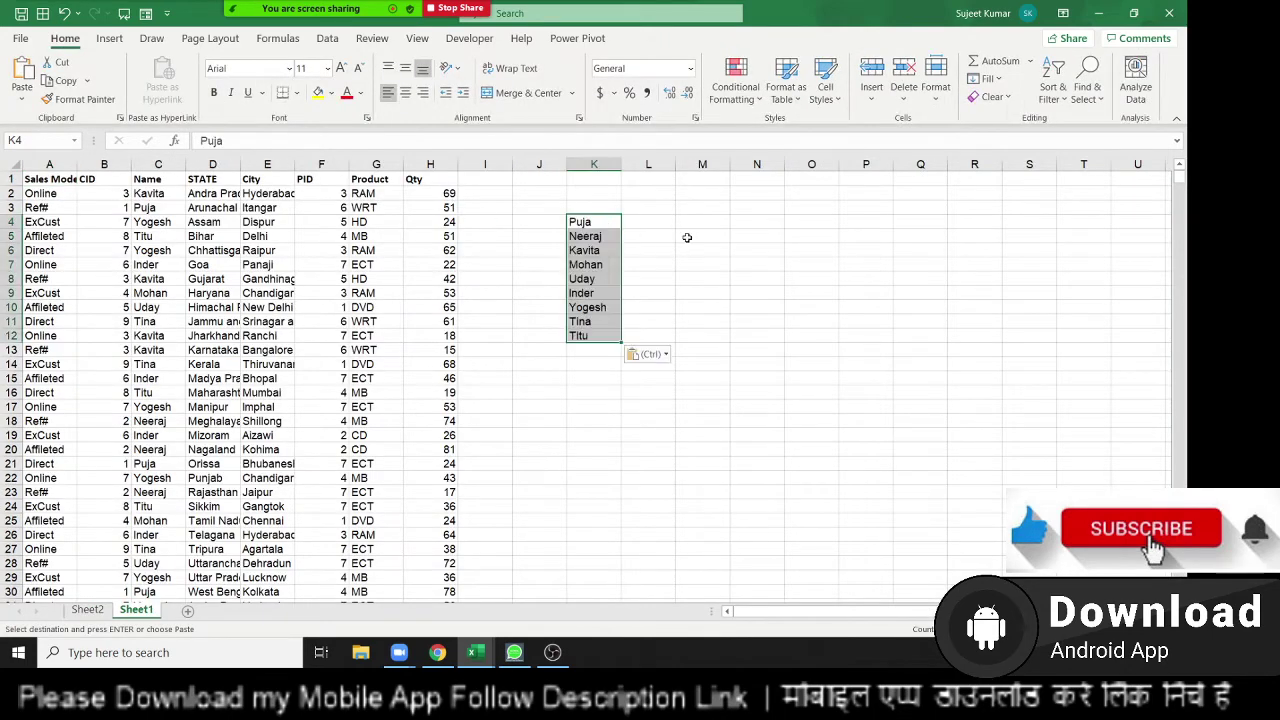
pyautogui.click(660, 204)
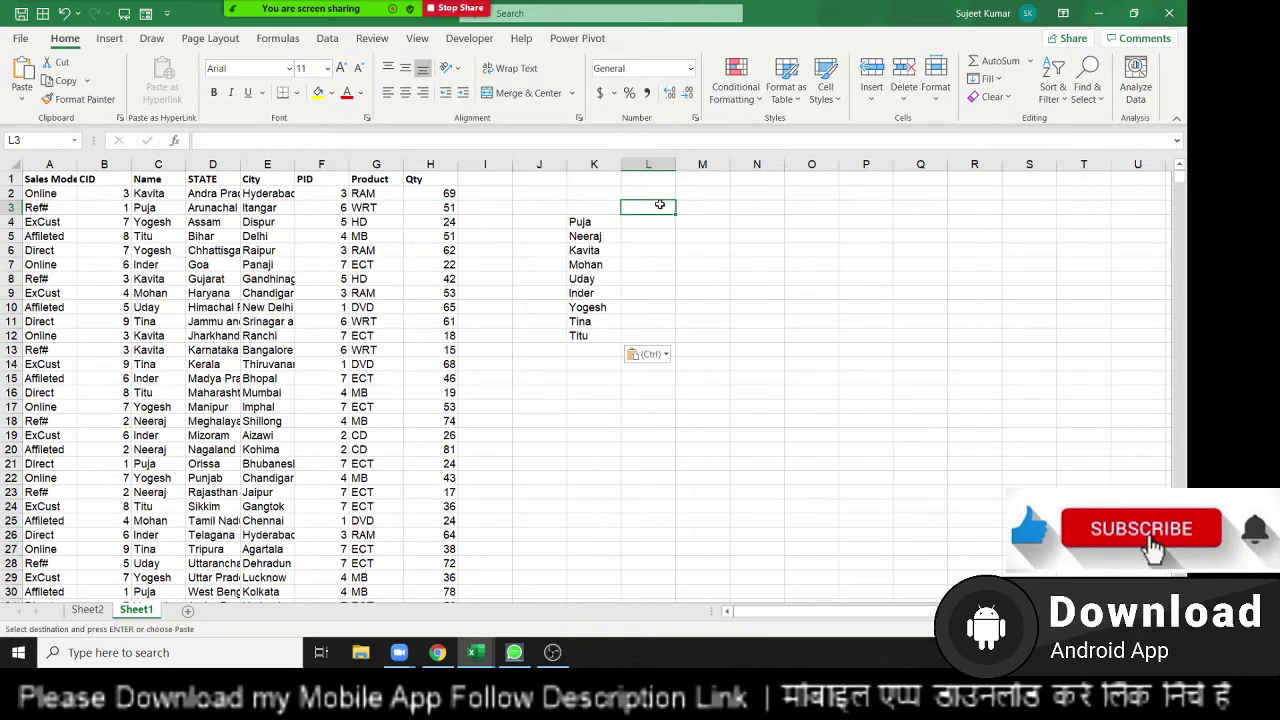
pyautogui.write('Qty')
pyautogui.press('Return')
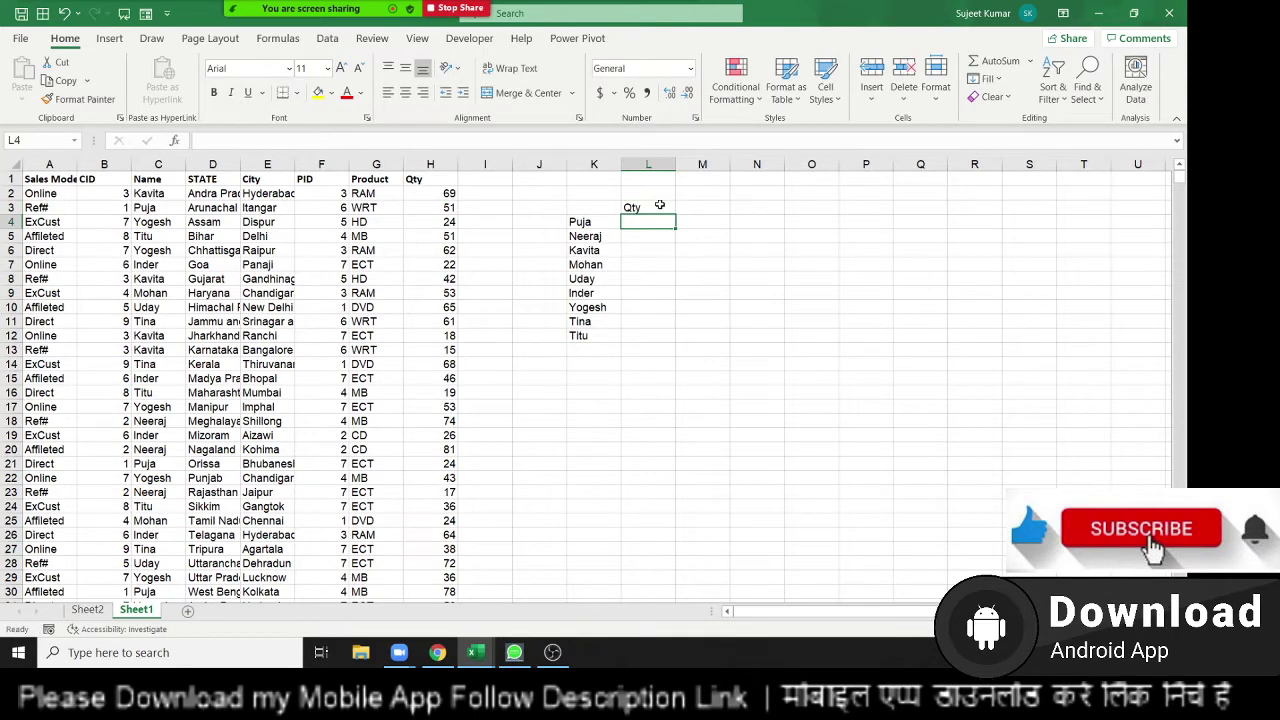
# Step: Enter =SUMIF(C:C,K4,H:H) in L4 to total Qty for the first name
pyautogui.write('=sum')
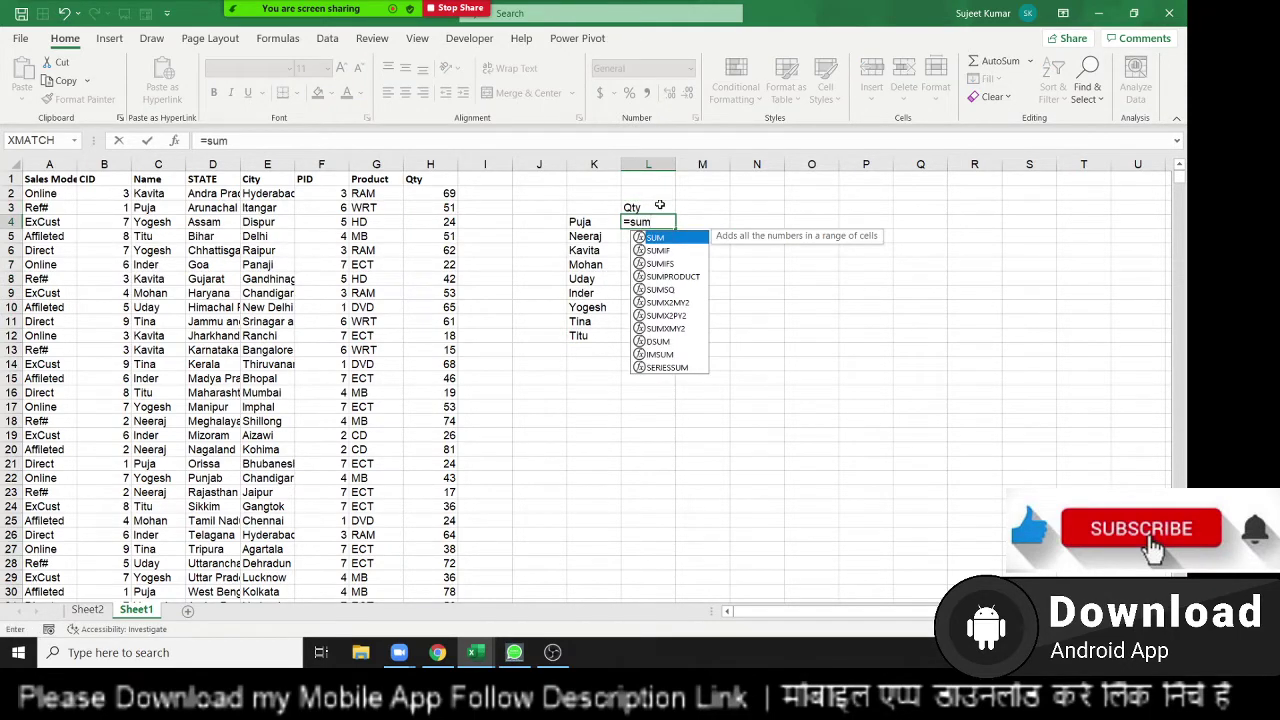
pyautogui.press('Down')
pyautogui.press('Tab')
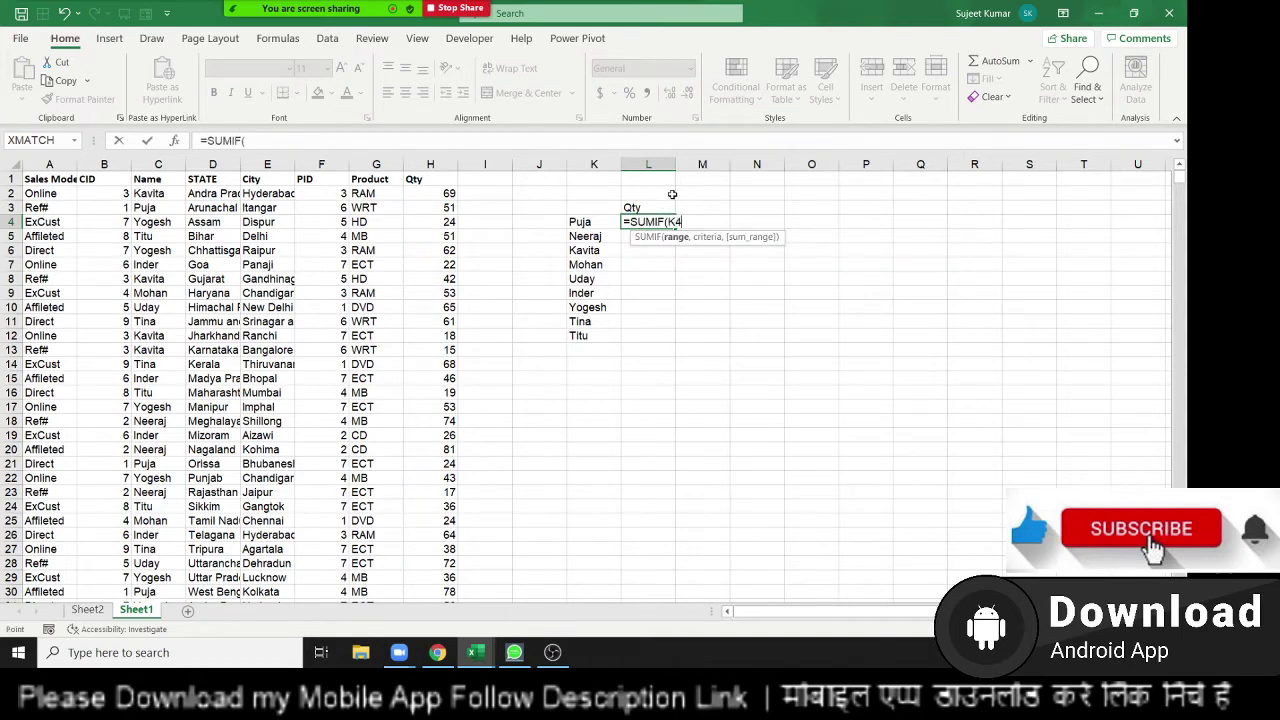
pyautogui.press('Left')
pyautogui.press('Left')
pyautogui.press('Left')
pyautogui.press('Left')
pyautogui.press('Left')
pyautogui.press('Left')
pyautogui.press('Left')
pyautogui.press('Left')
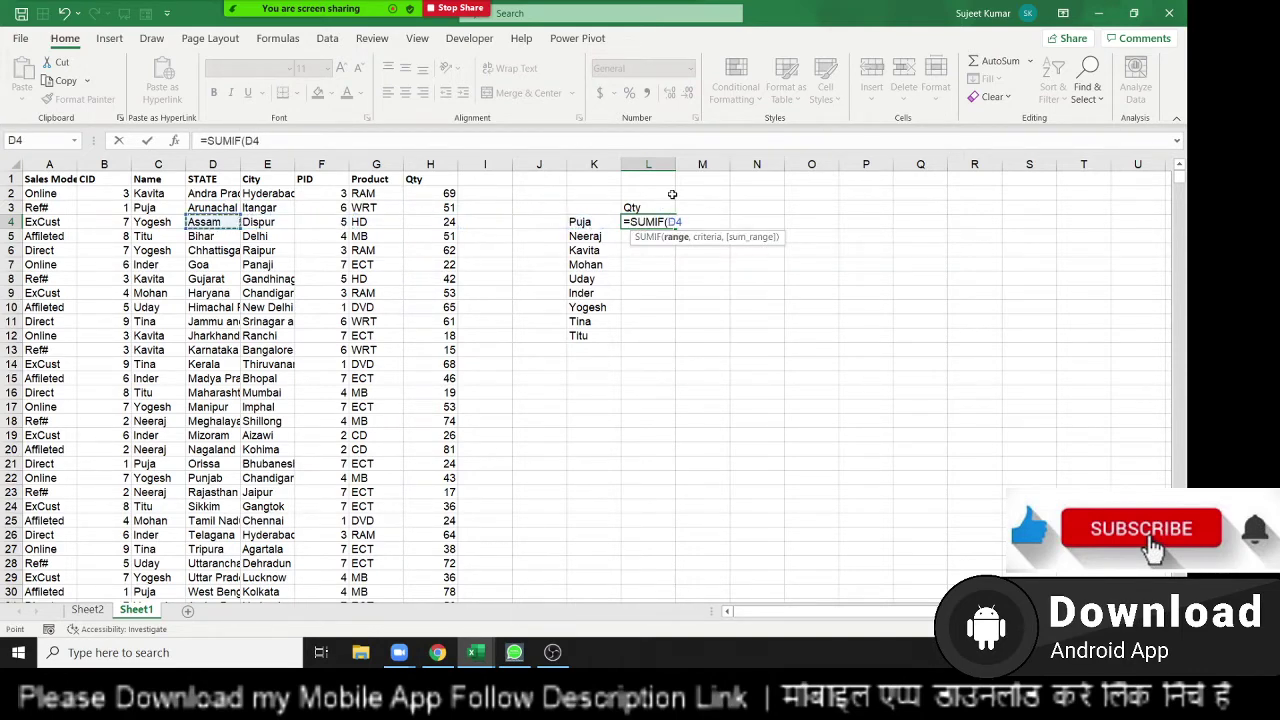
pyautogui.press('Left')
pyautogui.press('Left')
pyautogui.press('Left')
pyautogui.press('Right')
pyautogui.press('Right')
pyautogui.hotkey('ctrl', 'space')
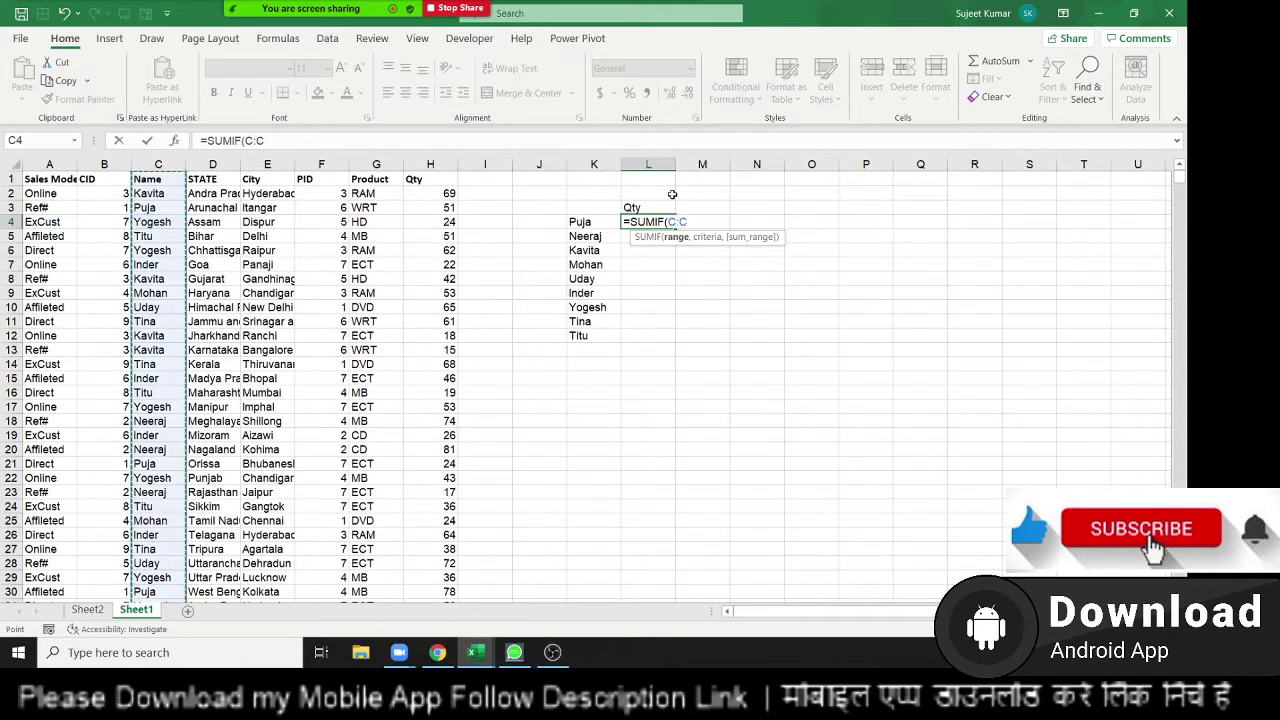
pyautogui.write(',')
pyautogui.press('Left')
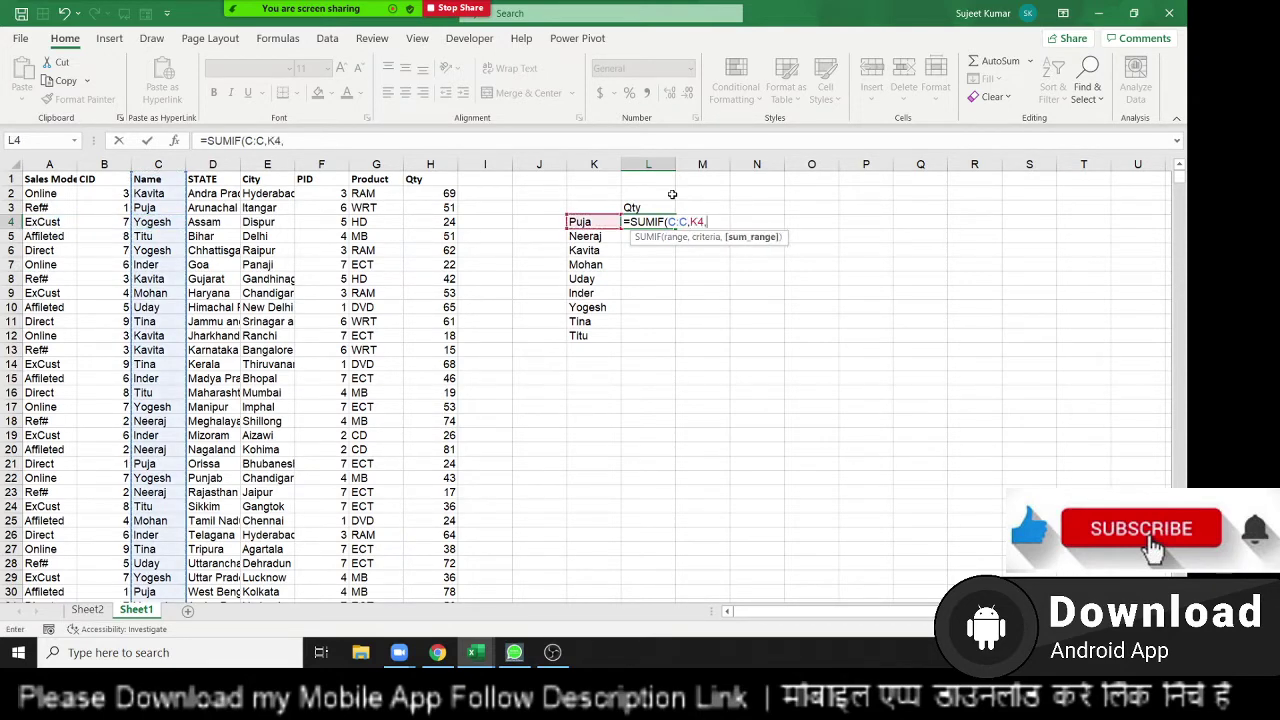
pyautogui.write(',')
pyautogui.press('Left')
pyautogui.press('Left')
pyautogui.press('Left')
pyautogui.hotkey('ctrl', 'space')
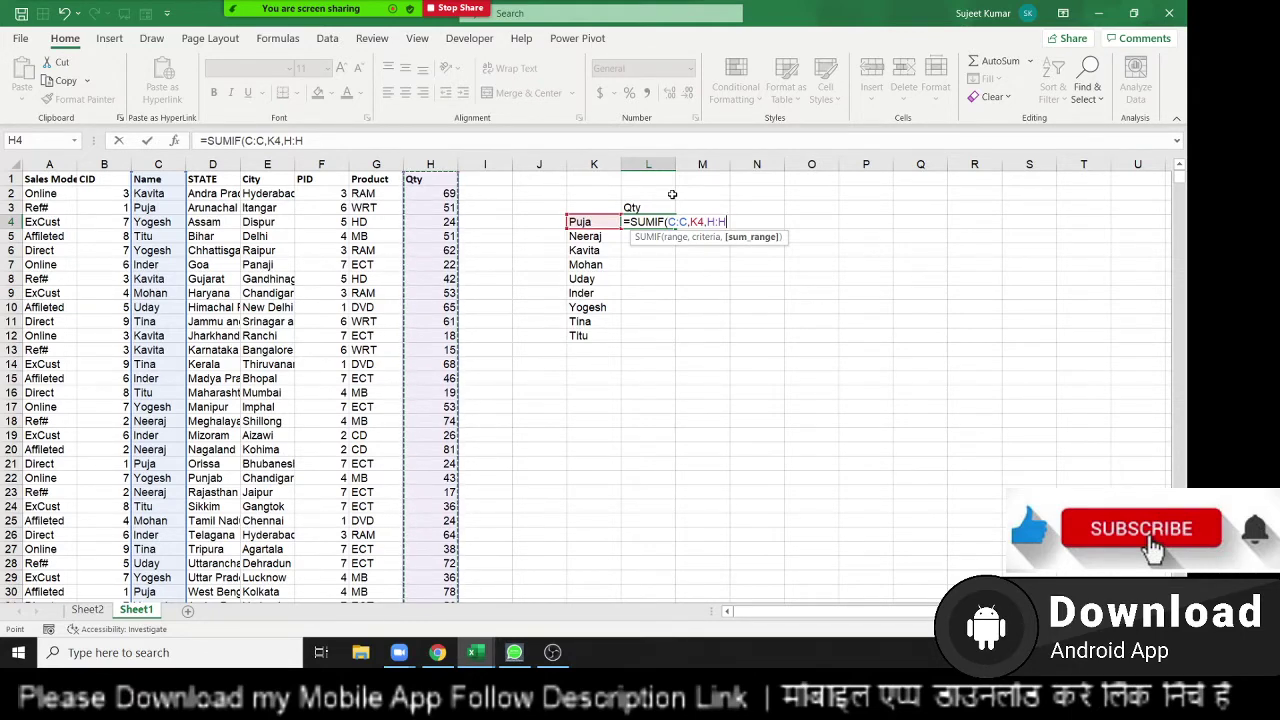
pyautogui.press('Return')
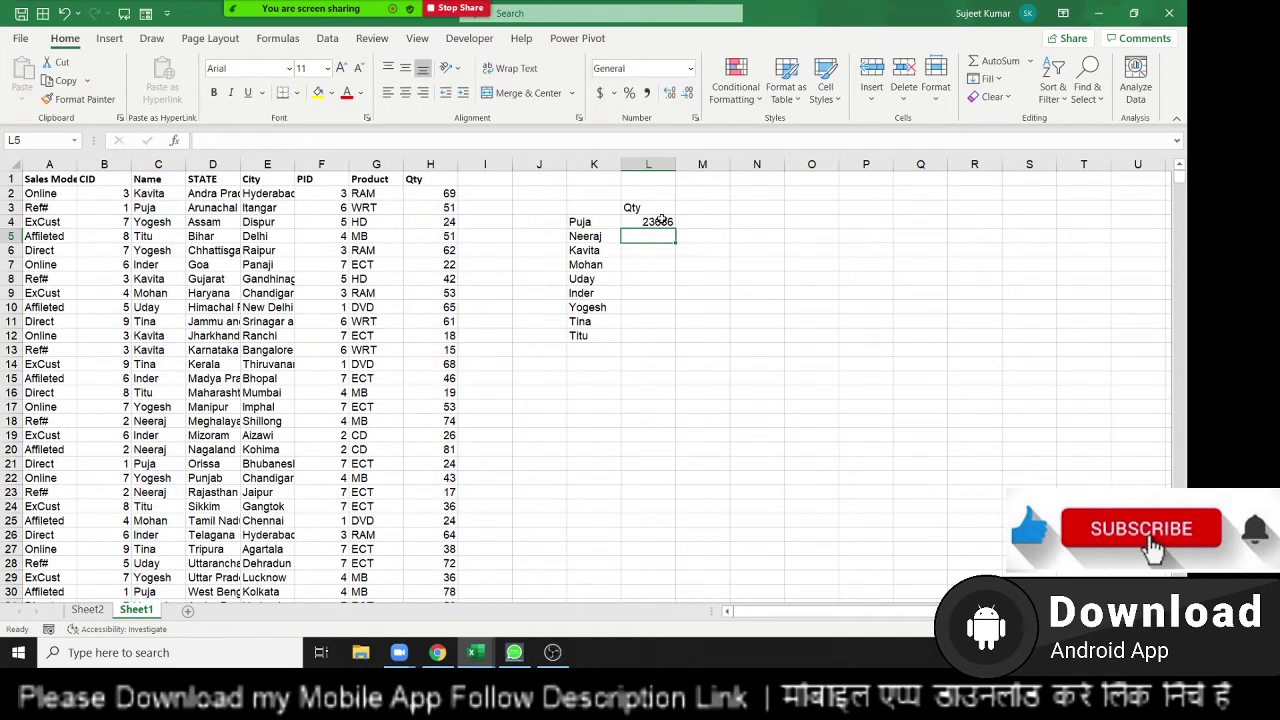
# Step: Fill the L4 SUMIF formula down to L12 and view the pivot sheet
pyautogui.click(665, 222)
pyautogui.doubleClick(675, 229)
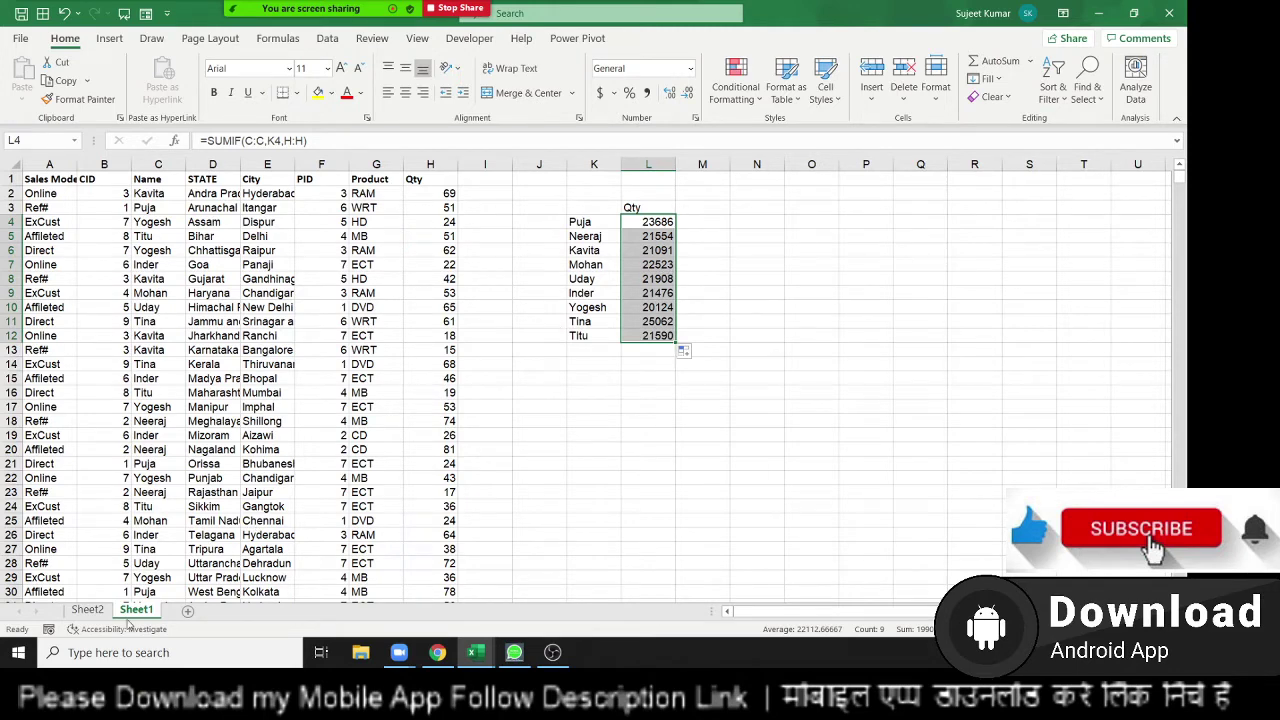
pyautogui.click(112, 612)
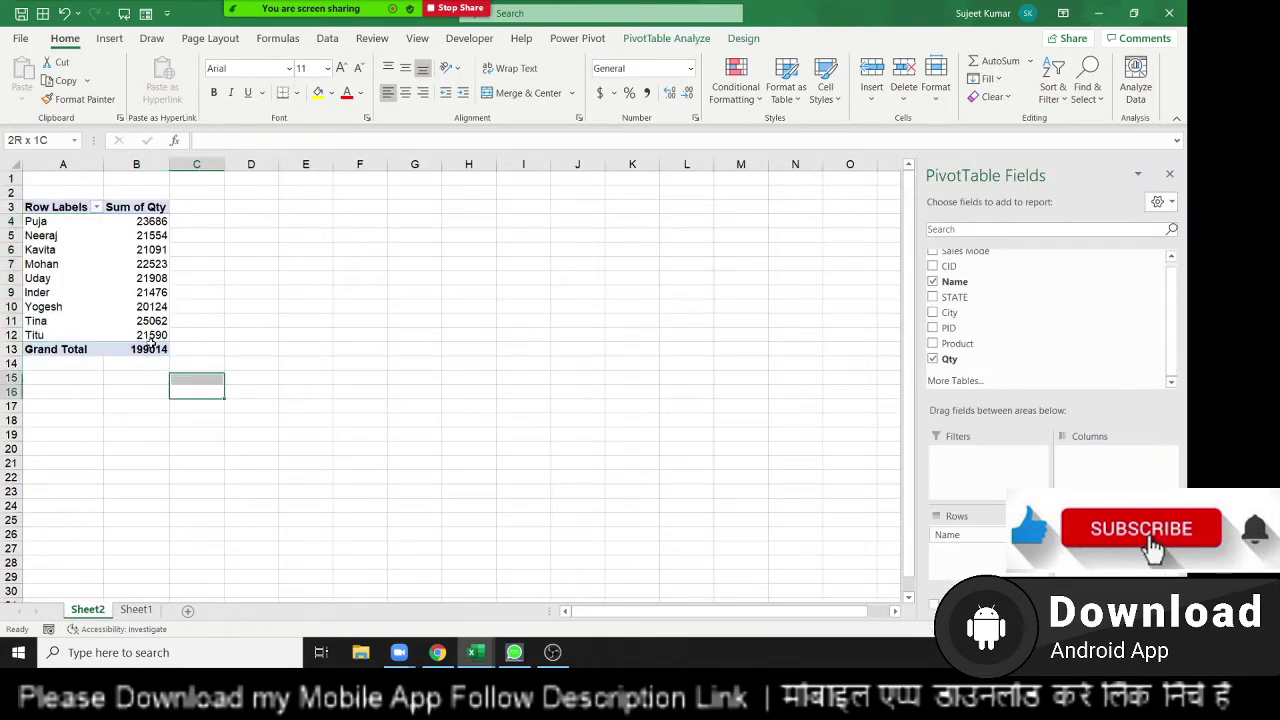
# Step: Select the pivot's names and totals to compare, then go back to Sheet1
pyautogui.moveTo(197, 391); pyautogui.dragTo(35, 222)
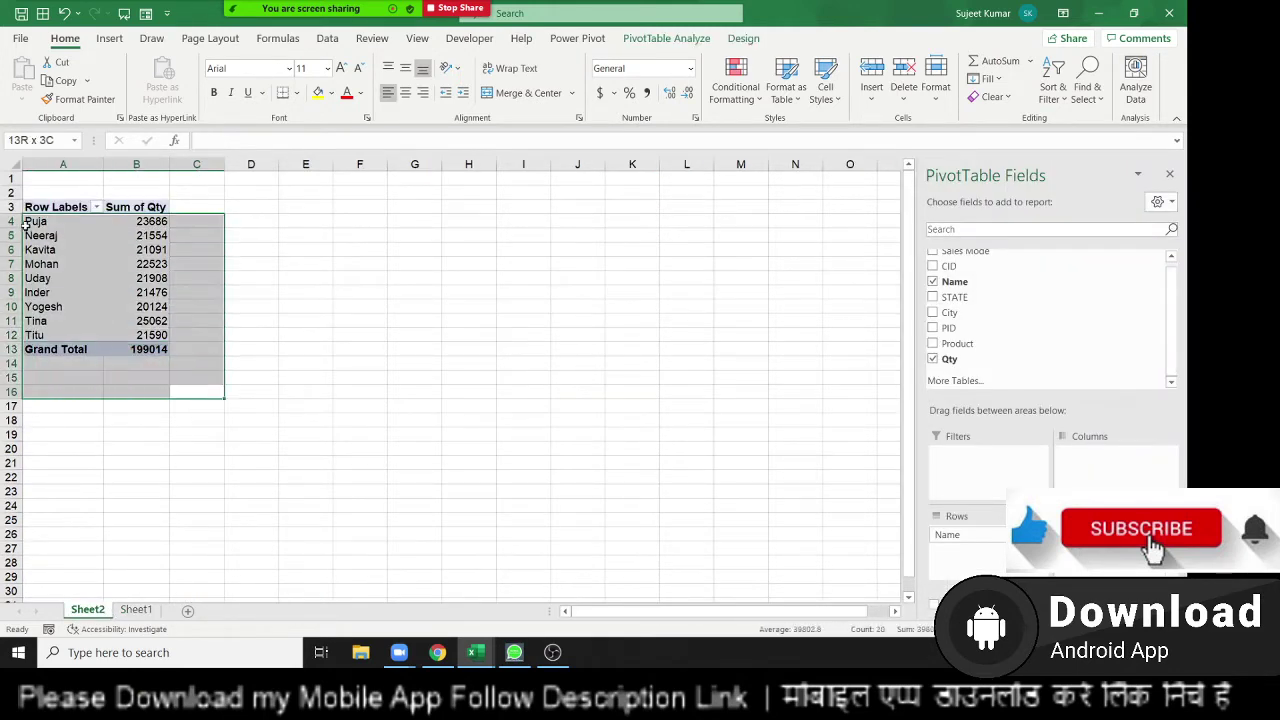
pyautogui.click(140, 610)
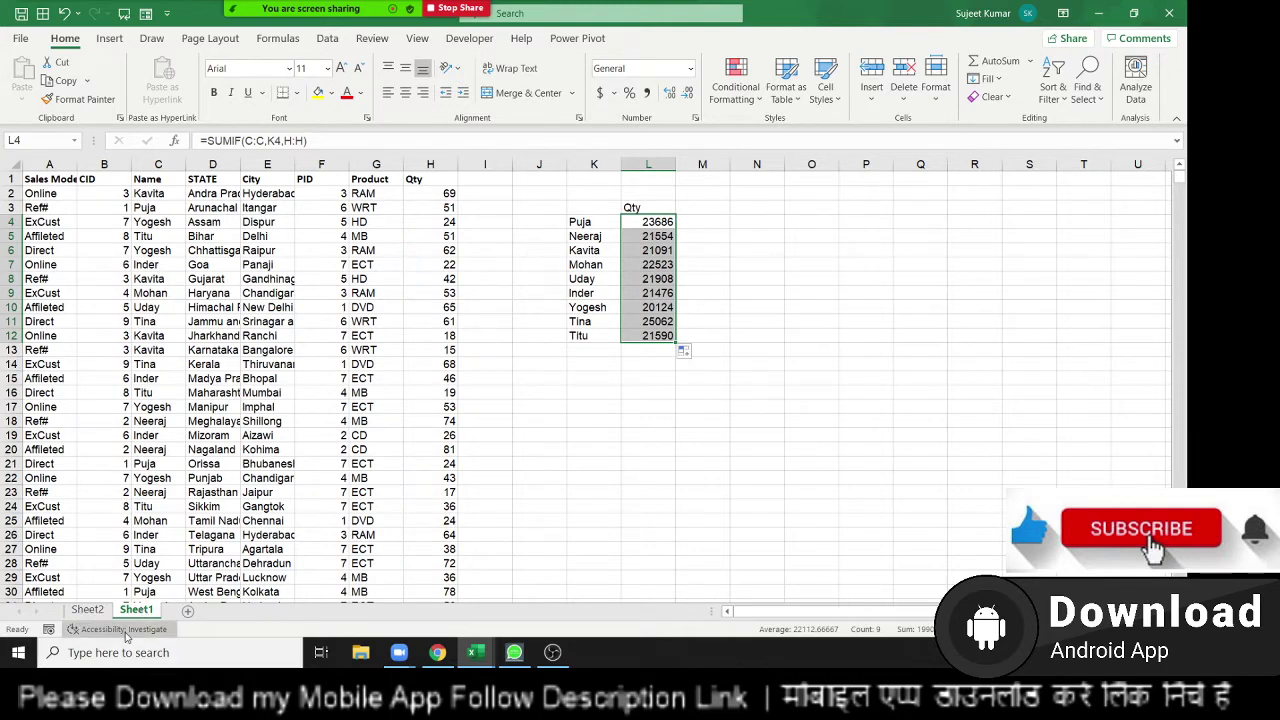
# Step: Change Tina's quantity in H11 to 855 and check her recalculated total in L11
pyautogui.click(415, 323)
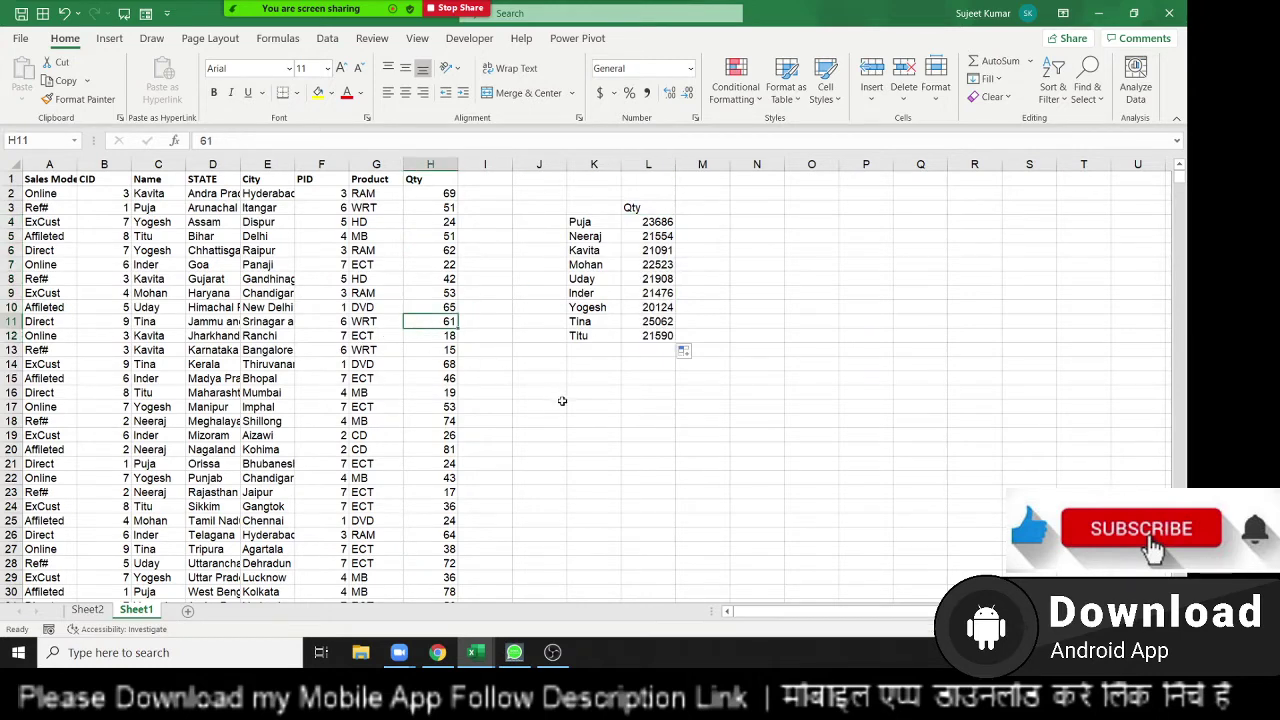
pyautogui.write('855')
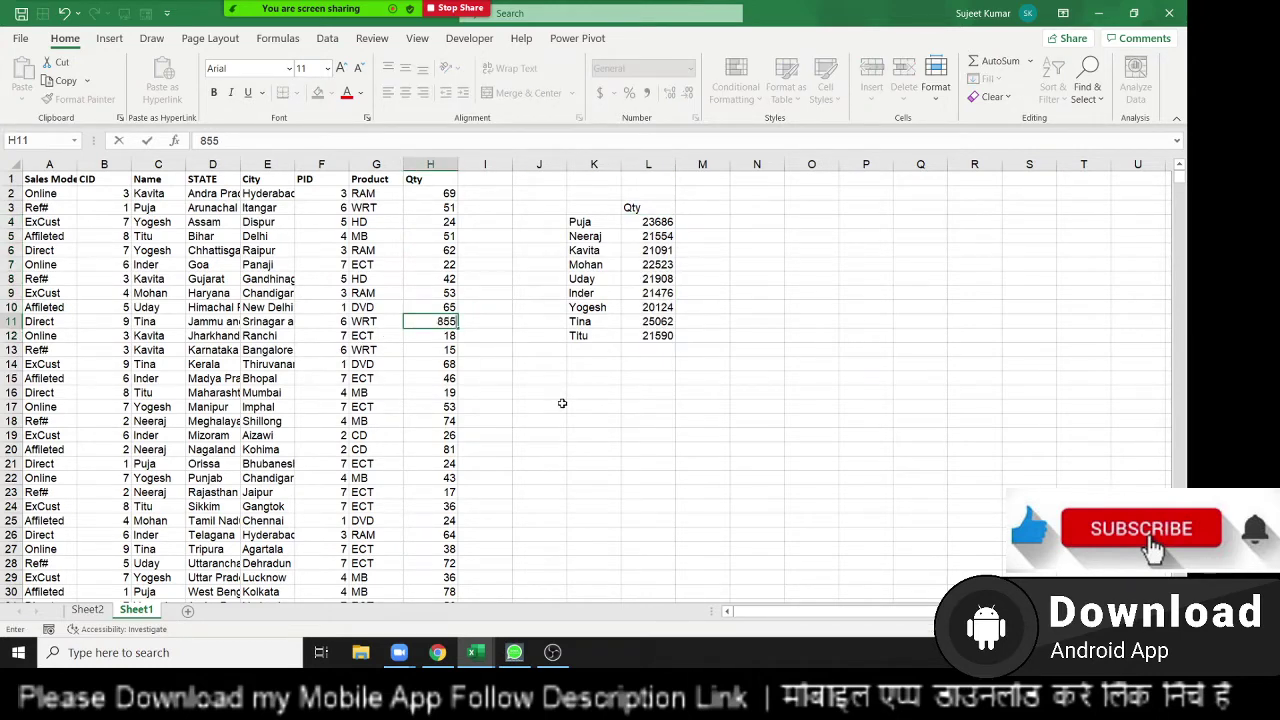
pyautogui.press('Return')
pyautogui.click(641, 321)
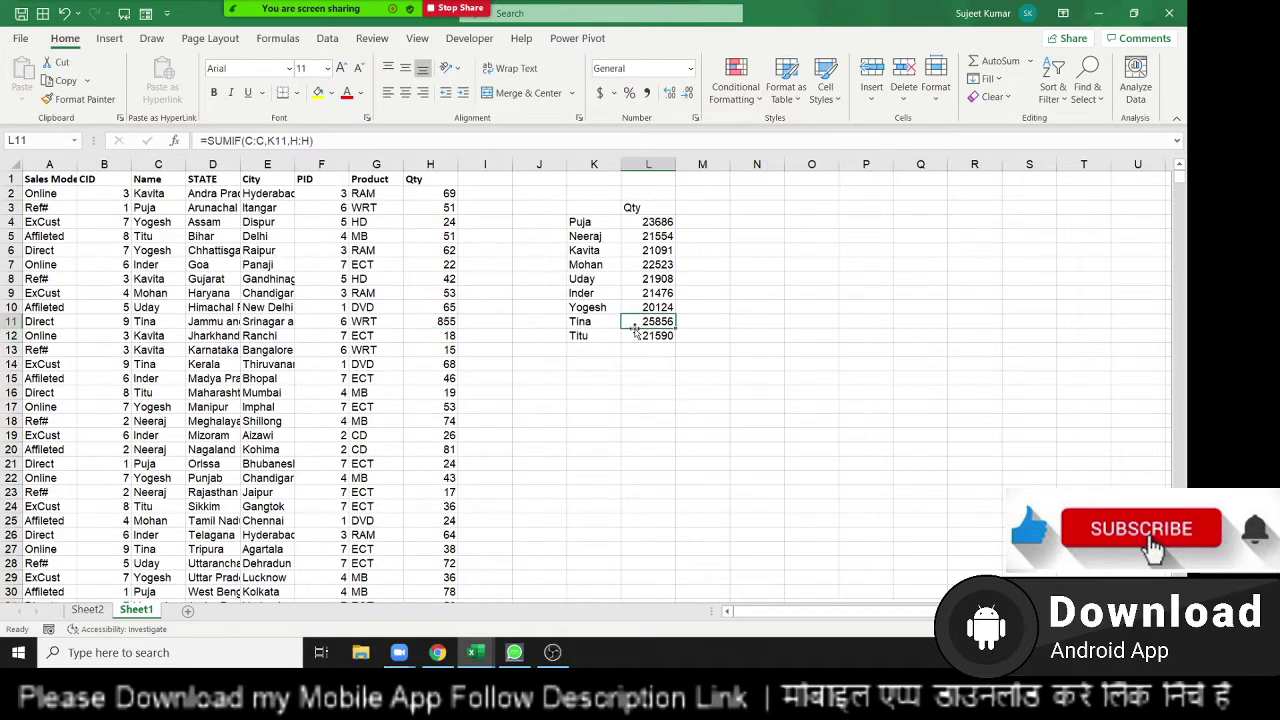
# Step: Refresh the pivot table, then delete its Sheet2 tab
pyautogui.click(98, 609)
pyautogui.click(124, 307)
pyautogui.rightClick(127, 307)
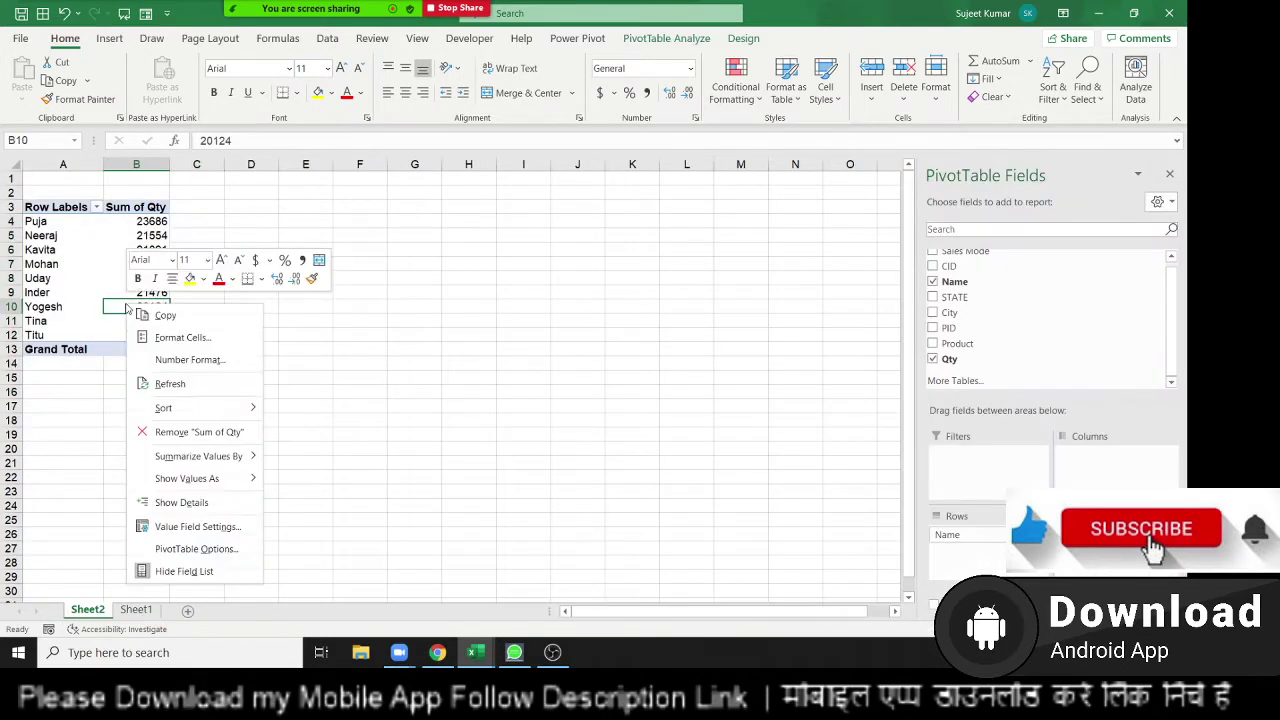
pyautogui.click(184, 386)
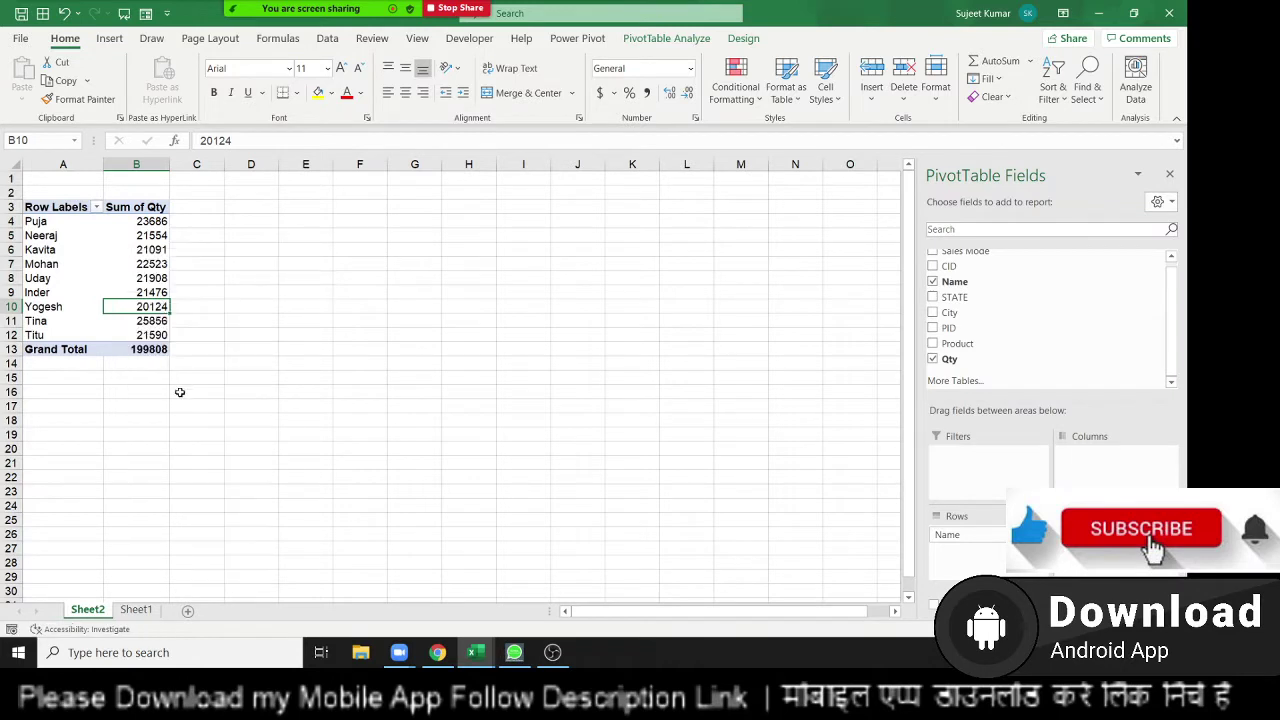
pyautogui.click(154, 335)
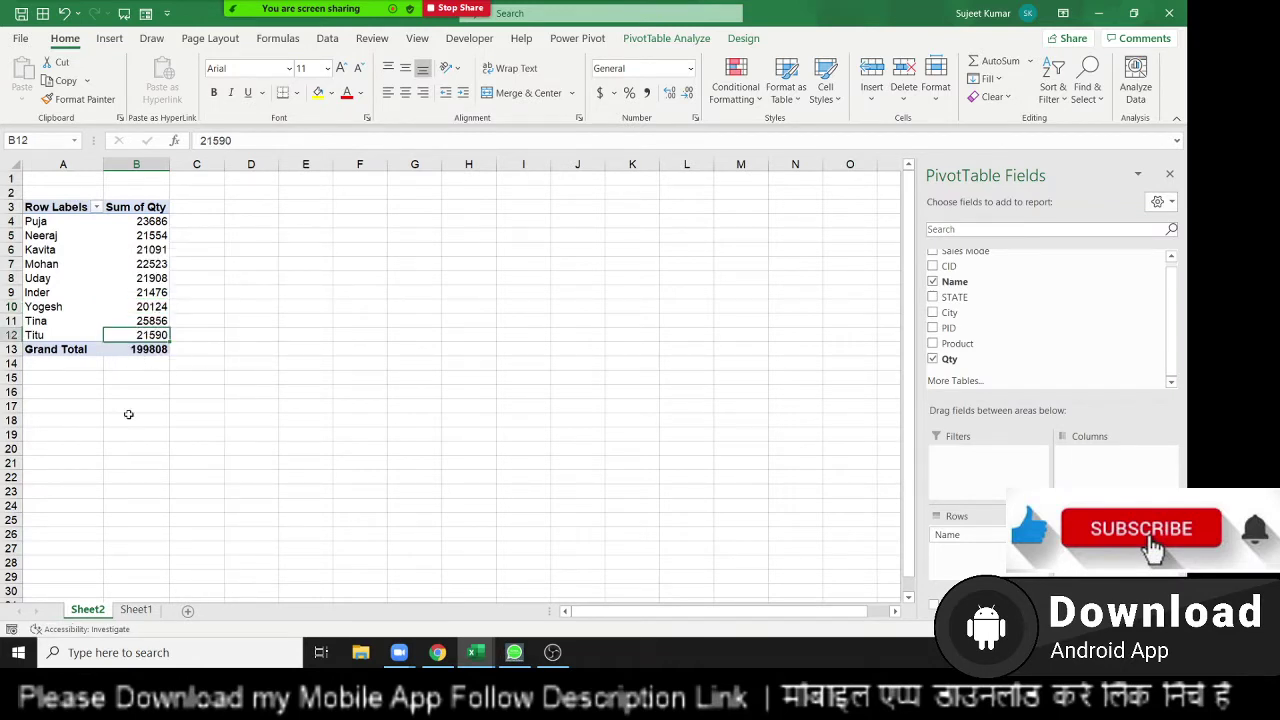
pyautogui.rightClick(97, 618)
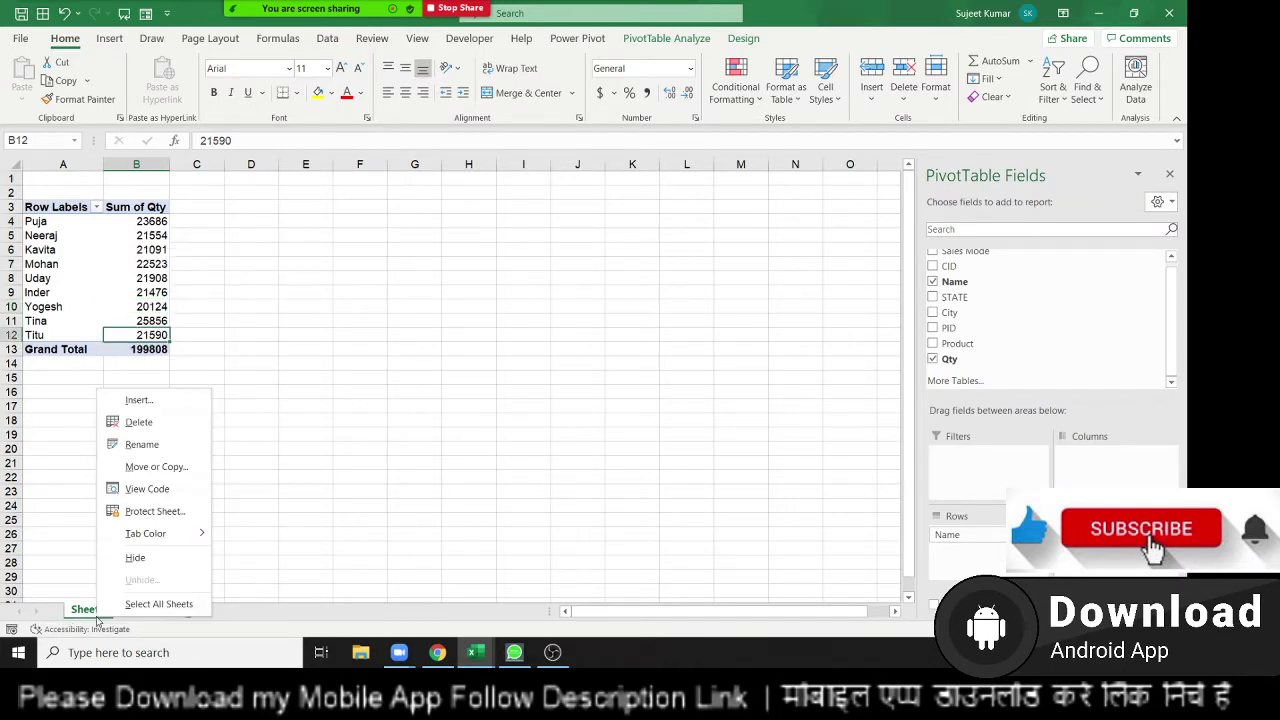
pyautogui.click(166, 424)
# Step: Confirm deleting the pivot sheet and clear the totals in L5:L12
pyautogui.click(569, 369)
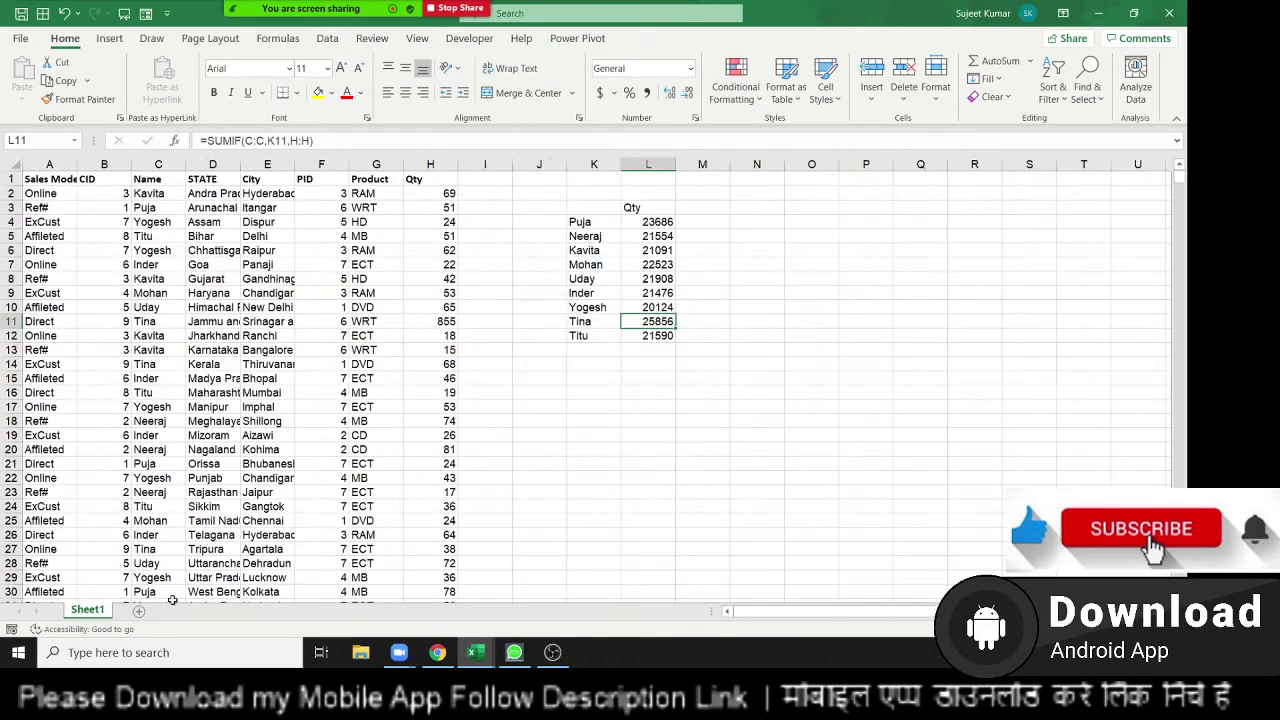
pyautogui.click(624, 433)
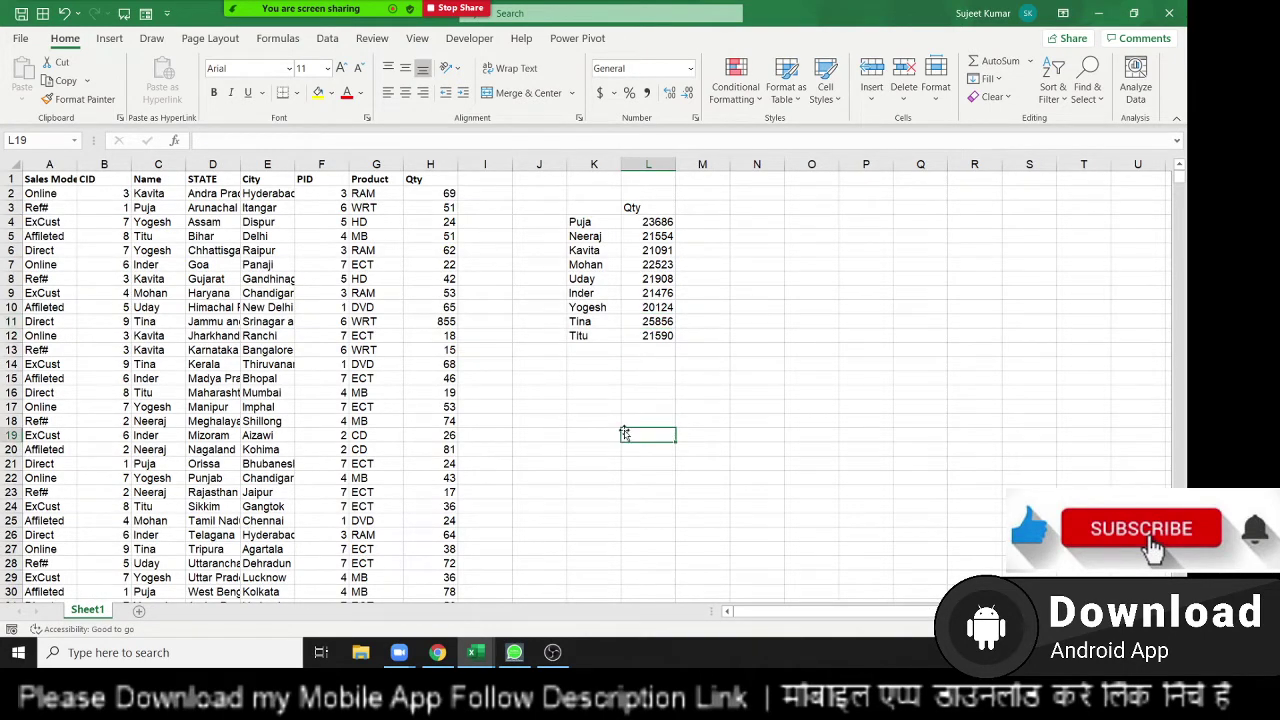
pyautogui.hotkey('ctrl', 'Up')
pyautogui.hotkey('ctrl', 'Up')
pyautogui.press('Down')
pyautogui.press('Down')
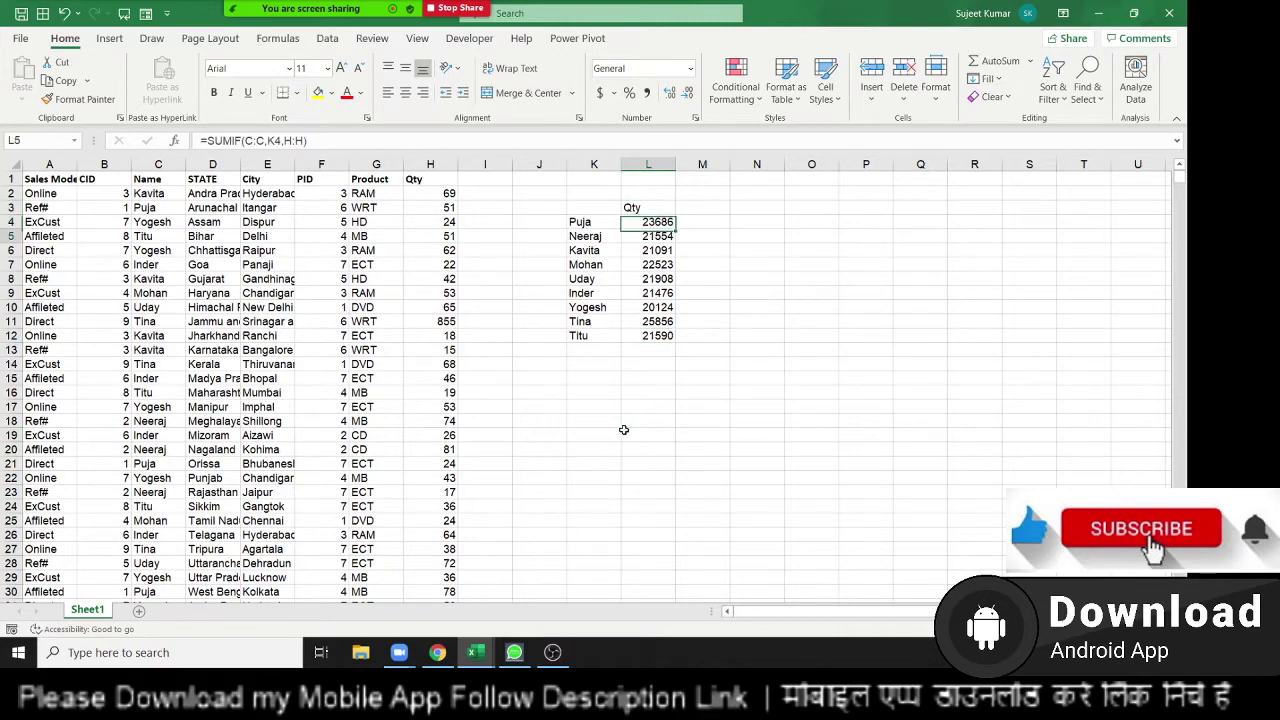
pyautogui.hotkey('shift', 'Down')
pyautogui.hotkey('shift', 'Down')
pyautogui.hotkey('shift', 'Down')
pyautogui.press('Delete')
pyautogui.press('Up')
pyautogui.press('Down')
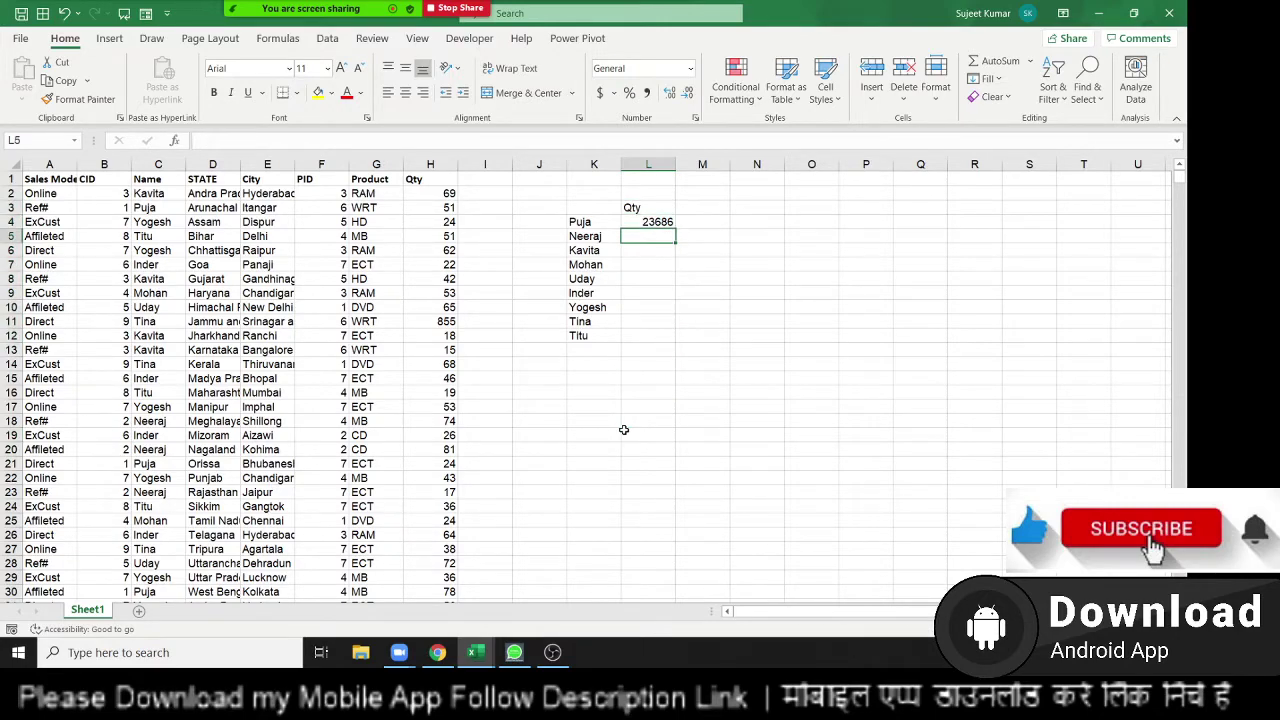
# Step: Start typing a new formula for Neeraj in L5
pyautogui.scroll(-1, 624, 430)
pyautogui.scroll(-1, 630, 420)
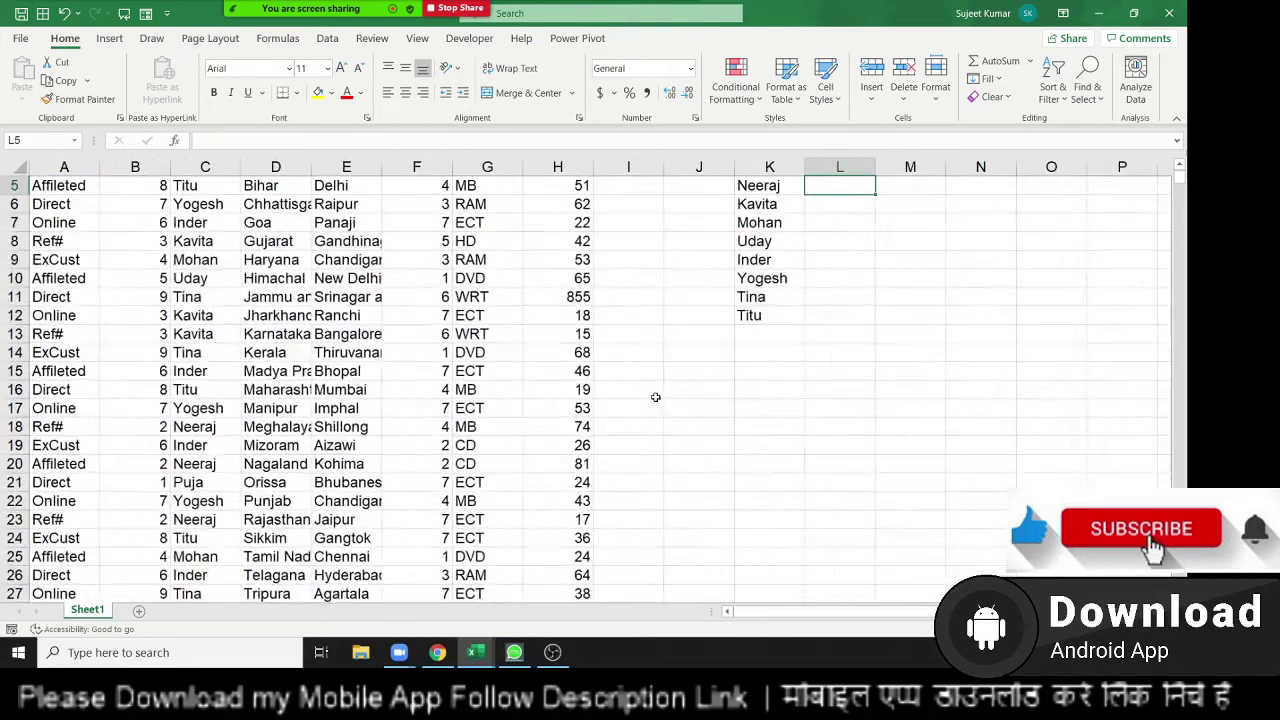
pyautogui.scroll(2, 655, 397)
pyautogui.keyDown('ctrl'); pyautogui.scroll(1, 786, 374); pyautogui.keyUp('ctrl')
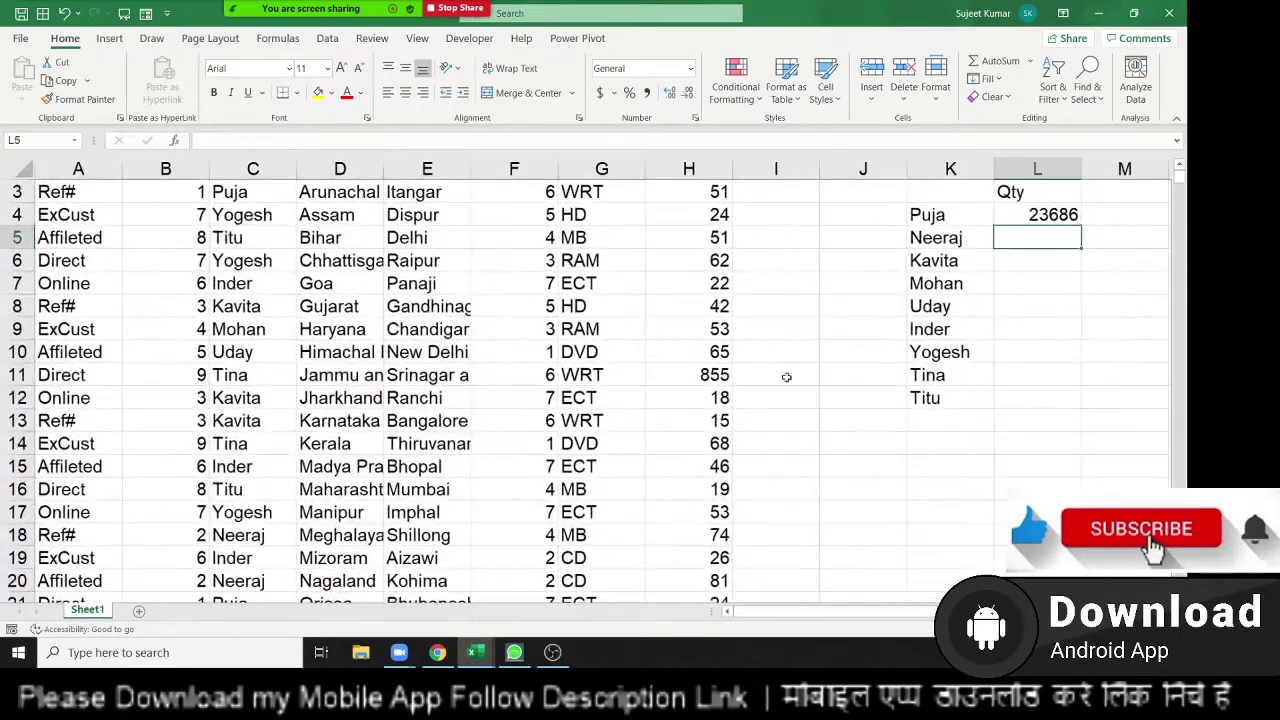
pyautogui.scroll(1, 799, 378)
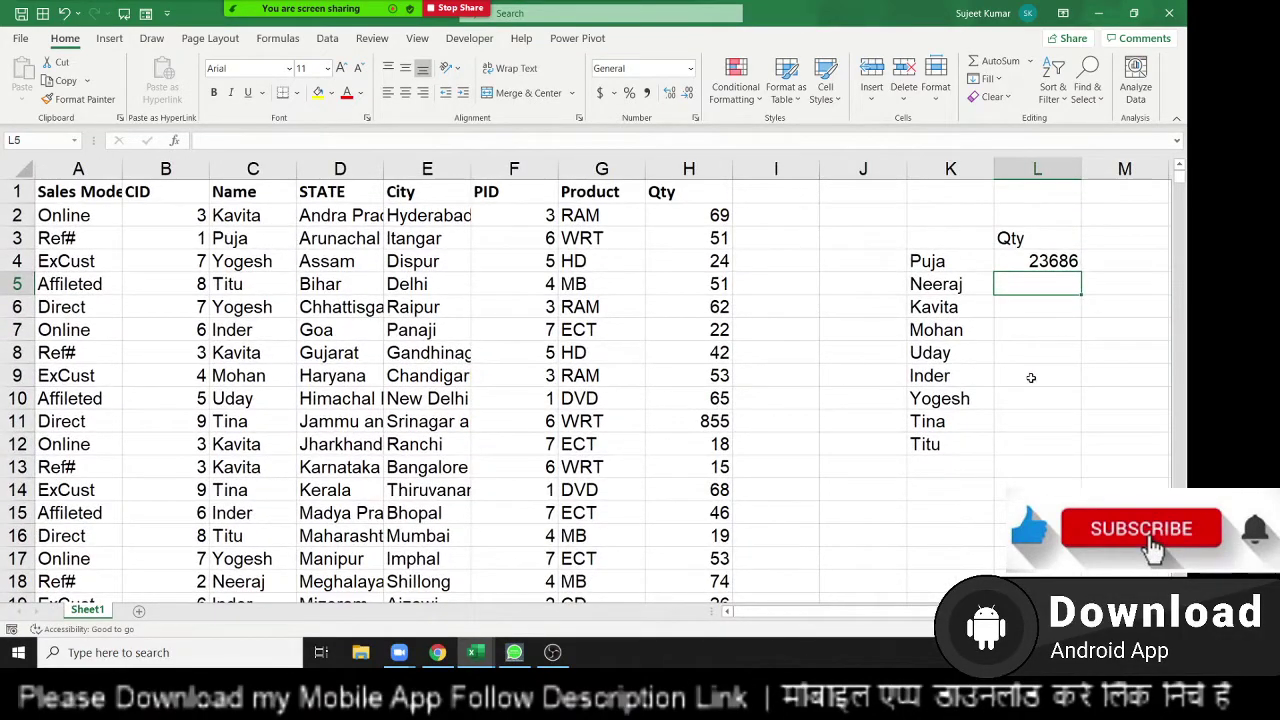
pyautogui.write('=si')
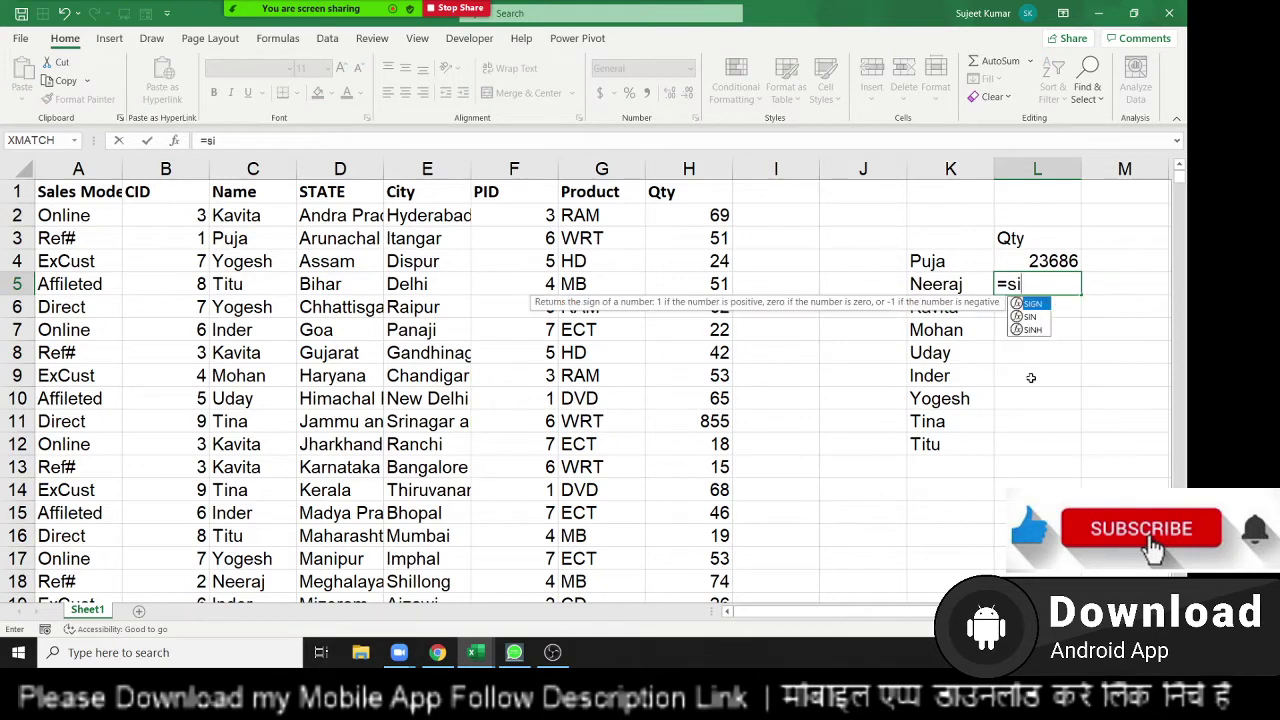
# Step: Enter =SUMIF(C:C,K5,H:H) in L5, giving Neeraj's total 21554
pyautogui.press('BackSpace')
pyautogui.write('um')
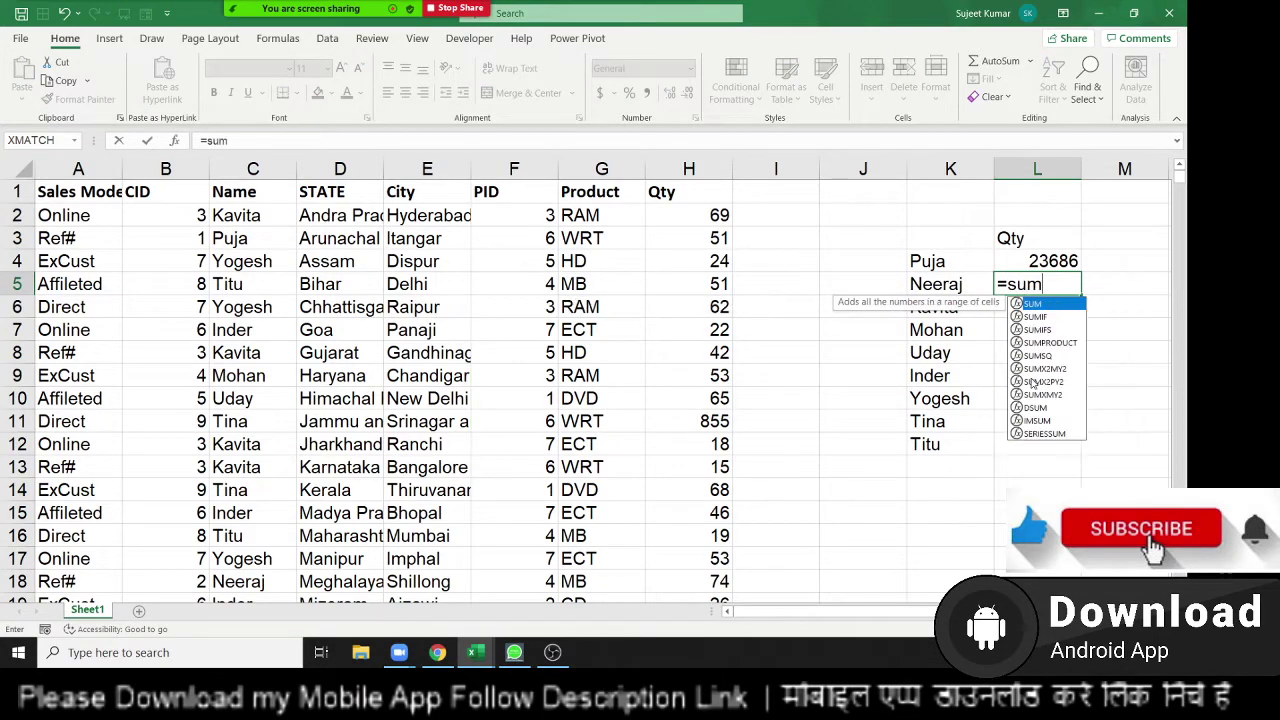
pyautogui.press('Down')
pyautogui.press('Tab')
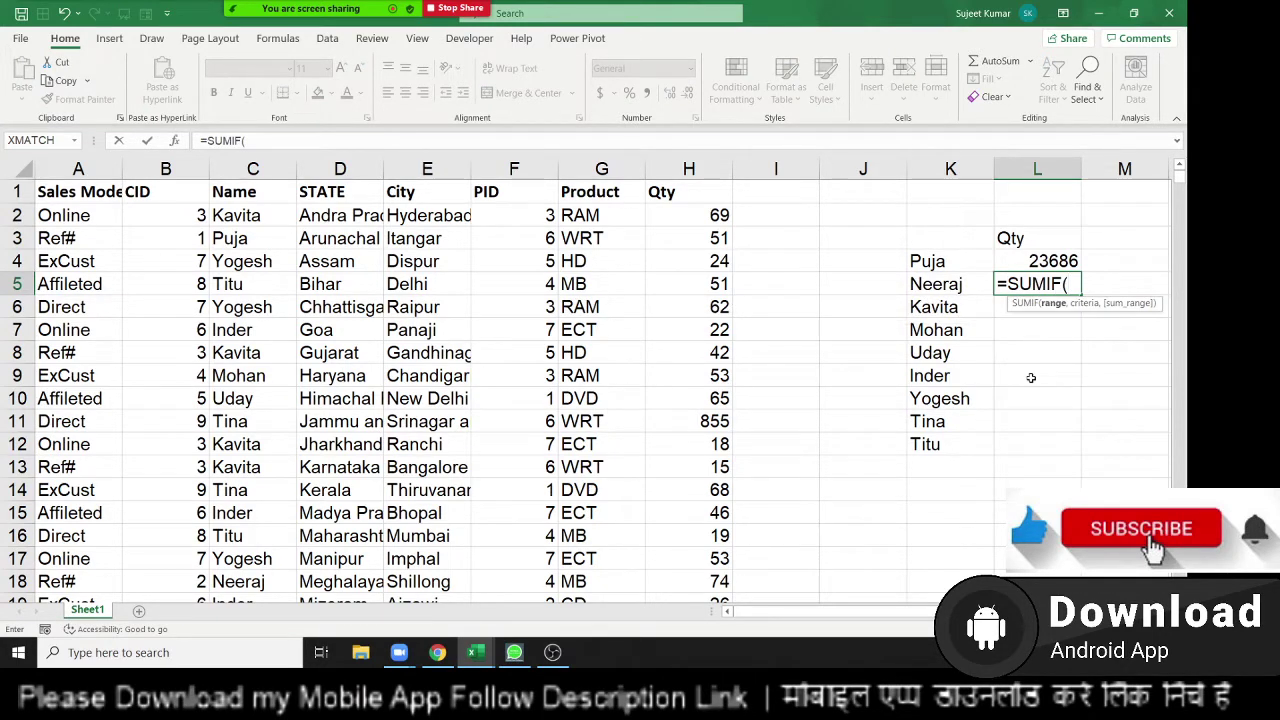
pyautogui.click(265, 172)
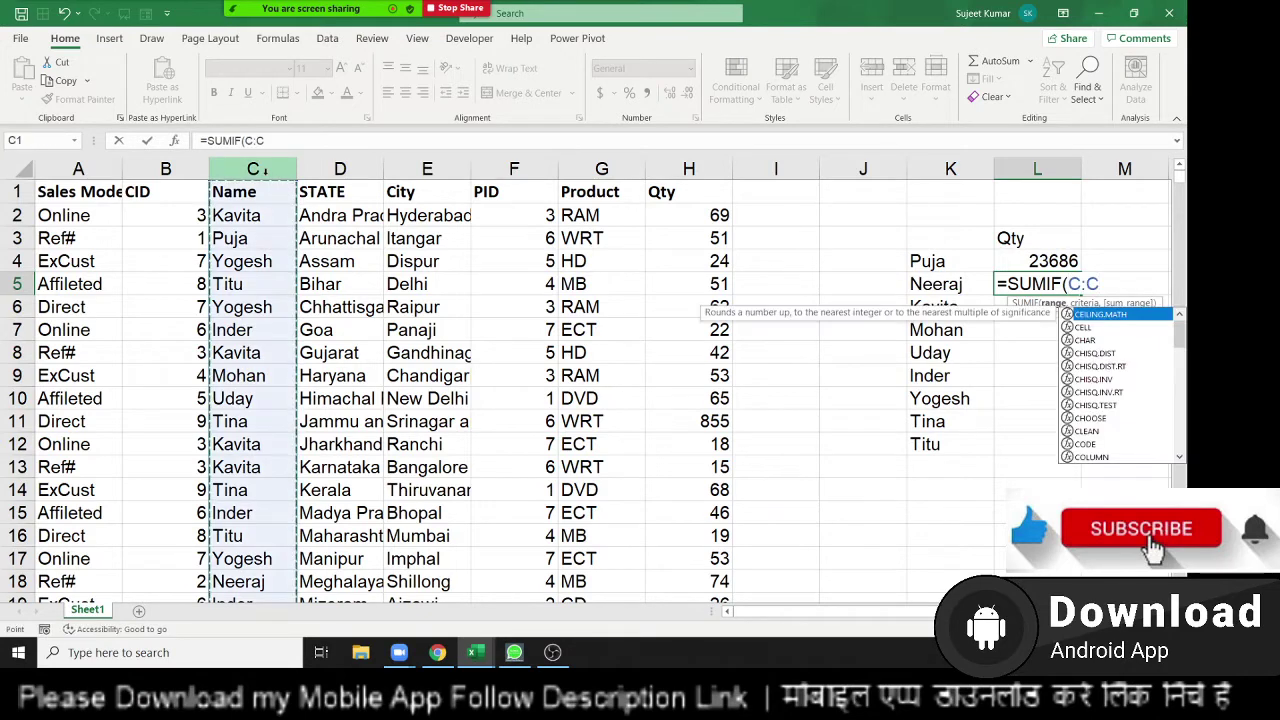
pyautogui.write(',')
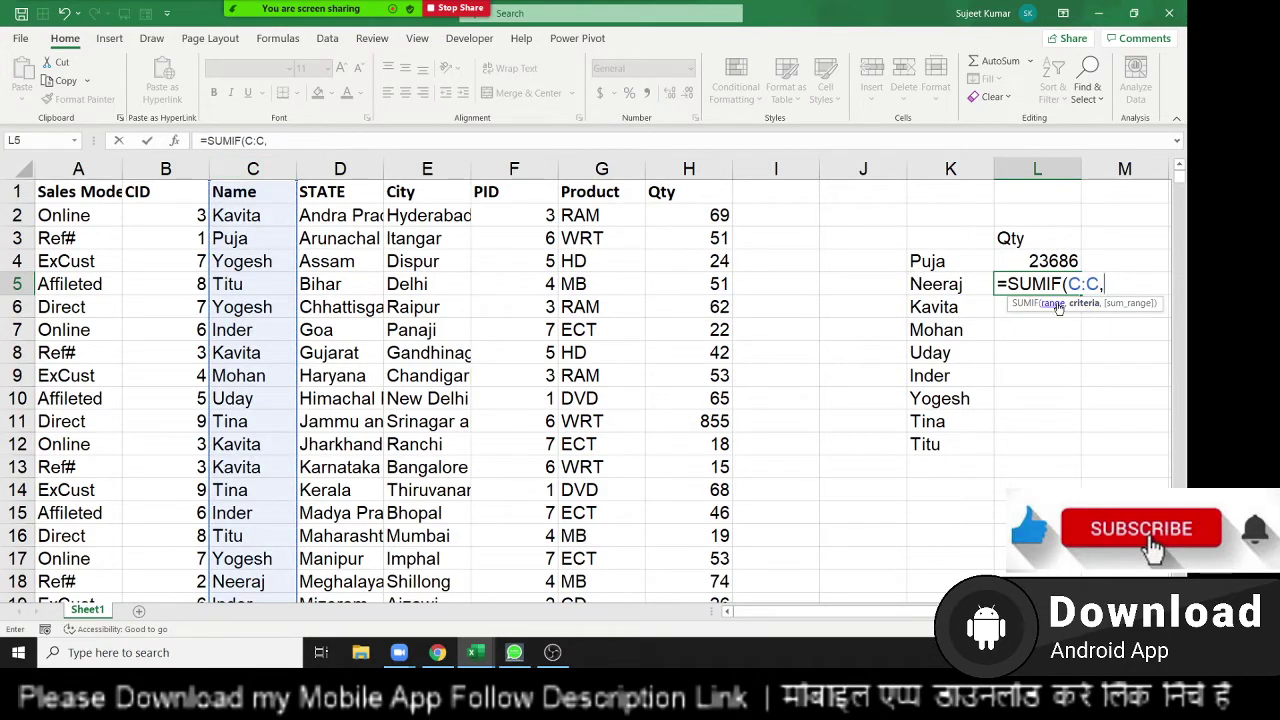
pyautogui.click(950, 283)
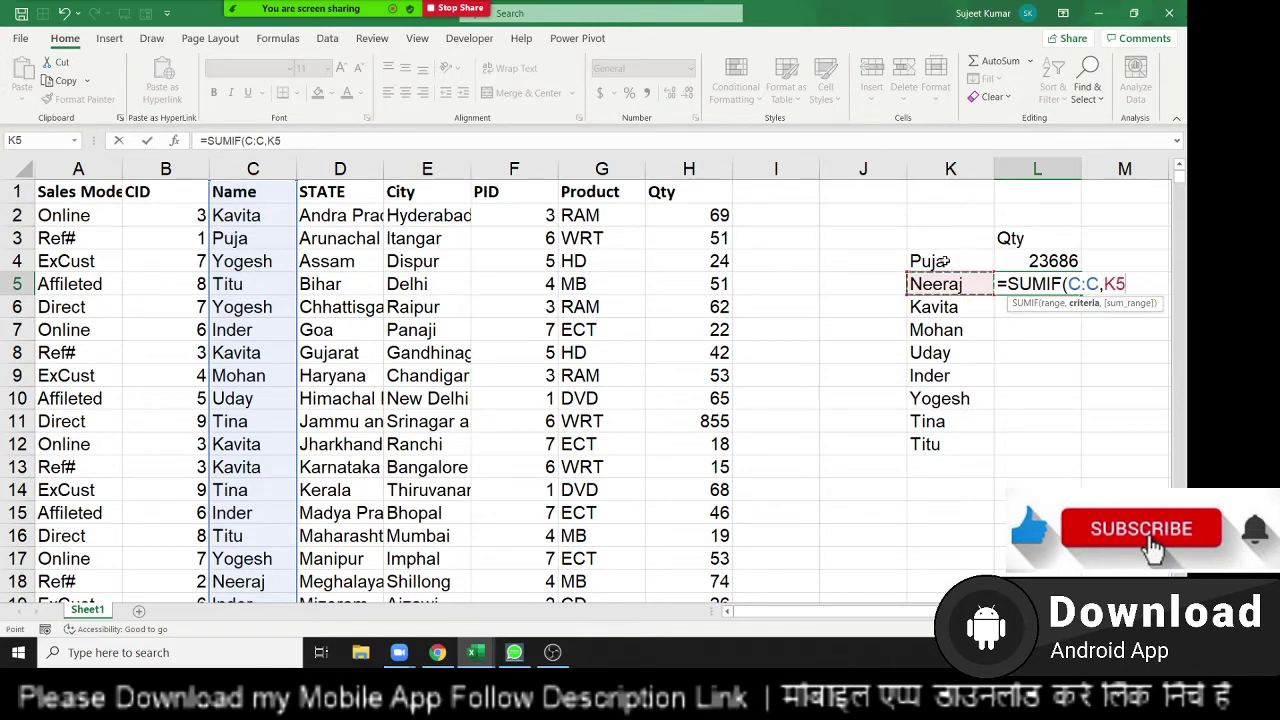
pyautogui.write(',')
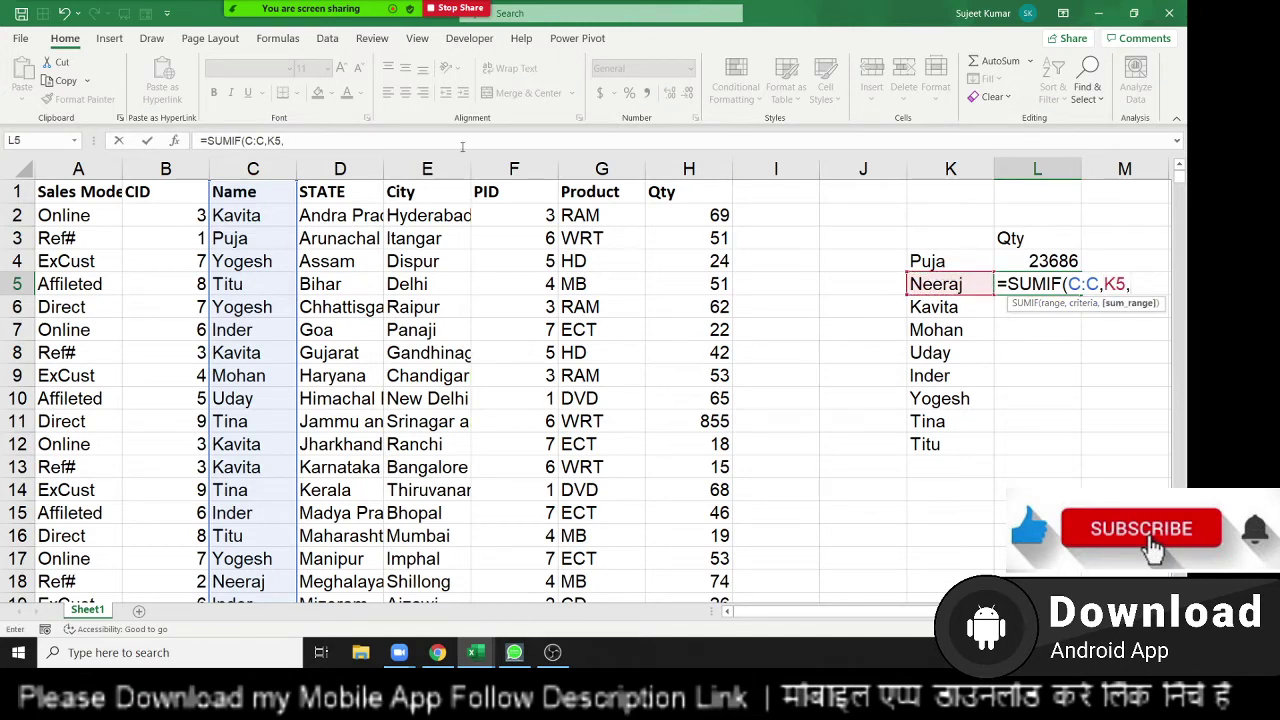
pyautogui.click(688, 169)
pyautogui.press('Return')
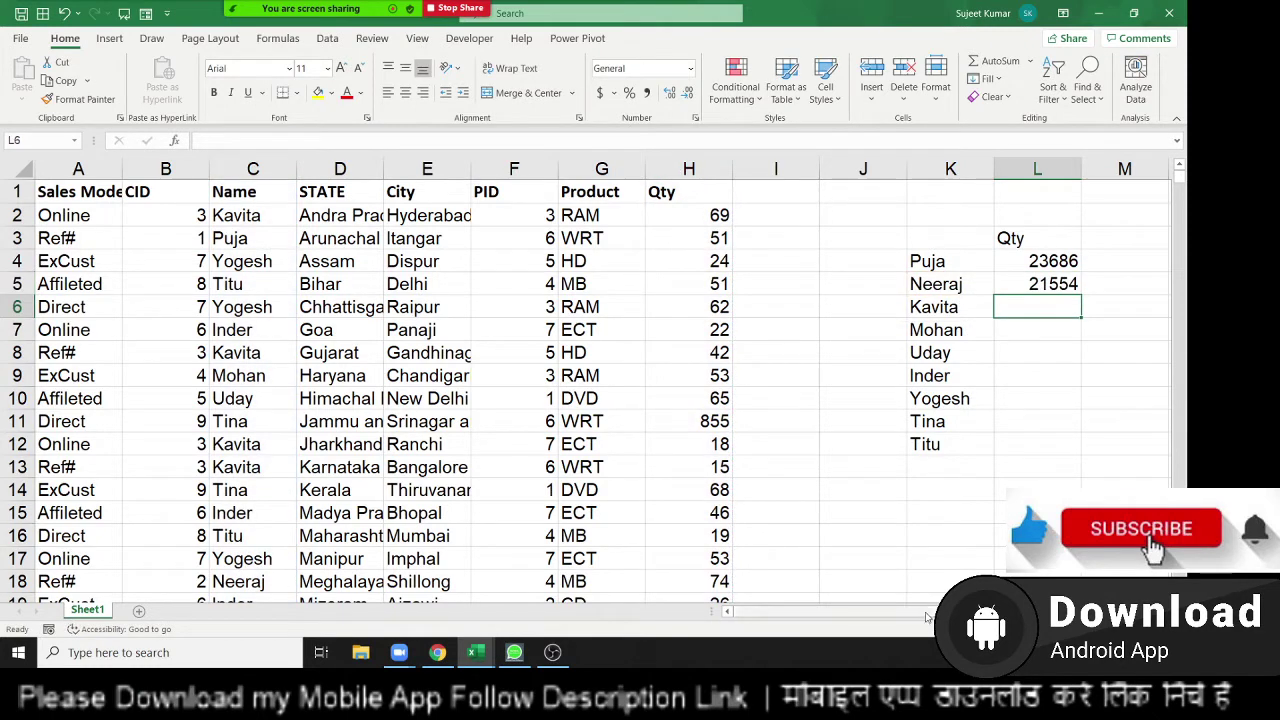
# Step: Fill the L5 formula down to L12 and select Tina's quantity in H11
pyautogui.moveTo(928, 612); pyautogui.dragTo(945, 612)
pyautogui.click(973, 285)
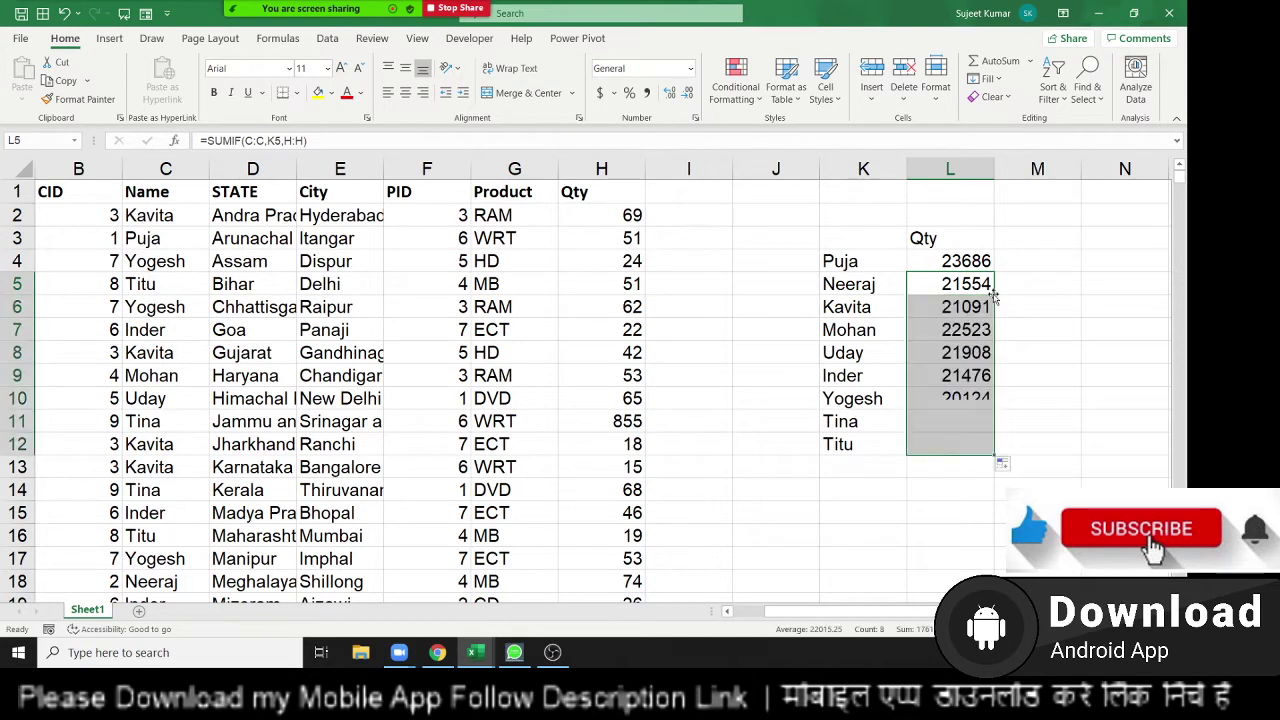
pyautogui.moveTo(994, 295); pyautogui.dragTo(930, 444)
pyautogui.scroll(-1, 914, 423)
pyautogui.scroll(1, 914, 423)
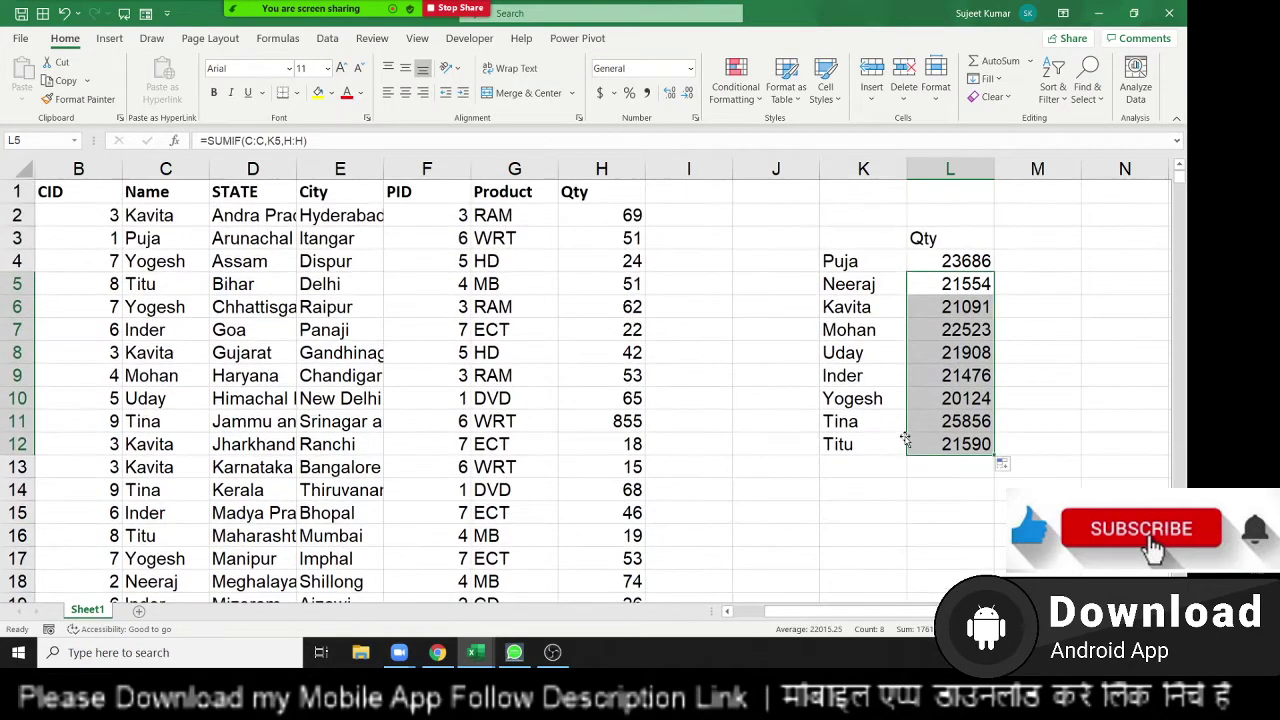
pyautogui.click(591, 427)
# Step: Set H11 to 85 so Tina's total becomes 25086, then select J14
pyautogui.write('85')
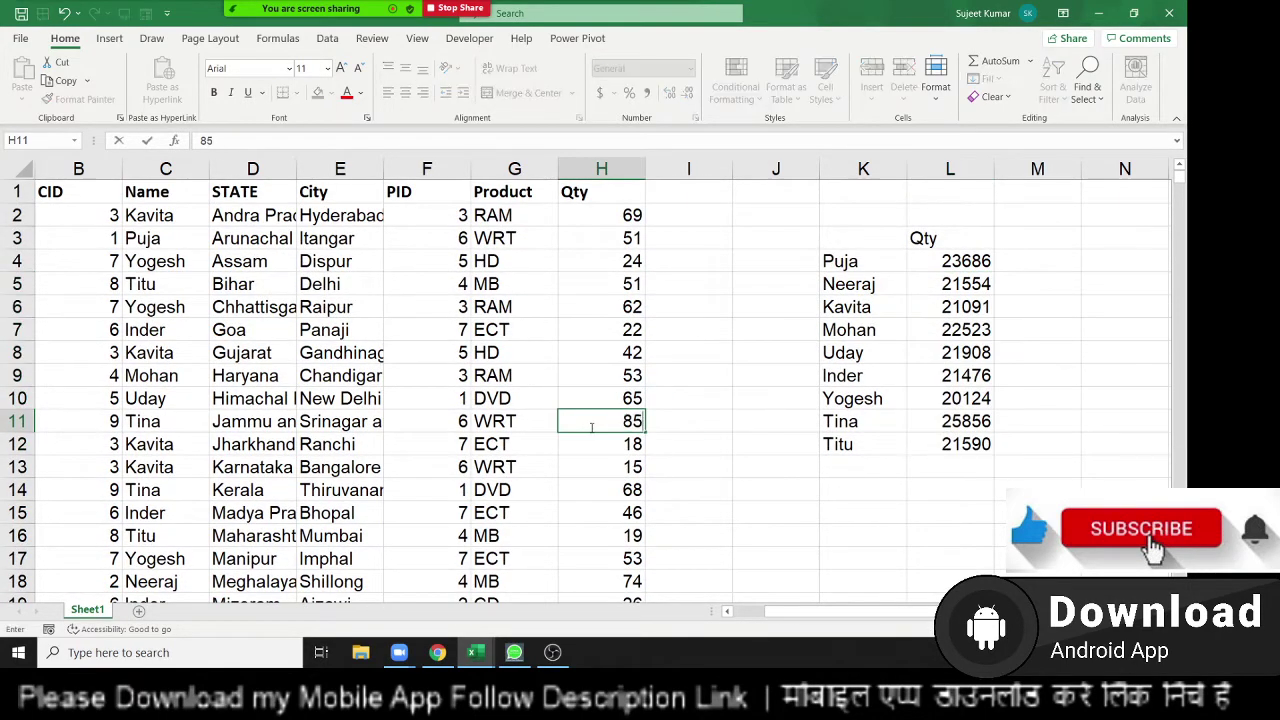
pyautogui.press('Return')
pyautogui.moveTo(612, 222); pyautogui.dragTo(610, 375)
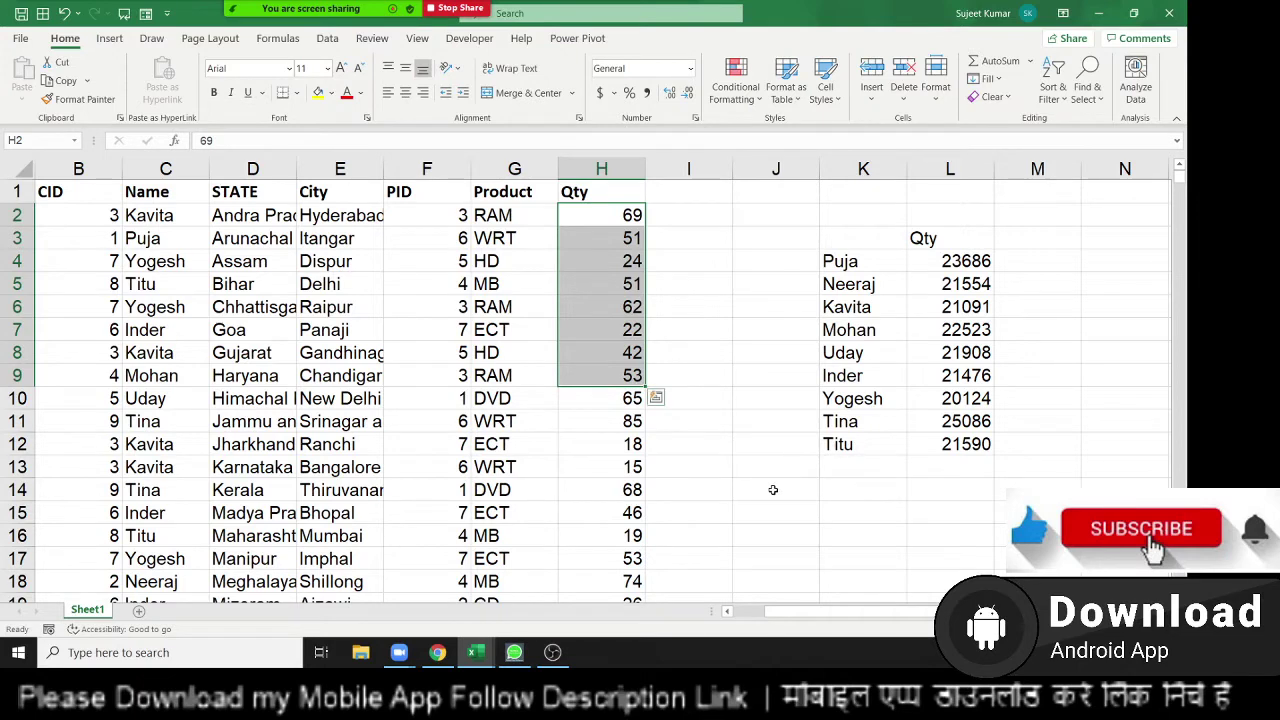
pyautogui.click(773, 489)
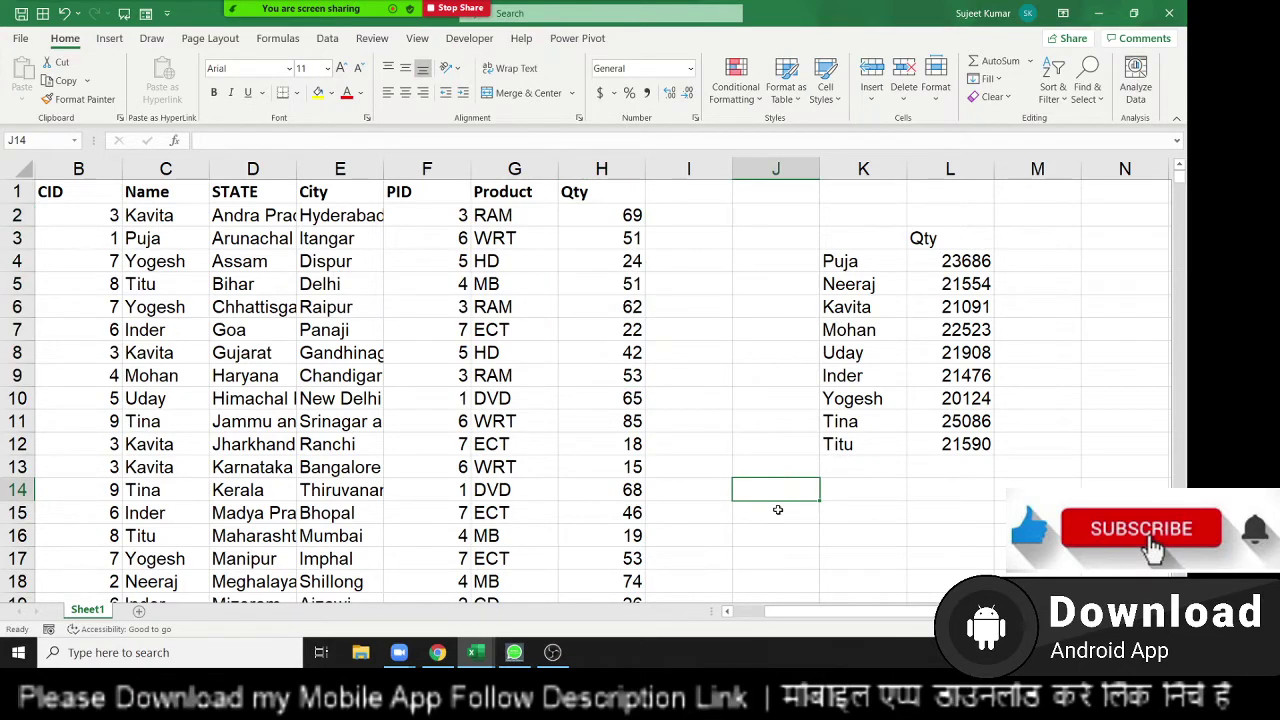
# Step: Type the criterion >50 in J14
pyautogui.press('Down')
pyautogui.click(781, 489)
pyautogui.write('>5')
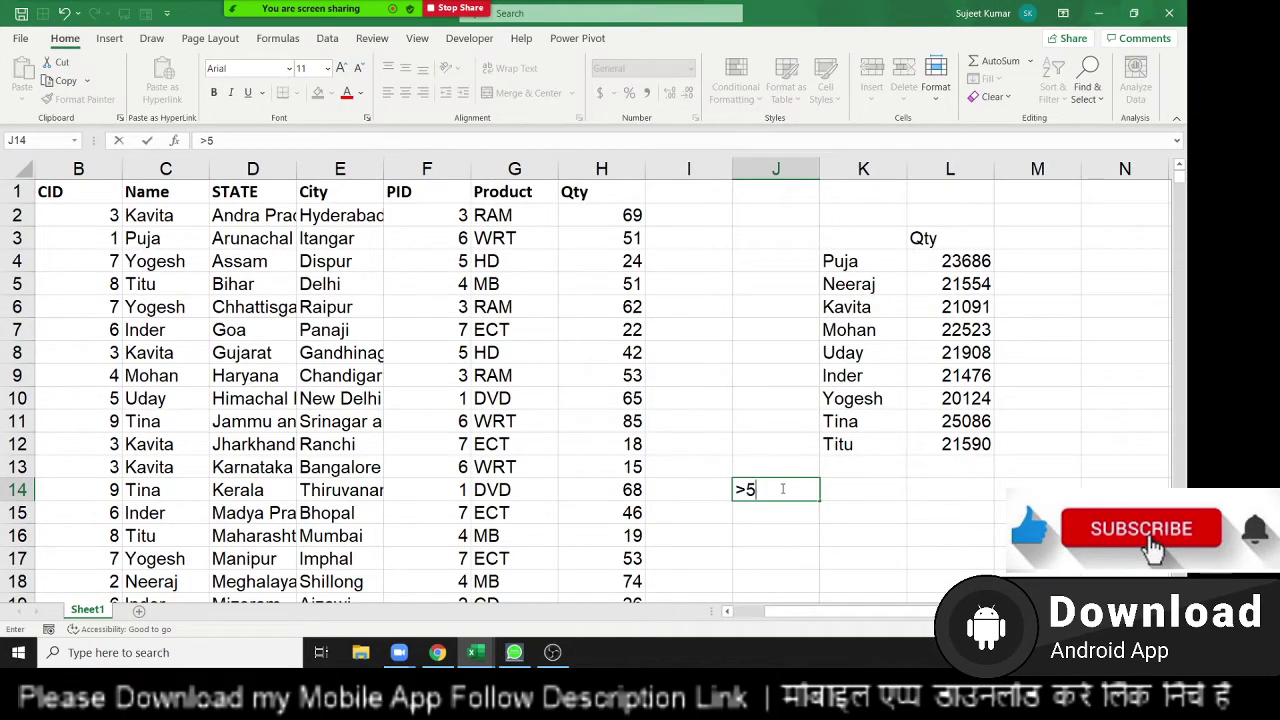
pyautogui.write('0')
pyautogui.press('Tab')
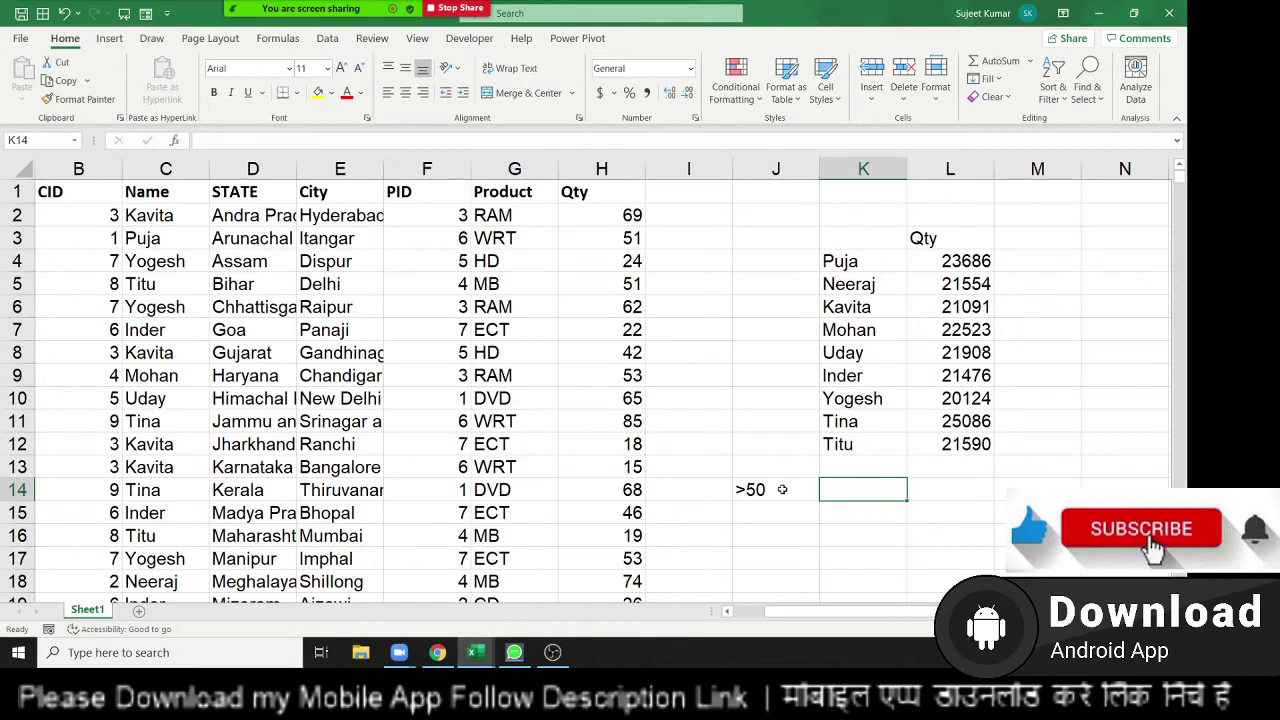
# Step: Enter =SUMIF(H:H,J14) in K14 to sum quantities above 50, giving 145169
pyautogui.write('=sum')
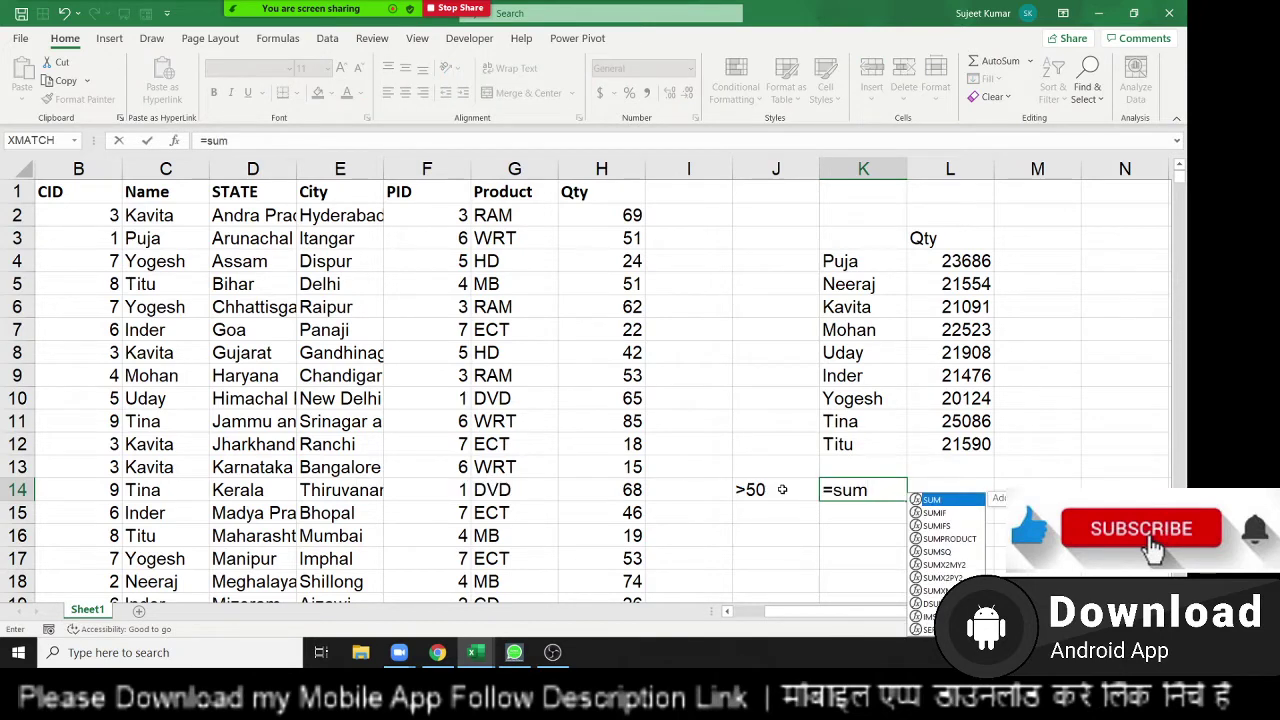
pyautogui.press('Down')
pyautogui.press('Tab')
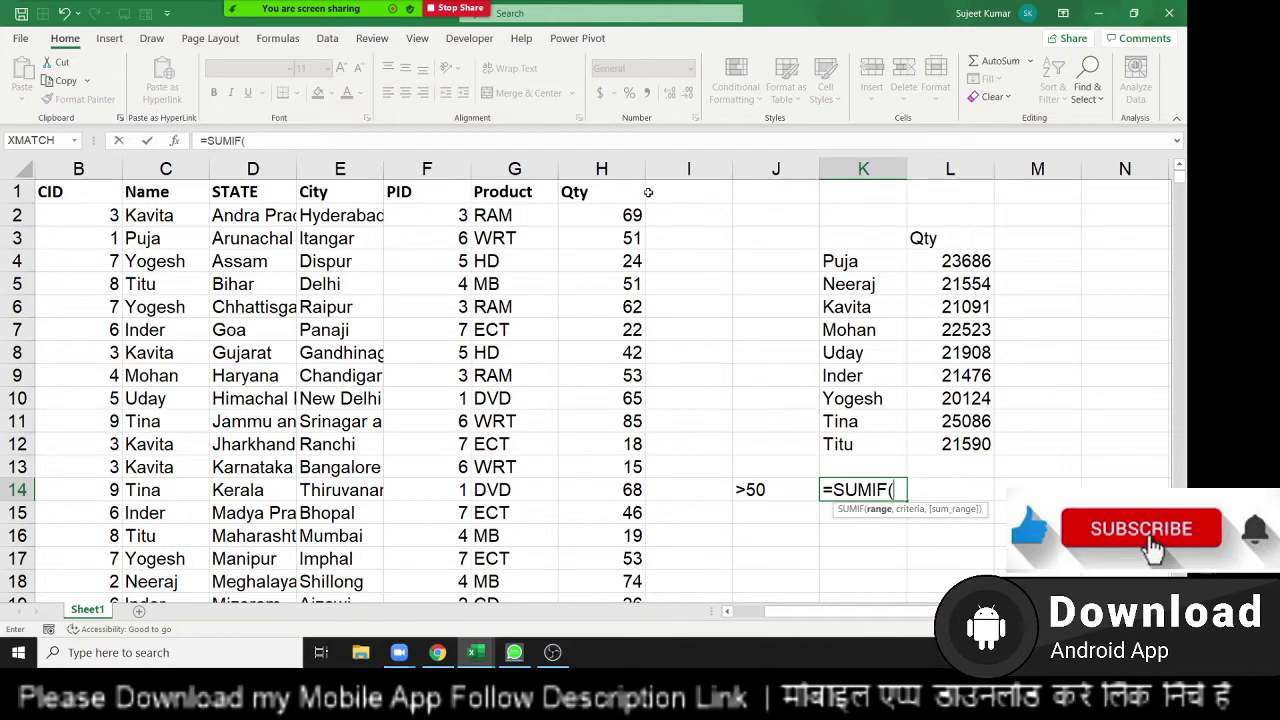
pyautogui.click(613, 172)
pyautogui.write(',')
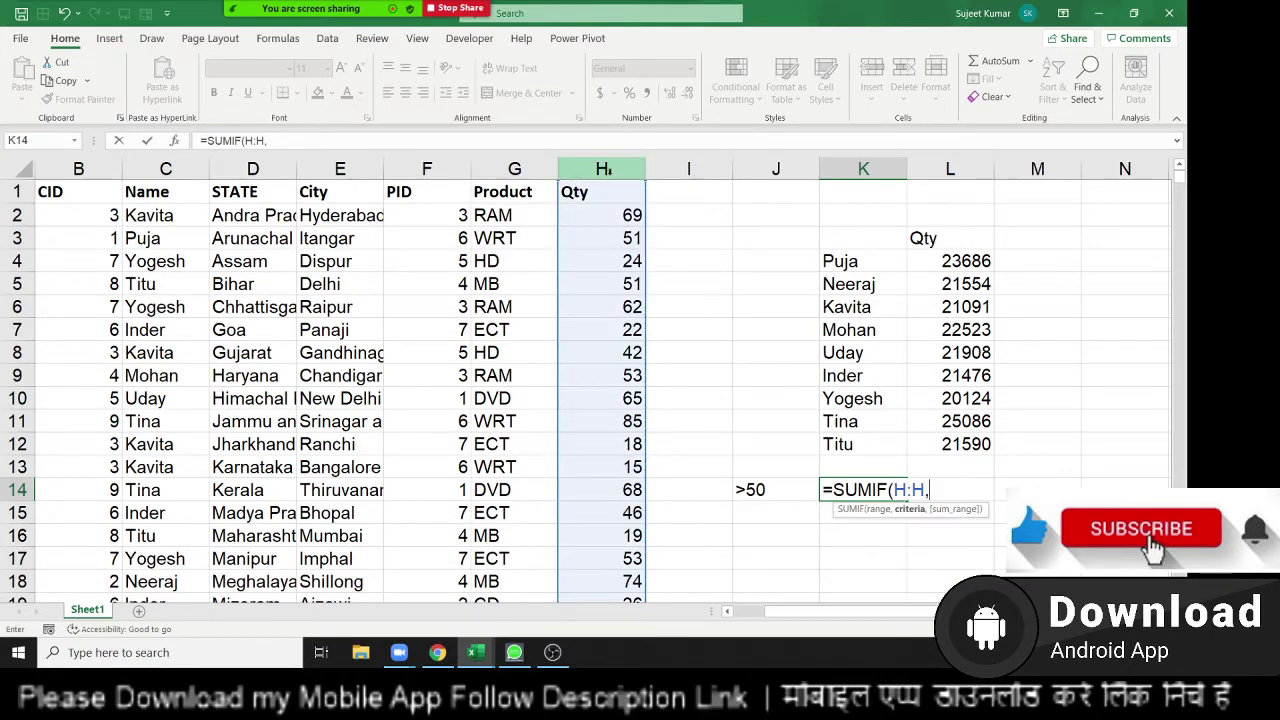
pyautogui.click(780, 494)
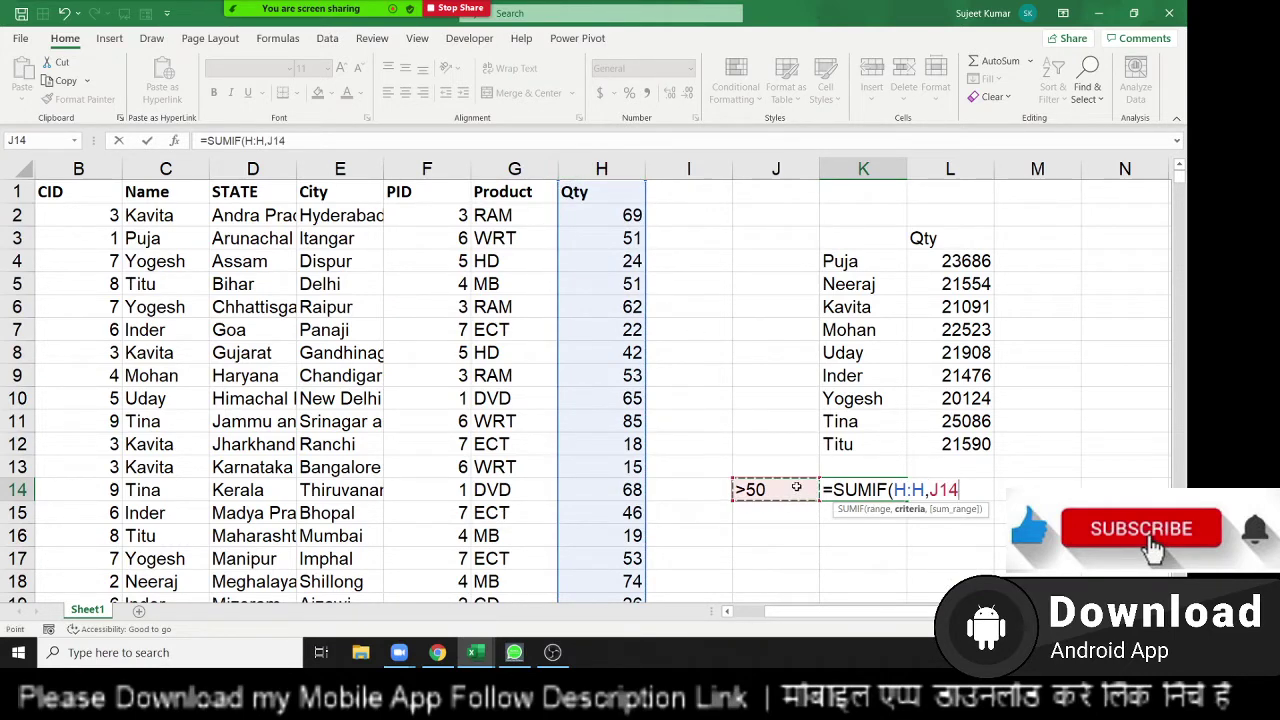
pyautogui.press('Return')
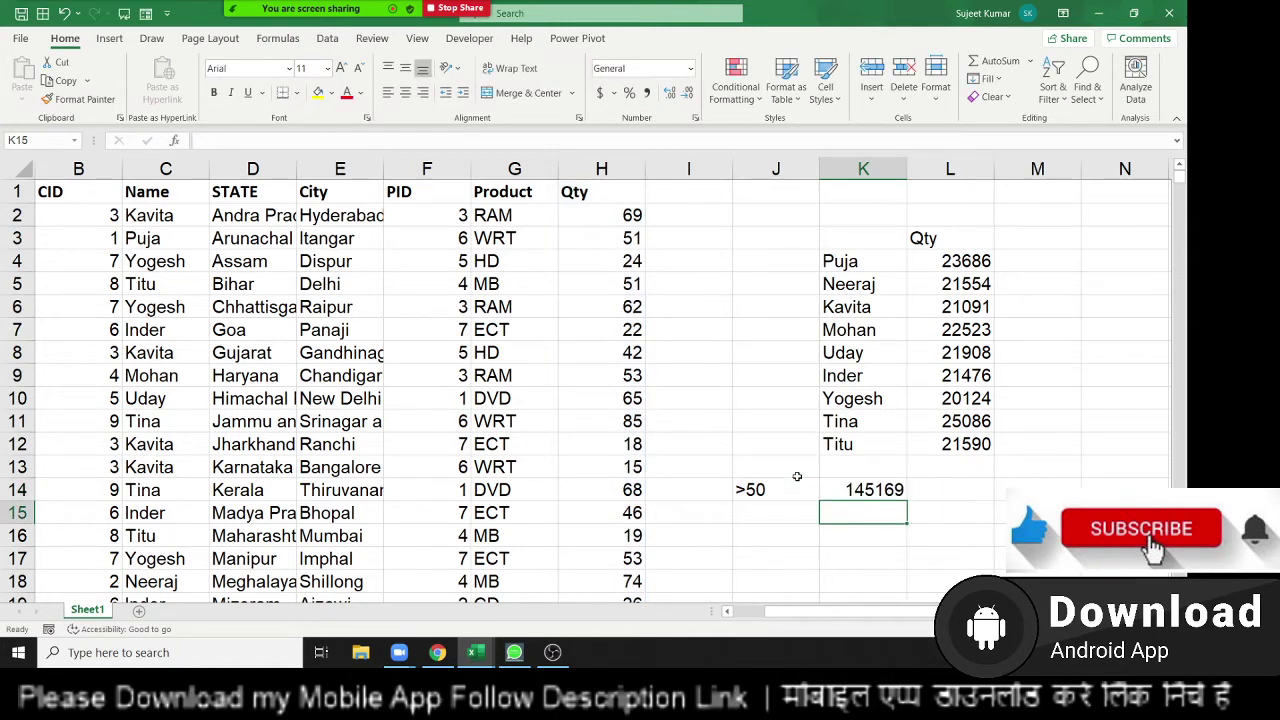
# Step: Reopen and recommit Titu's SUMIF formula in L12
pyautogui.click(955, 446)
pyautogui.doubleClick(955, 446)
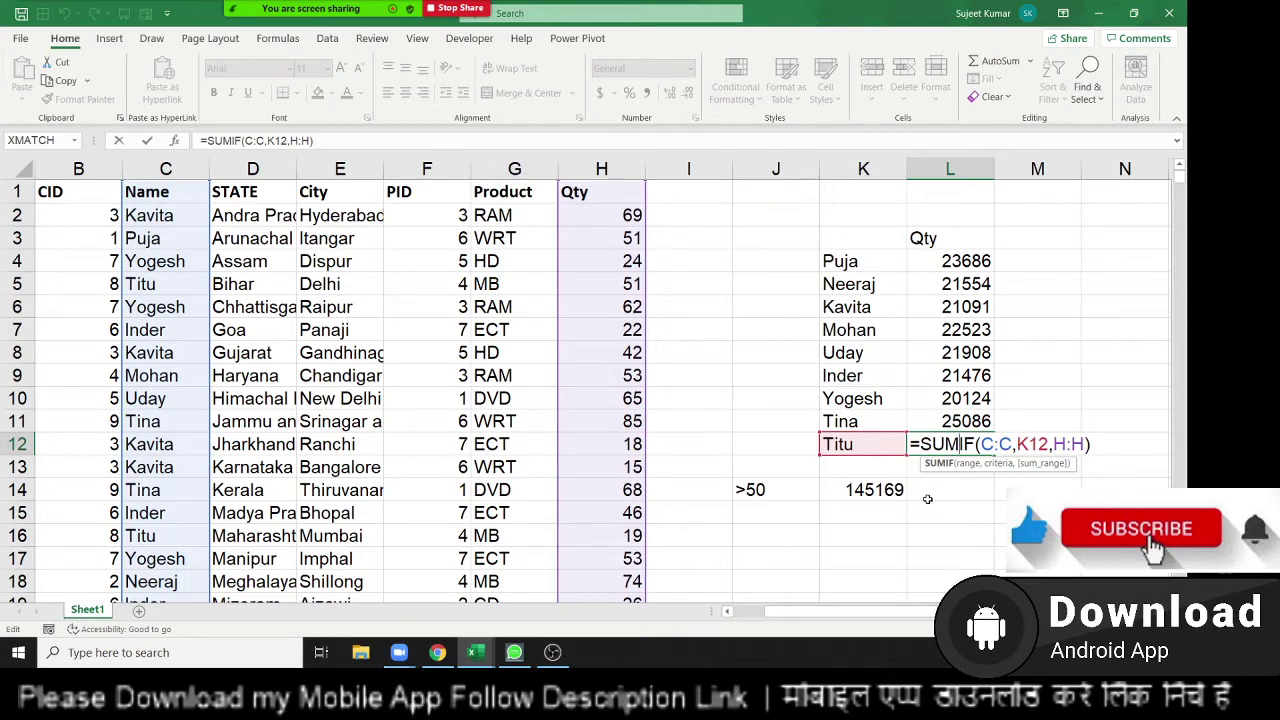
pyautogui.hotkey('ctrl', 'Return')
# Step: Re-edit K14's =SUMIF(H:H,J14) and commit it, returning 145169
pyautogui.press('Down')
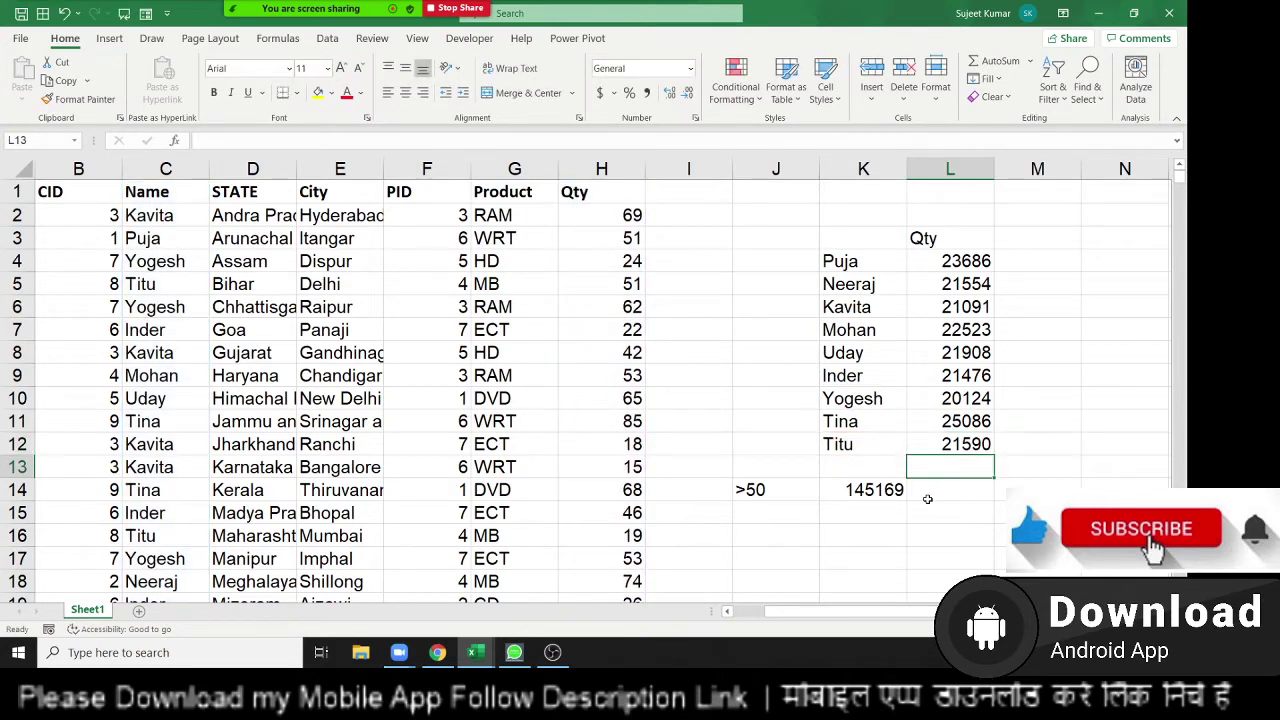
pyautogui.press('Left')
pyautogui.press('Down')
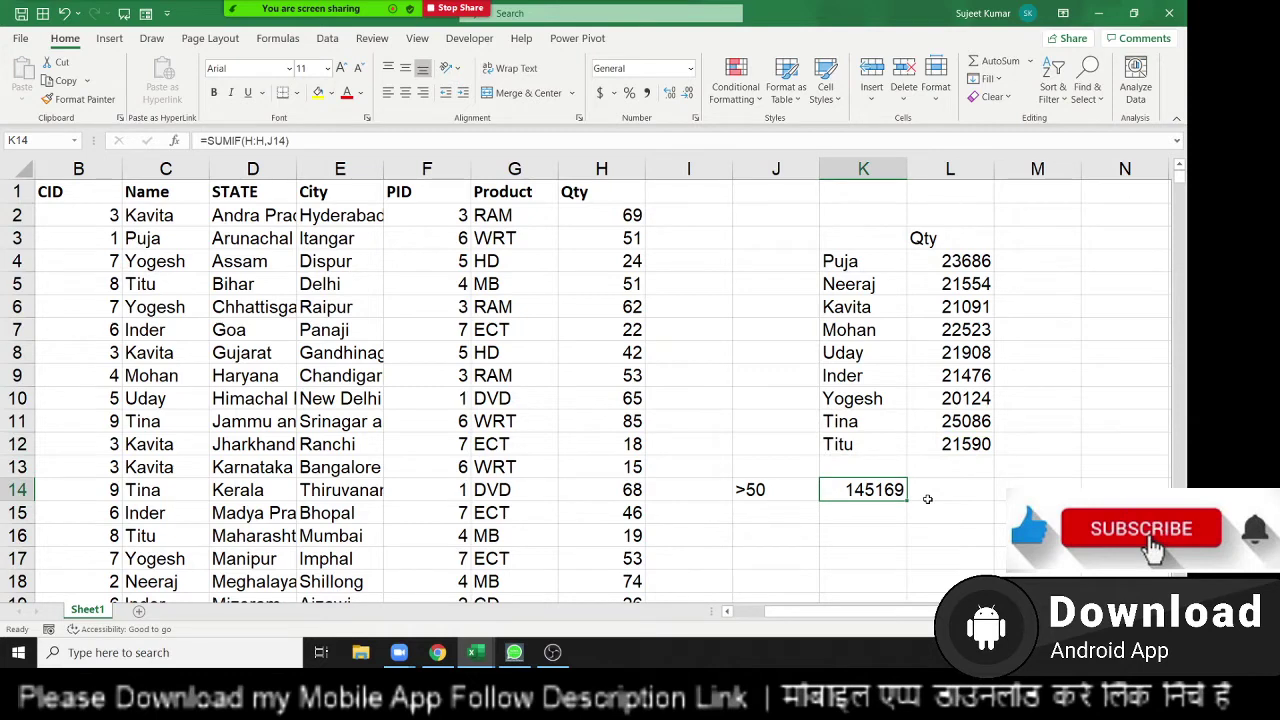
pyautogui.press('F2')
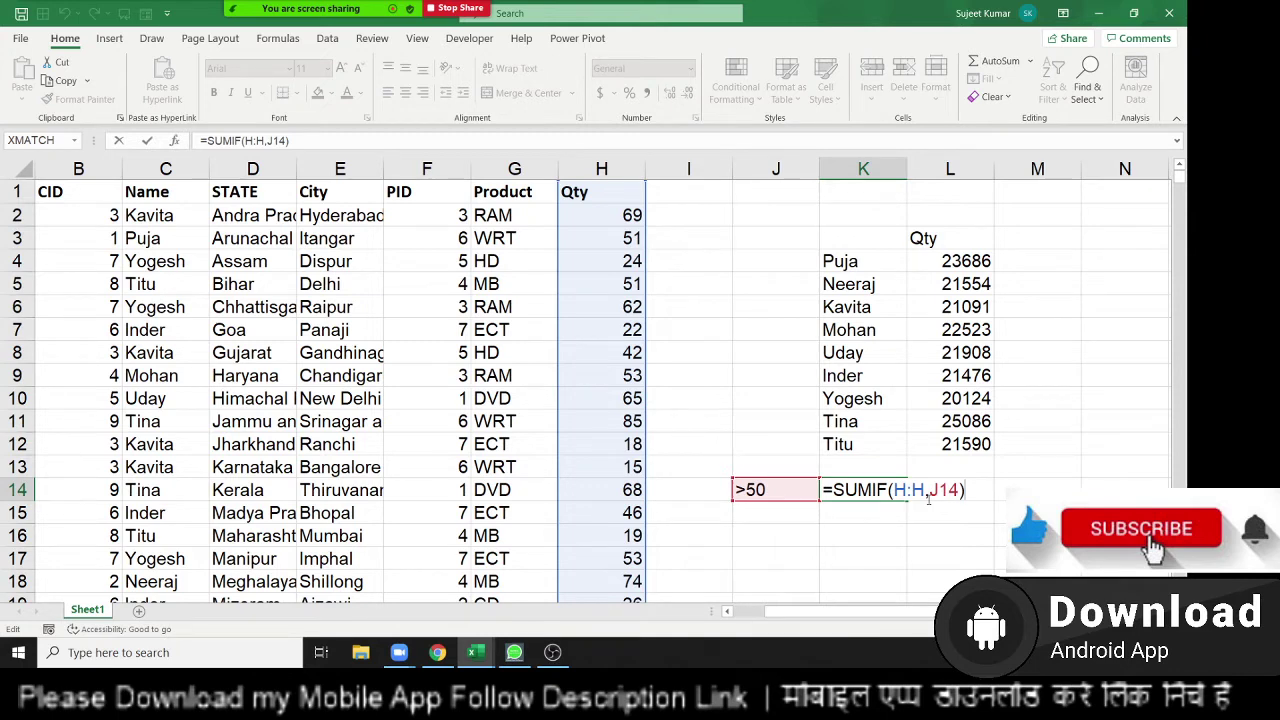
pyautogui.click(929, 497)
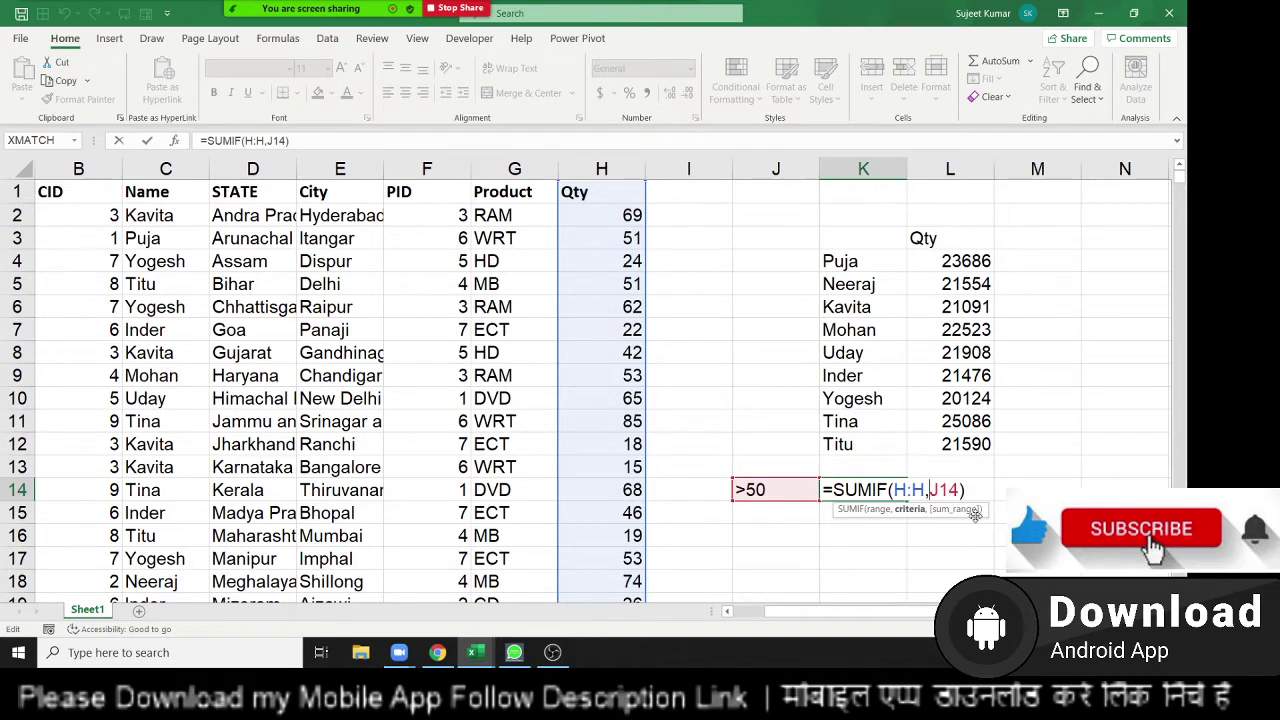
pyautogui.hotkey('ctrl', 'Return')
# Step: Enter the thresholds 80, 32 and 52 into J15, J16 and J17 under the >50 criterion
pyautogui.press('Left')
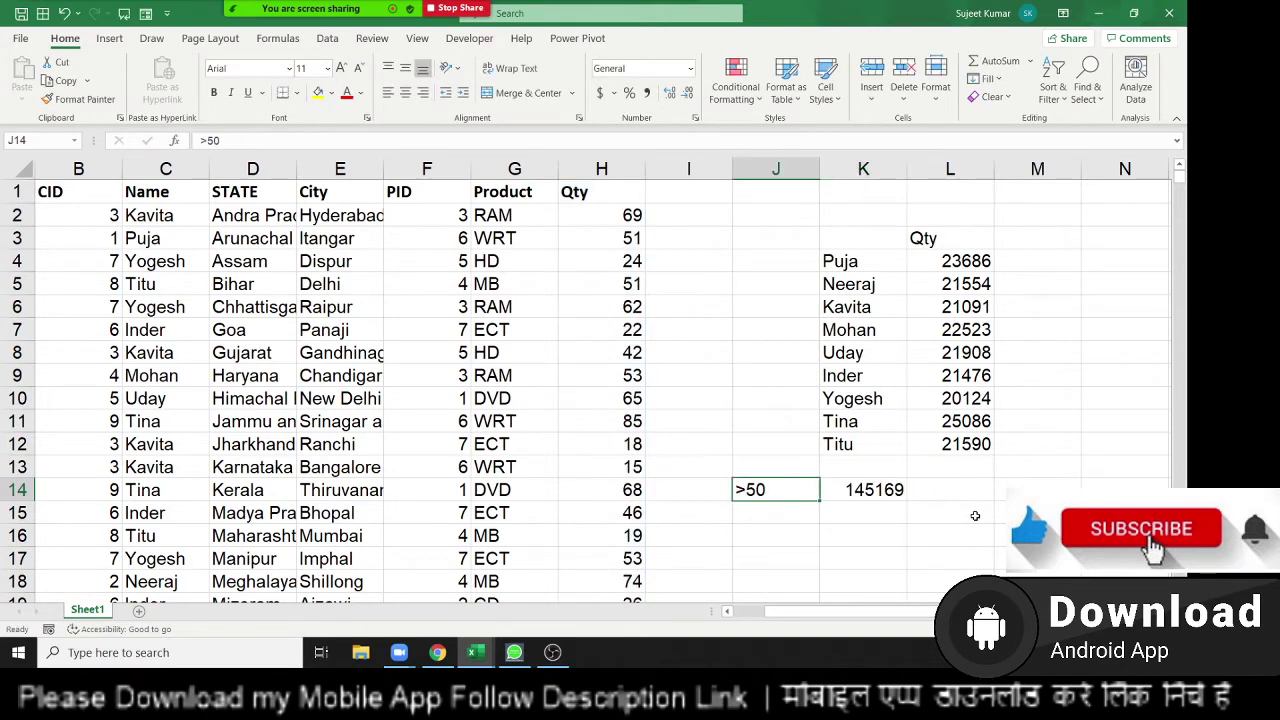
pyautogui.press('Down')
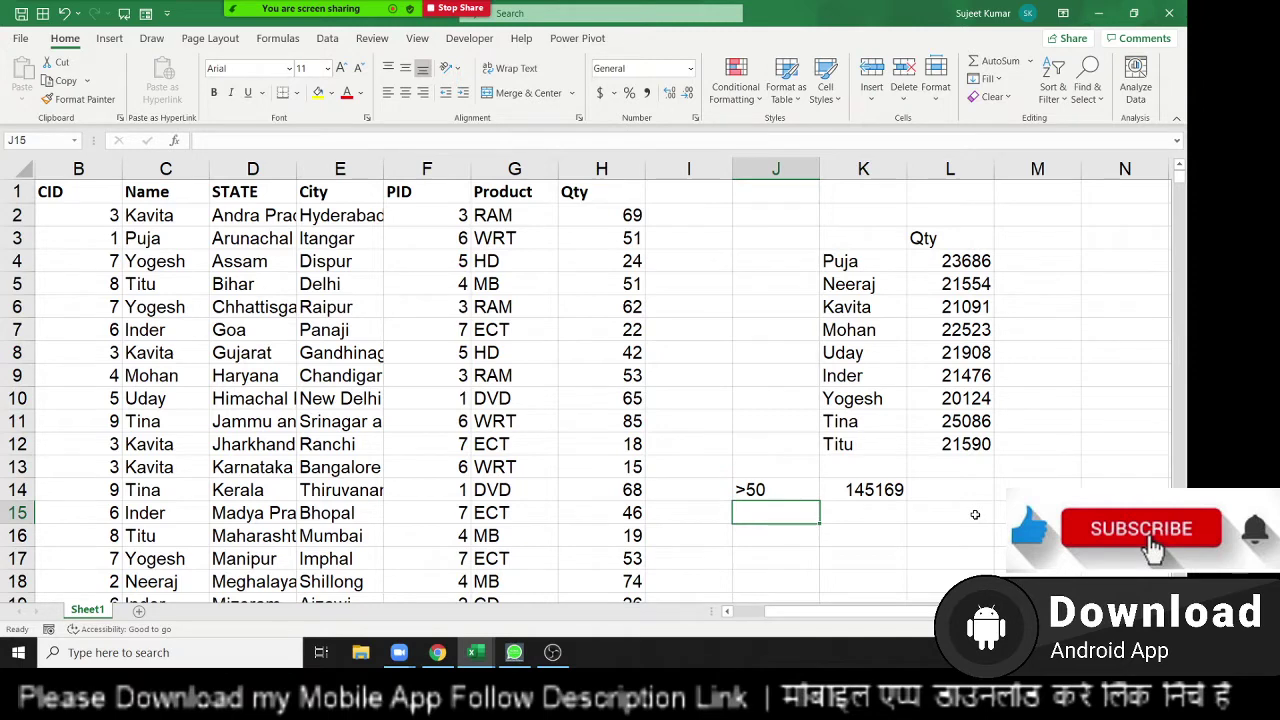
pyautogui.write('80')
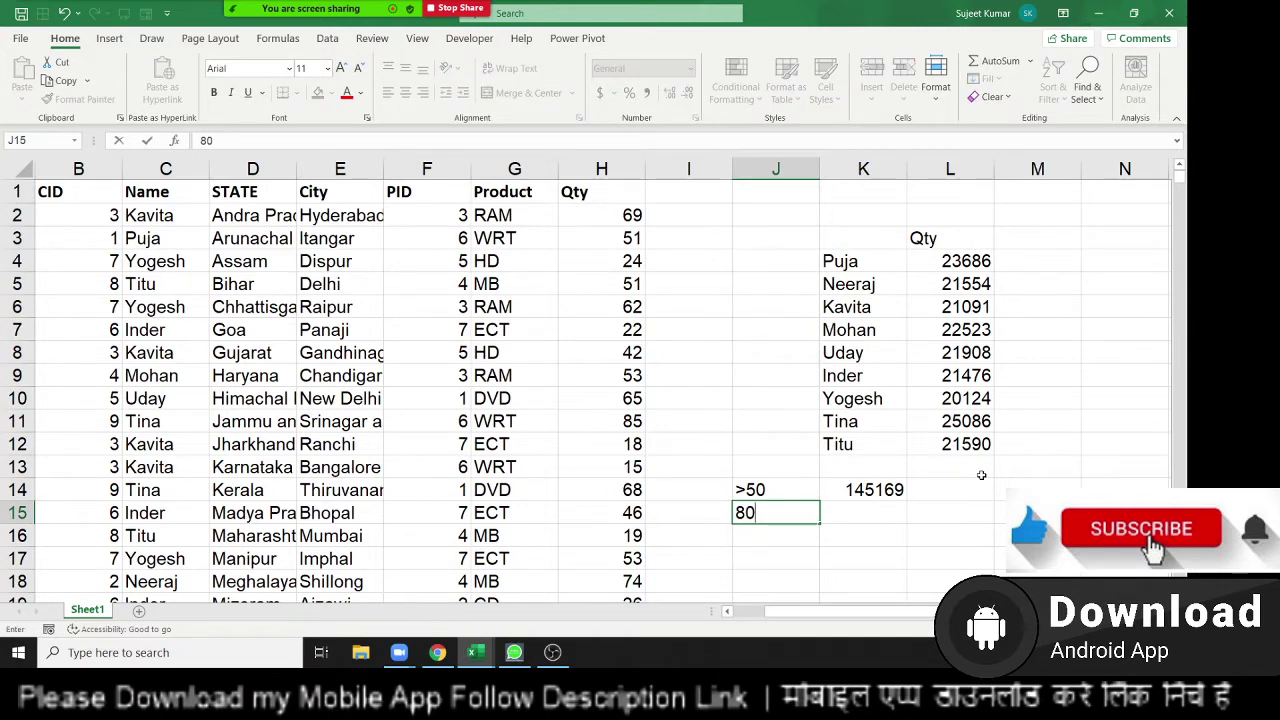
pyautogui.press('Return')
pyautogui.write('32')
pyautogui.press('Return')
pyautogui.write('5')
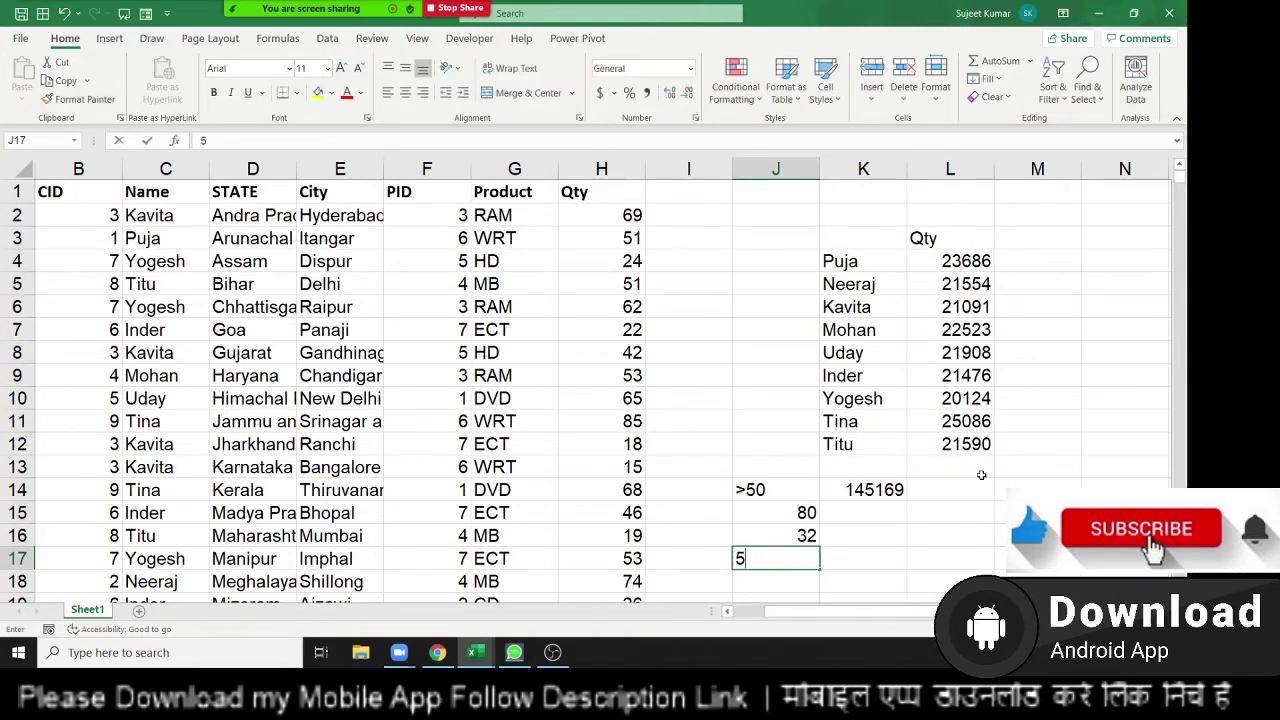
pyautogui.write('2')
pyautogui.press('Return')
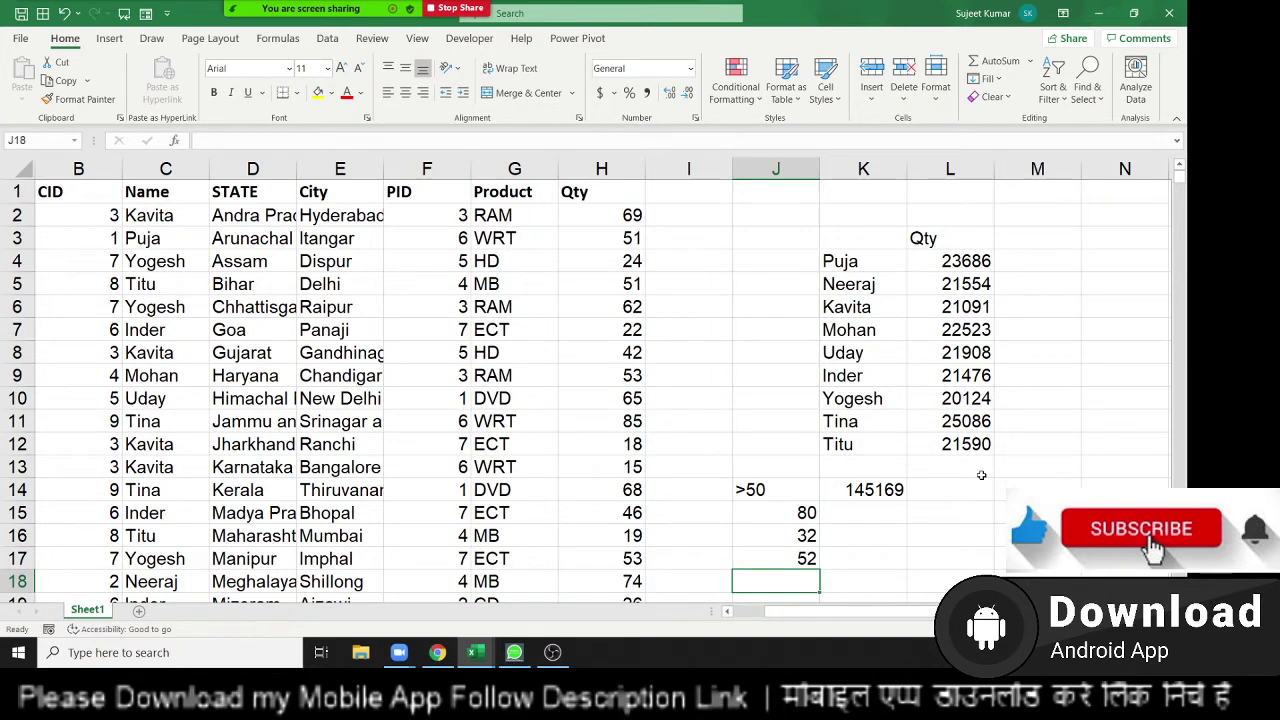
# Step: Enter =SUMIF(H:H,">"&J15) in K15 and fill it down to K17
pyautogui.press('Up')
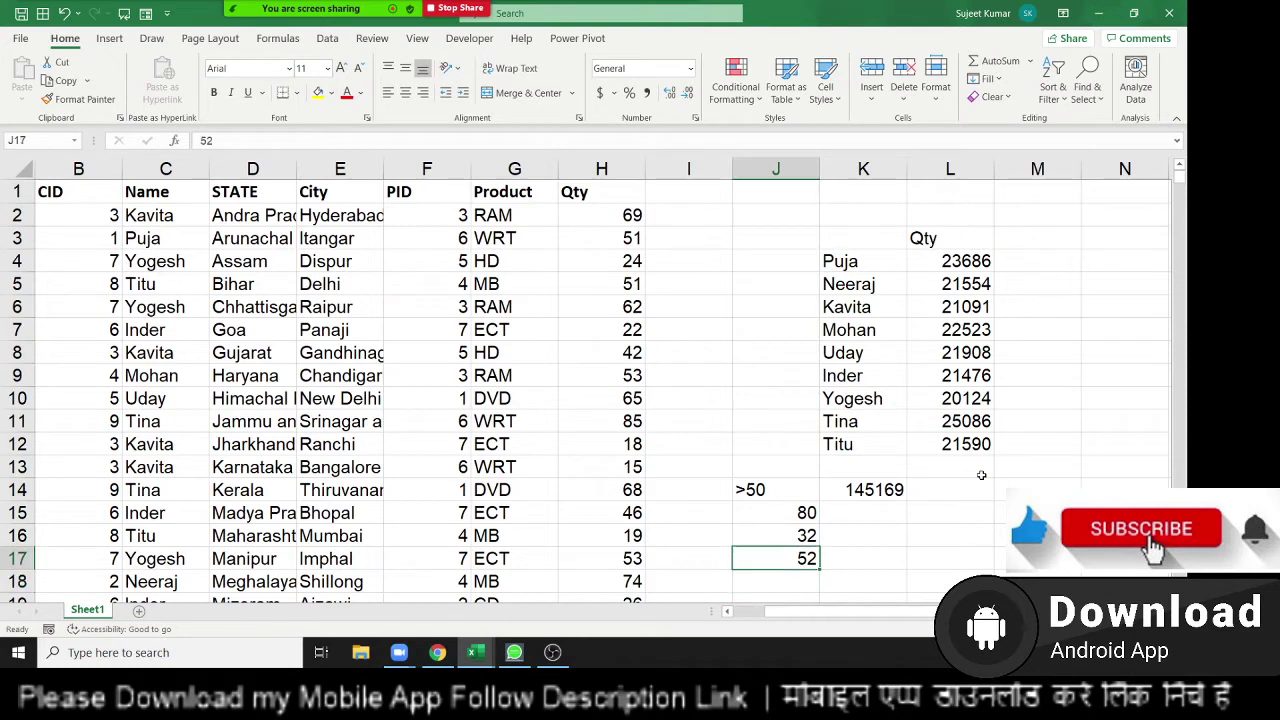
pyautogui.press('Up')
pyautogui.press('Up')
pyautogui.press('Right')
pyautogui.write('=s')
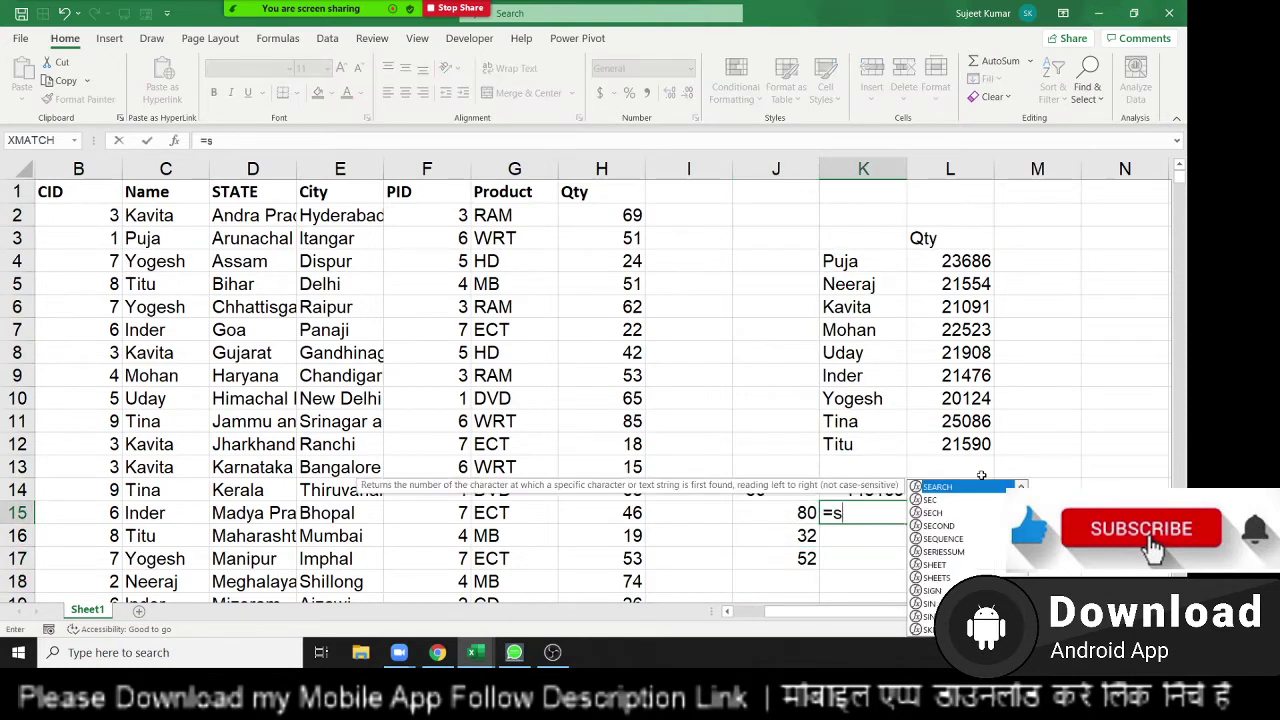
pyautogui.write('um')
pyautogui.press('Down')
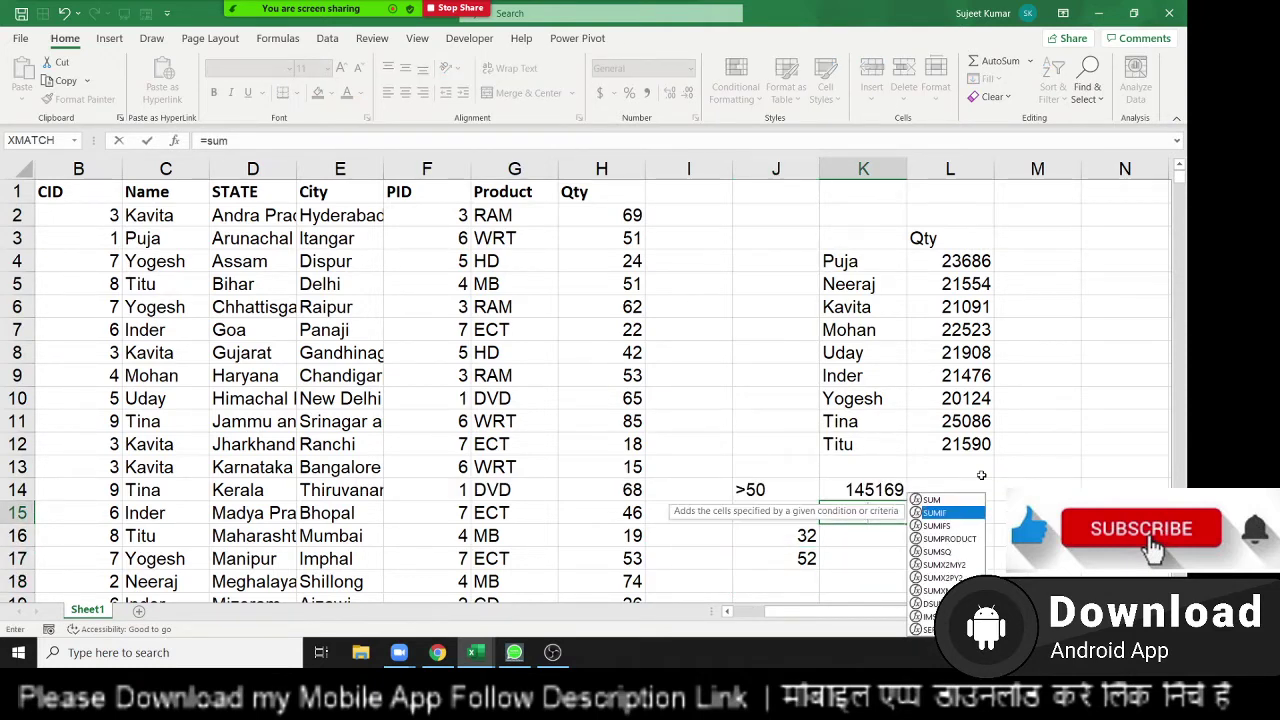
pyautogui.press('Tab')
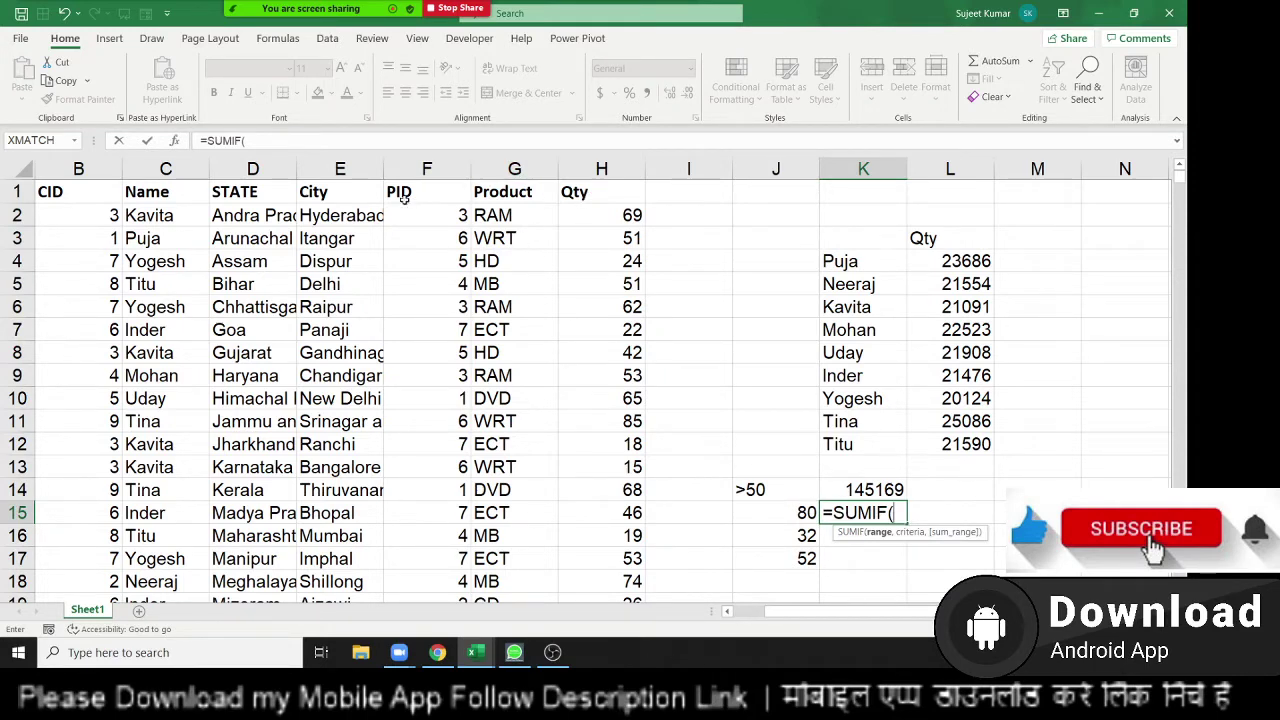
pyautogui.click(581, 170)
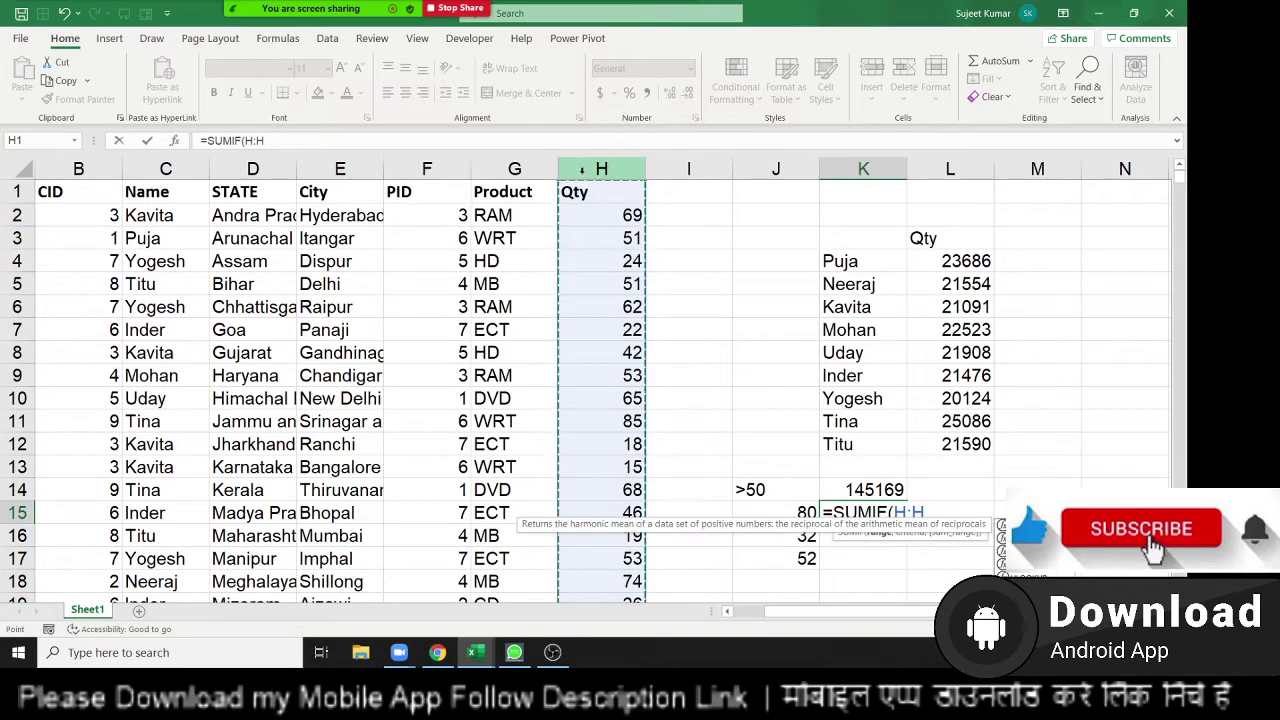
pyautogui.write(',"')
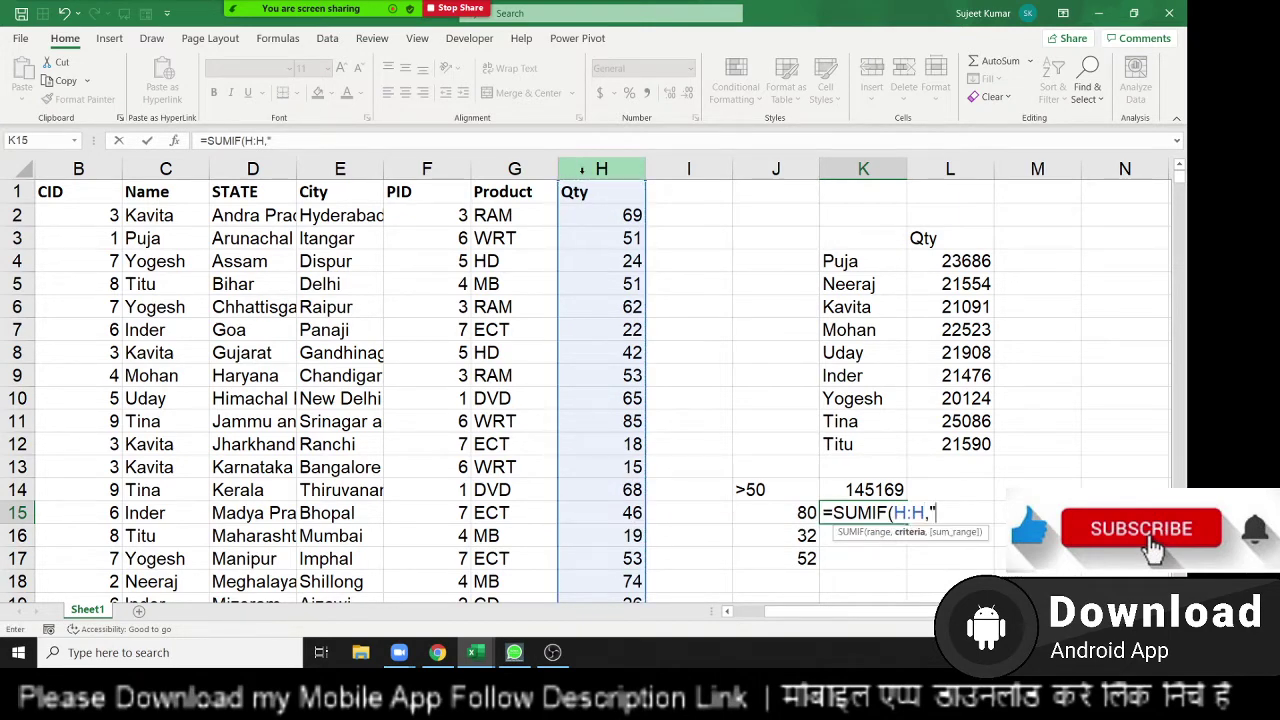
pyautogui.write('>')
pyautogui.write('"&')
pyautogui.click(800, 530)
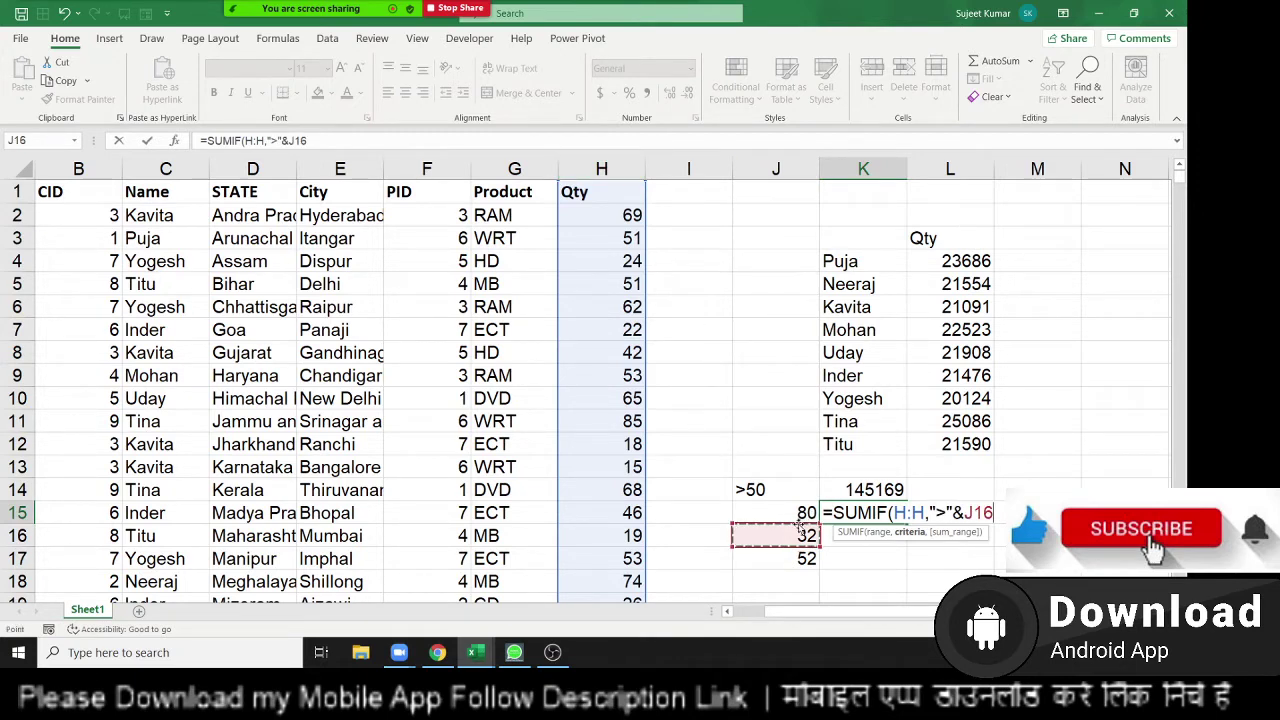
pyautogui.click(805, 512)
pyautogui.hotkey('ctrl', 'Return')
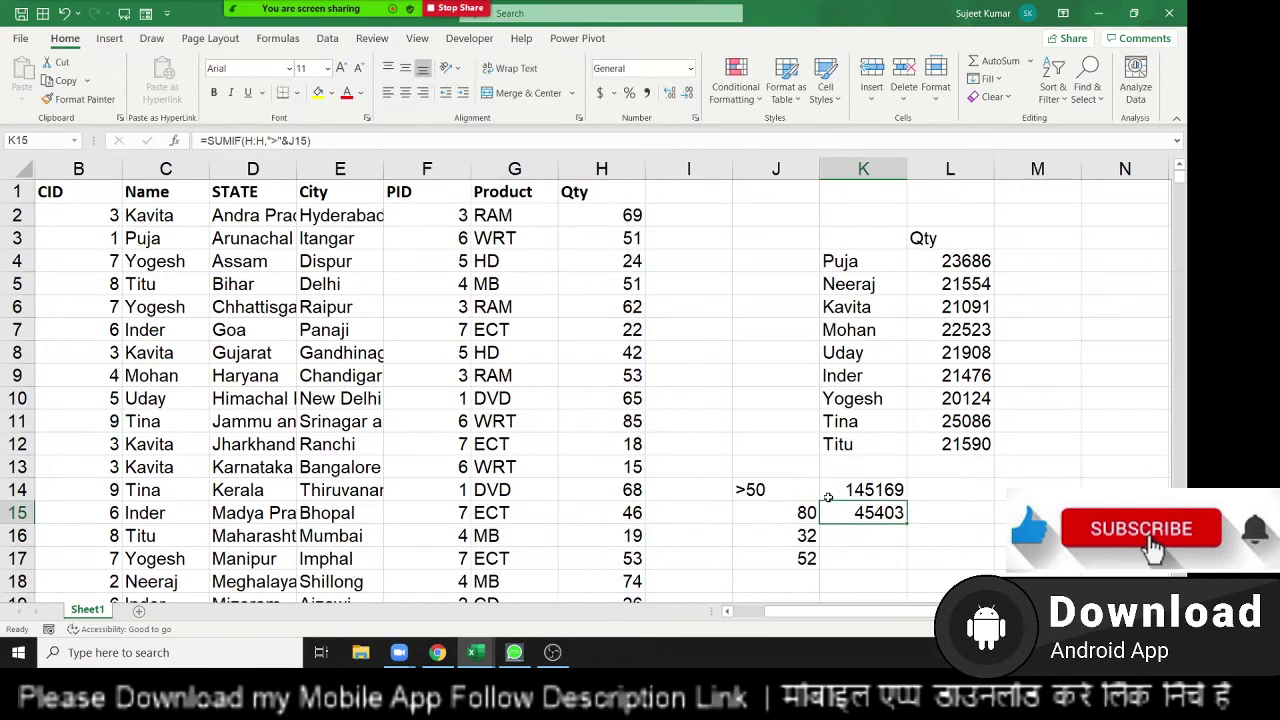
pyautogui.hotkey('shift', 'Down')
pyautogui.hotkey('shift', 'Down')
pyautogui.hotkey('ctrl', 'd')
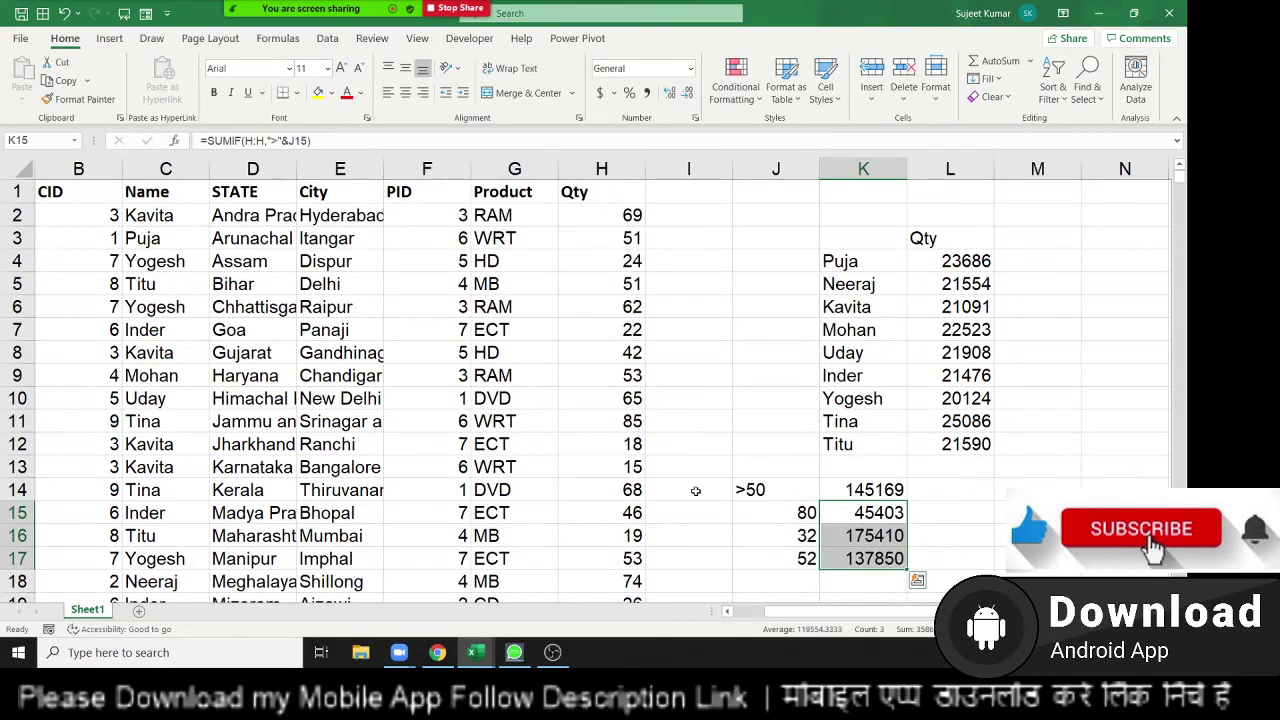
# Step: Type the comparison operators > and < into J18 and J19
pyautogui.scroll(-1, 726, 492)
pyautogui.scroll(-5, 726, 492)
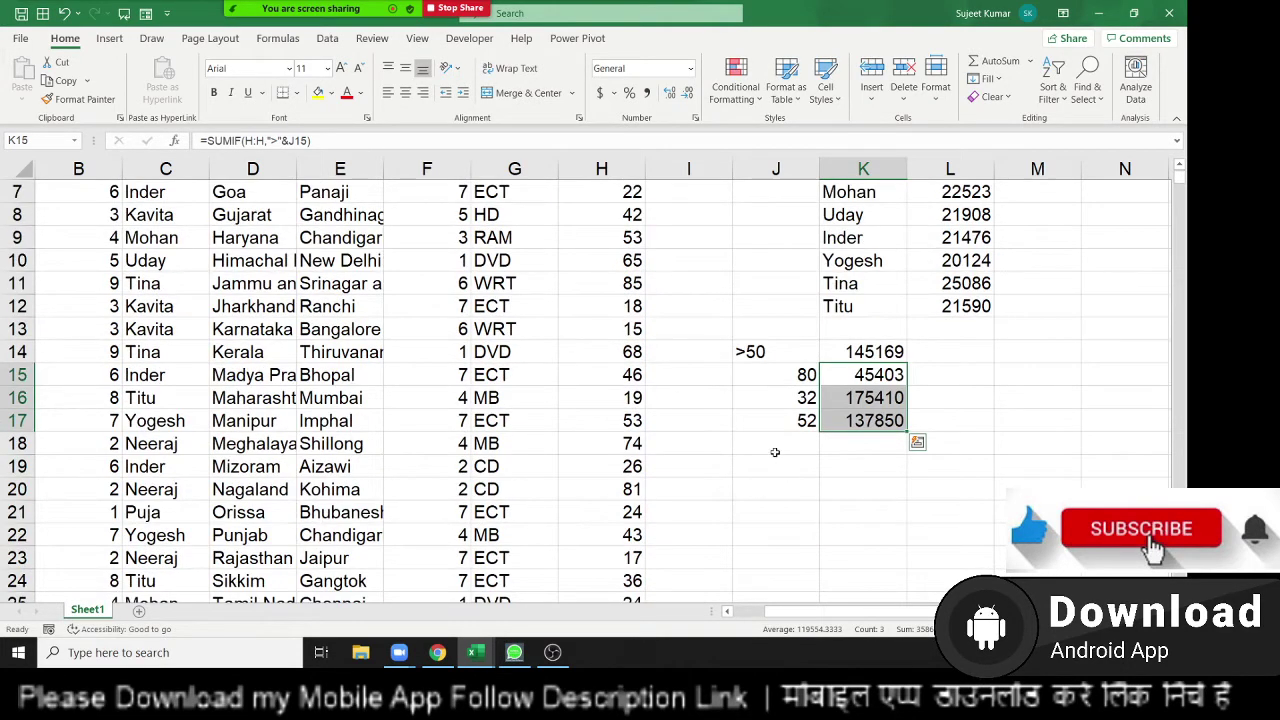
pyautogui.click(775, 447)
pyautogui.write('>')
pyautogui.press('Return')
pyautogui.write('<')
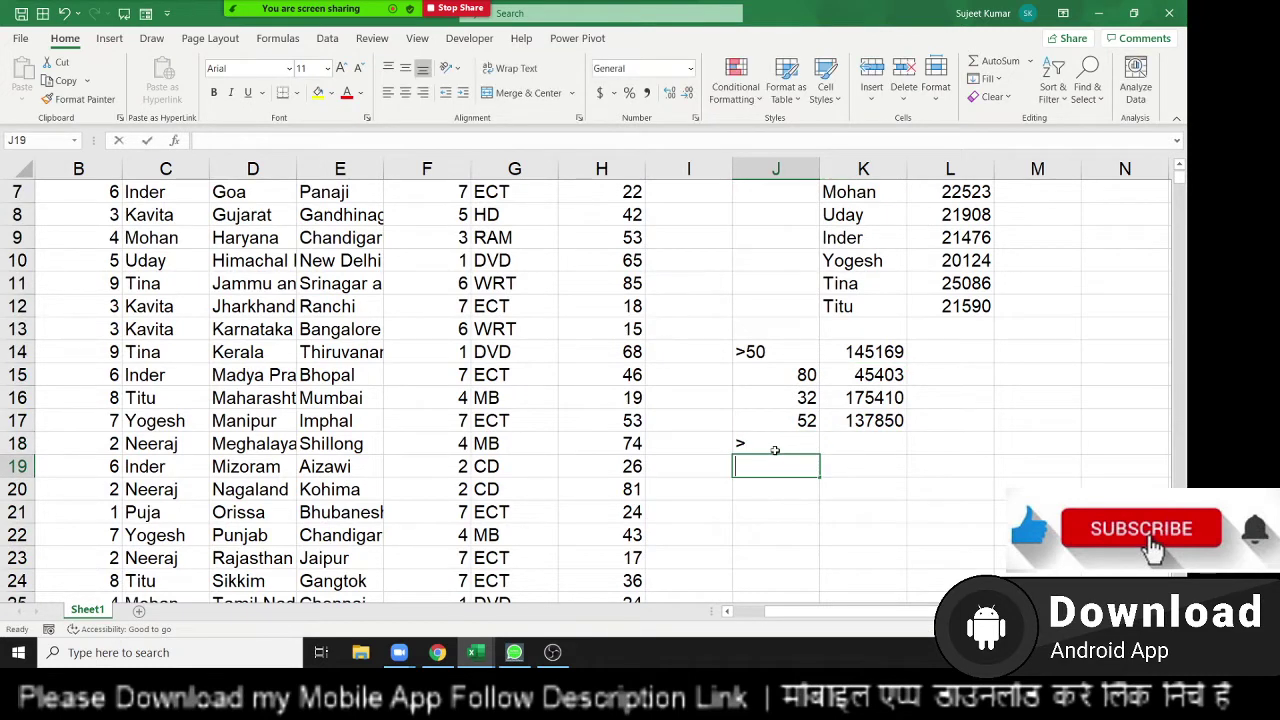
pyautogui.press('Return')
# Step: Type >=, <= and <> into J20, J21 and J22, then scroll back up
pyautogui.write('>=')
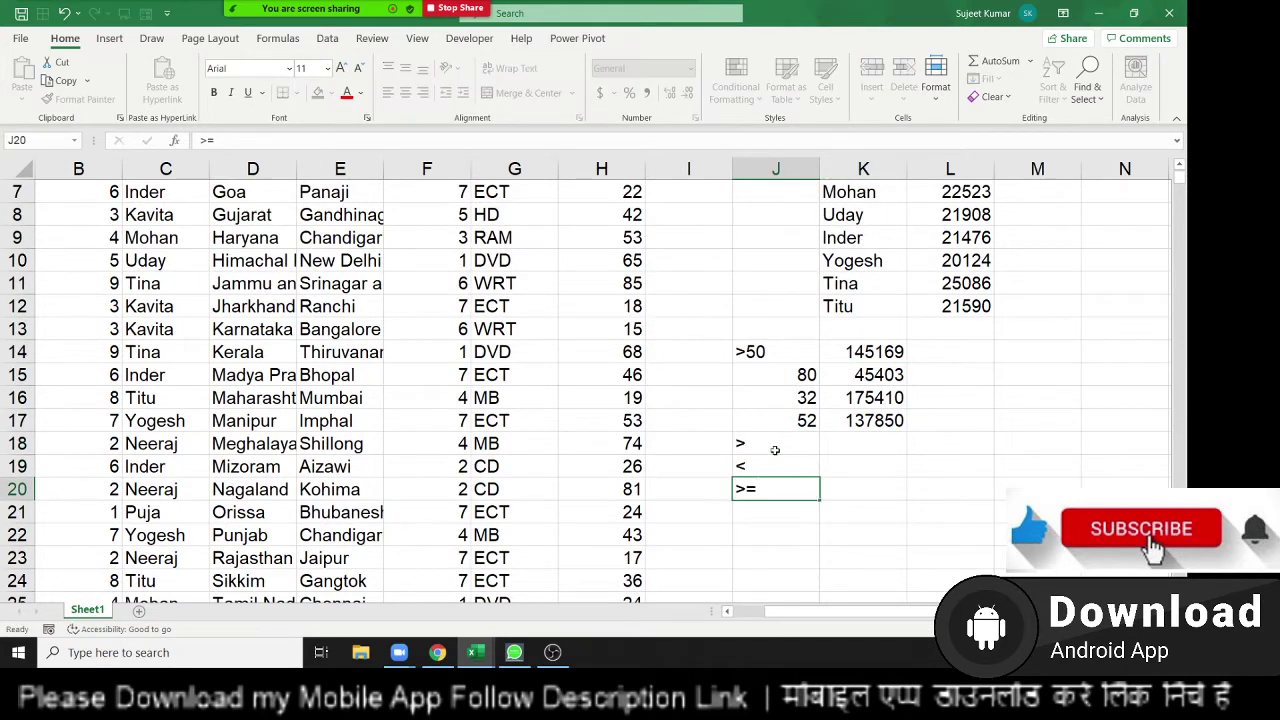
pyautogui.press('Return')
pyautogui.write('<=')
pyautogui.press('Return')
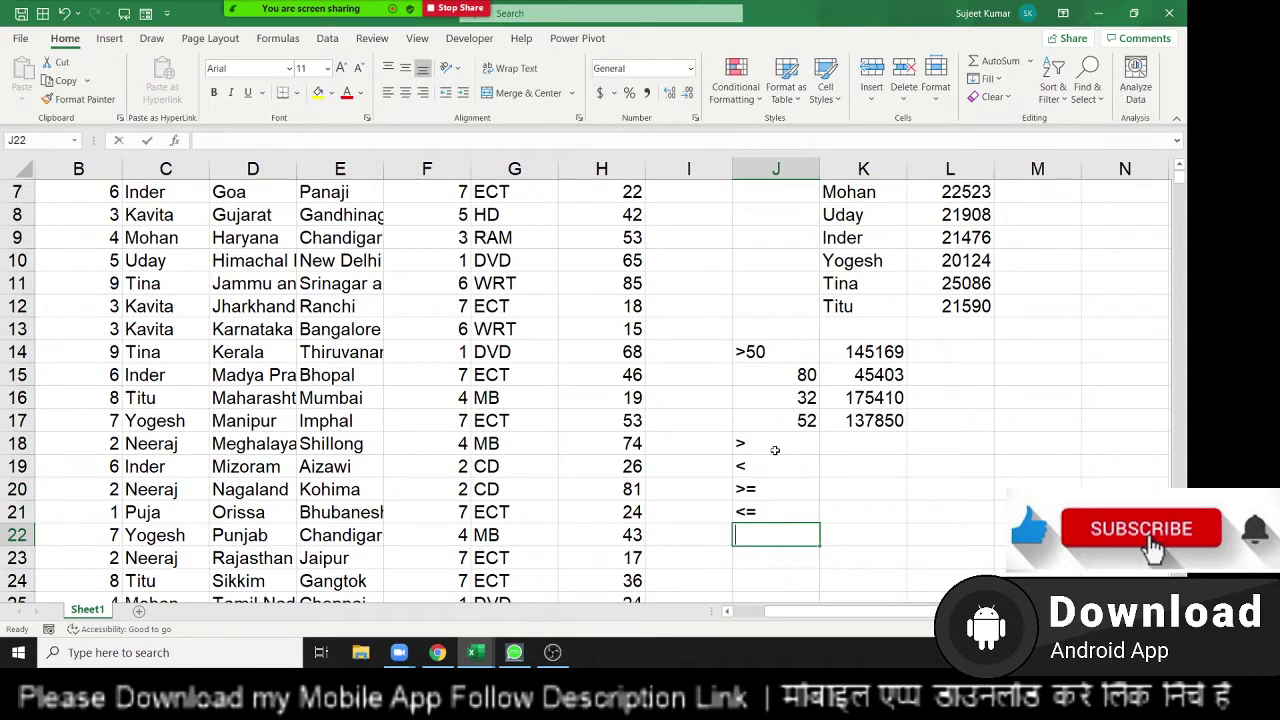
pyautogui.write('<>')
pyautogui.press('Return')
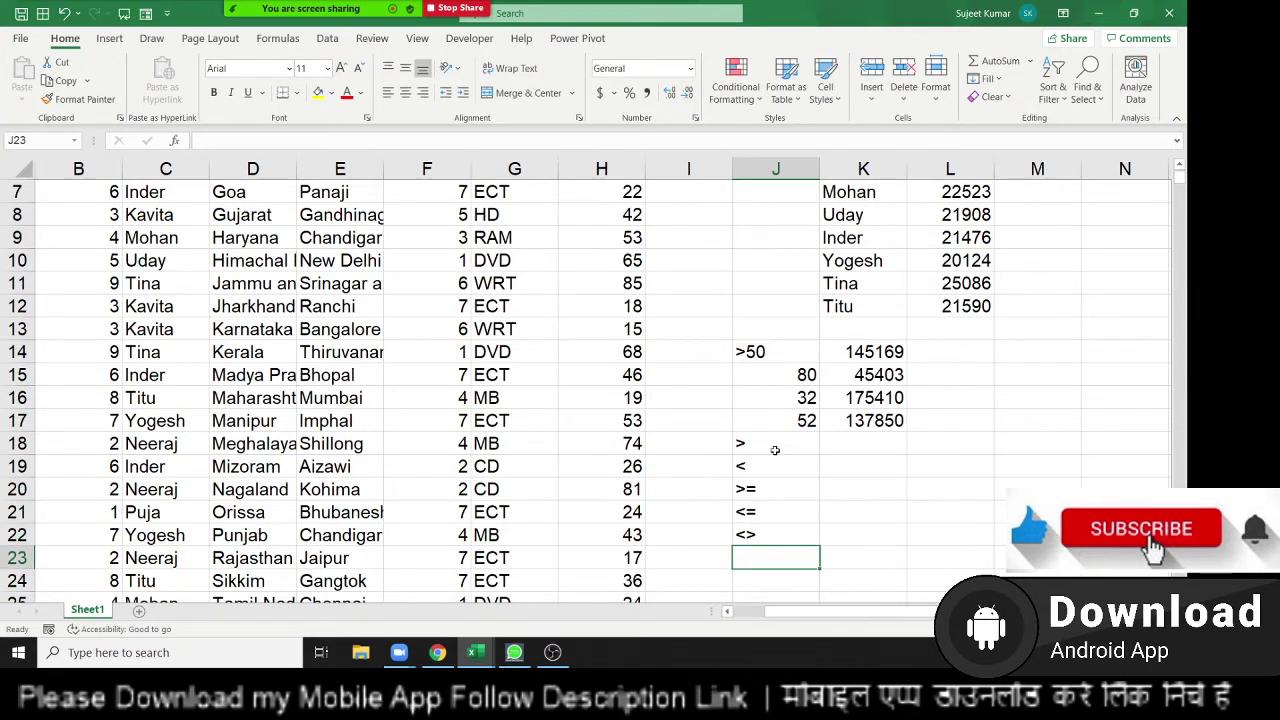
pyautogui.scroll(2, 705, 530)
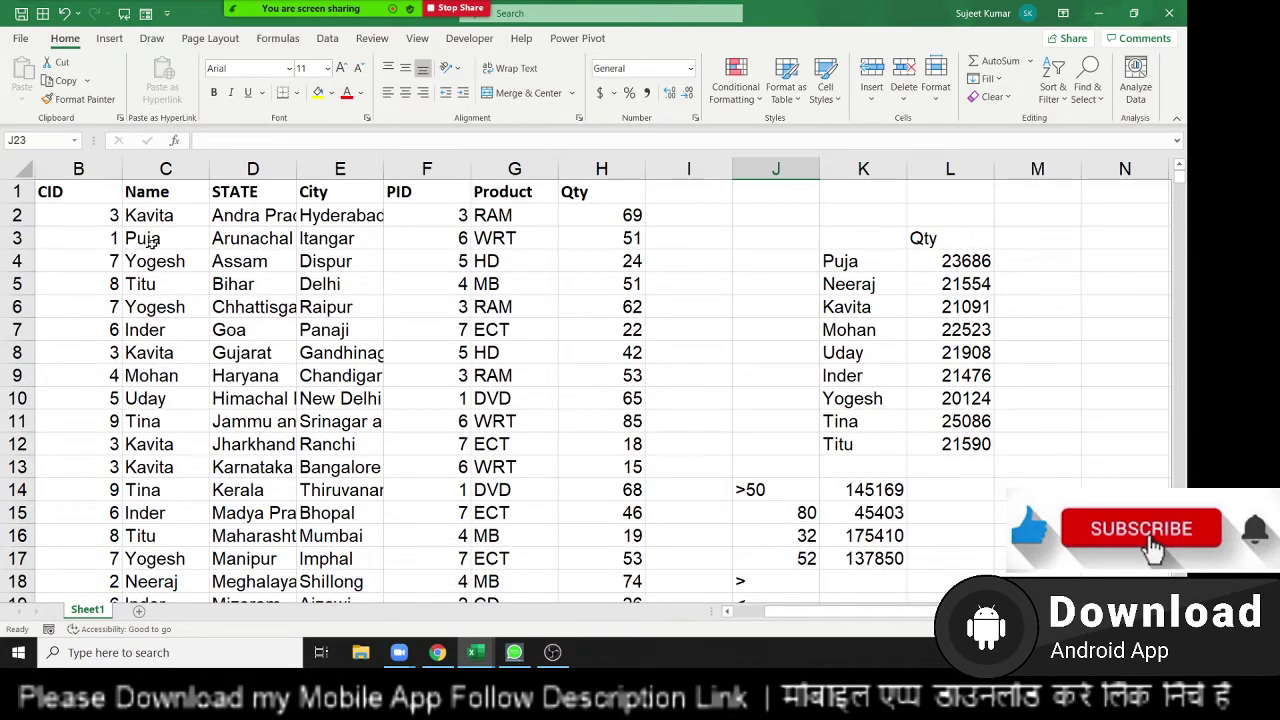
# Step: Replace the customer name in C11 with a new full name
pyautogui.click(138, 418)
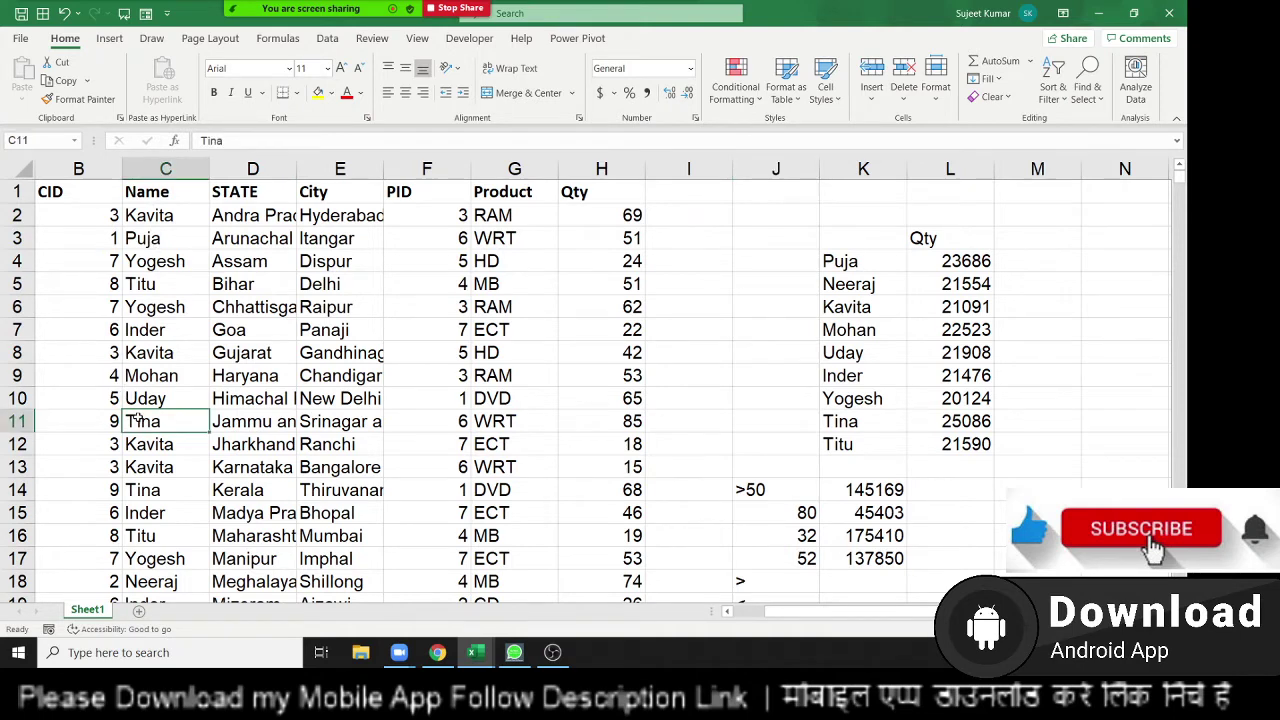
pyautogui.write('Puja ')
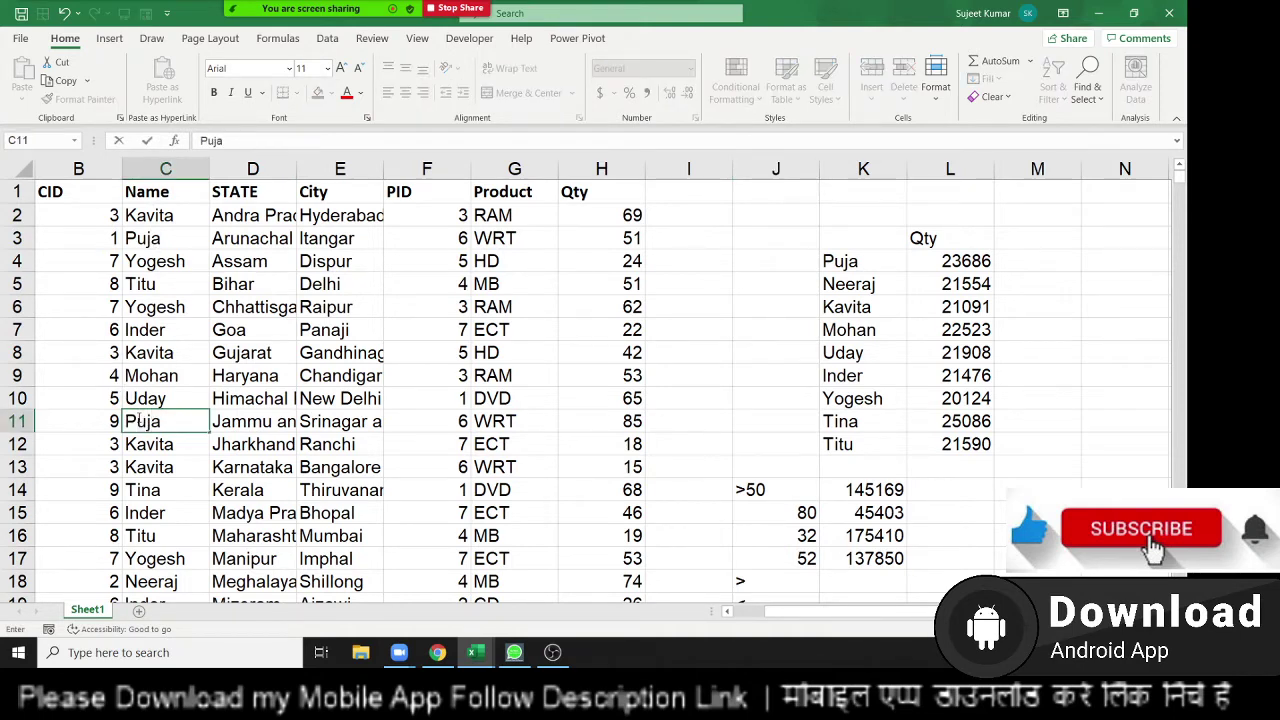
pyautogui.write('Sharma')
pyautogui.press('Return')
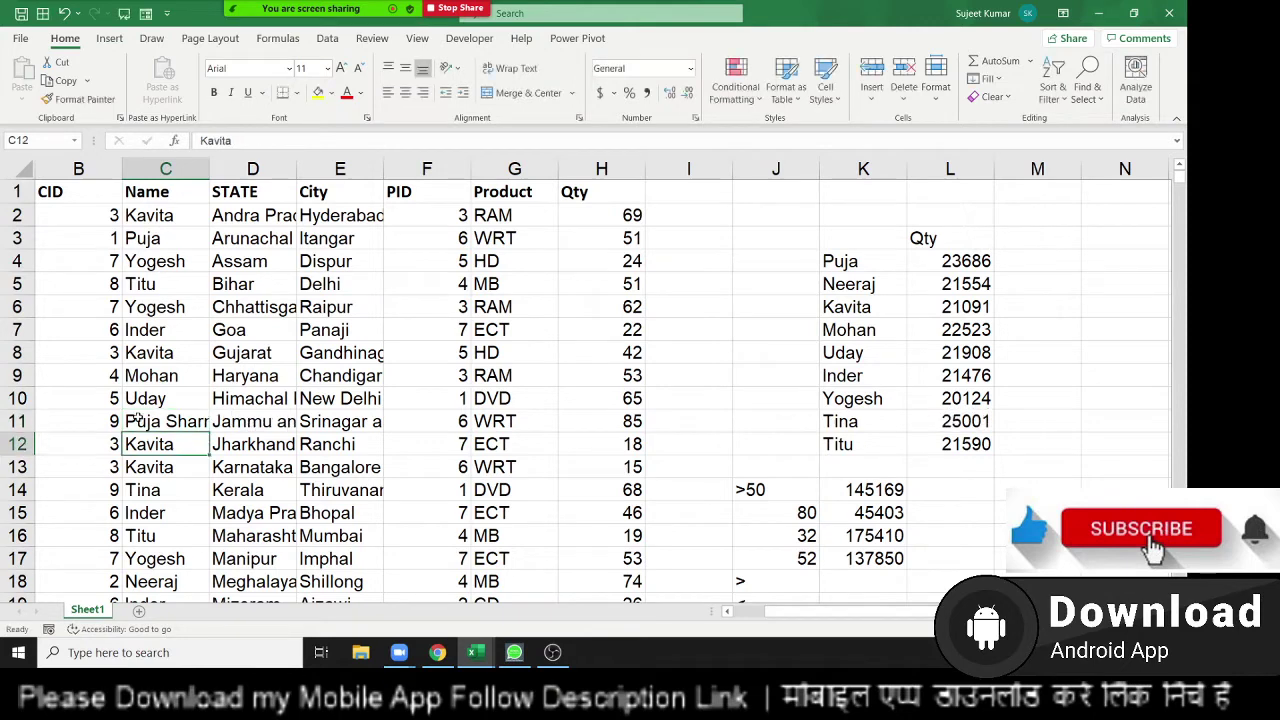
# Step: Overwrite the name in C16 with a corrected new full name including a surname
pyautogui.press('Down')
pyautogui.press('Down')
pyautogui.press('Down')
pyautogui.press('Down')
pyautogui.write('I')
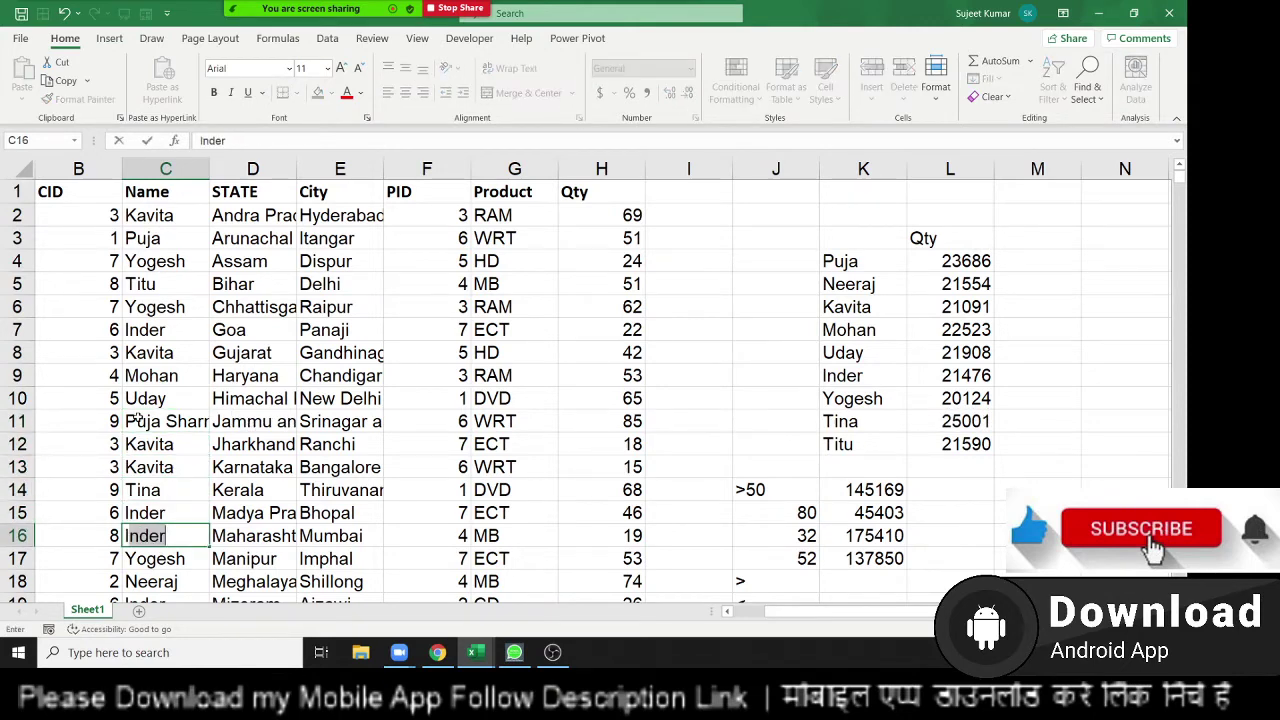
pyautogui.write('nder')
pyautogui.press('Escape')
pyautogui.write('Pu')
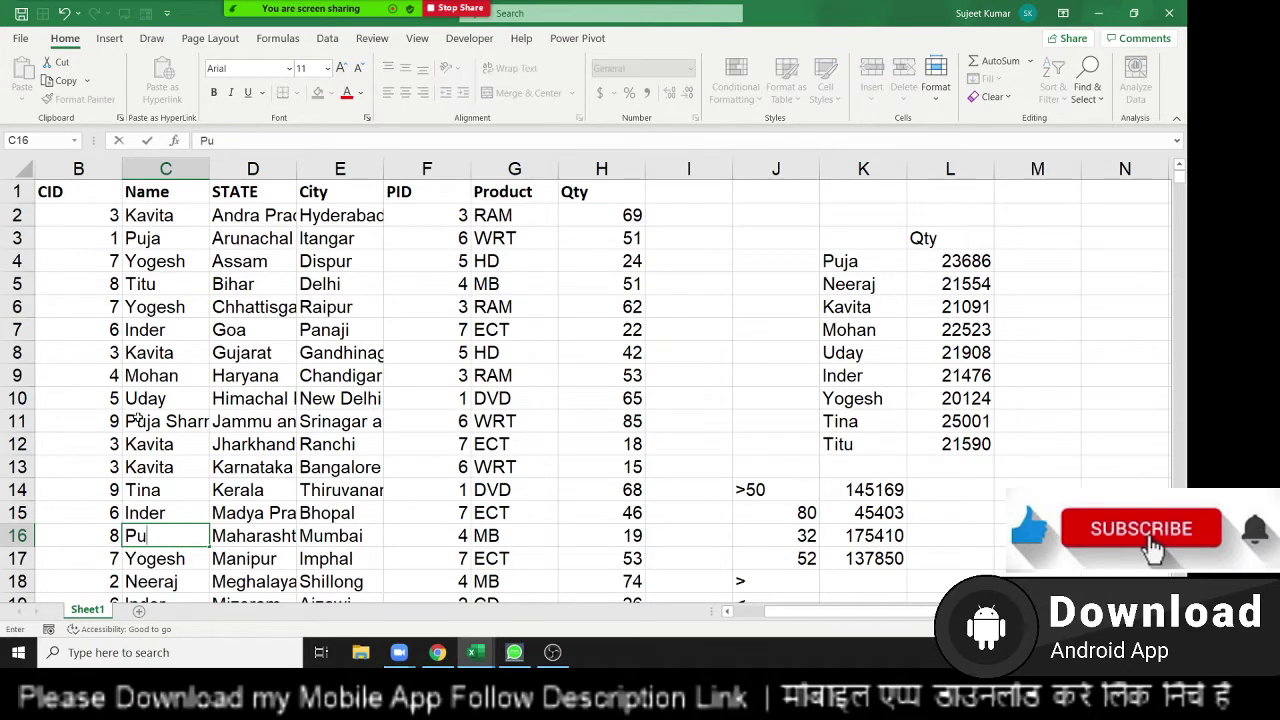
pyautogui.write('aj')
pyautogui.write(' S')
pyautogui.press('BackSpace')
pyautogui.press('BackSpace')
pyautogui.press('BackSpace')
pyautogui.press('BackSpace')
pyautogui.write('ja ')
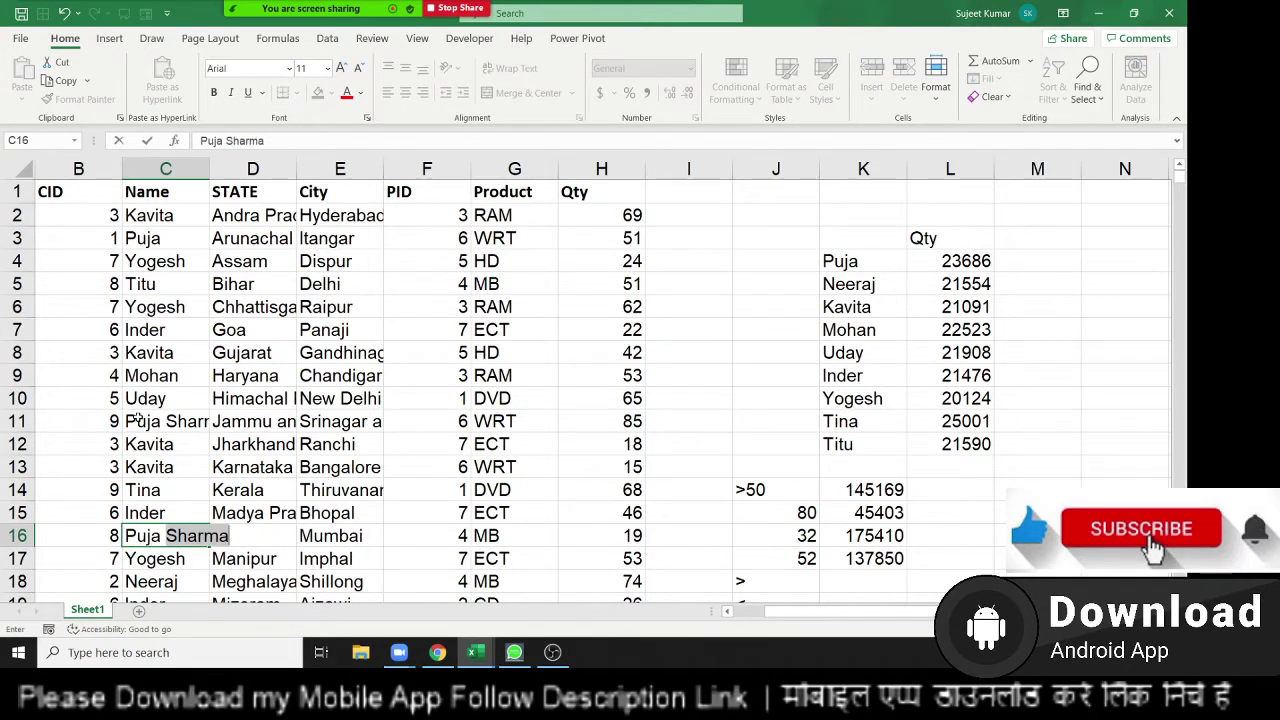
pyautogui.write('Sin')
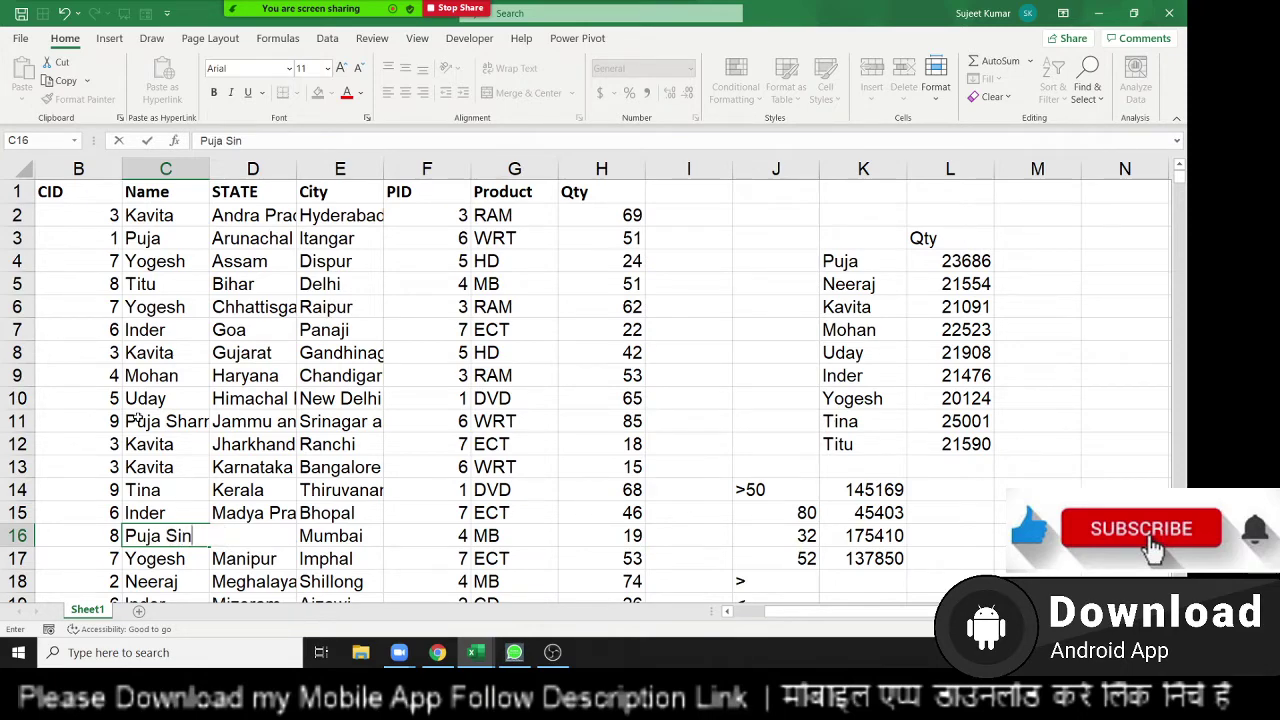
pyautogui.write('gh')
pyautogui.press('Return')
pyautogui.scroll(-2, 140, 418)
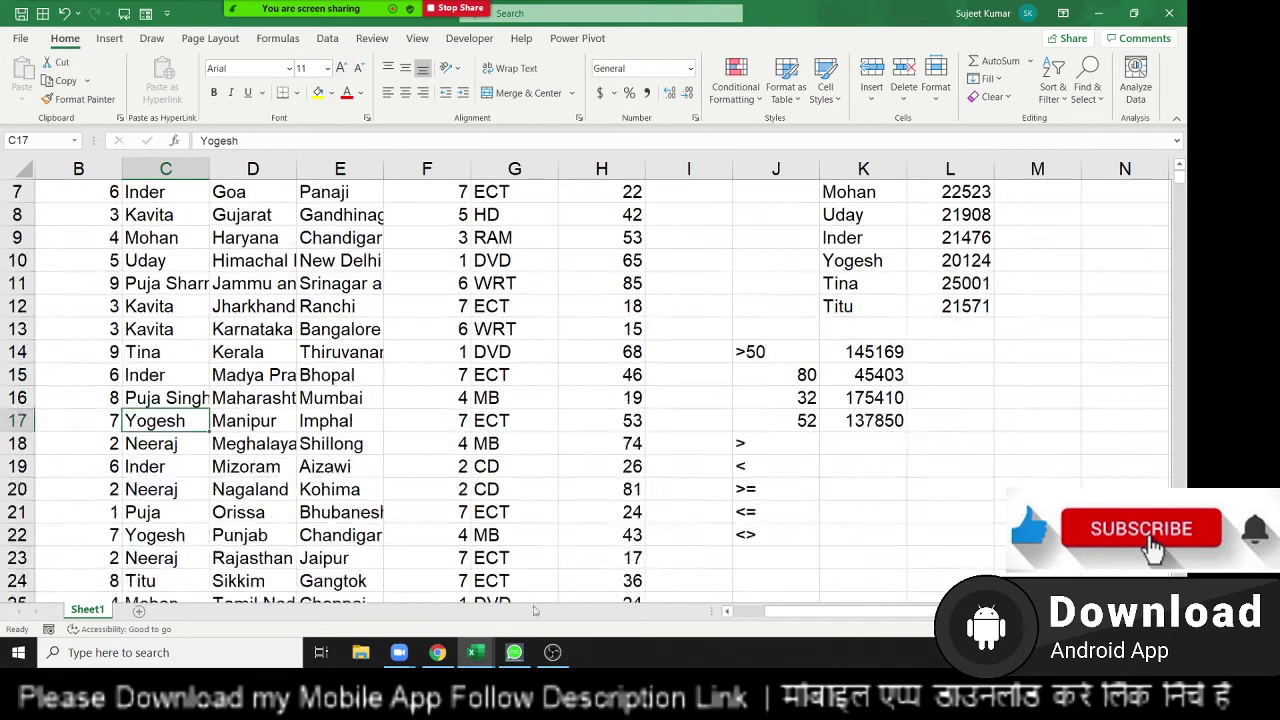
pyautogui.scroll(-1, 700, 578)
pyautogui.click(758, 508)
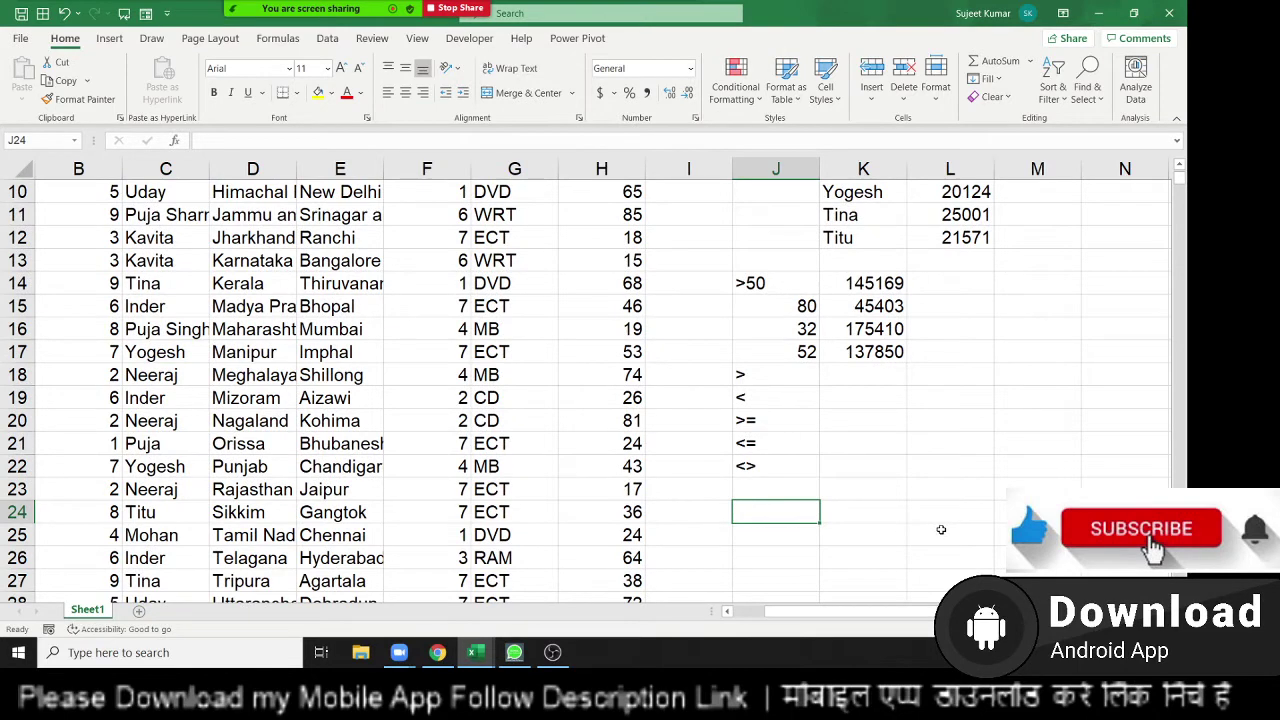
# Step: Put the customer name in J24 and =SUMIF(C:C,J24,H:H) in K24, returning 23686
pyautogui.write('Puja')
pyautogui.press('Tab')
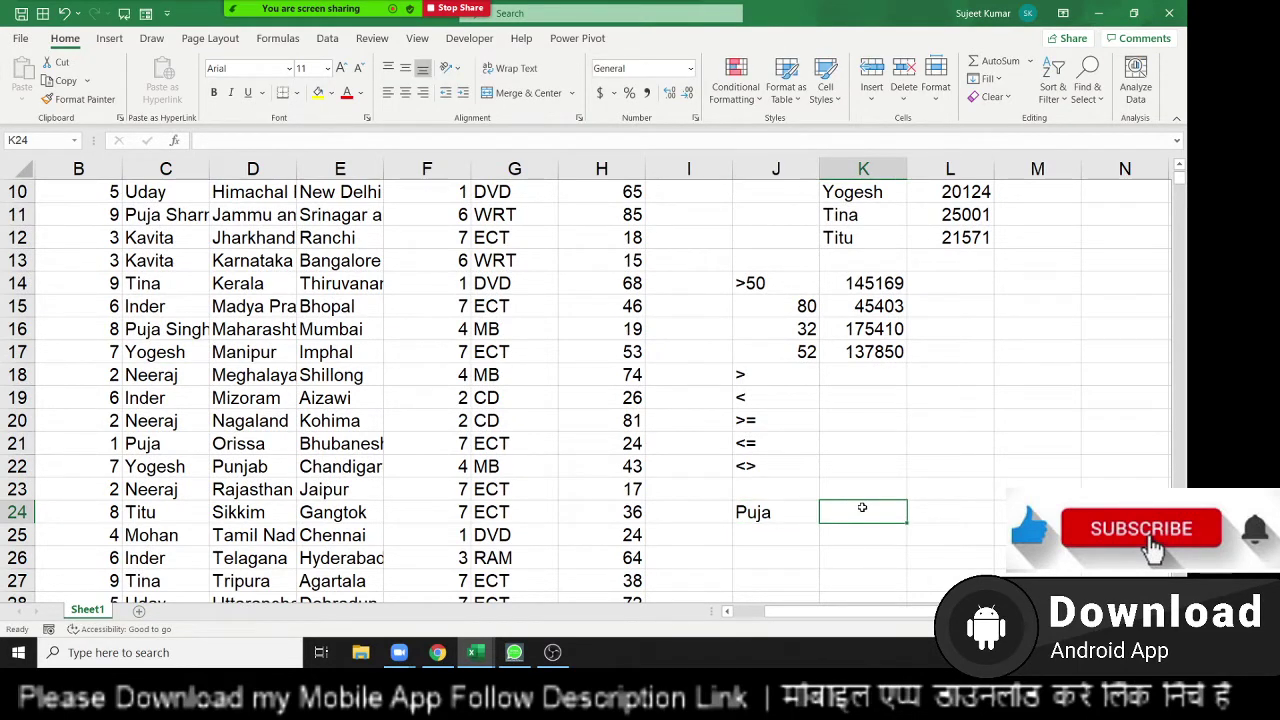
pyautogui.write('=sum')
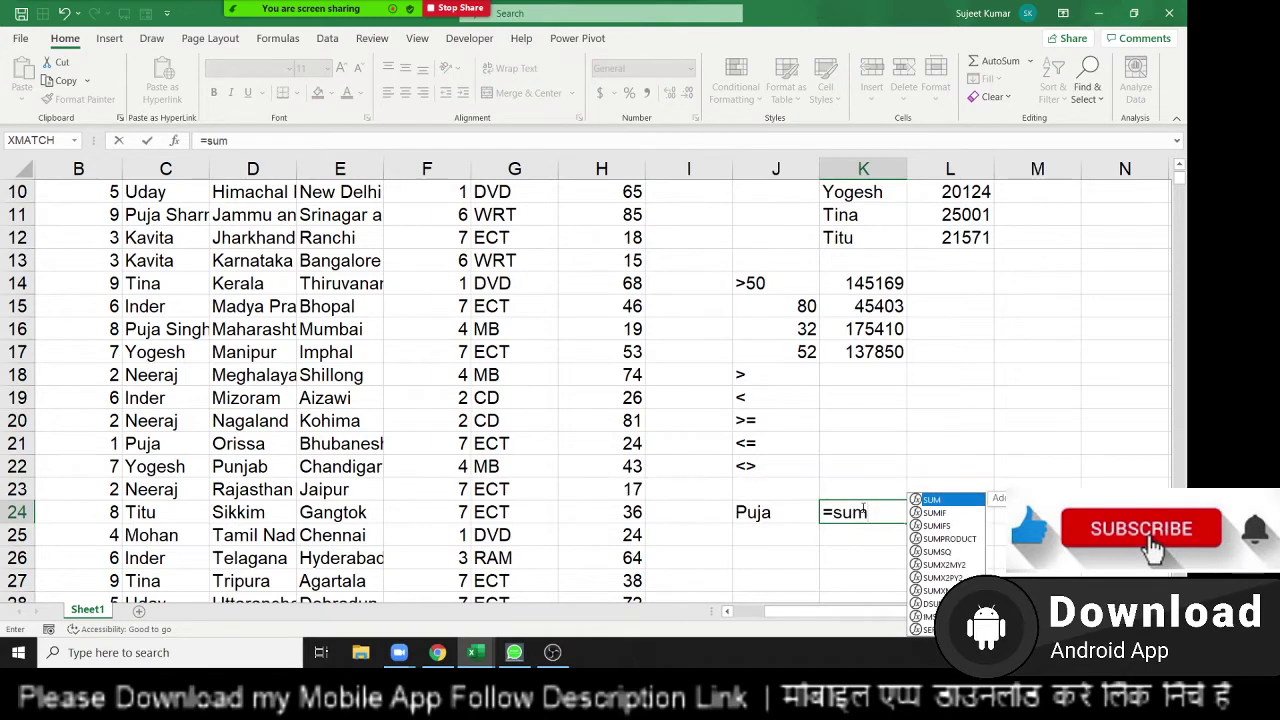
pyautogui.write('if')
pyautogui.press('Tab')
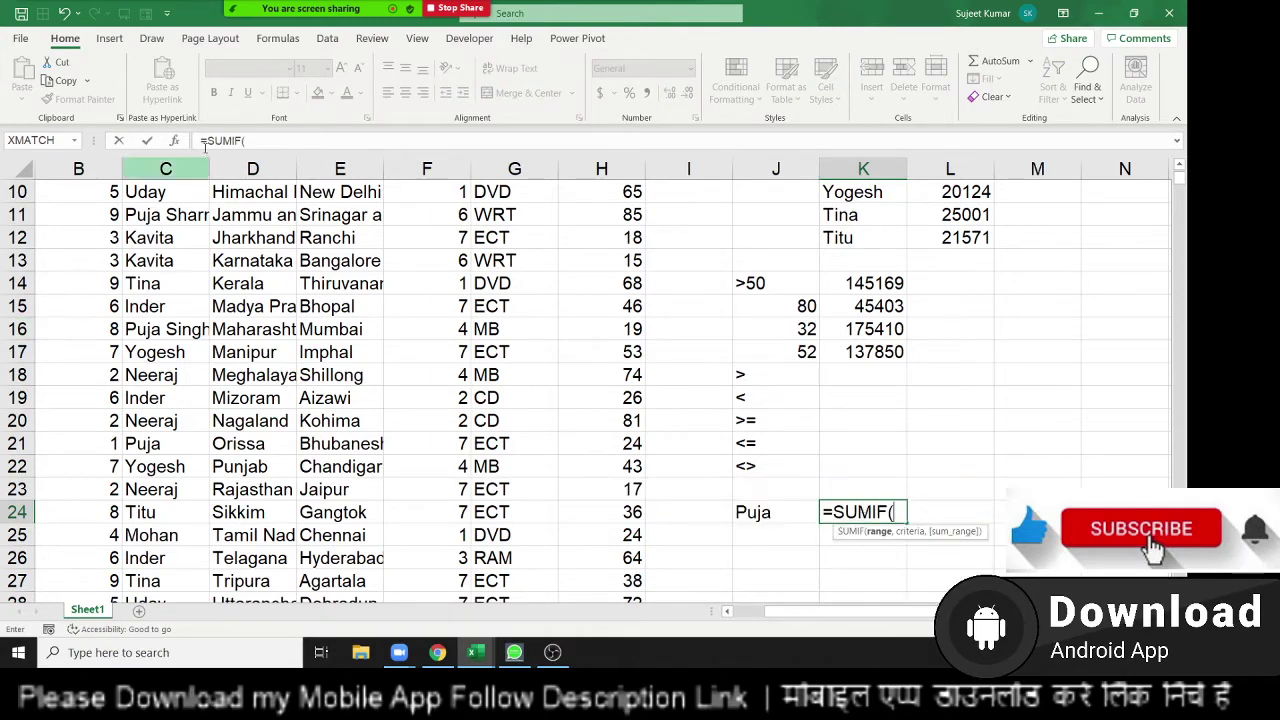
pyautogui.click(184, 169)
pyautogui.write(',')
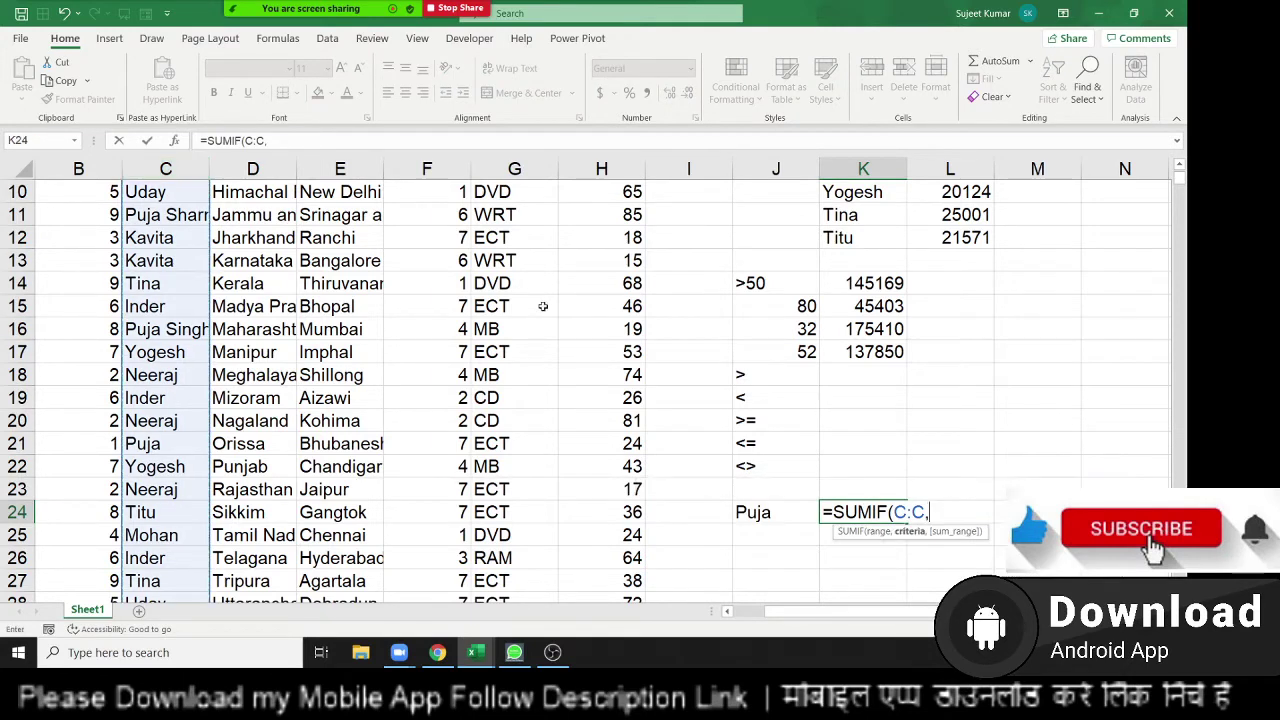
pyautogui.click(750, 513)
pyautogui.write(',')
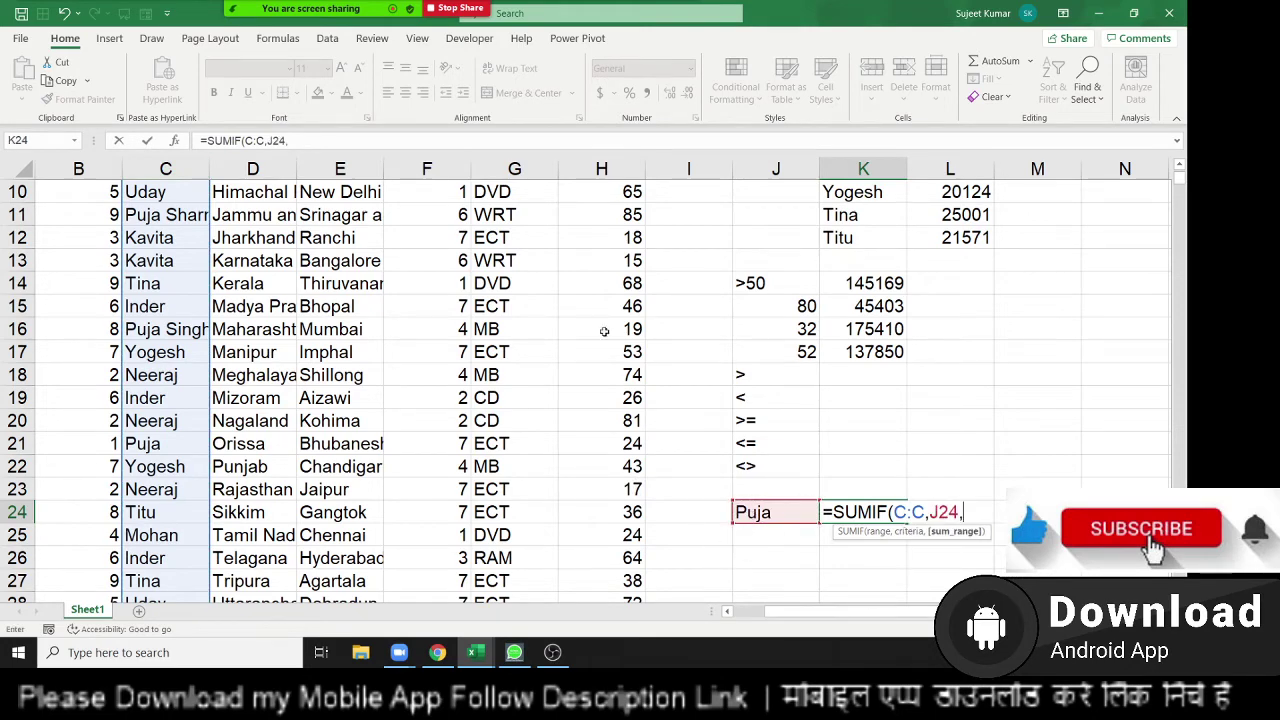
pyautogui.click(584, 170)
pyautogui.press('Return')
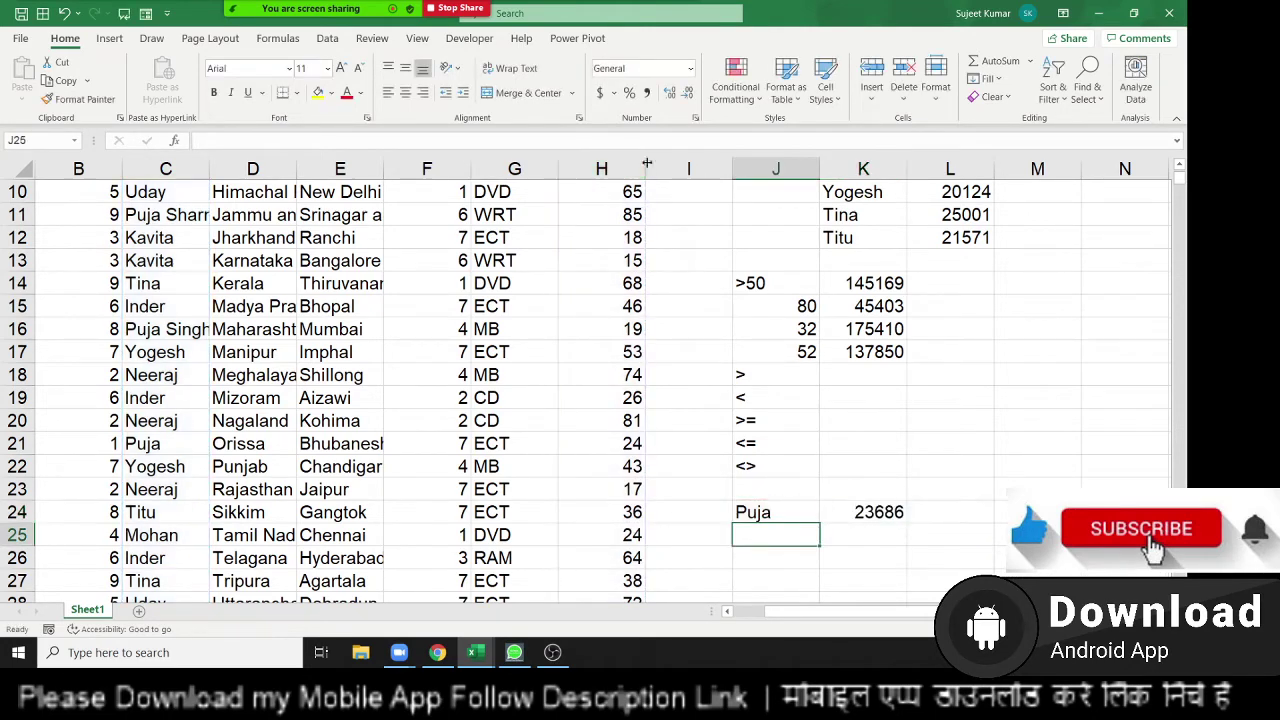
pyautogui.scroll(-3, 817, 364)
# Step: Wrap the J24 name criterion in asterisks so K24 totals 23790
pyautogui.scroll(3, 808, 372)
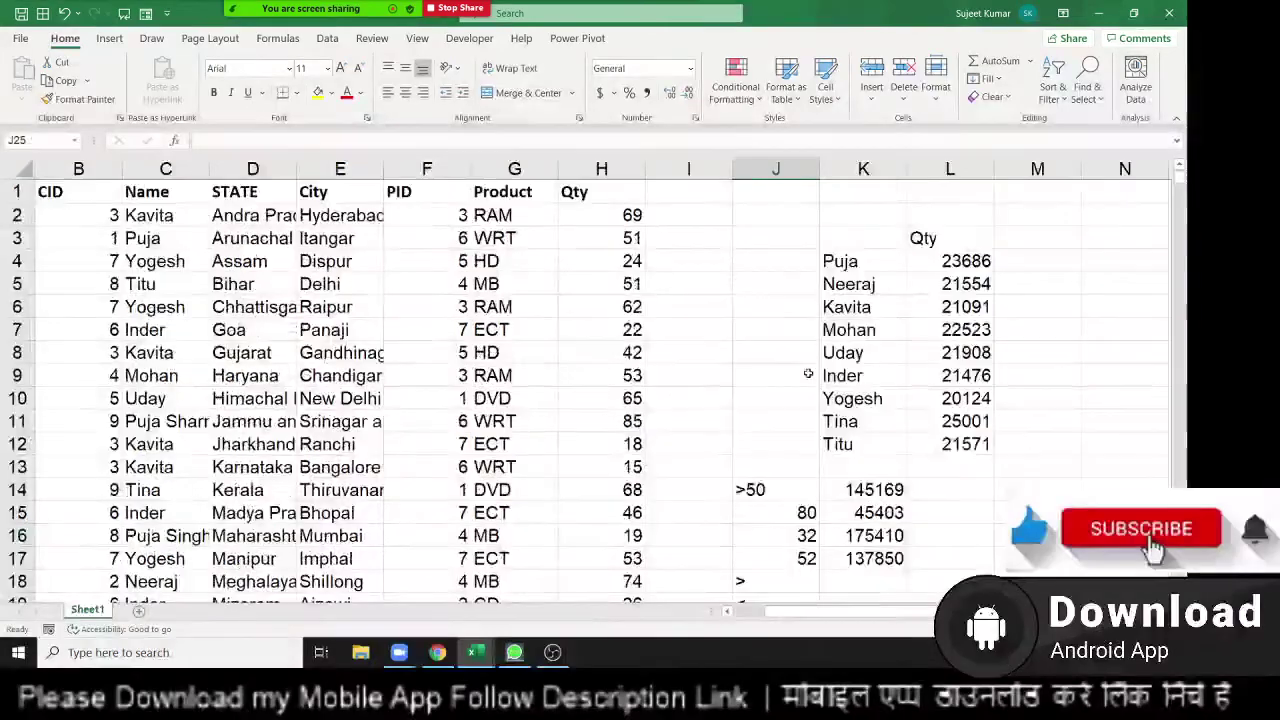
pyautogui.scroll(-1, 830, 380)
pyautogui.scroll(-1, 858, 386)
pyautogui.scroll(-2, 858, 388)
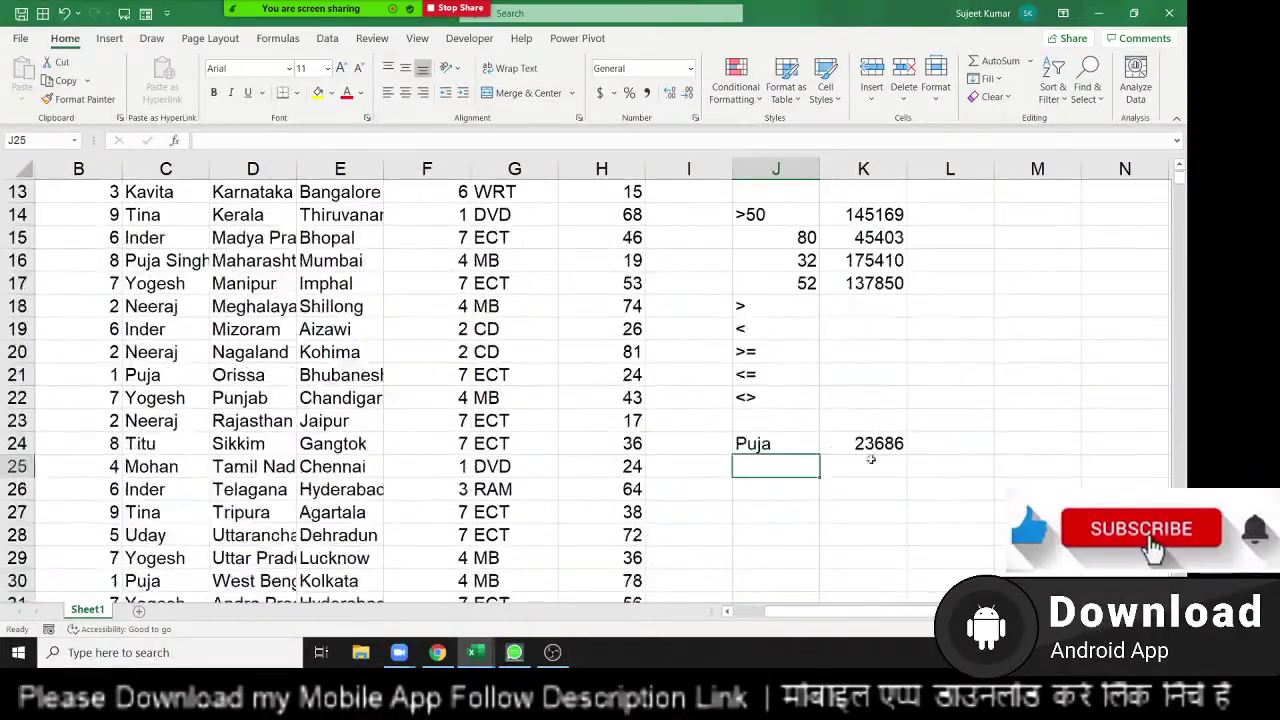
pyautogui.doubleClick(788, 445)
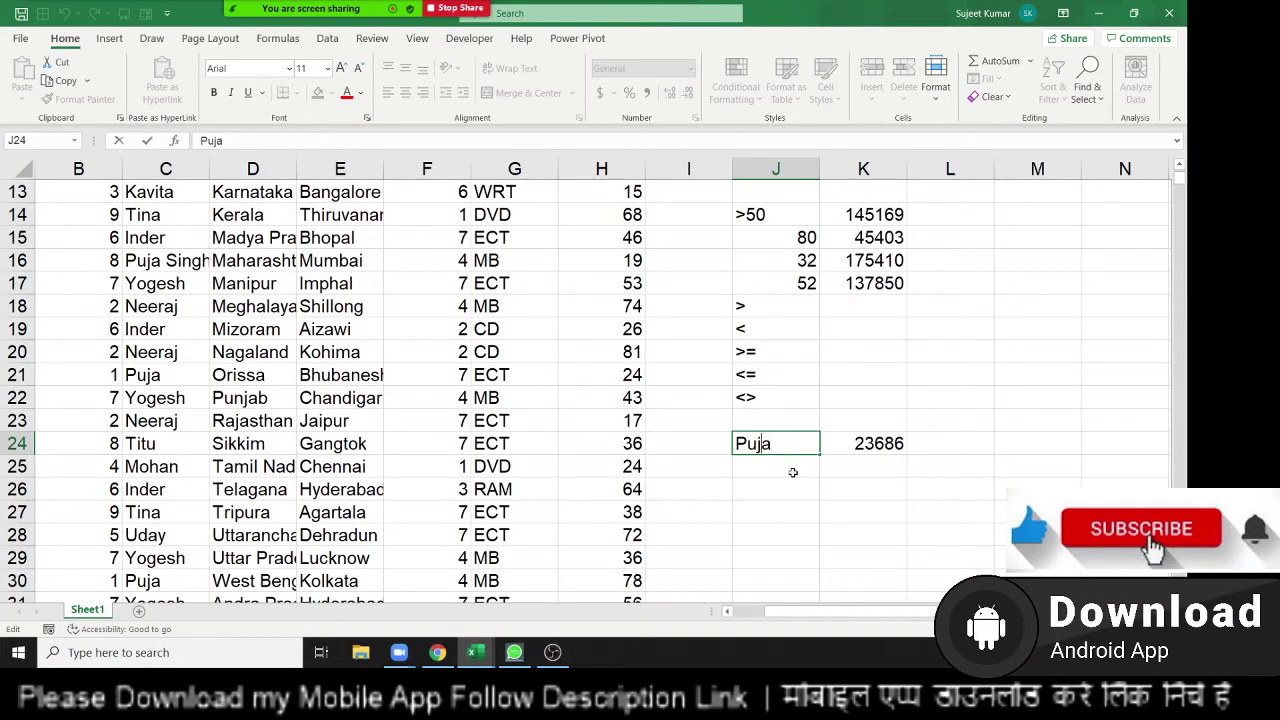
pyautogui.press('Home')
pyautogui.write('*')
pyautogui.press('End')
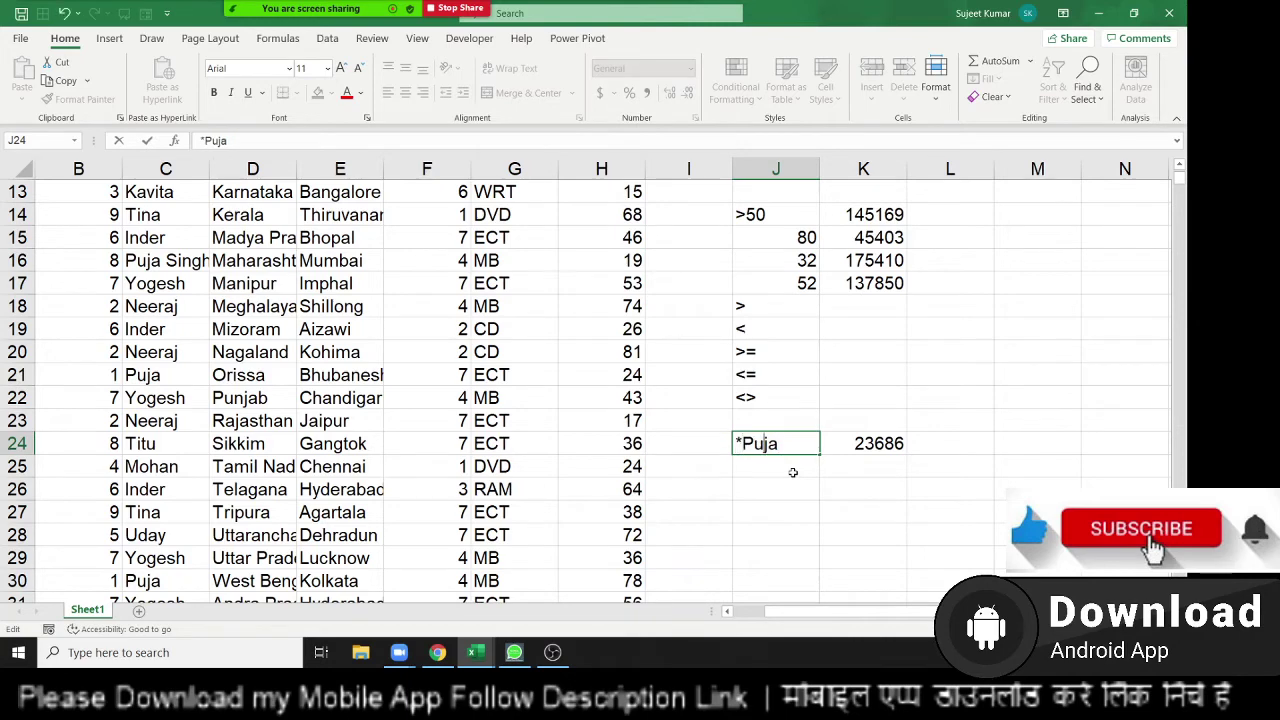
pyautogui.write('*')
pyautogui.press('Return')
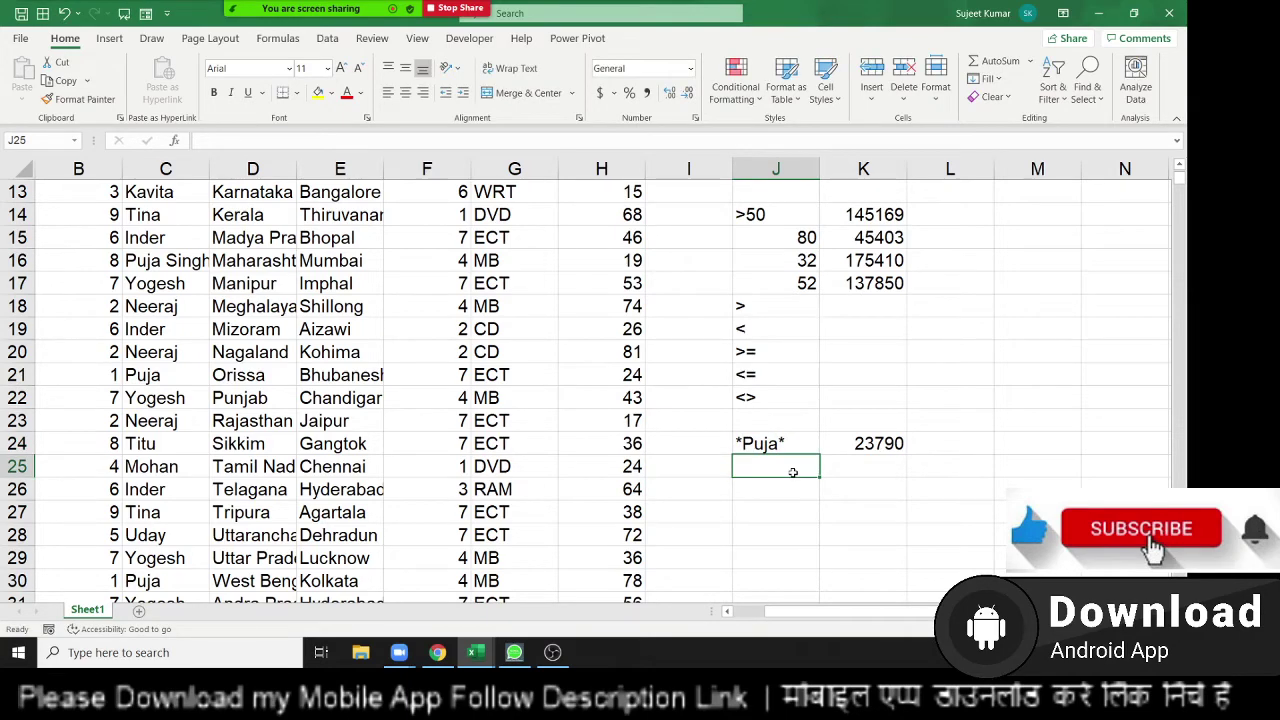
# Step: Add ends-with (*name) and begins-with (name*) wildcard criteria in J25 and J26
pyautogui.doubleClick(793, 467)
pyautogui.write('*')
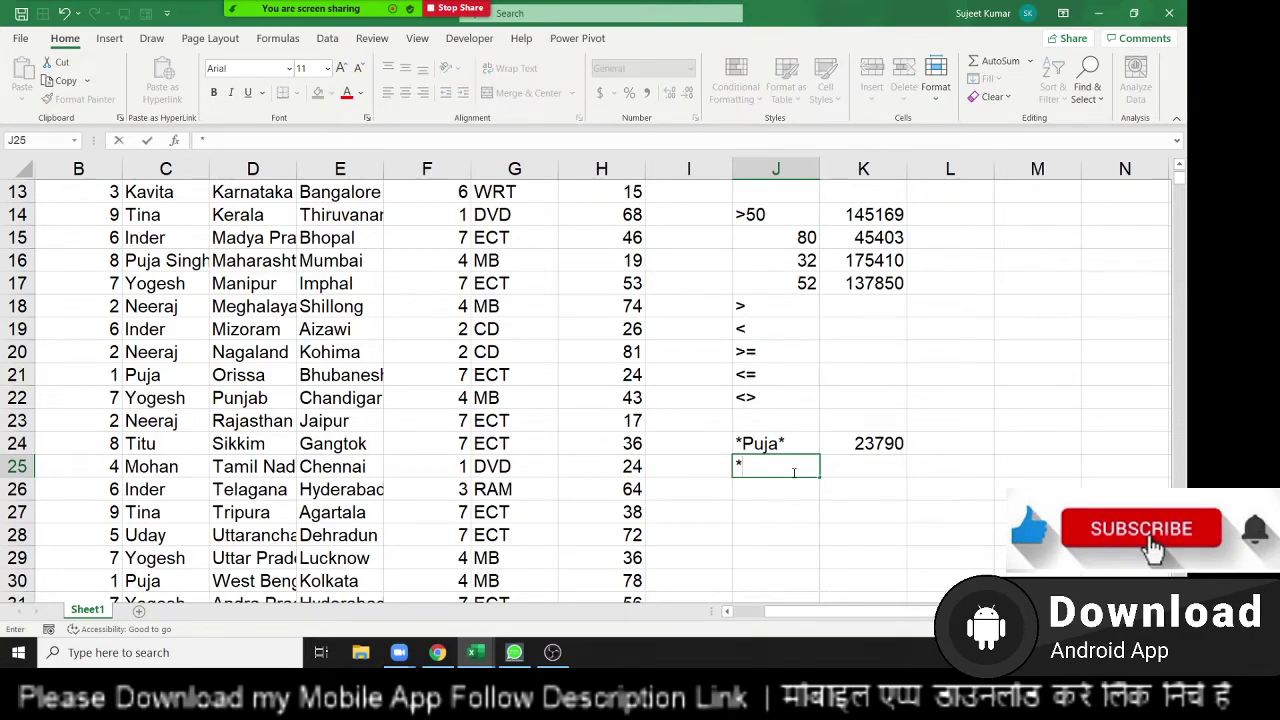
pyautogui.write('Puja')
pyautogui.press('Delete')
pyautogui.press('Return')
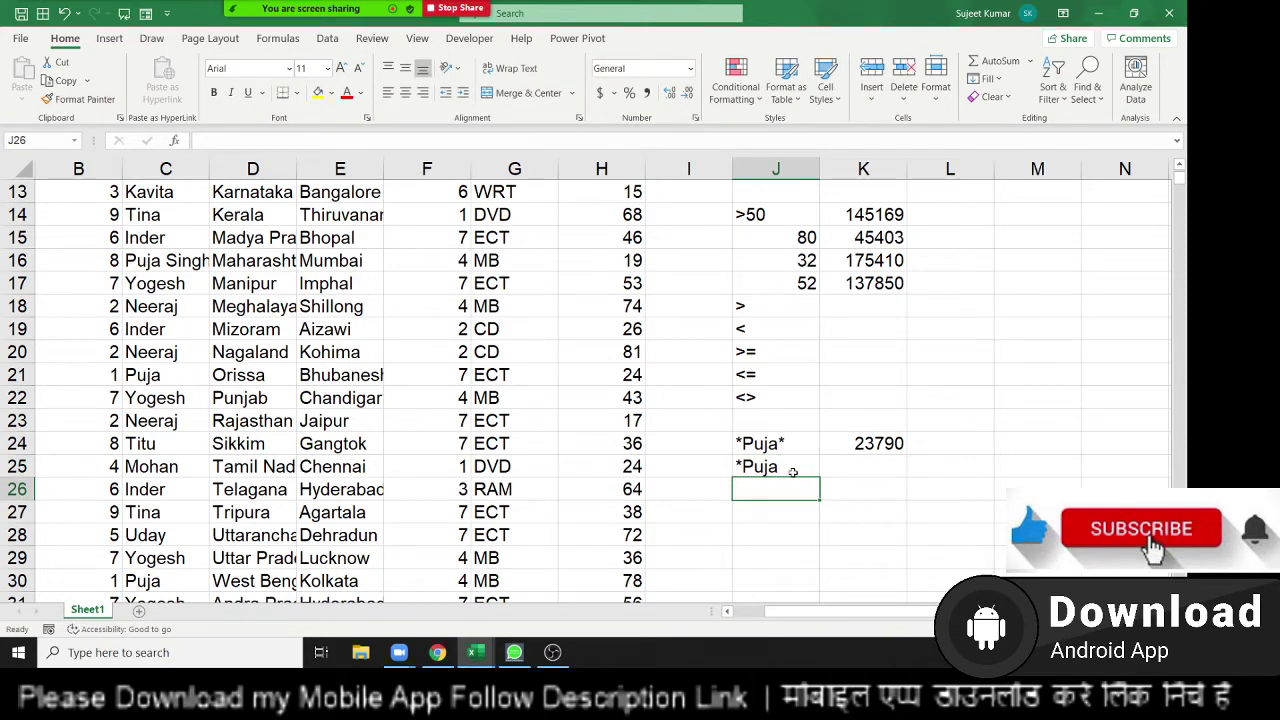
pyautogui.write('Puja')
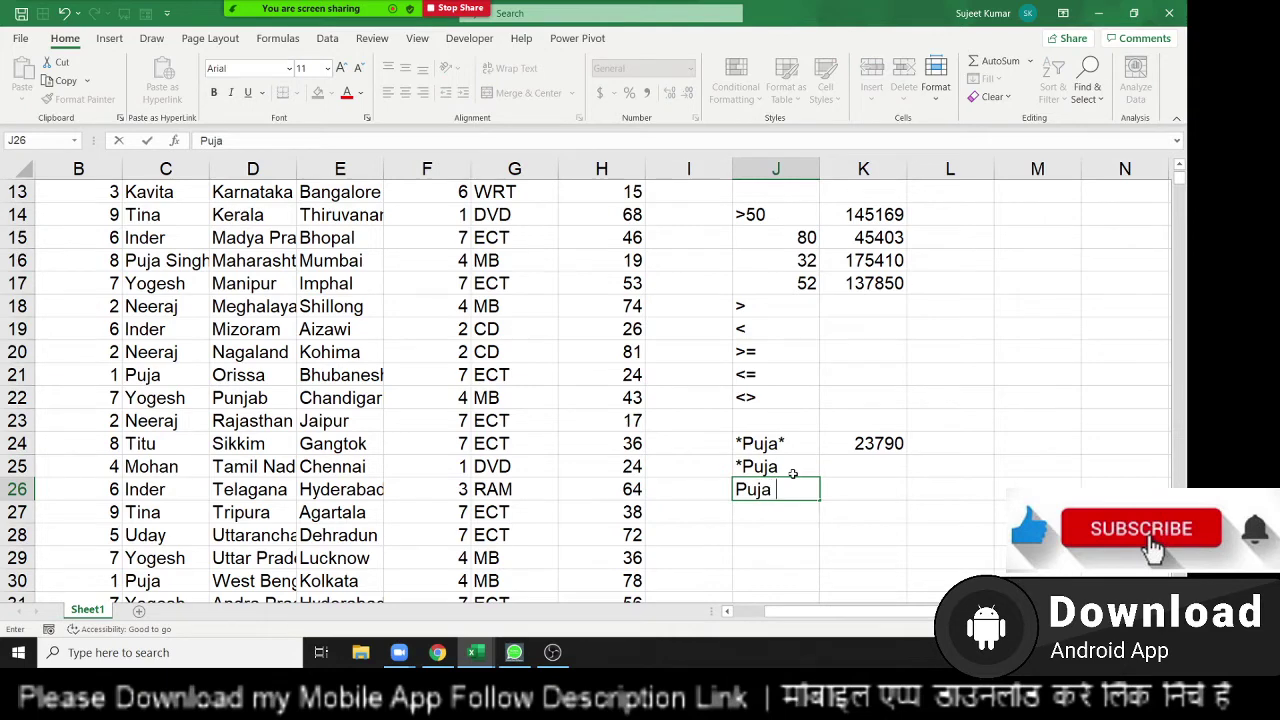
pyautogui.write('*')
pyautogui.press('Return')
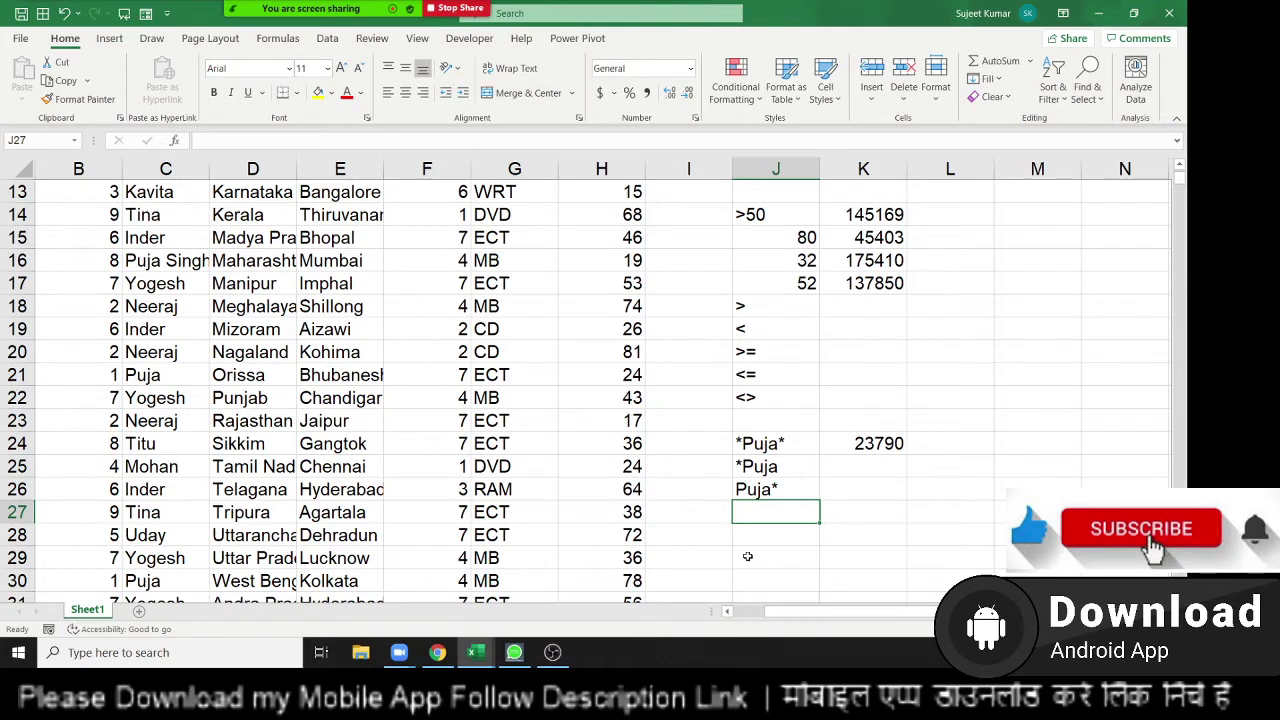
pyautogui.press('Up')
pyautogui.press('Up')
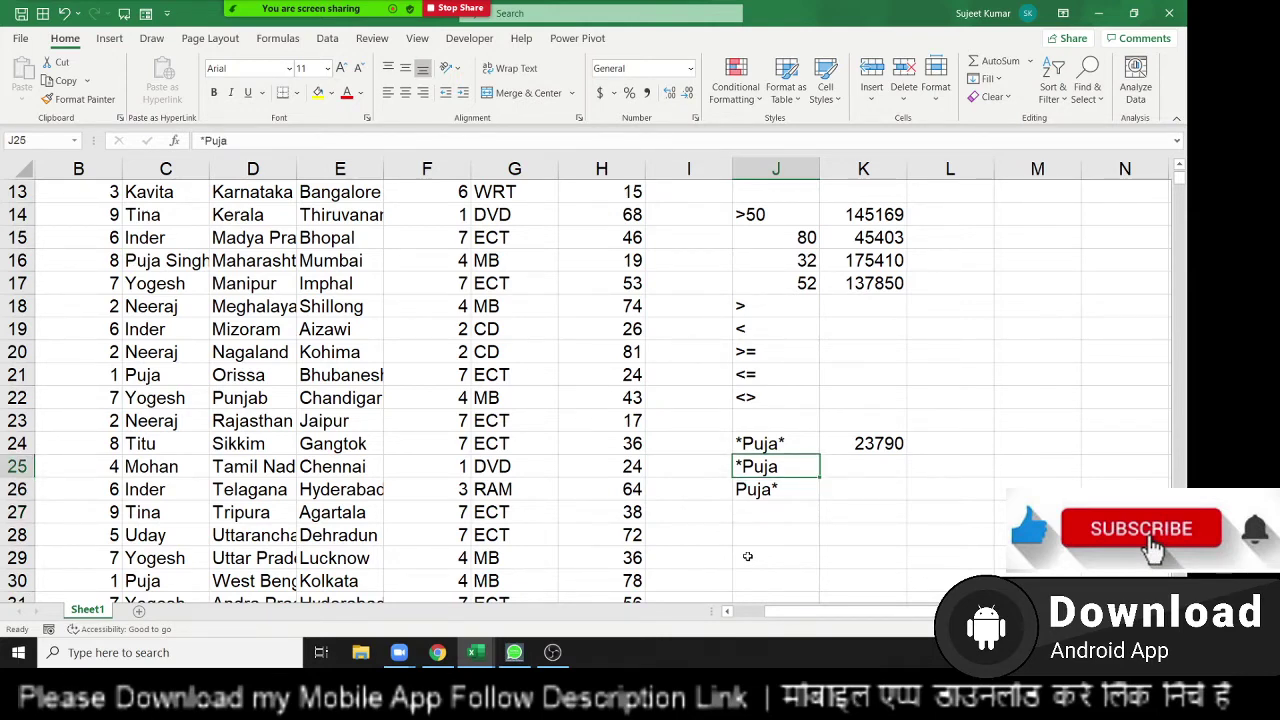
pyautogui.press('Down')
pyautogui.press('Down')
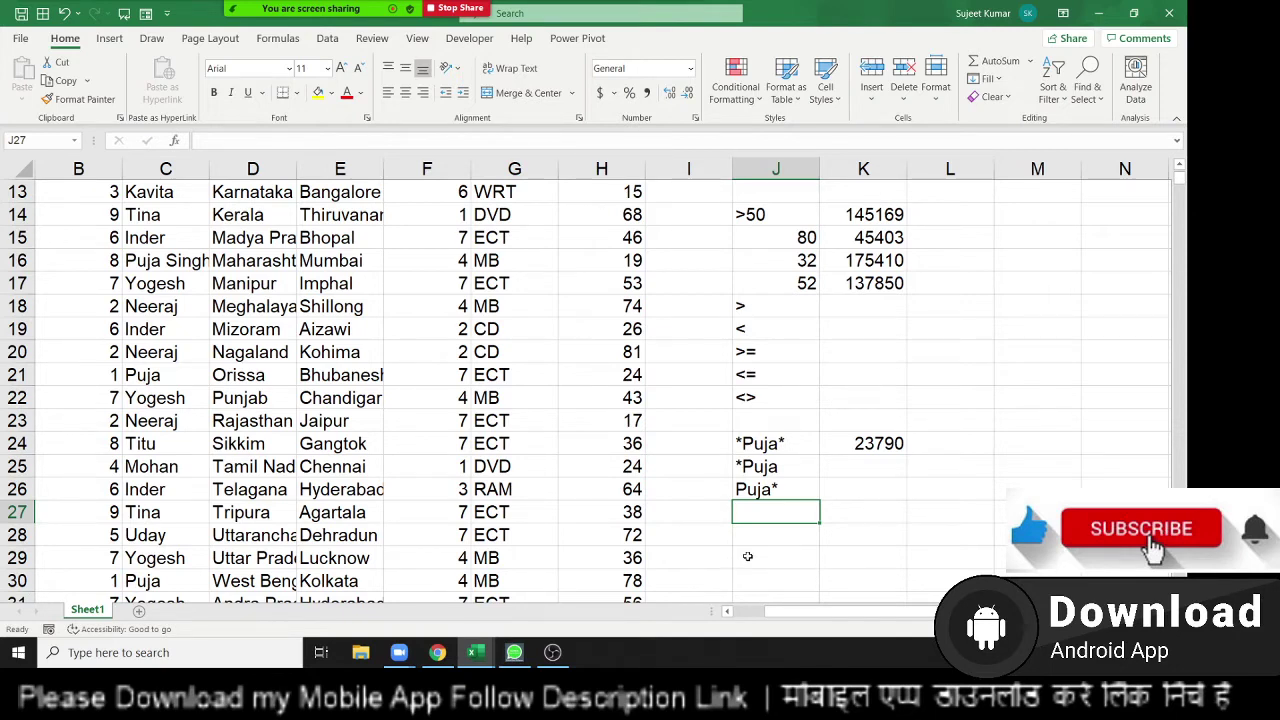
pyautogui.scroll(-1, 735, 578)
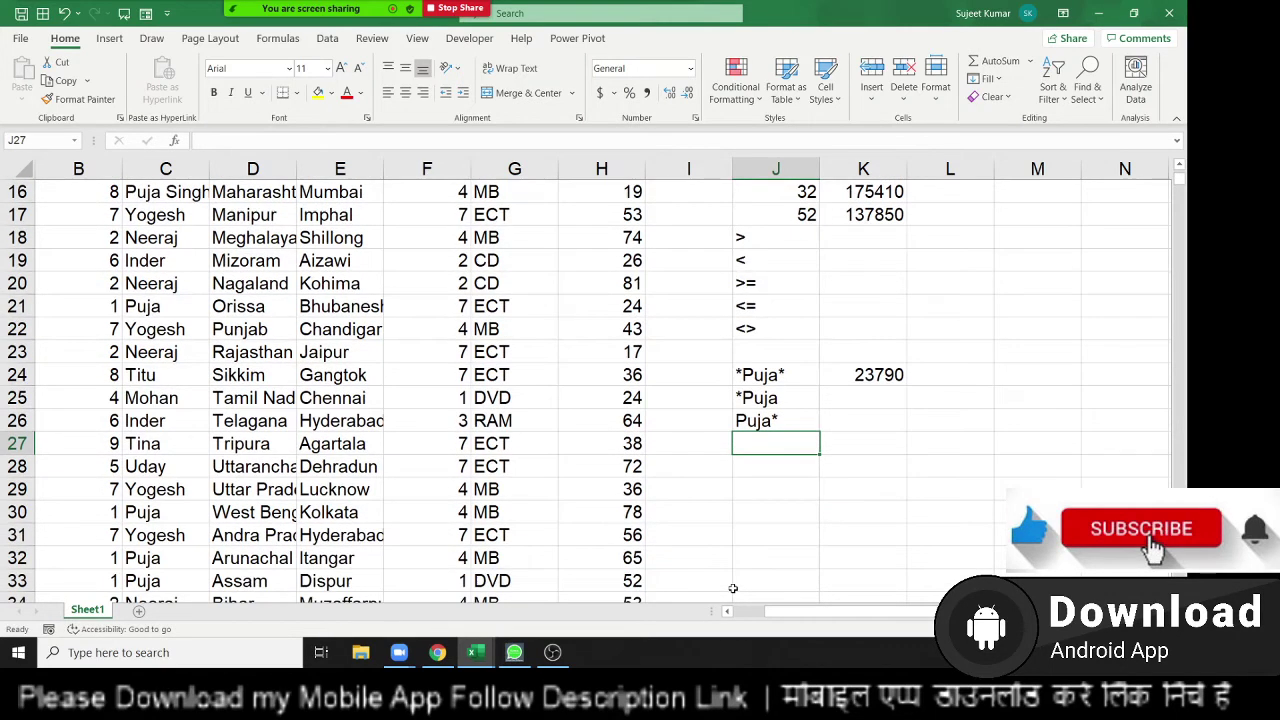
pyautogui.scroll(-1, 740, 555)
pyautogui.scroll(-1, 738, 483)
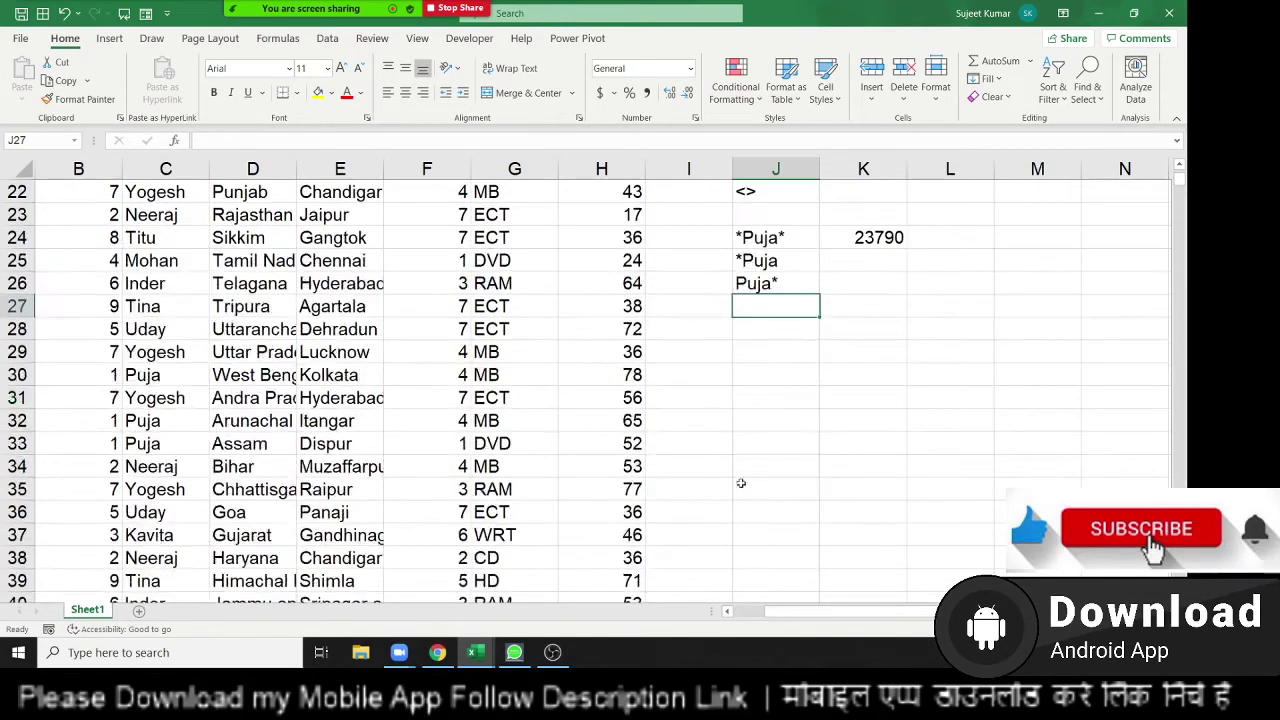
pyautogui.click(767, 285)
pyautogui.click(769, 306)
pyautogui.press('Up')
pyautogui.press('Up')
pyautogui.press('Up')
pyautogui.press('Up')
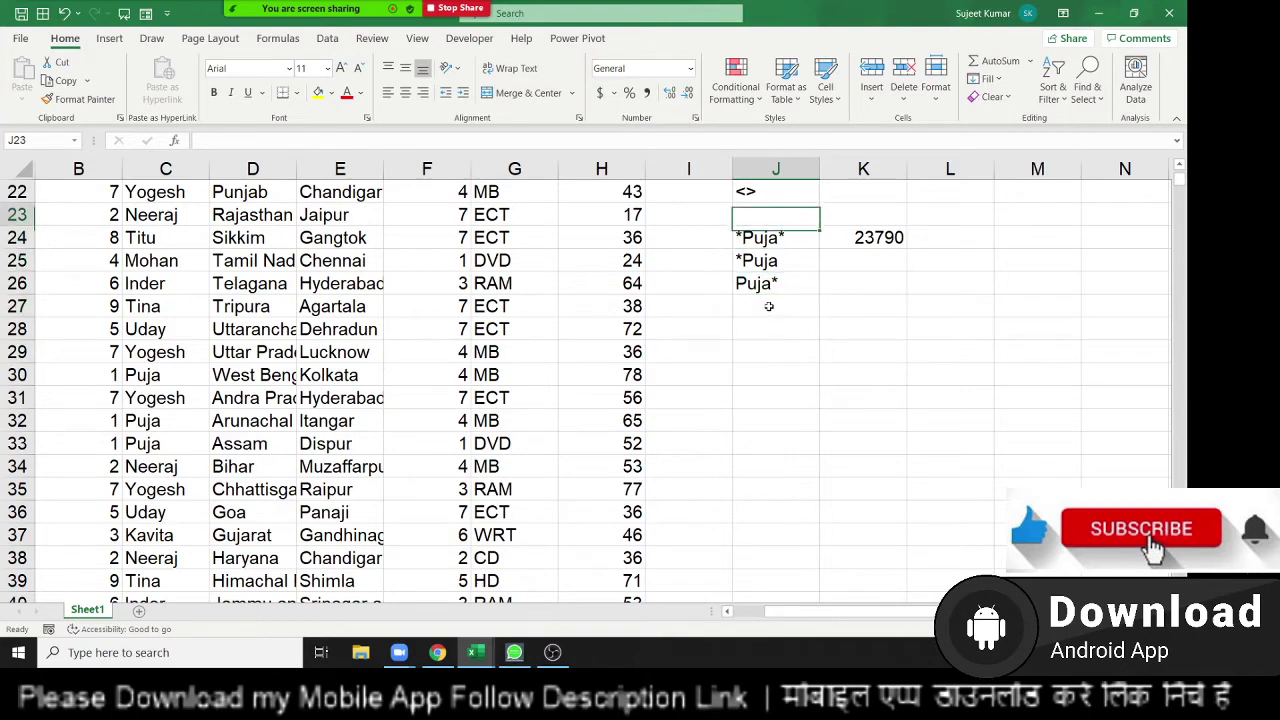
# Step: Overwrite the names in C4, C14 and C19 with the codes D10, F70 and E70
pyautogui.press('Down')
pyautogui.press('Down')
pyautogui.press('Down')
pyautogui.press('Down')
pyautogui.press('Down')
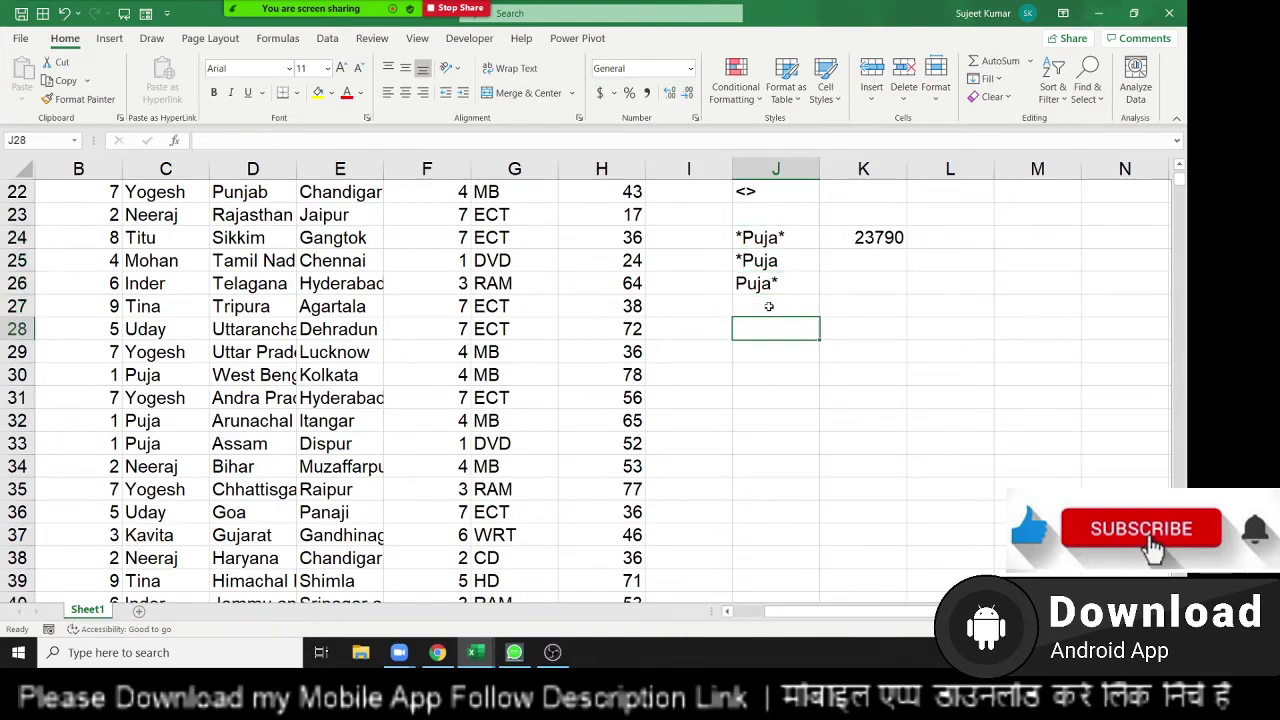
pyautogui.scroll(5, 165, 322)
pyautogui.scroll(2, 150, 300)
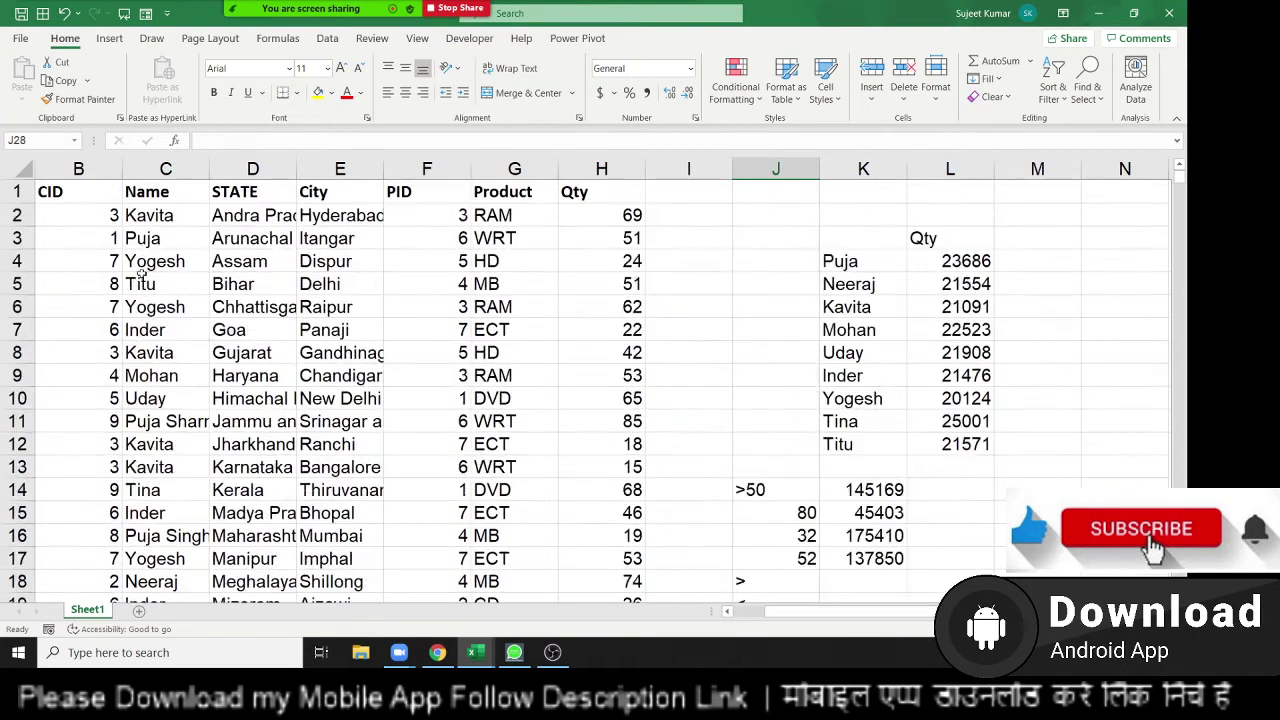
pyautogui.click(141, 266)
pyautogui.write('D1')
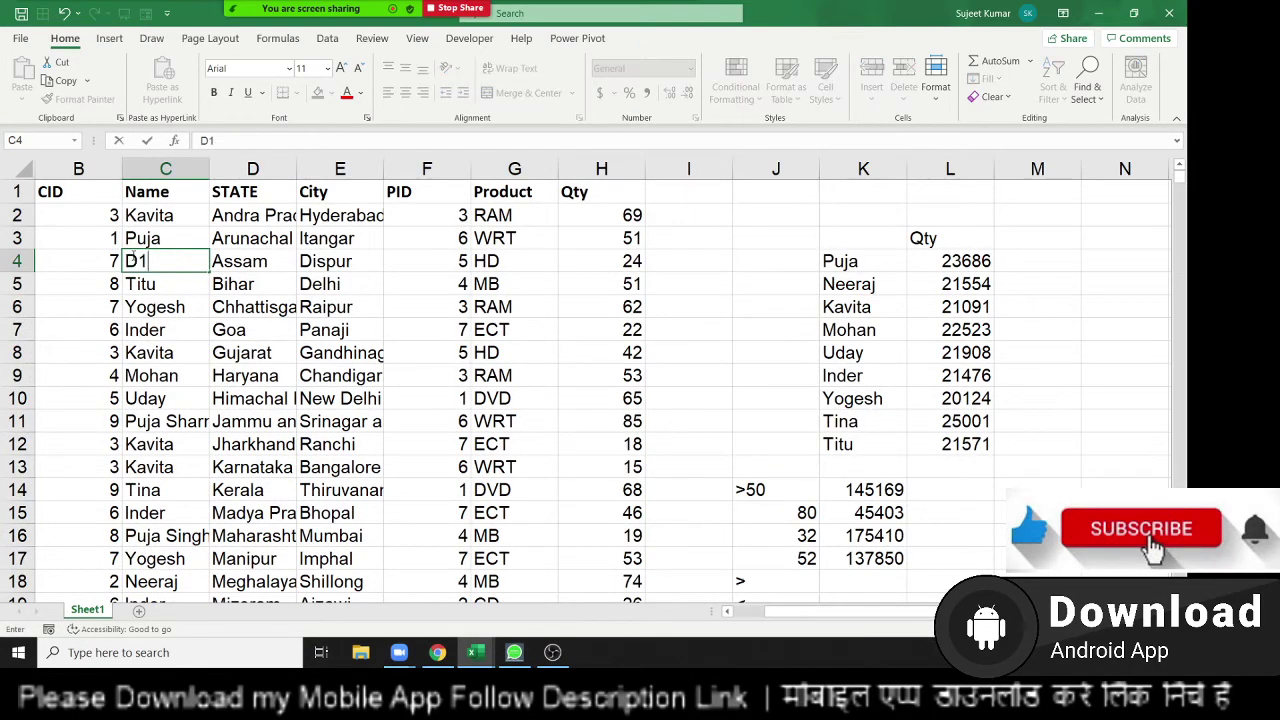
pyautogui.write('0')
pyautogui.click(176, 483)
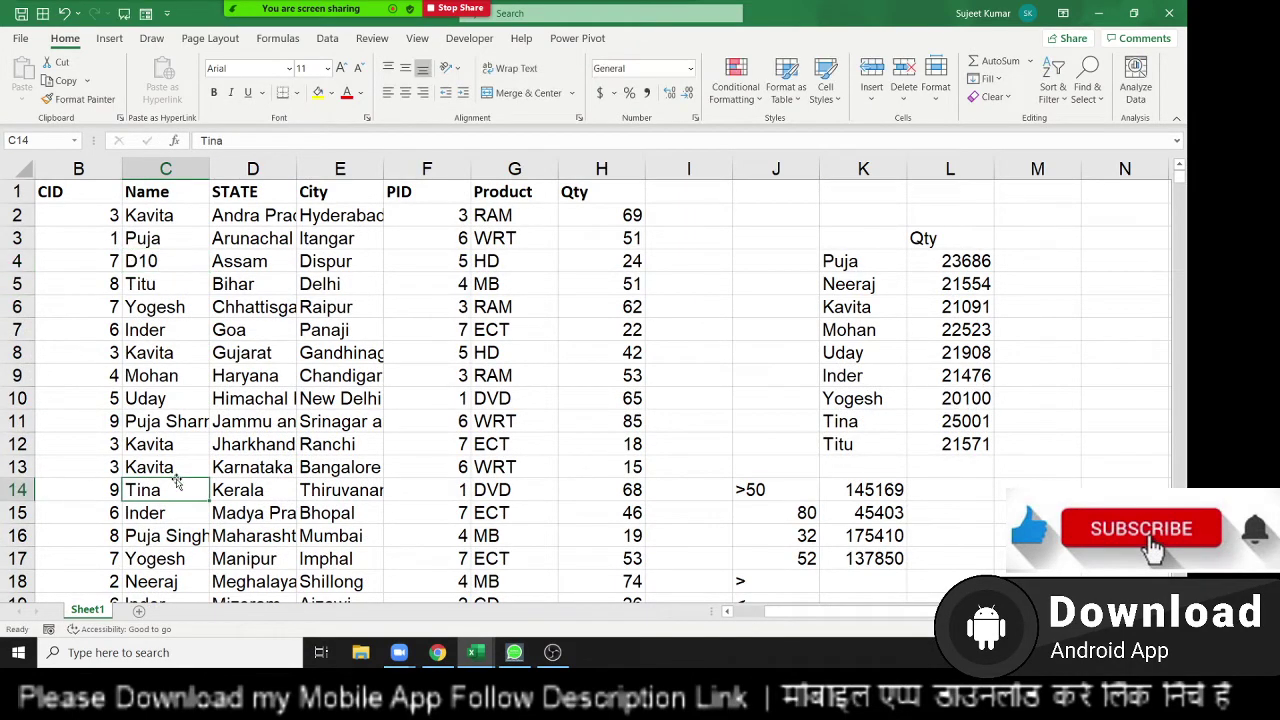
pyautogui.write('F70')
pyautogui.scroll(-2, 150, 470)
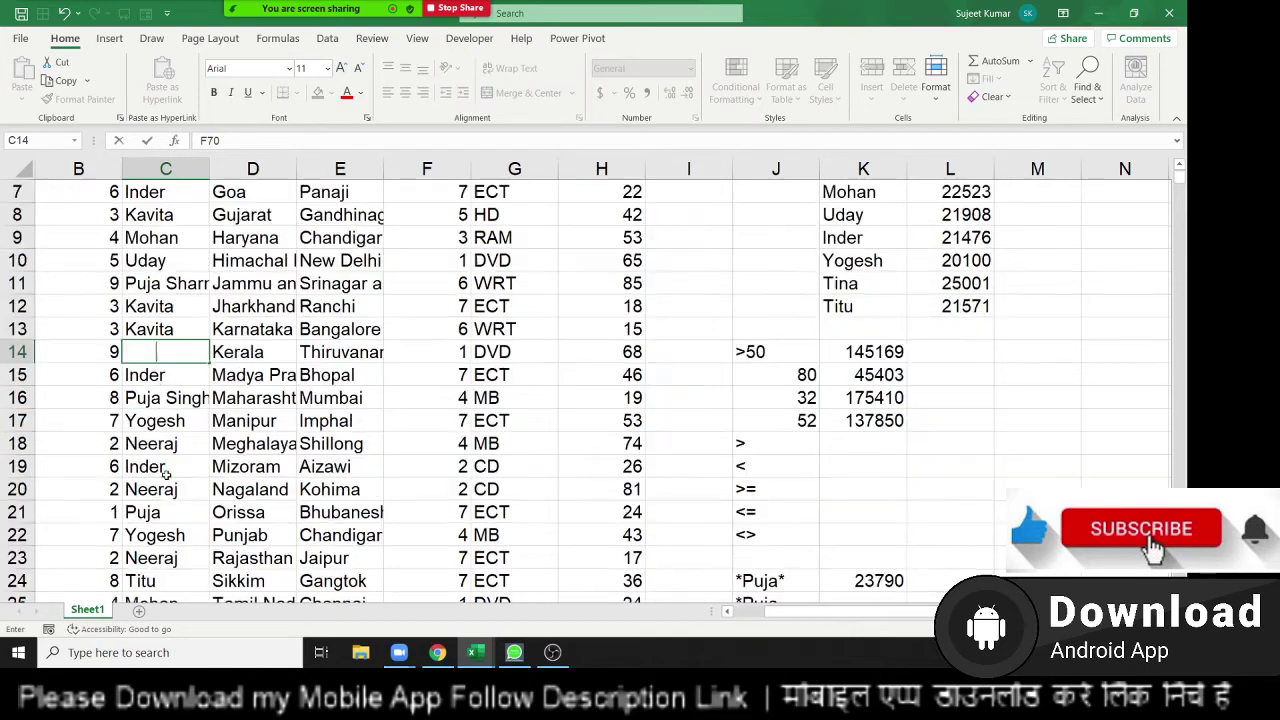
pyautogui.click(145, 466)
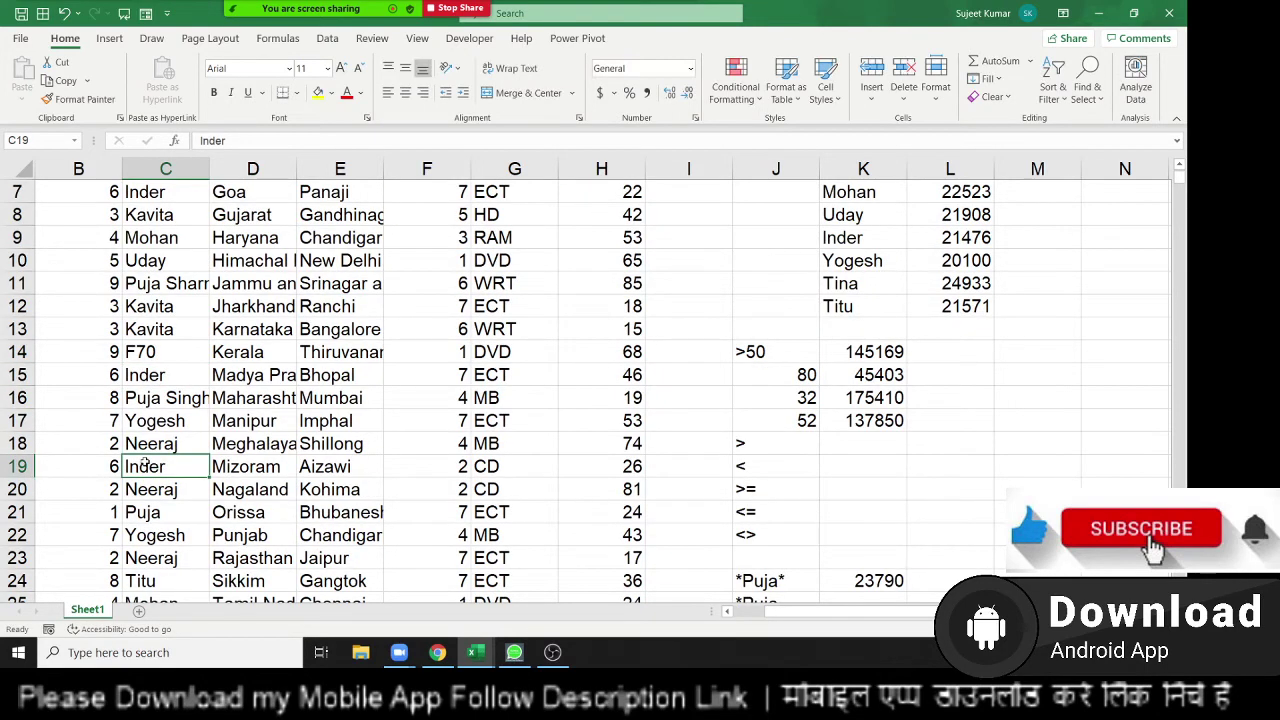
pyautogui.write('E70')
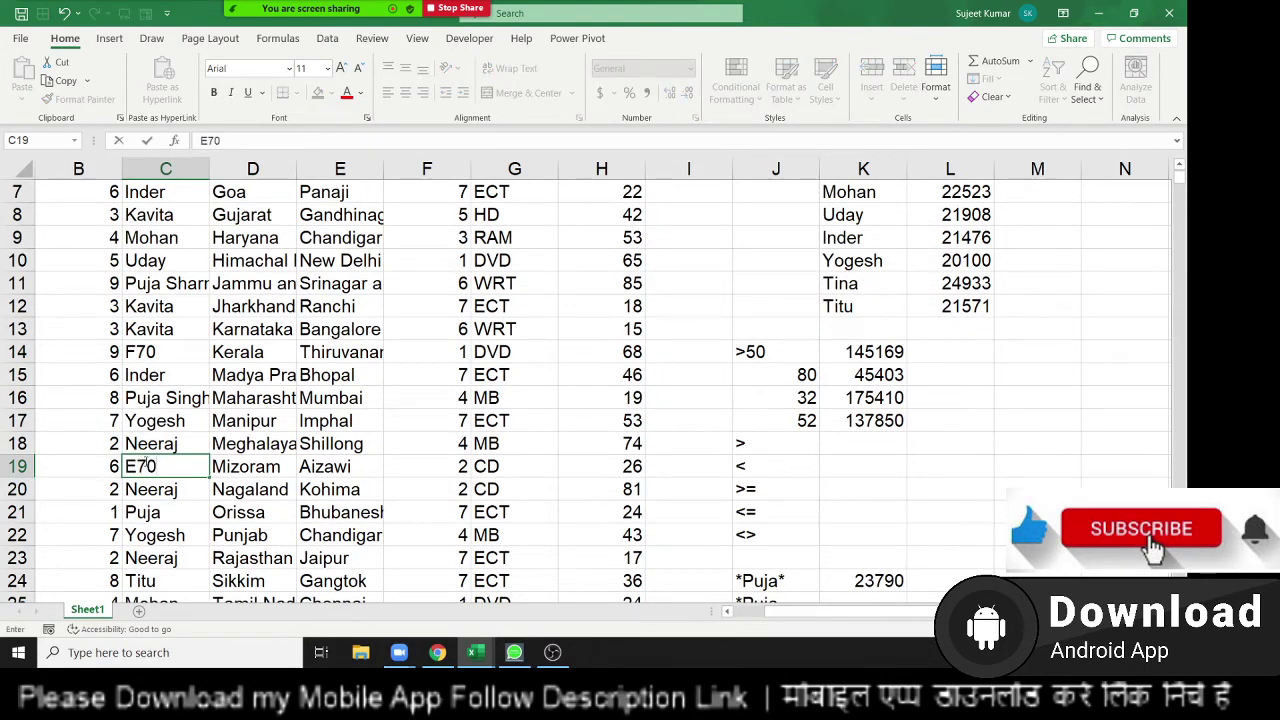
pyautogui.scroll(-3, 814, 468)
pyautogui.click(768, 456)
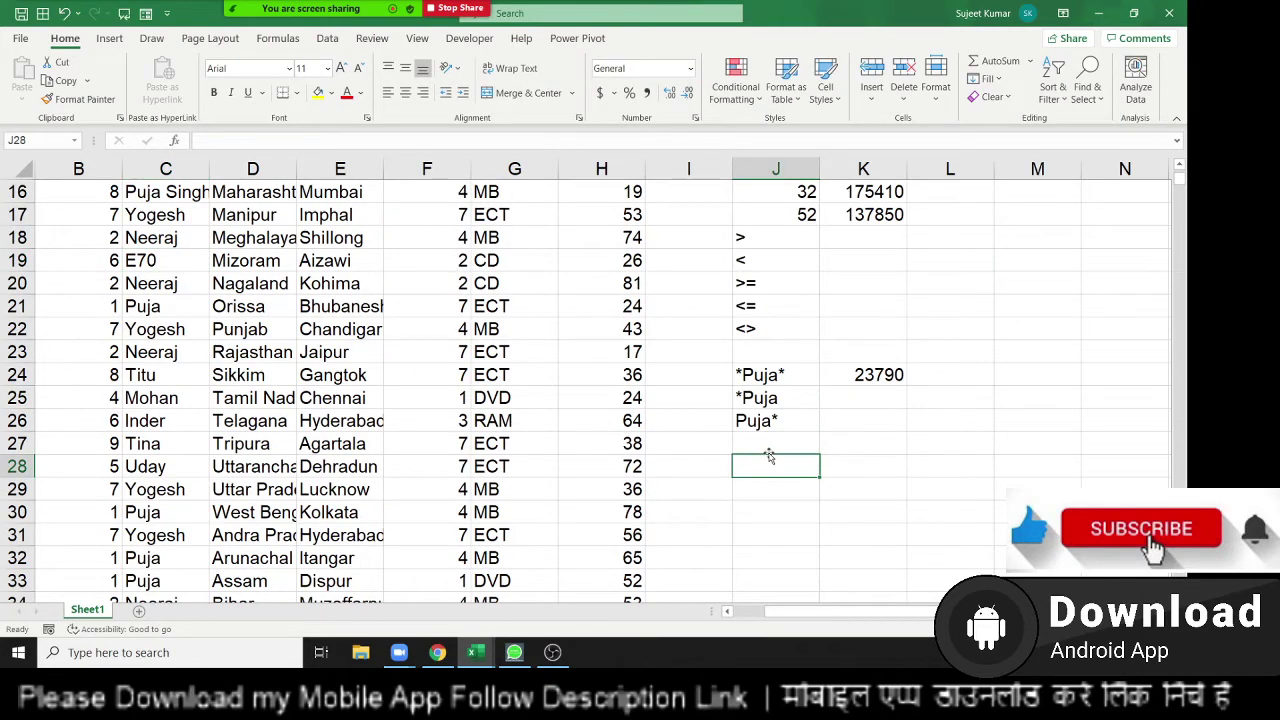
# Step: Enter the pattern ??? in J28 and =SUMIF(C:C,J28,H:H) in K28, returning 118
pyautogui.write('???')
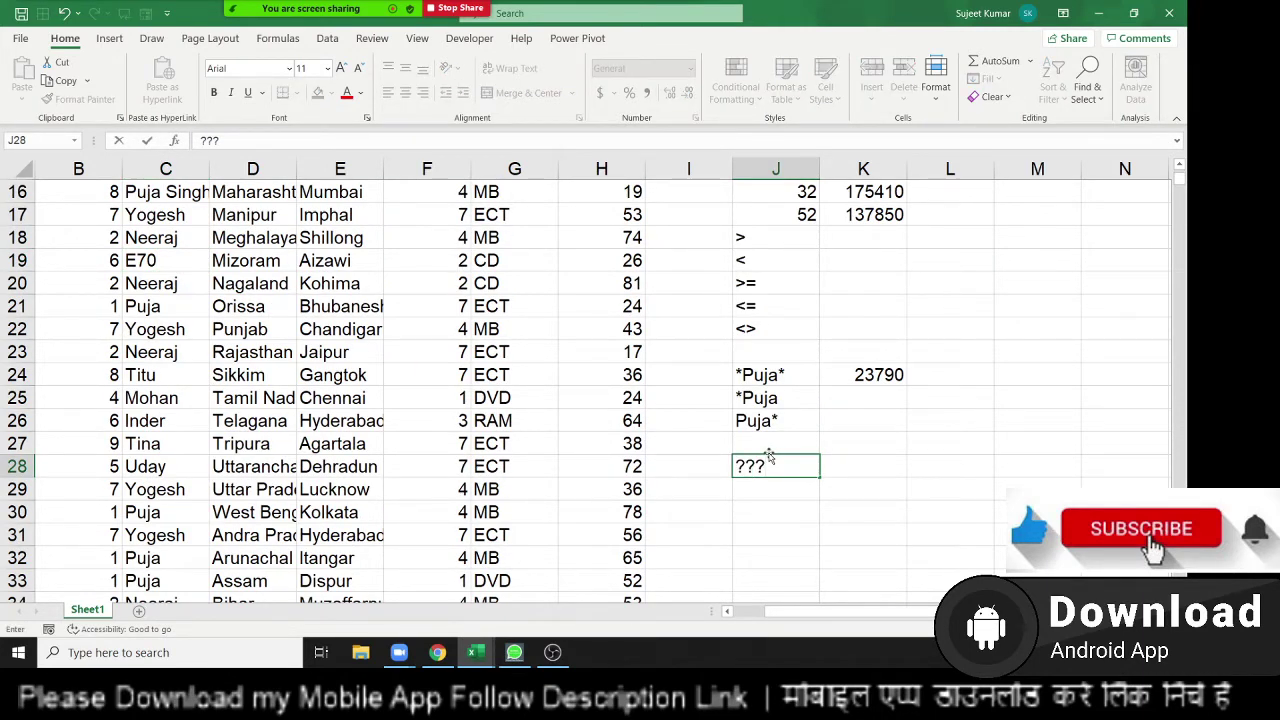
pyautogui.press('Tab')
pyautogui.write('=sum')
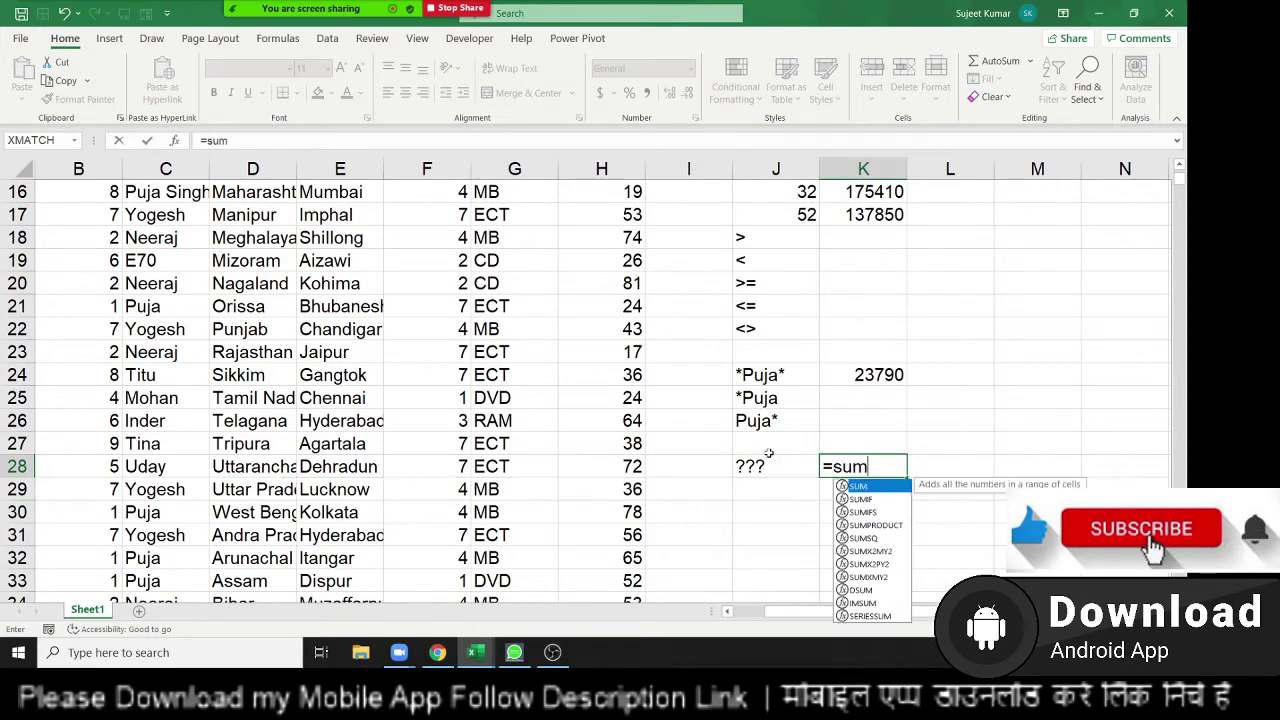
pyautogui.press('Down')
pyautogui.press('Tab')
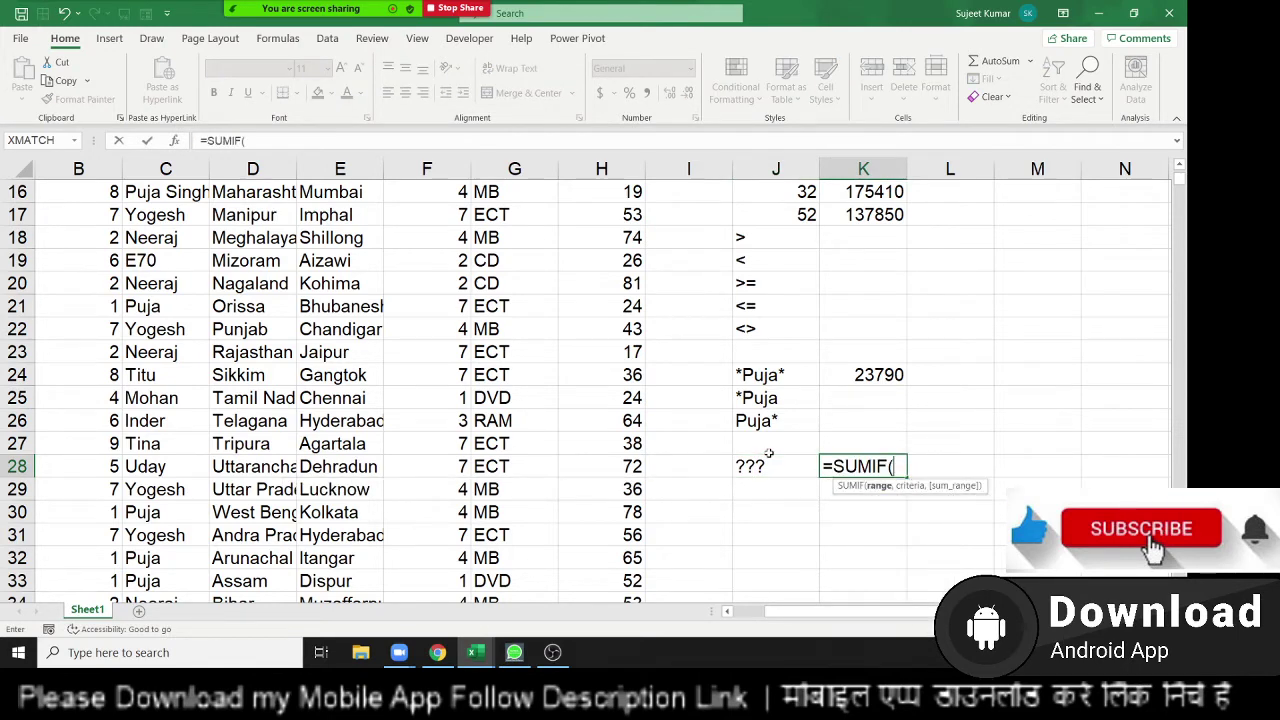
pyautogui.press('Left')
pyautogui.press('Left')
pyautogui.press('Left')
pyautogui.press('Left')
pyautogui.press('Left')
pyautogui.press('Right')
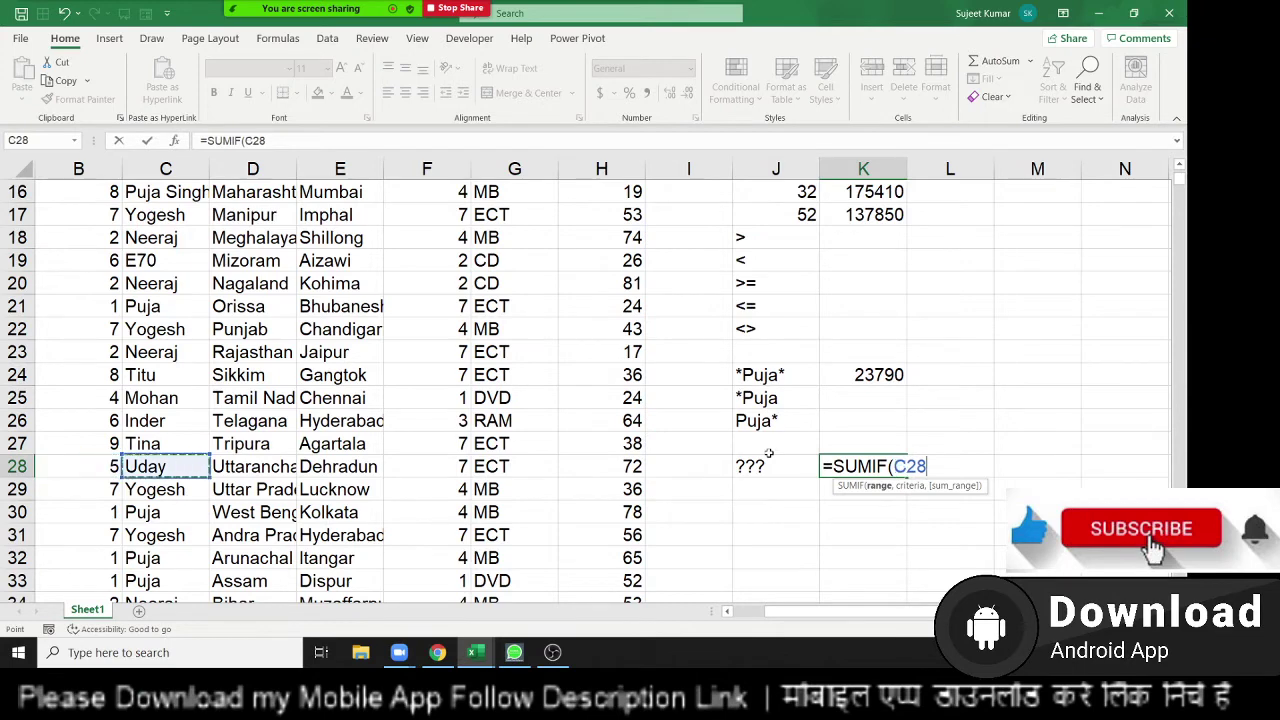
pyautogui.hotkey('ctrl', 'space')
pyautogui.write(',')
pyautogui.click(768, 456)
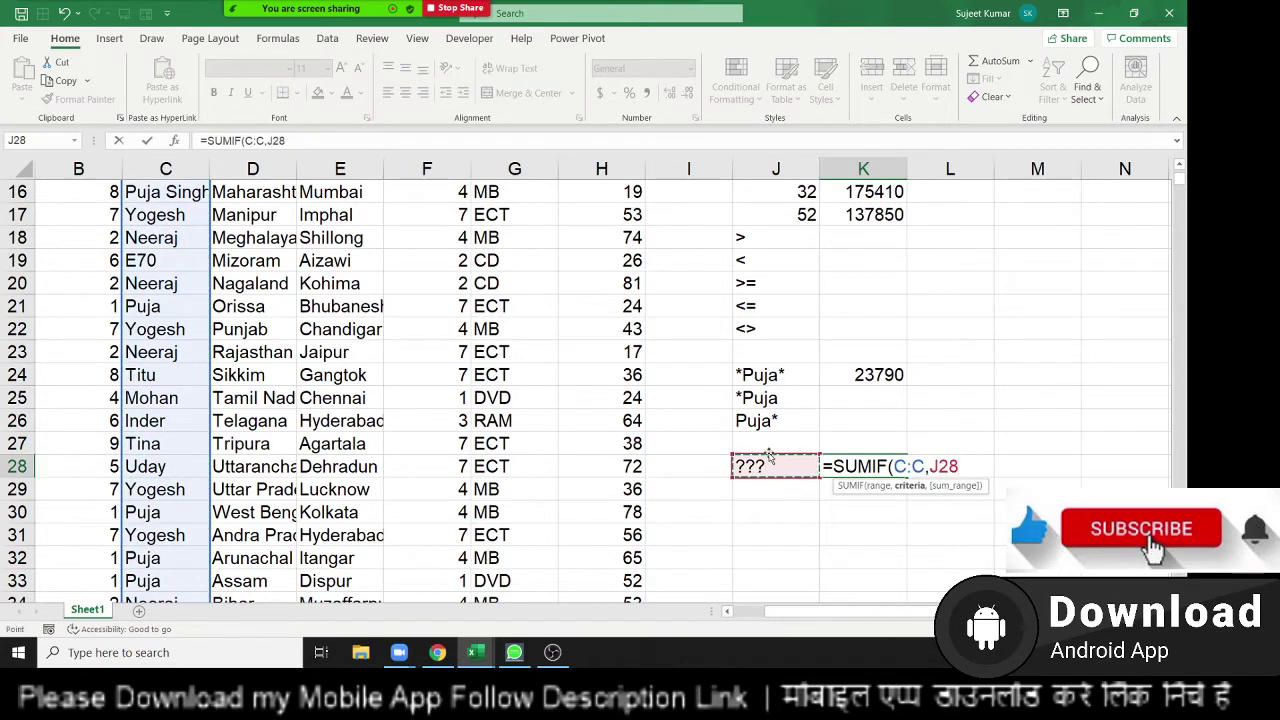
pyautogui.write(',')
pyautogui.click(768, 456)
pyautogui.press('Left')
pyautogui.press('Left')
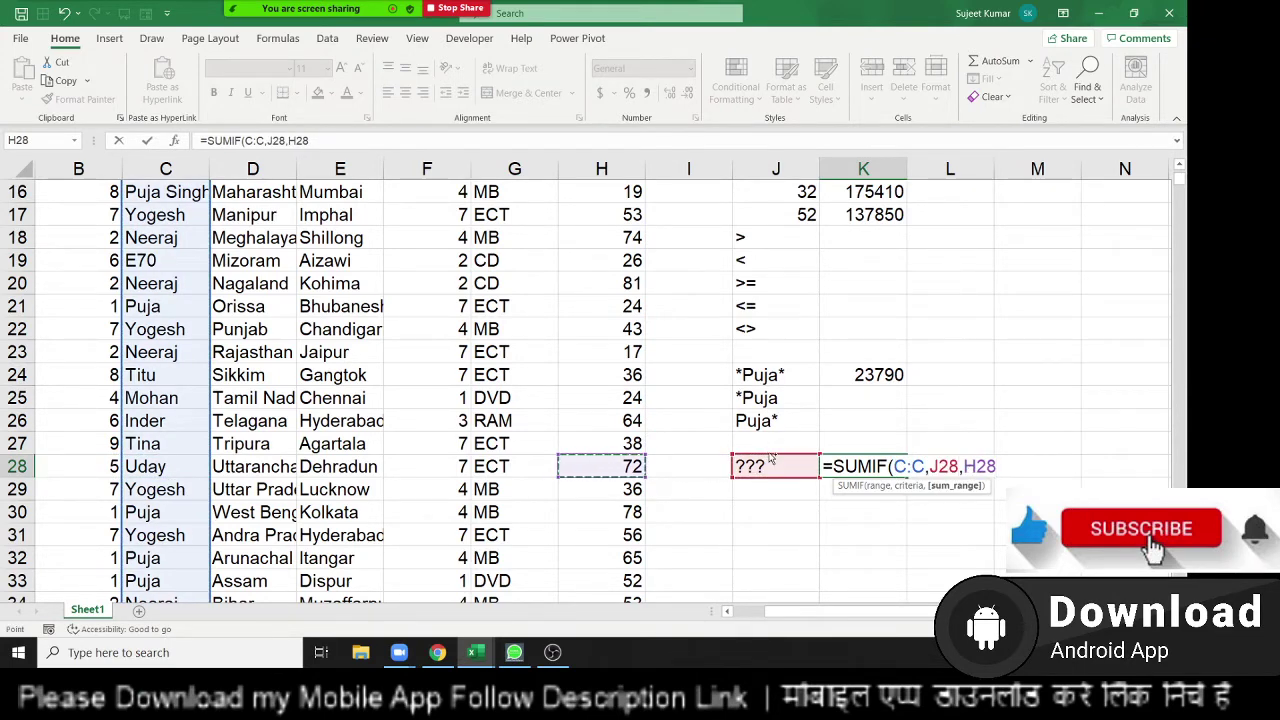
pyautogui.hotkey('ctrl', 'space')
pyautogui.press('Return')
# Step: Review K28's formula and the J28 pattern, then move down to J30
pyautogui.press('Up')
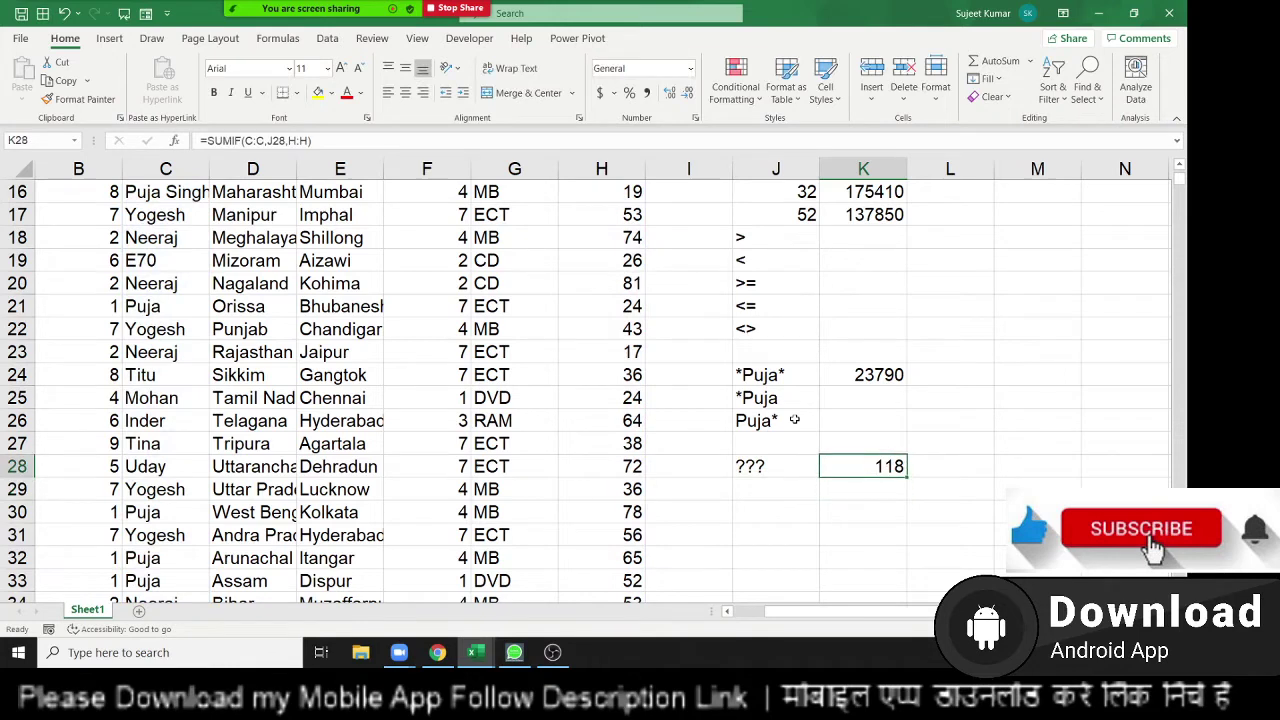
pyautogui.press('Left')
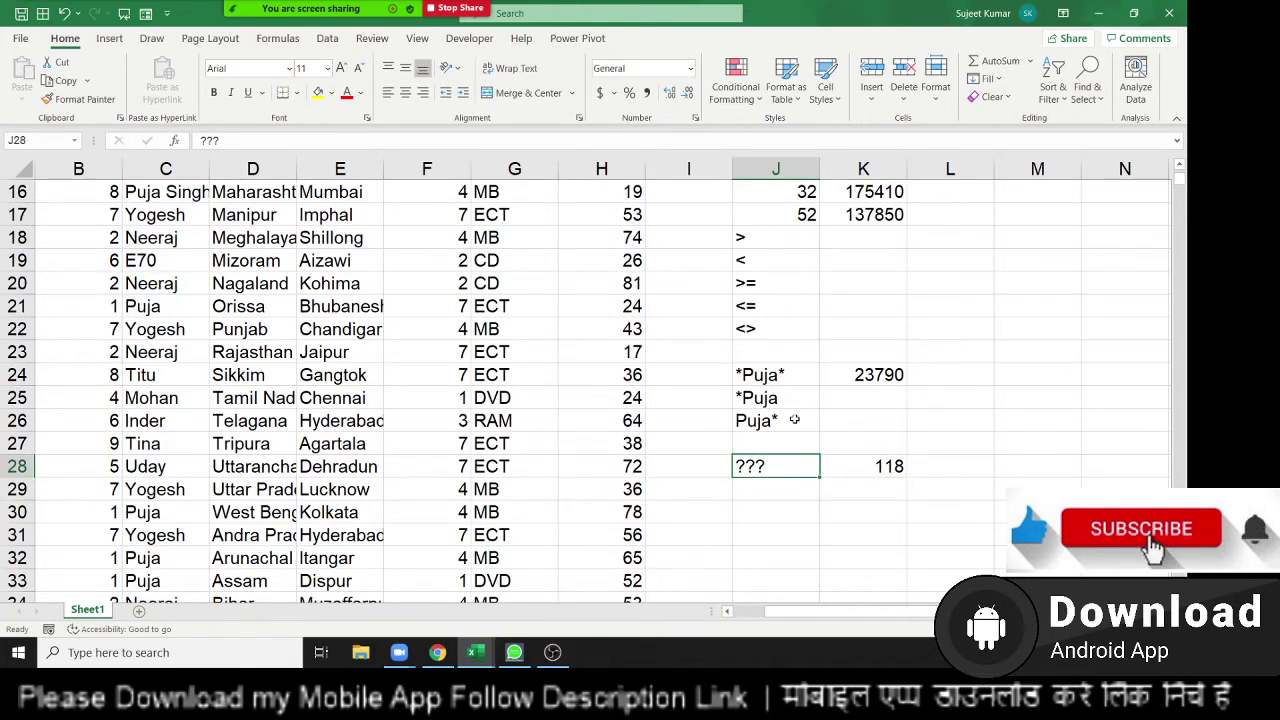
pyautogui.press('Down')
pyautogui.press('Down')
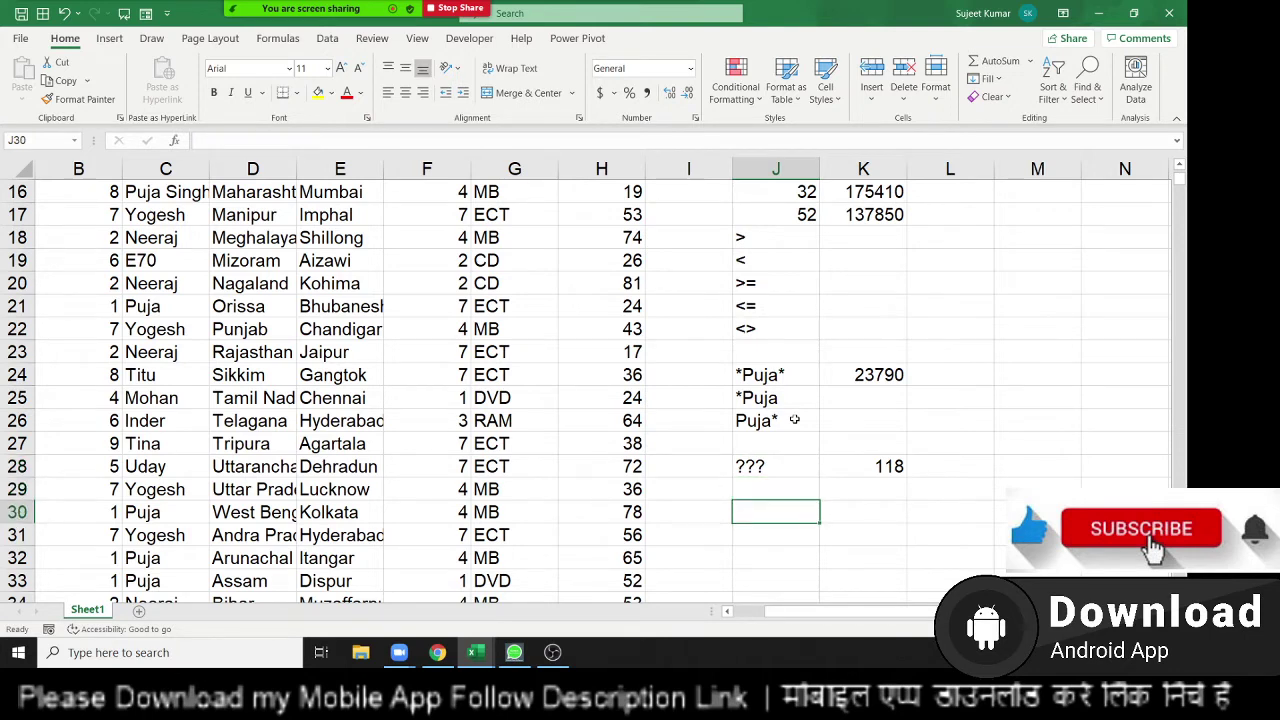
pyautogui.press('Up')
pyautogui.press('Up')
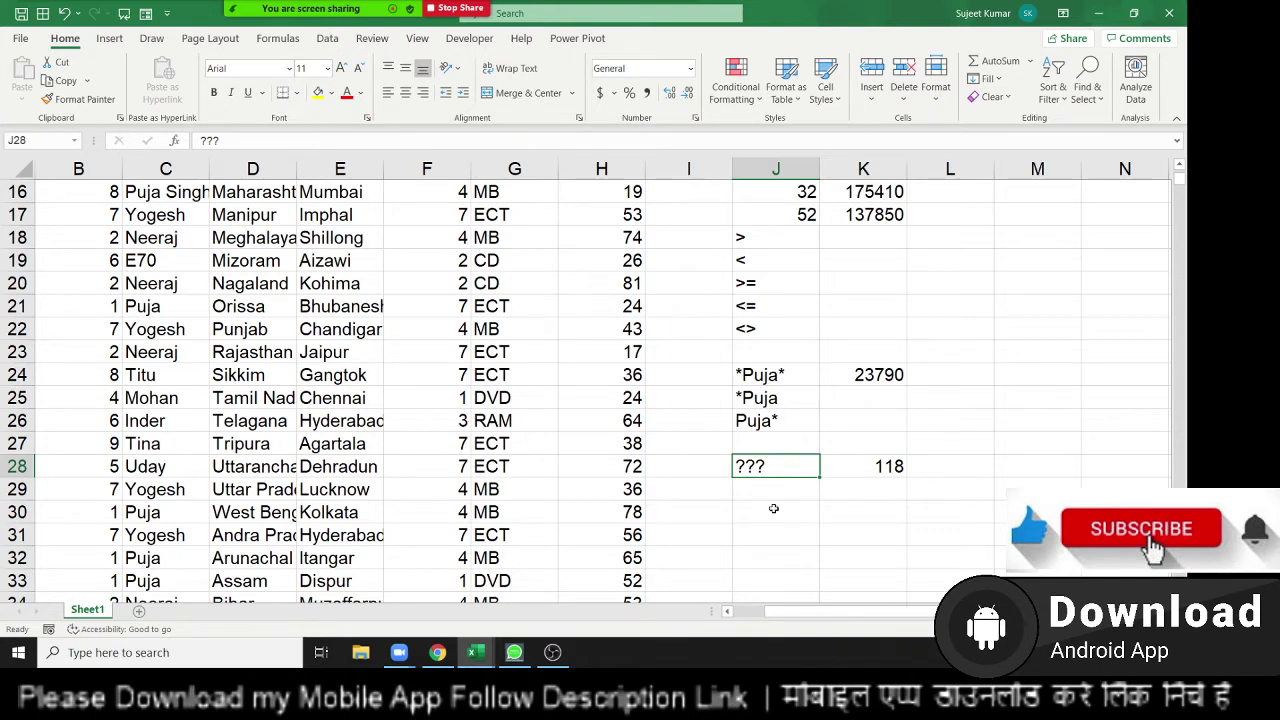
pyautogui.scroll(-1, 754, 486)
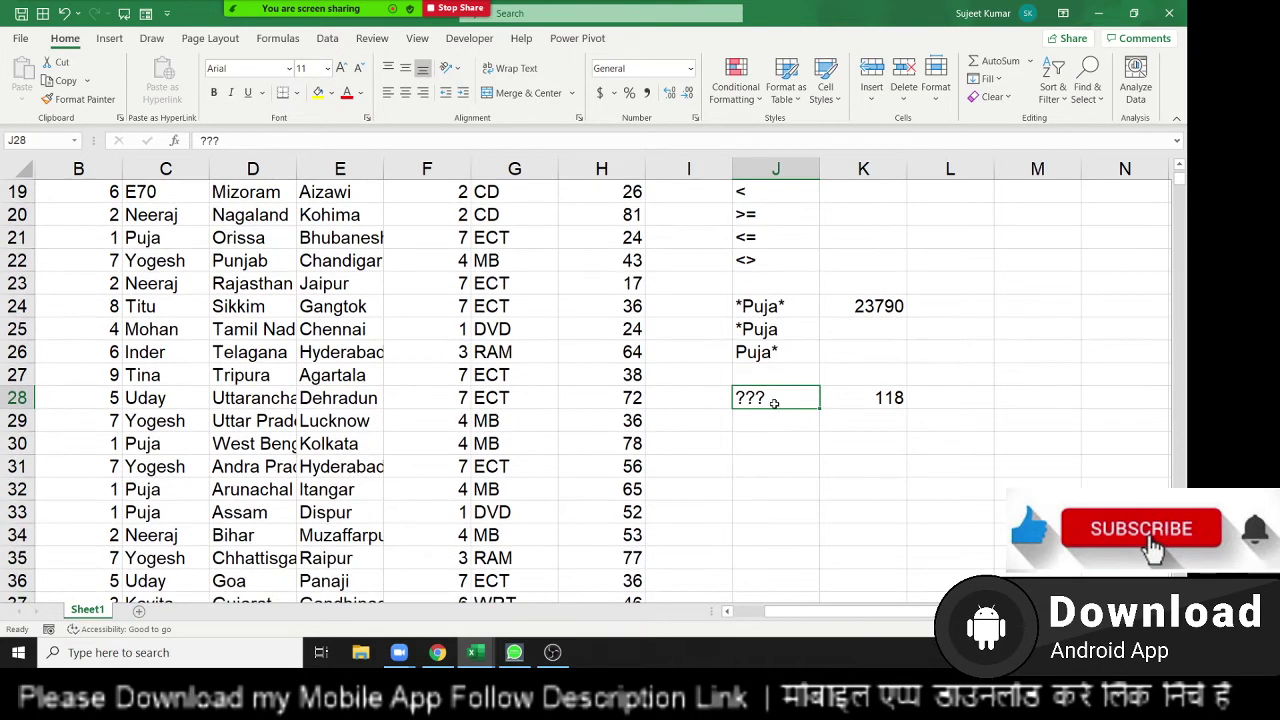
pyautogui.click(856, 410)
pyautogui.click(773, 404)
pyautogui.click(768, 418)
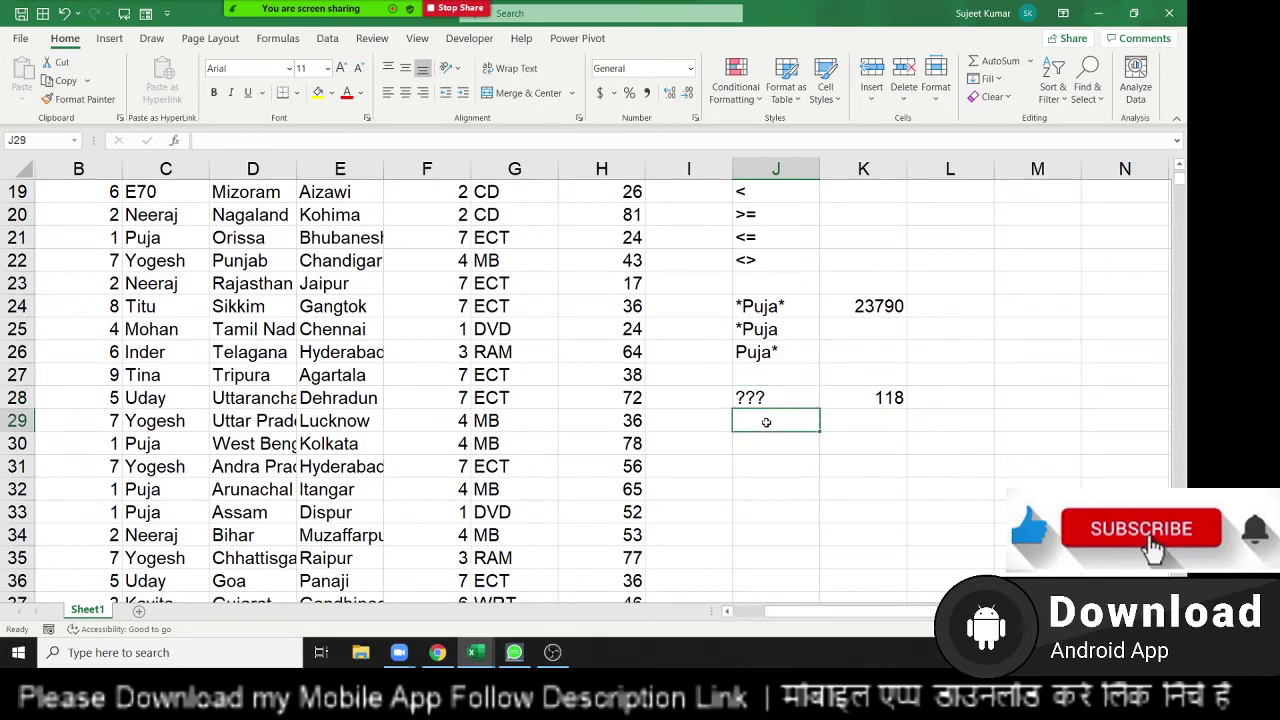
pyautogui.press('Right')
pyautogui.press('Right')
pyautogui.press('Up')
pyautogui.press('Left')
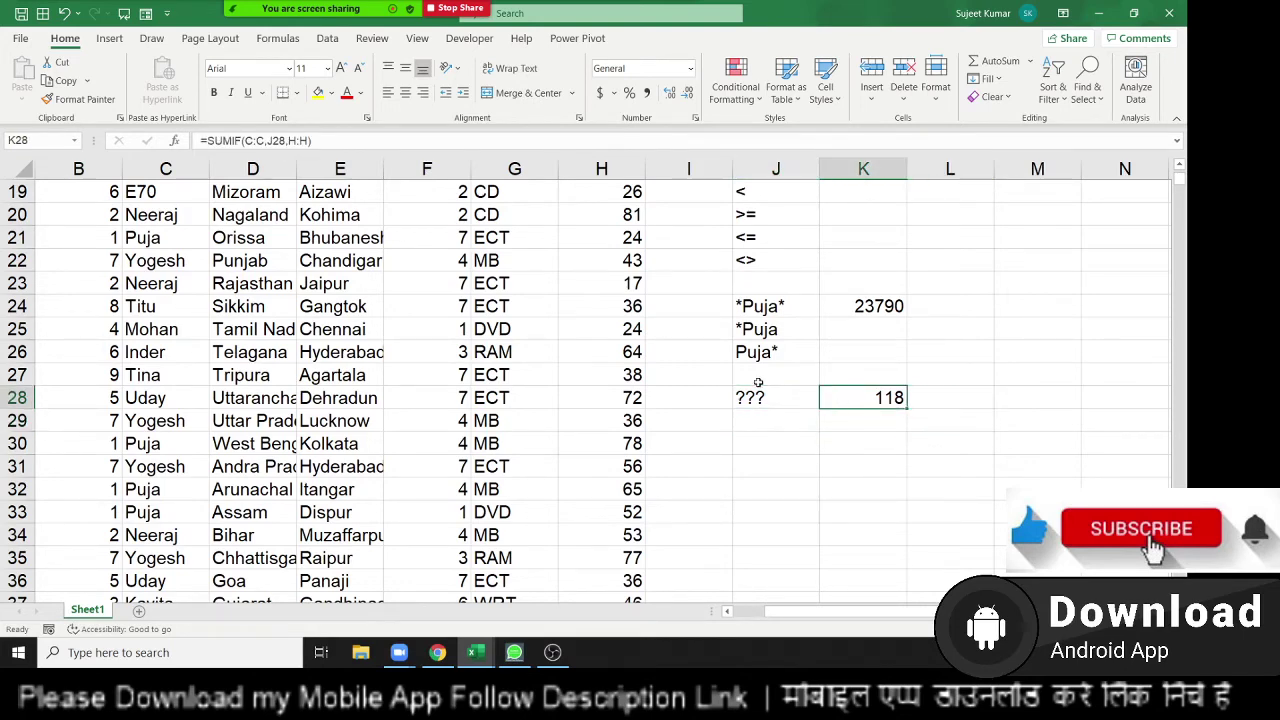
pyautogui.press('Left')
pyautogui.press('Left')
pyautogui.press('Right')
pyautogui.press('Right')
pyautogui.press('Down')
pyautogui.press('Left')
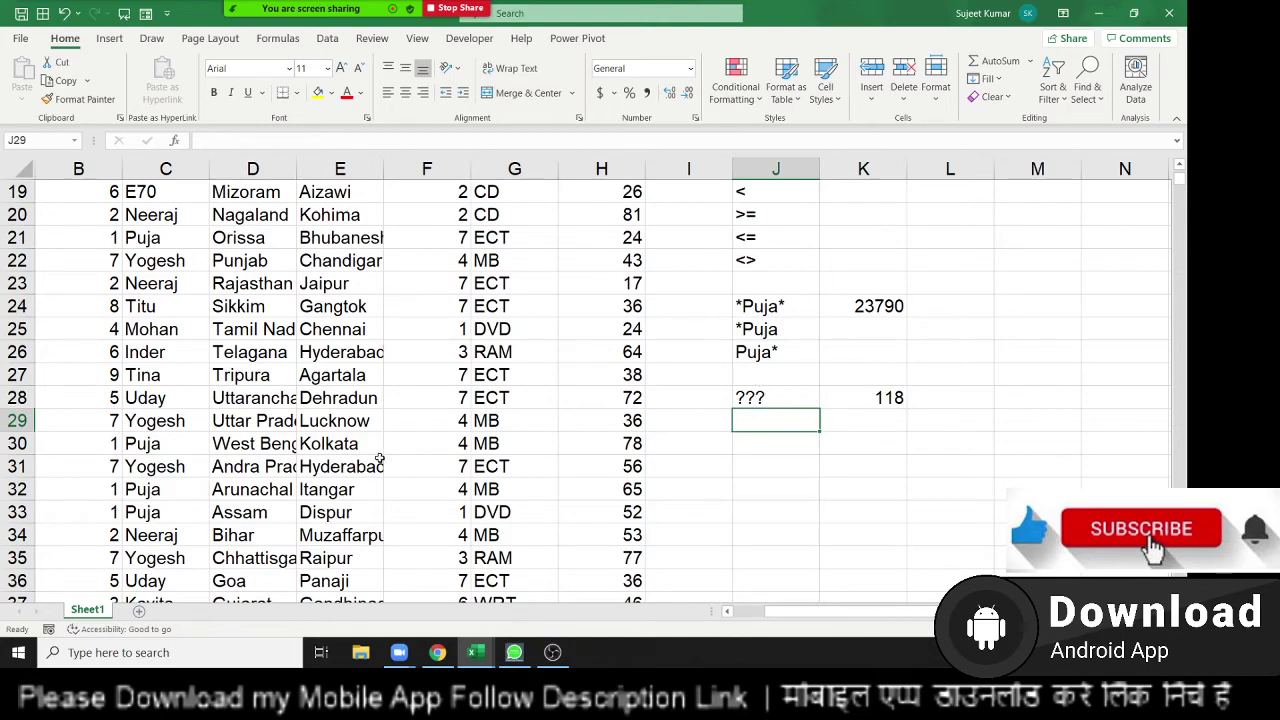
pyautogui.scroll(3, 299, 521)
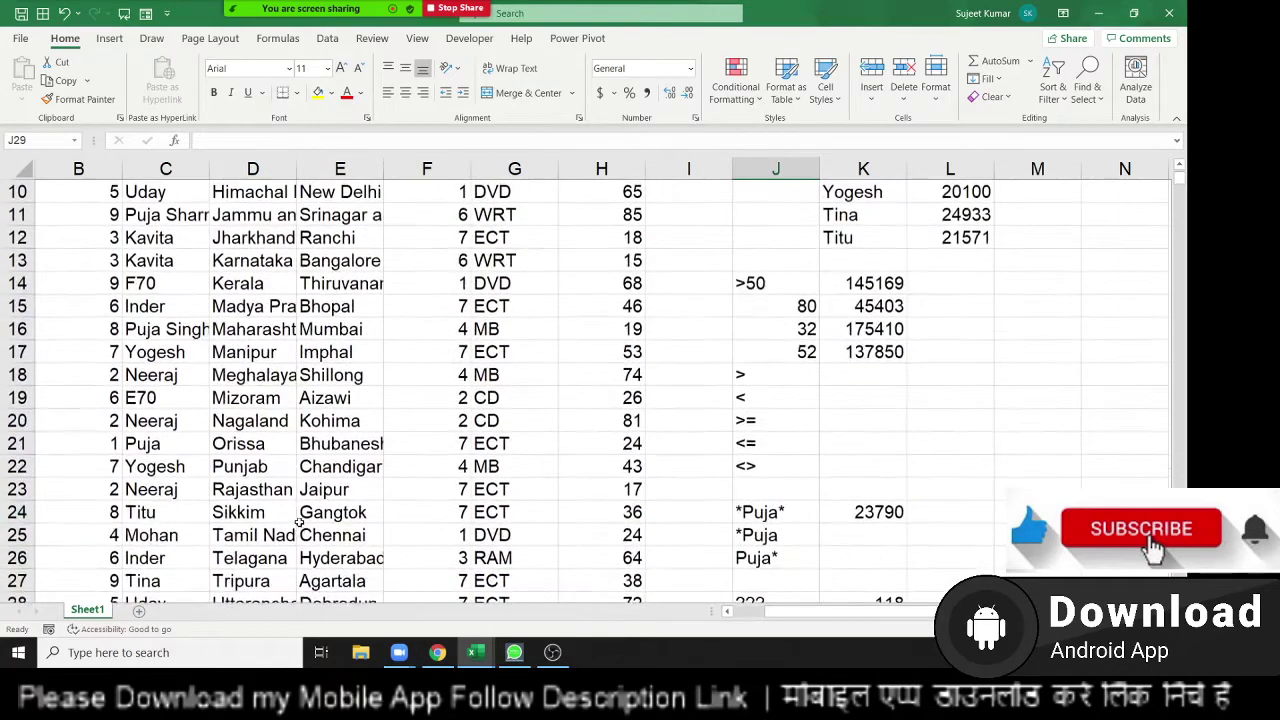
pyautogui.scroll(1, 299, 521)
pyautogui.scroll(2, 300, 514)
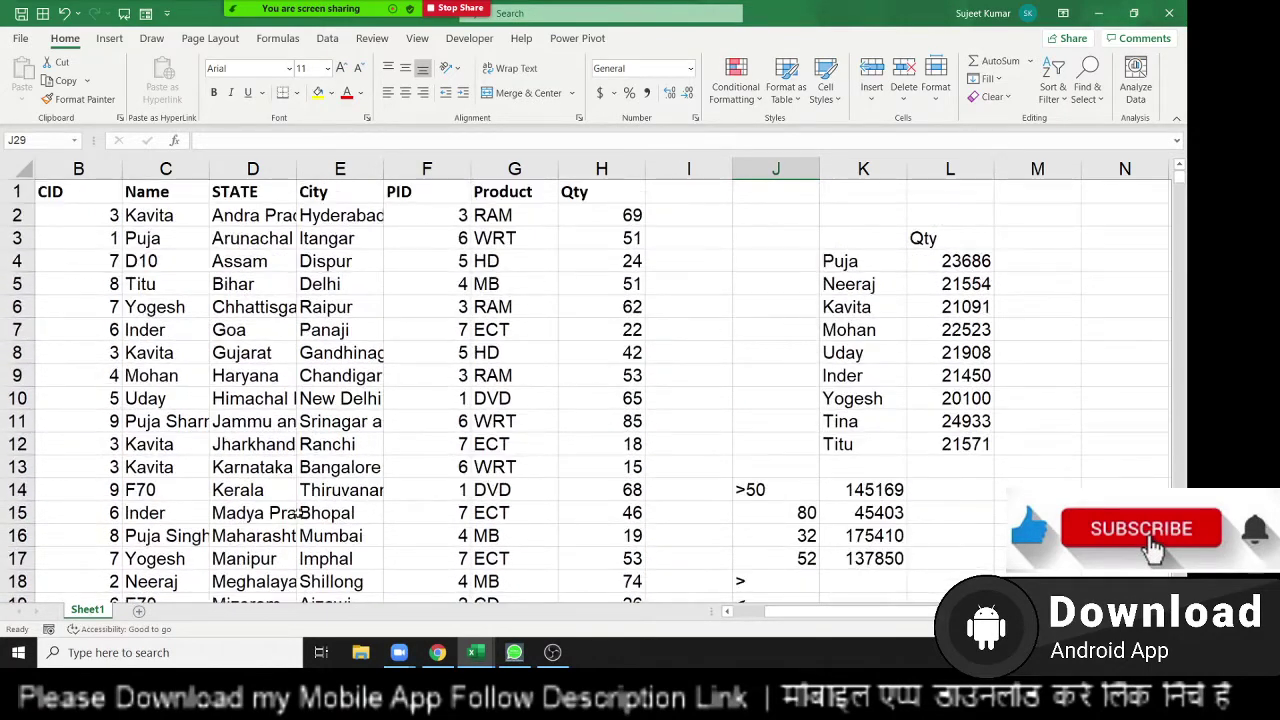
pyautogui.click(168, 240)
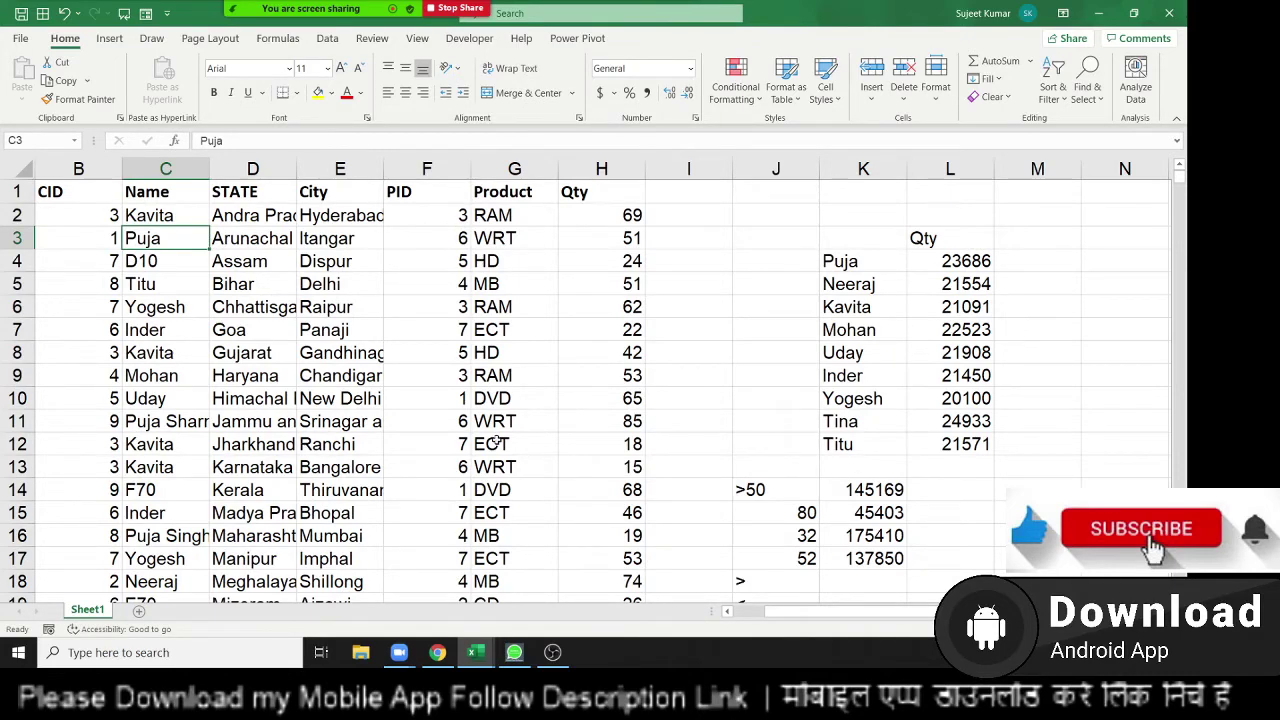
pyautogui.scroll(-4, 520, 432)
pyautogui.scroll(-1, 758, 512)
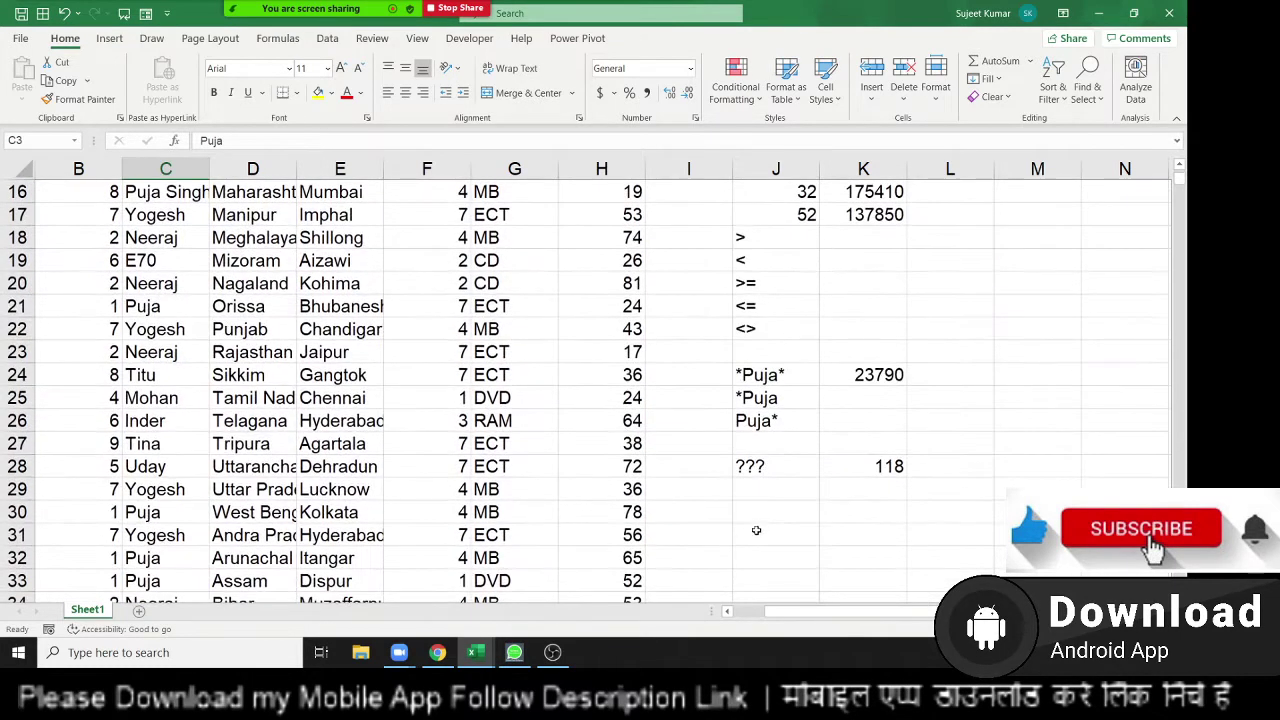
# Step: Enter the customer name in J31 and DVD in K31 as criteria
pyautogui.click(751, 533)
pyautogui.write('Pu')
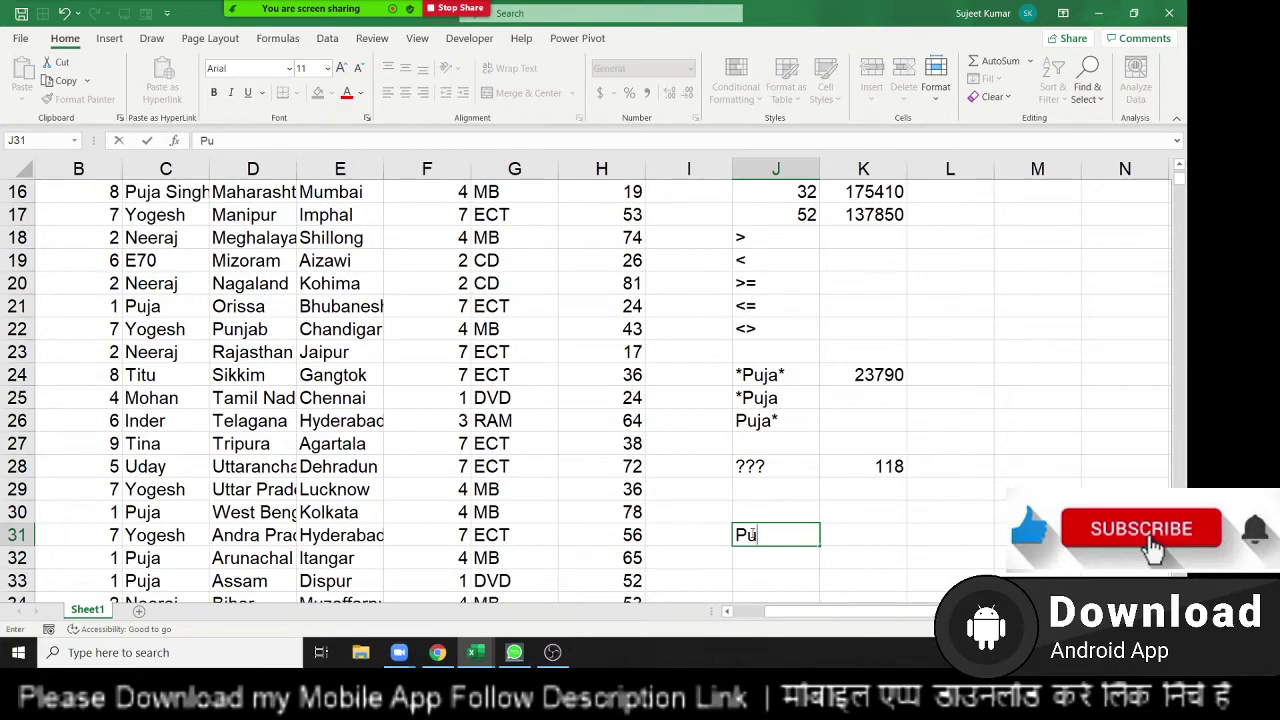
pyautogui.write('ja')
pyautogui.press('Tab')
pyautogui.write('DVD')
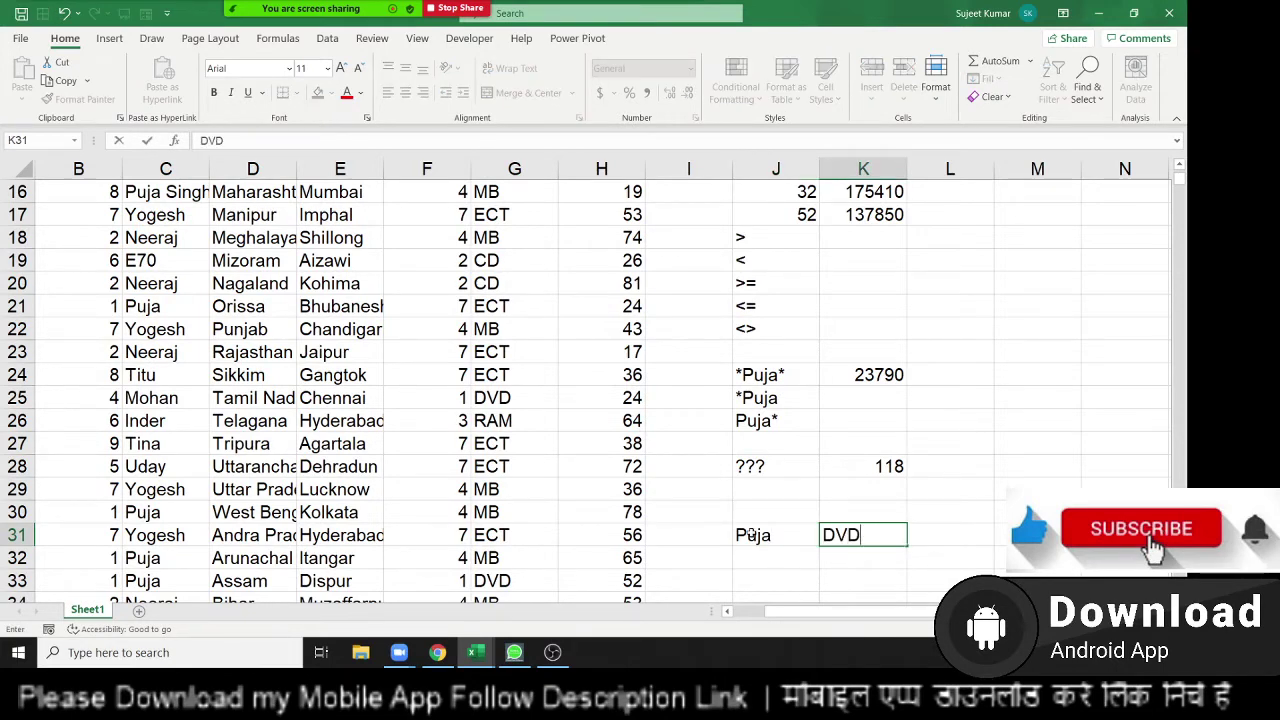
pyautogui.press('Tab')
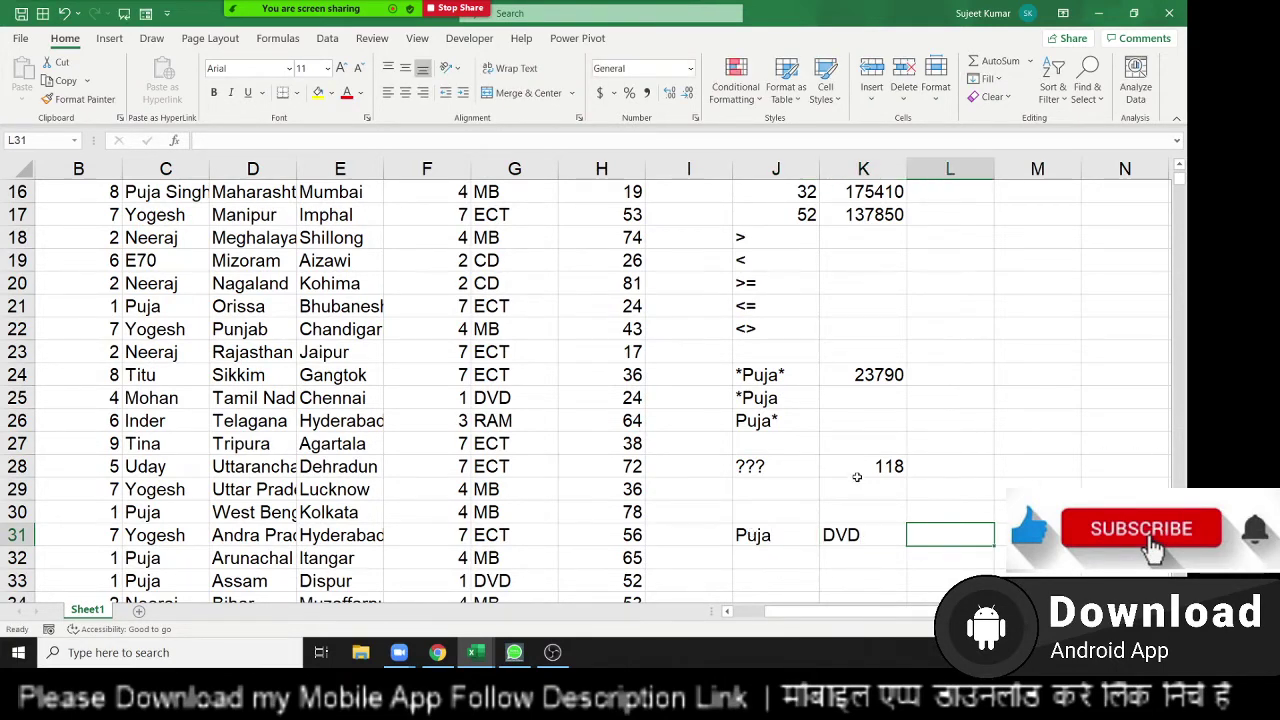
# Step: Start a SUMIFS in L31 with the whole Qty column H as sum range
pyautogui.click(858, 470)
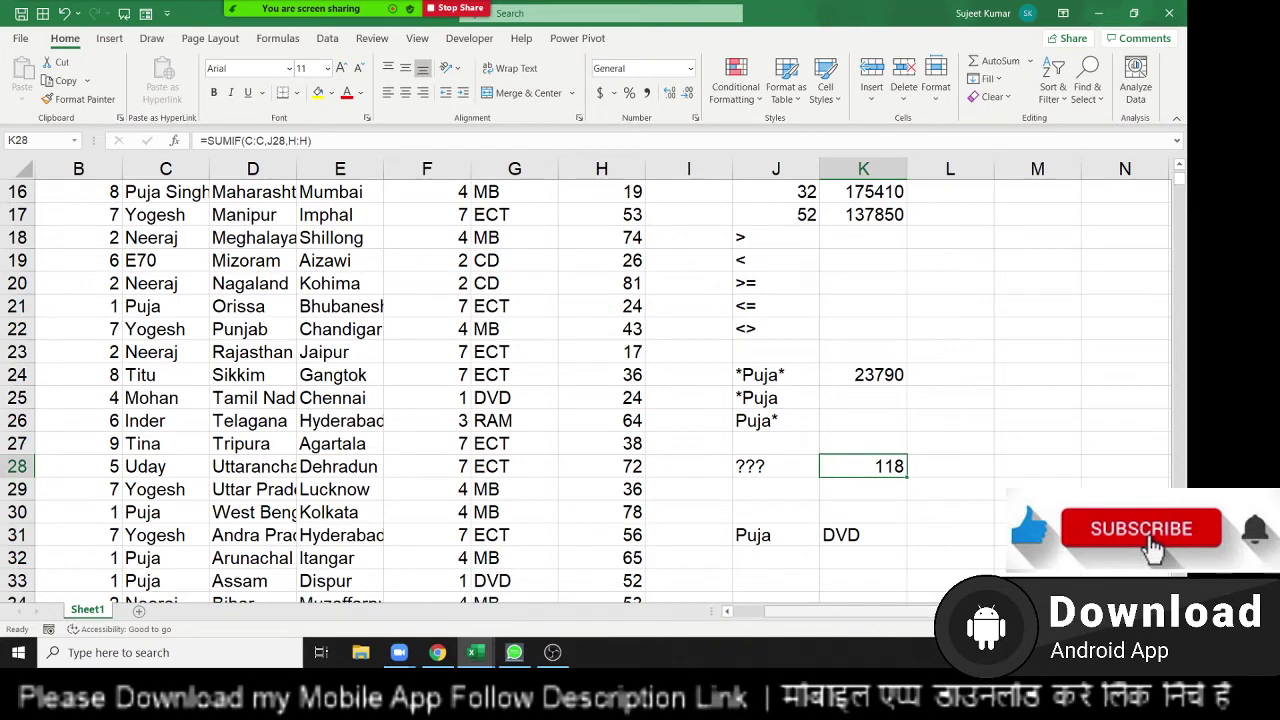
pyautogui.hscroll(2, 1000, 568)
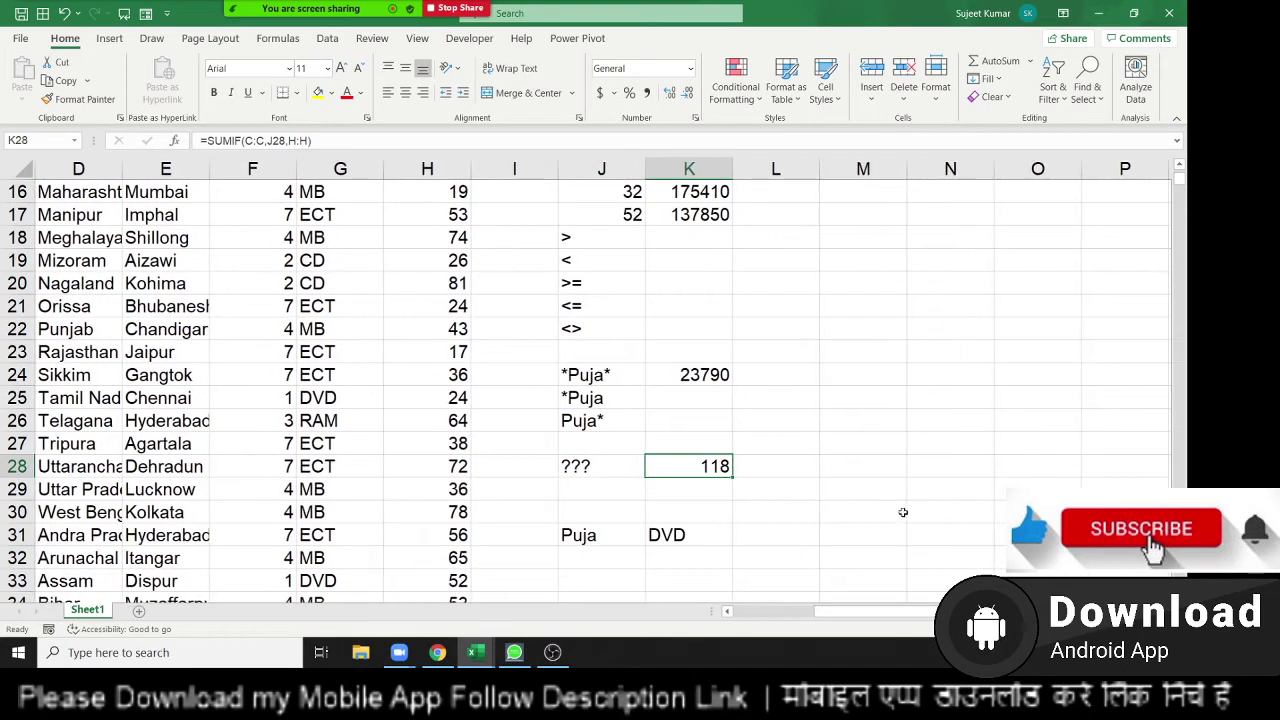
pyautogui.click(780, 467)
pyautogui.press('Down')
pyautogui.press('Down')
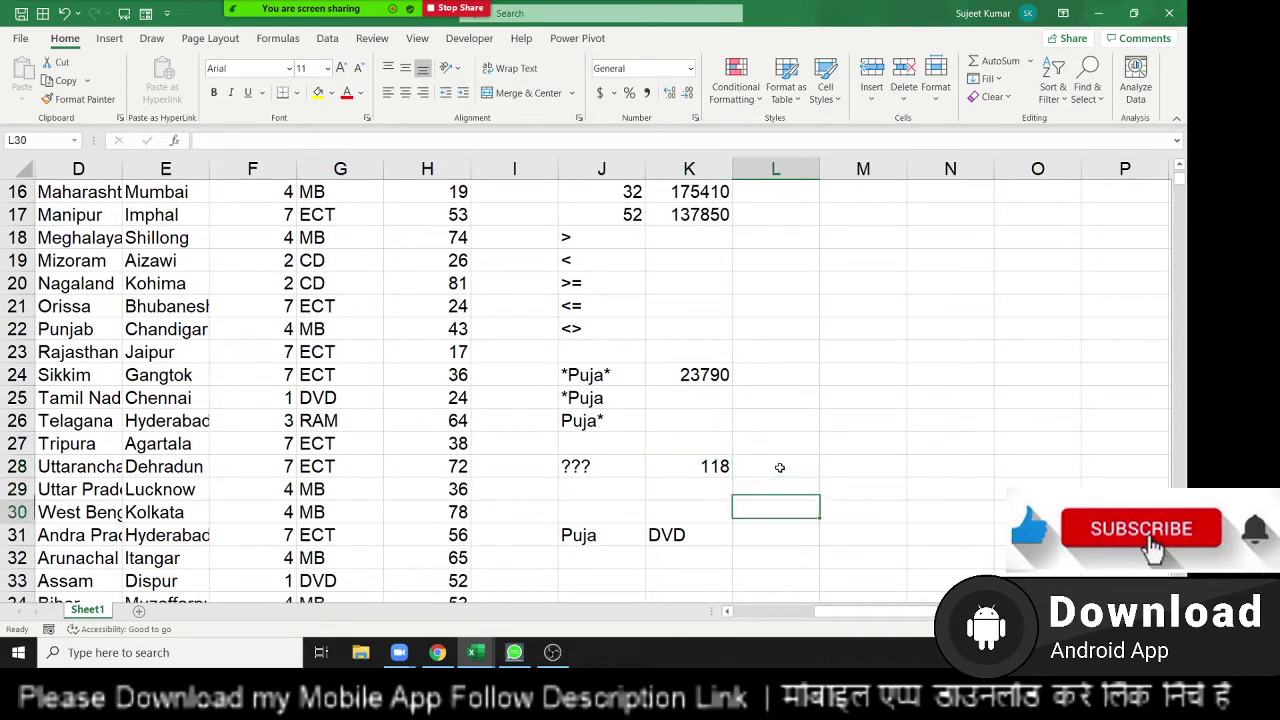
pyautogui.press('Down')
pyautogui.write('=sum')
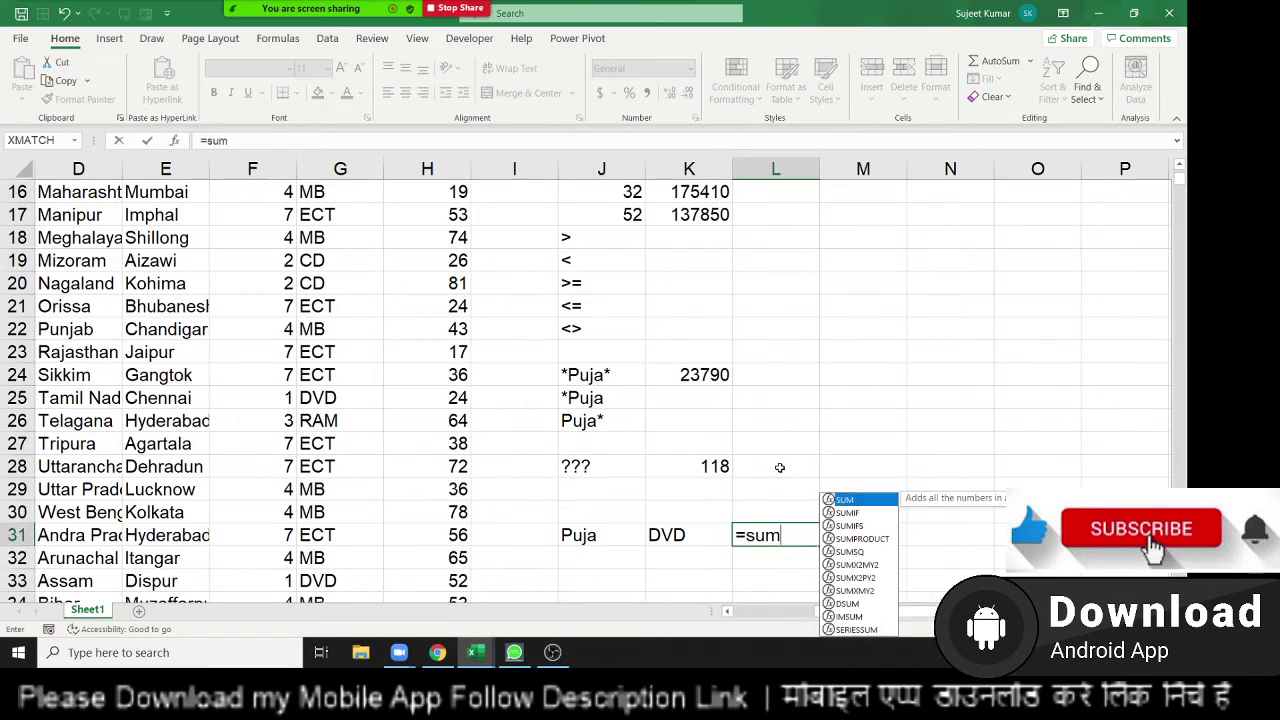
pyautogui.press('Down')
pyautogui.press('Down')
pyautogui.press('Tab')
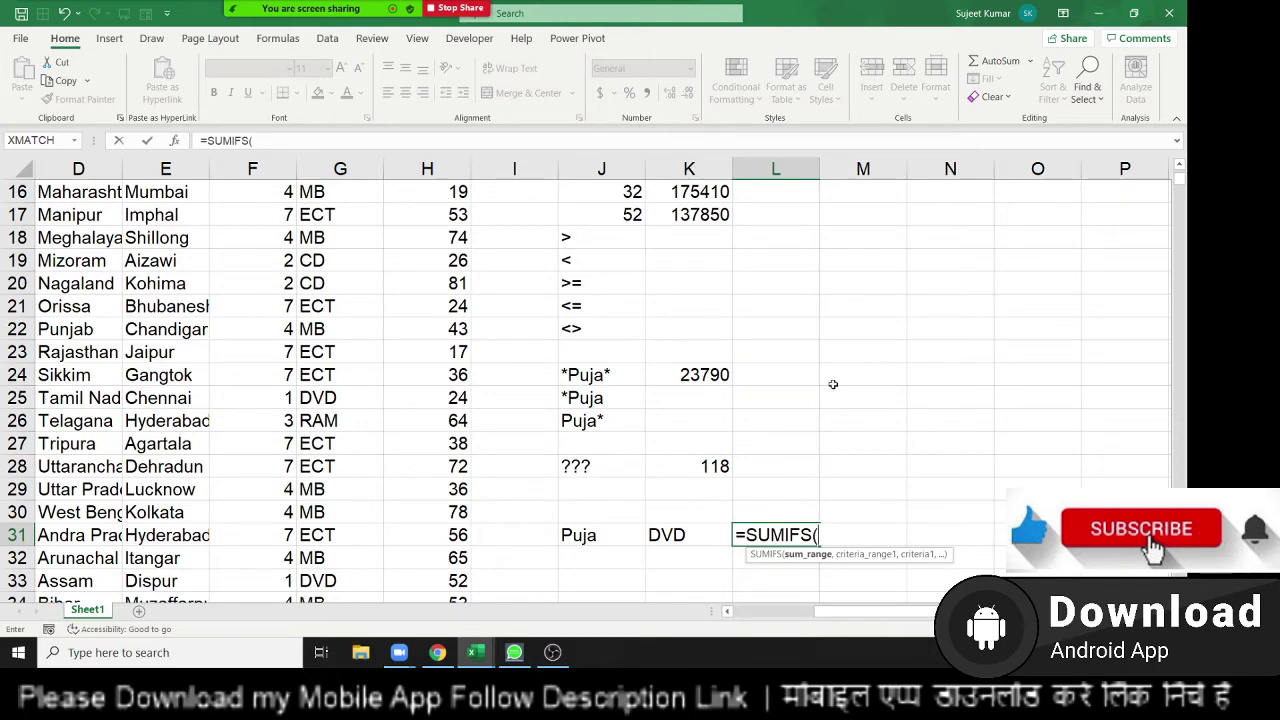
pyautogui.press('Left')
pyautogui.press('Left')
pyautogui.press('Left')
pyautogui.press('Left')
pyautogui.hotkey('ctrl', 'space')
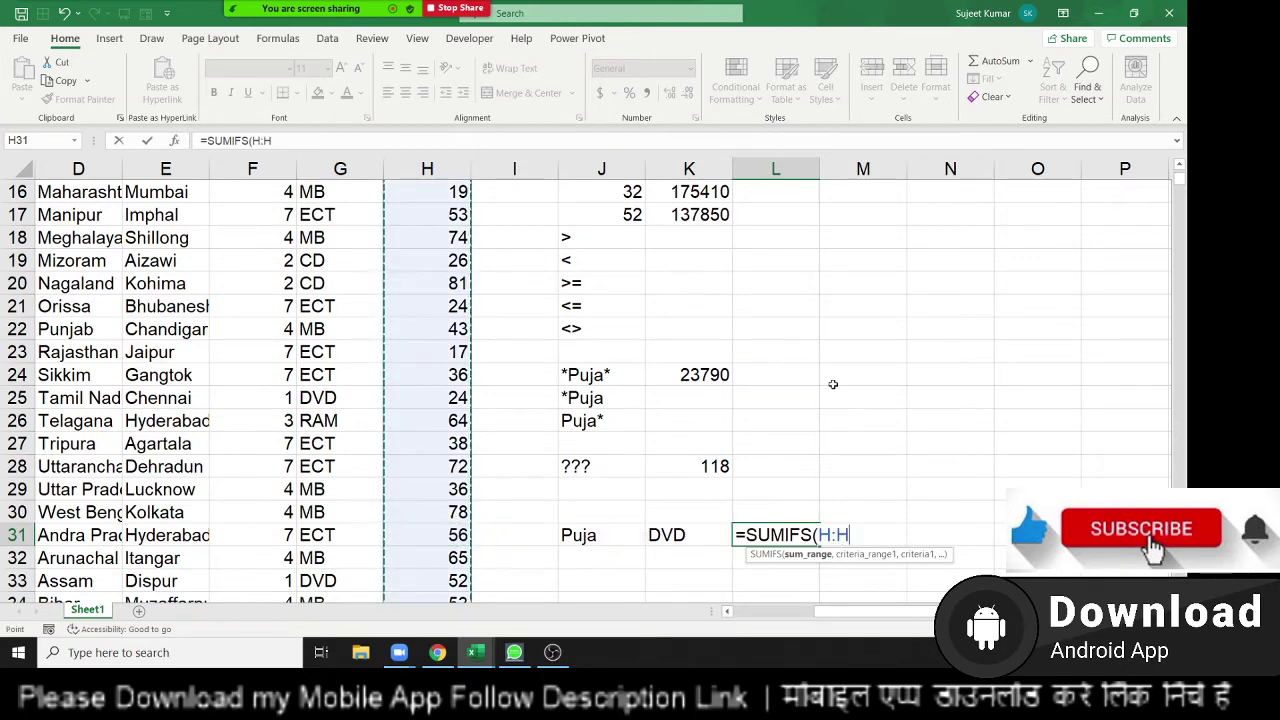
pyautogui.write(',')
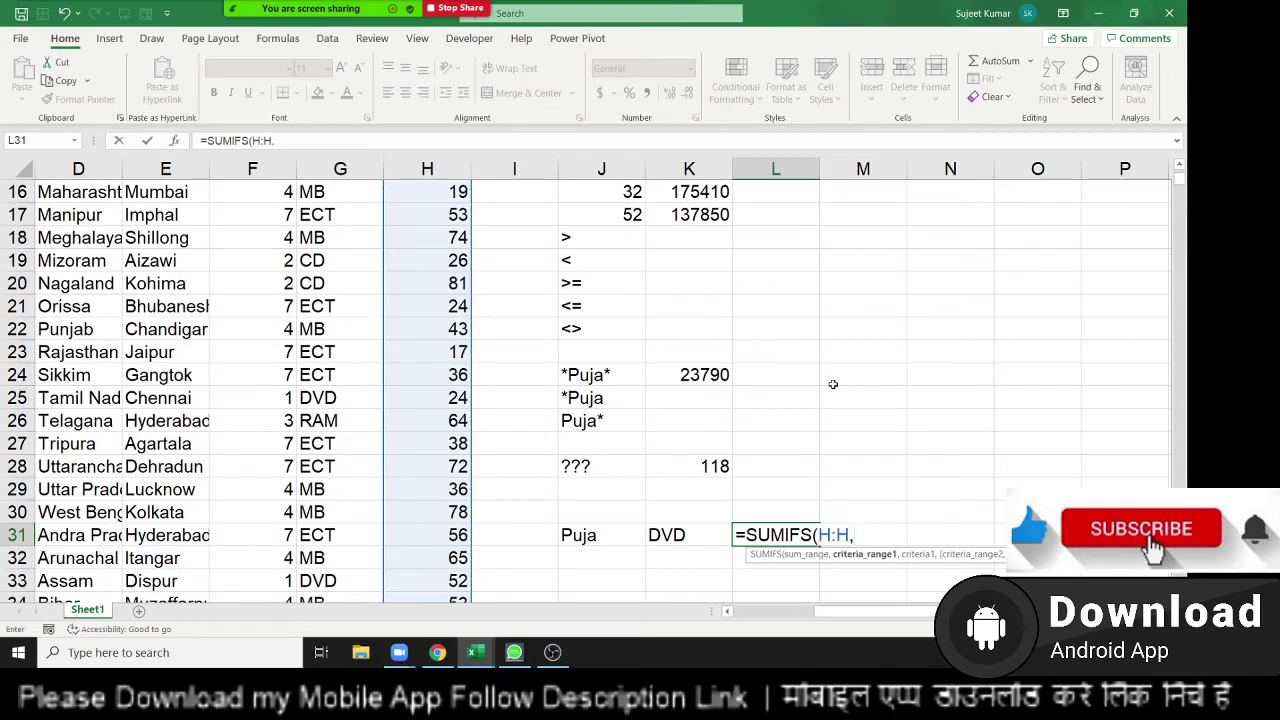
# Step: Add C:C, G:G and K31 as the SUMIFS criteria arguments and drop the trailing comma
pyautogui.press('Left')
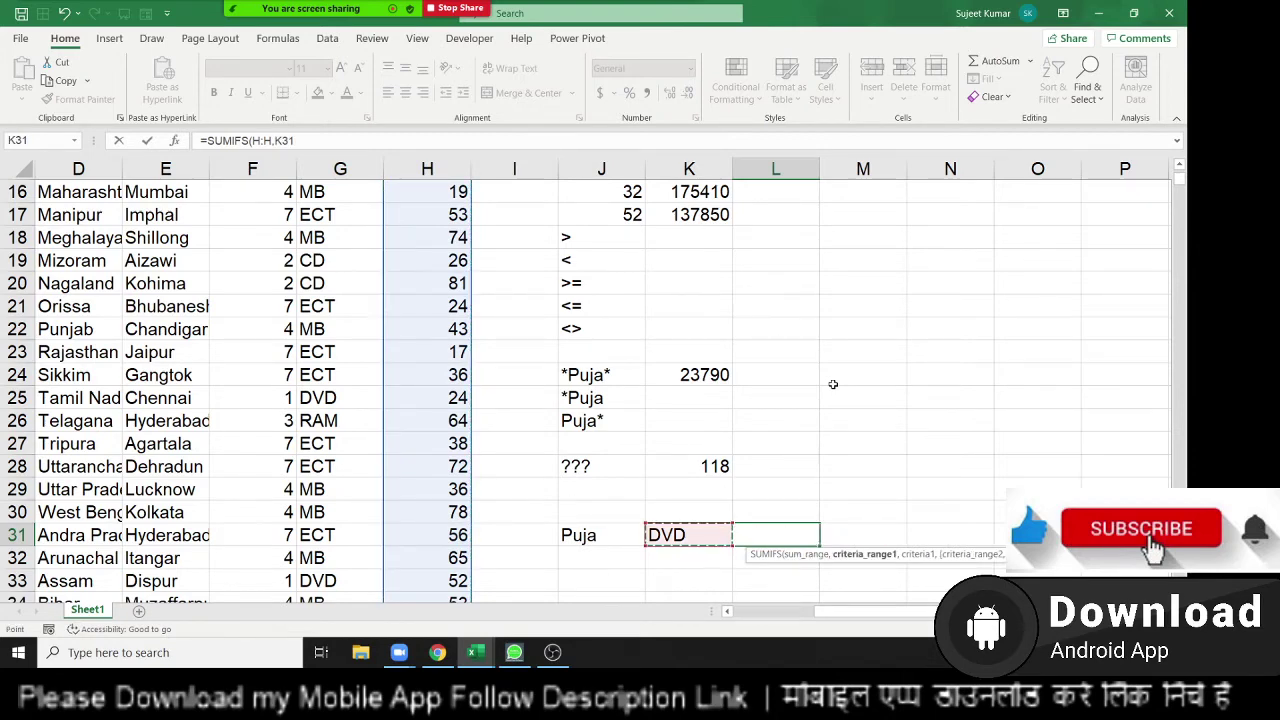
pyautogui.press('Home')
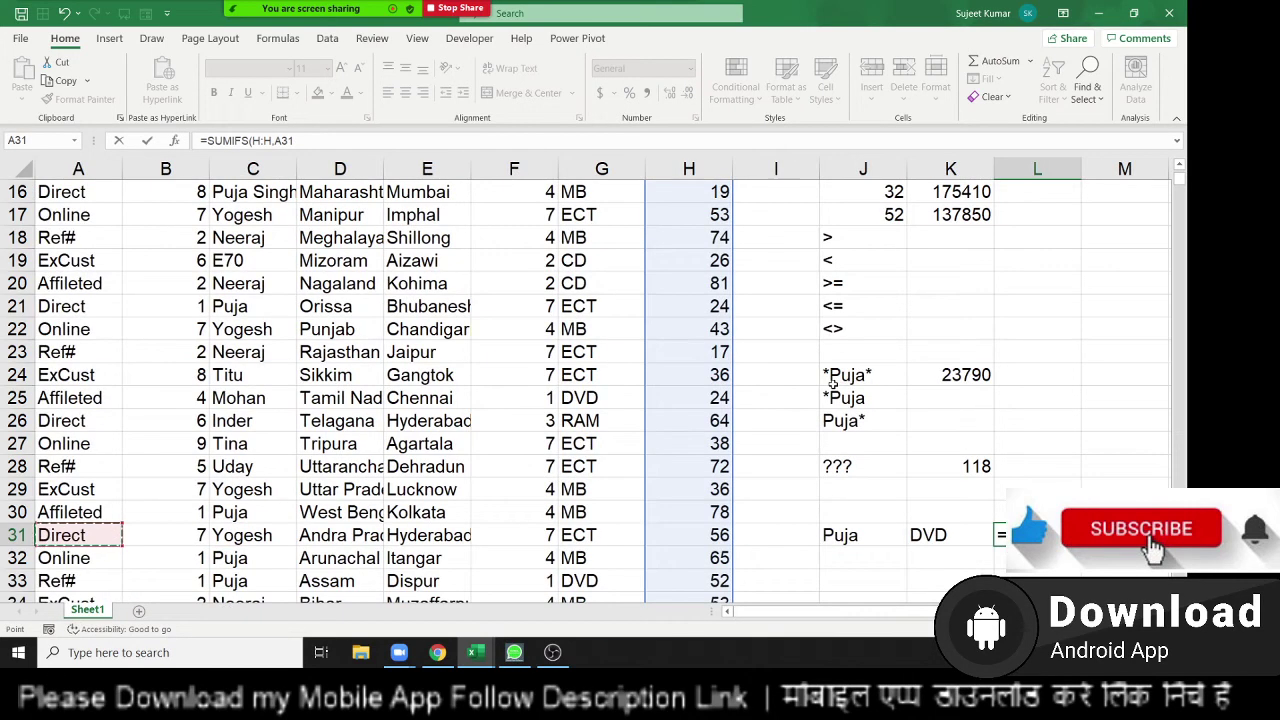
pyautogui.press('Right')
pyautogui.press('Right')
pyautogui.press('Left')
pyautogui.press('Left')
pyautogui.press('Right')
pyautogui.press('Right')
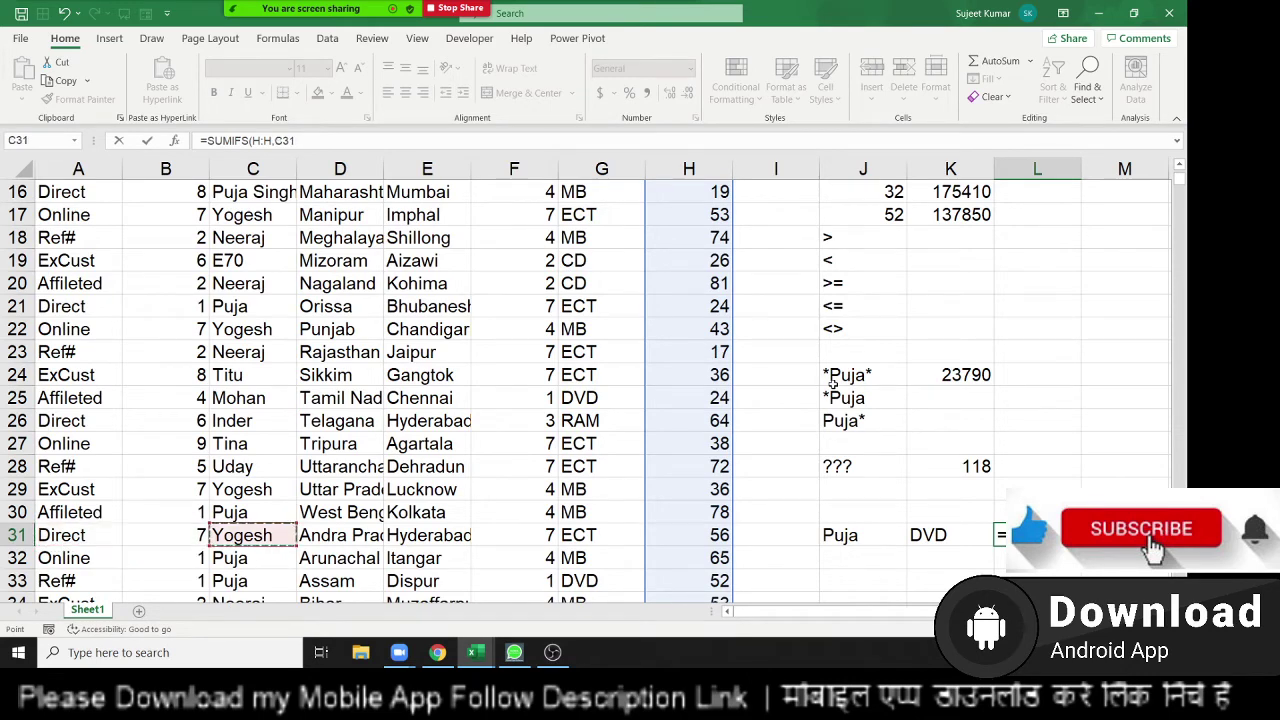
pyautogui.hotkey('ctrl', 'space')
pyautogui.write(',')
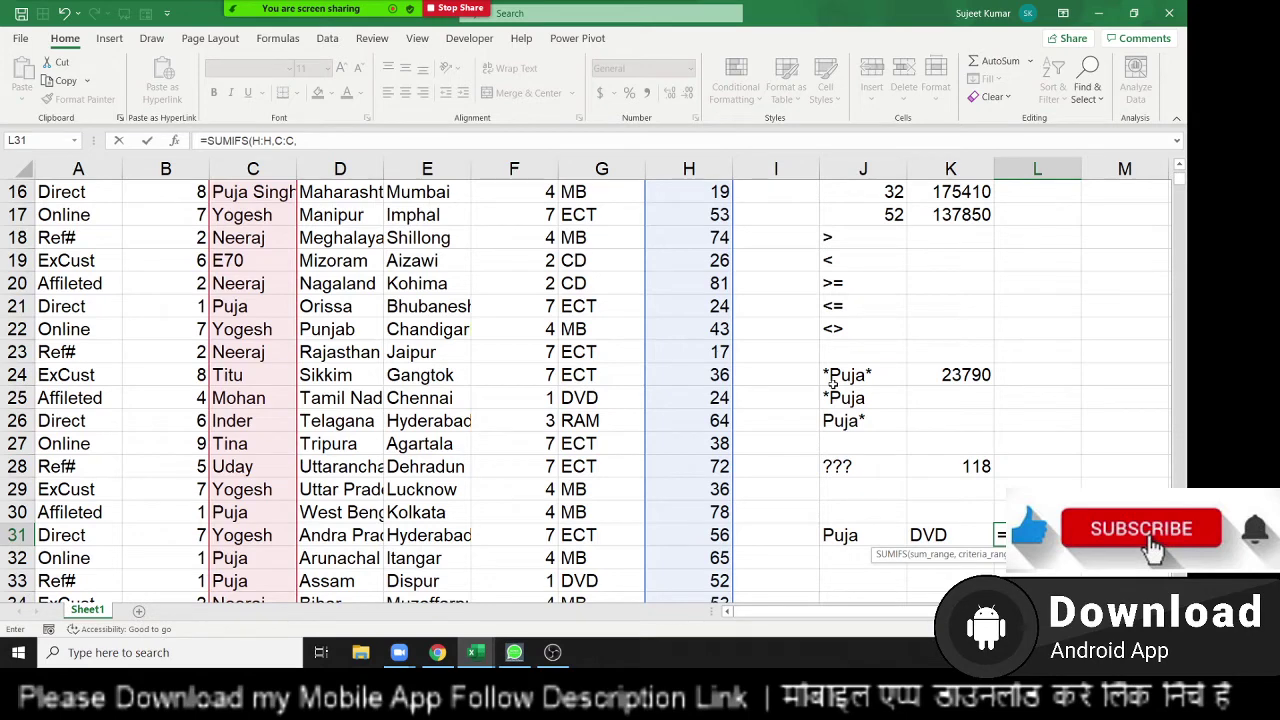
pyautogui.press('Left')
pyautogui.press('Left')
pyautogui.press('Left')
pyautogui.press('Left')
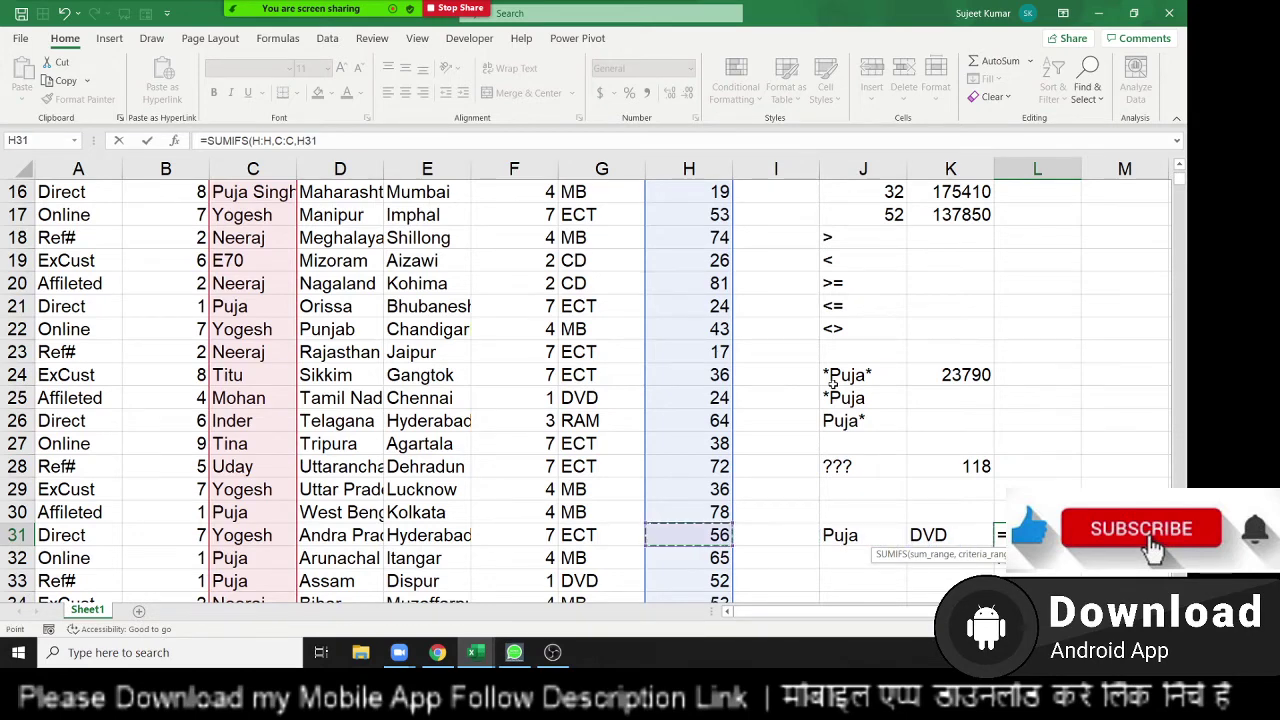
pyautogui.press('Left')
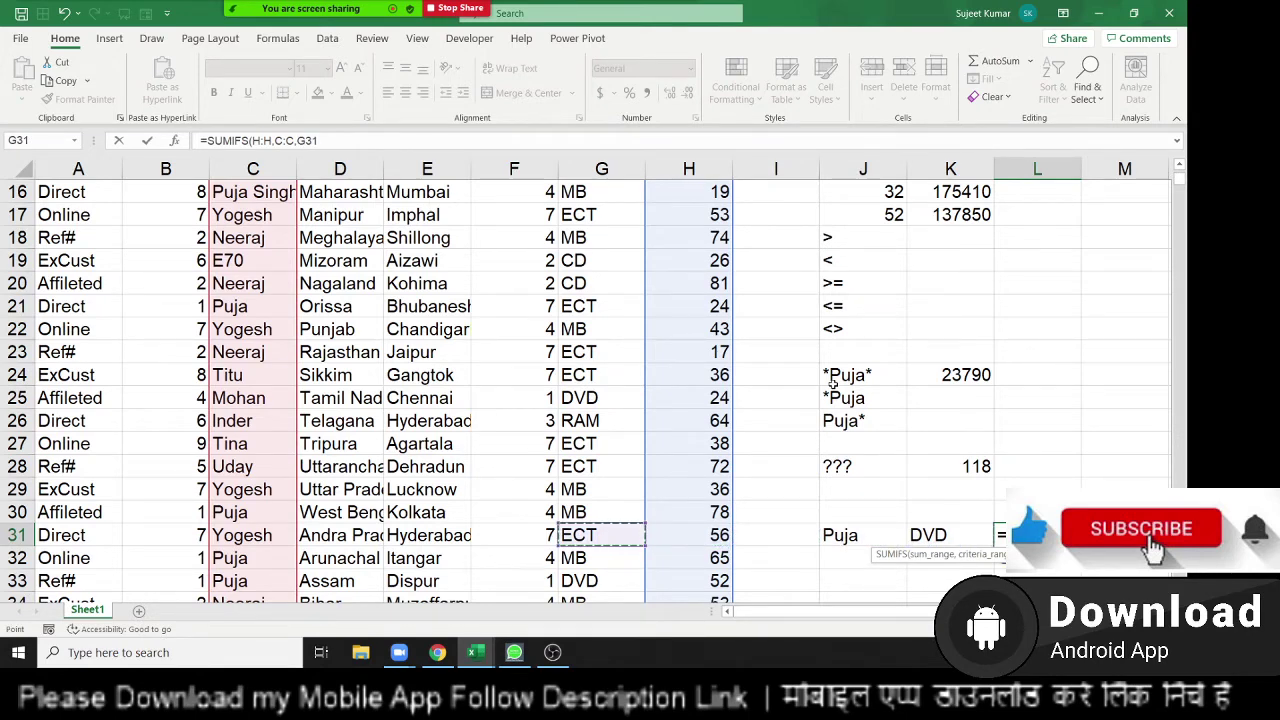
pyautogui.hotkey('ctrl', 'space')
pyautogui.write(',')
pyautogui.press('Left')
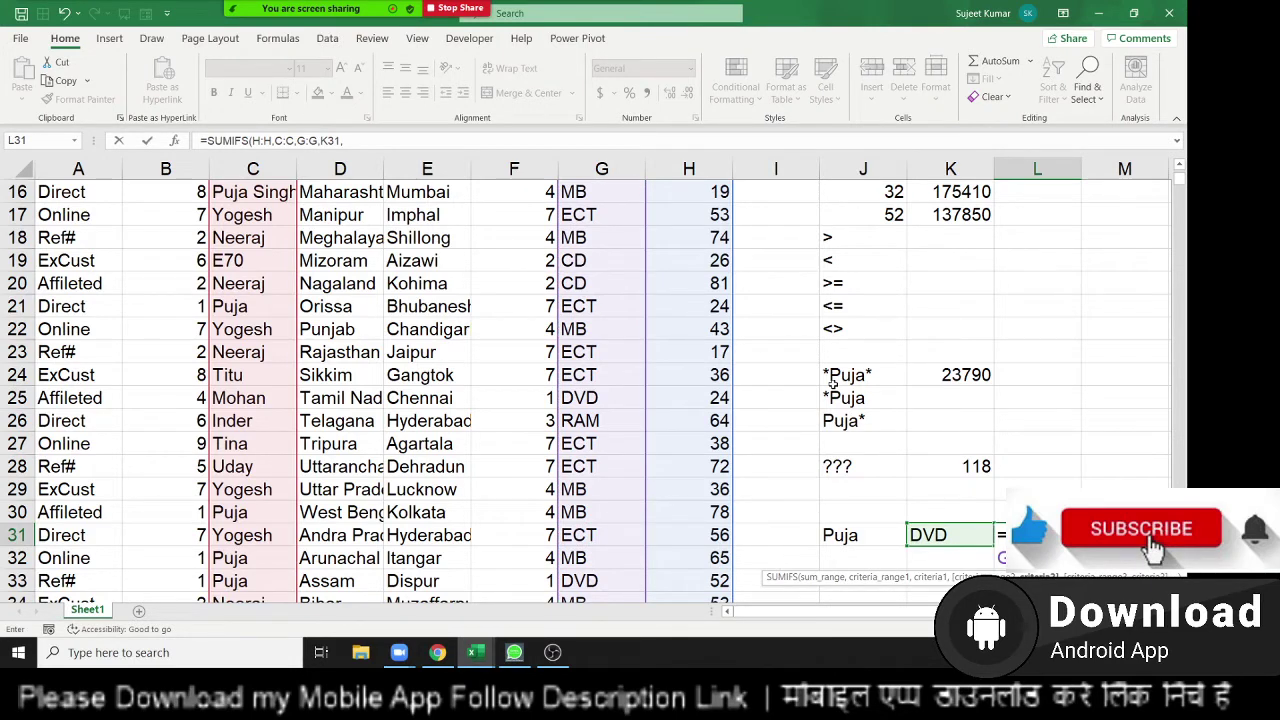
pyautogui.press('BackSpace')
# Step: Rewrite L31 as =SUMIFS(H:H,C:C,J31,G:G,K31) so it totals Puja's DVD Qty, 3640
pyautogui.press('Return')
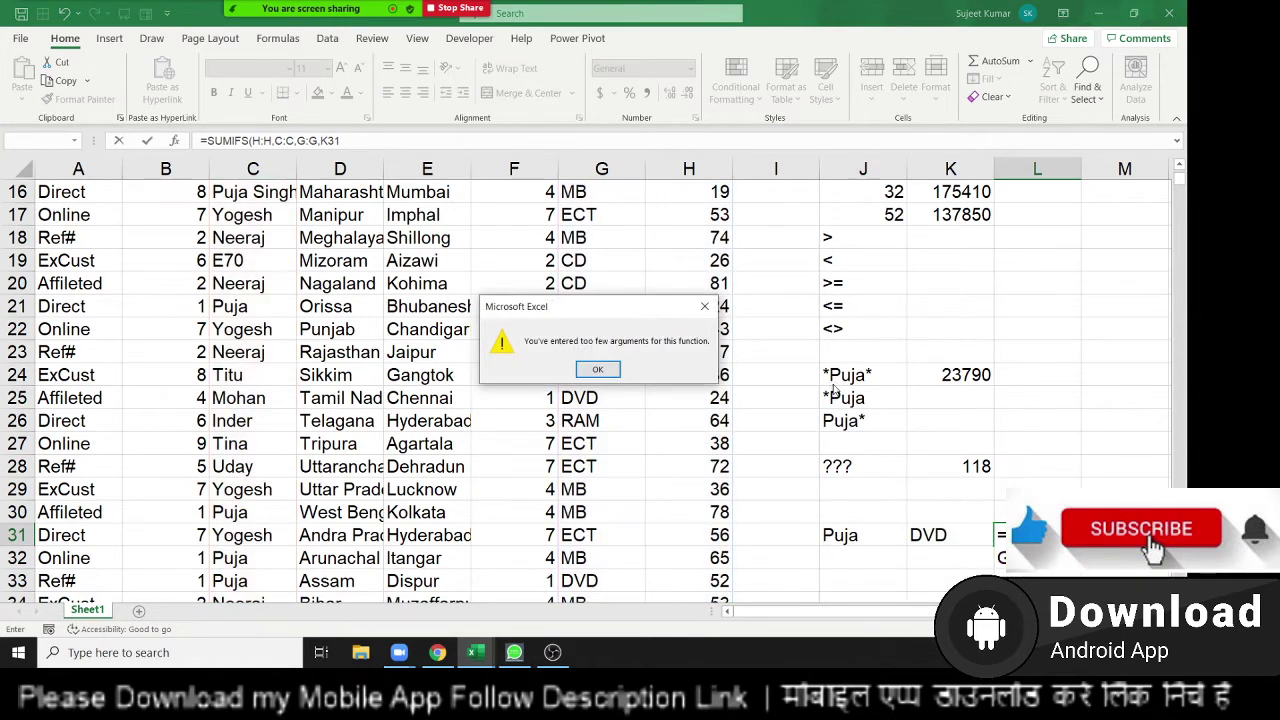
pyautogui.press('Return')
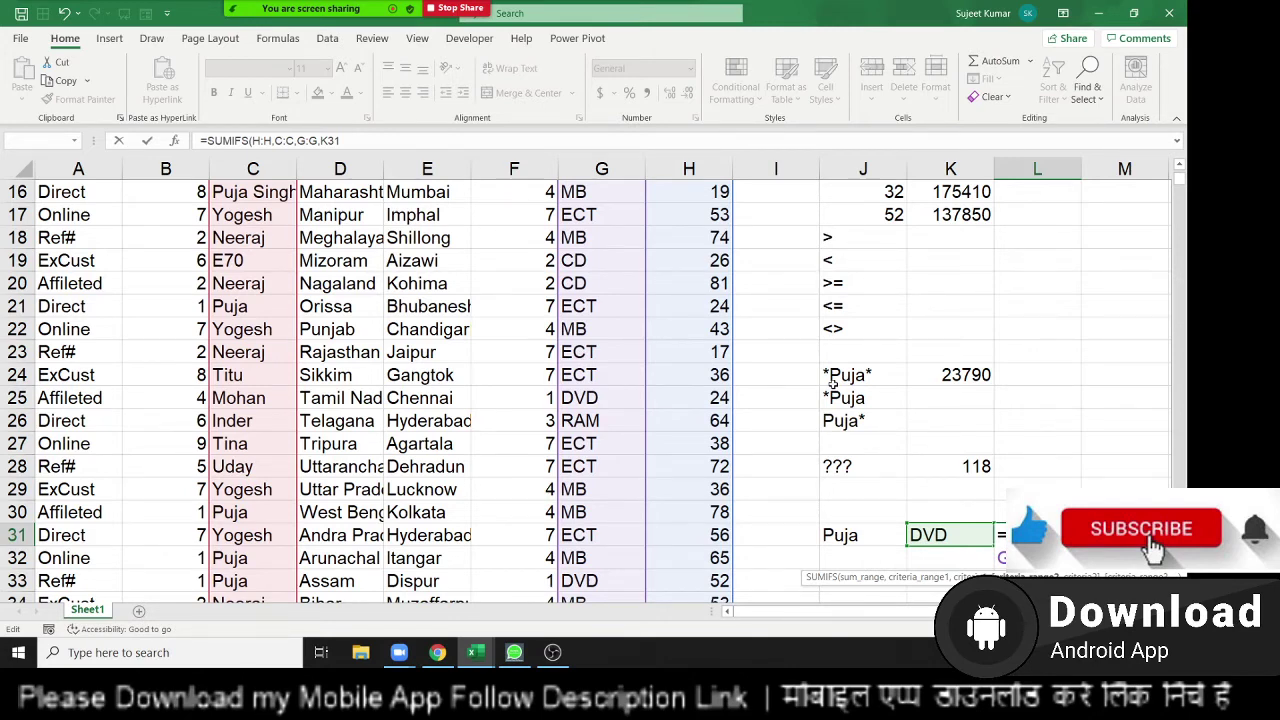
pyautogui.press('BackSpace')
pyautogui.press('BackSpace')
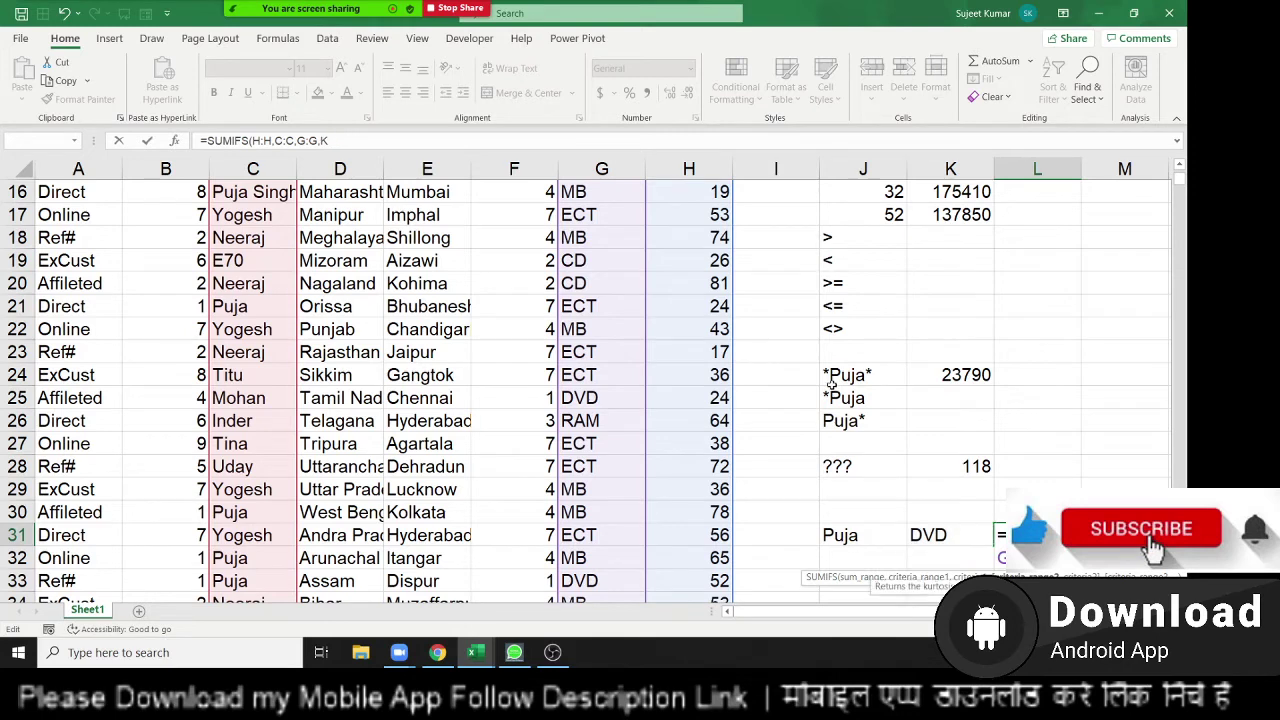
pyautogui.press('BackSpace')
pyautogui.press('BackSpace')
pyautogui.press('BackSpace')
pyautogui.press('BackSpace')
pyautogui.press('BackSpace')
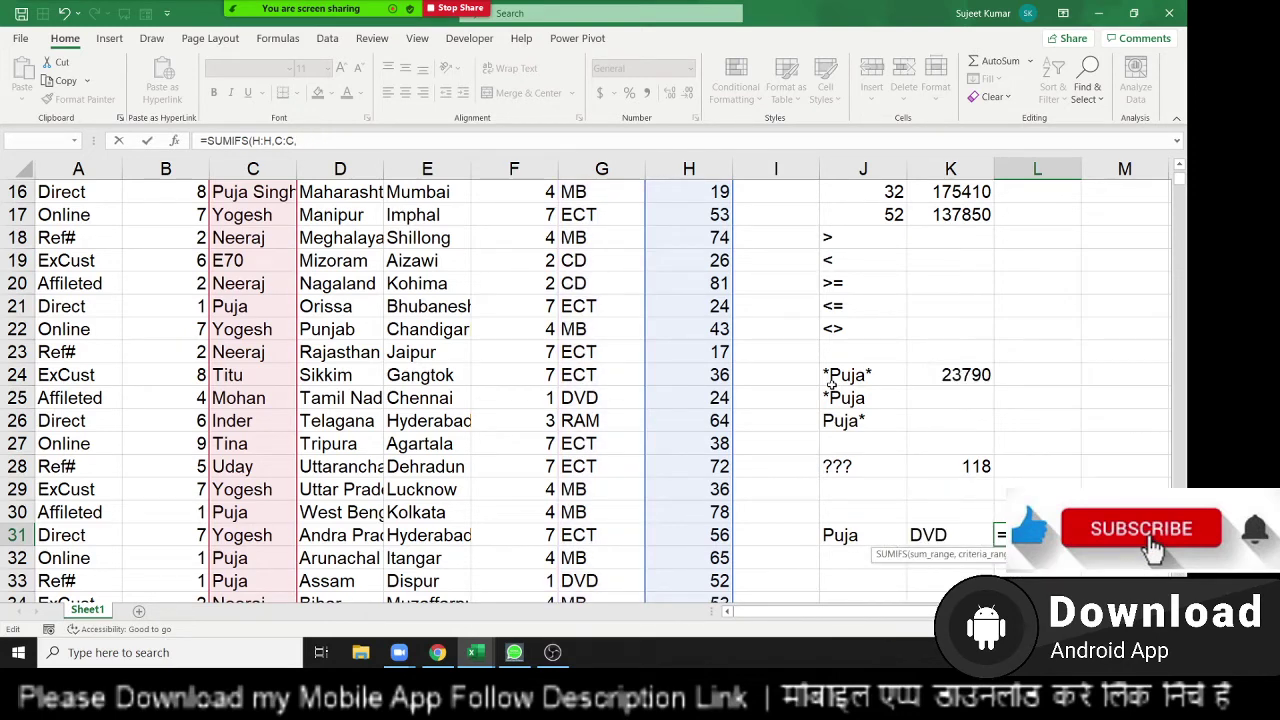
pyautogui.click(855, 537)
pyautogui.write(',')
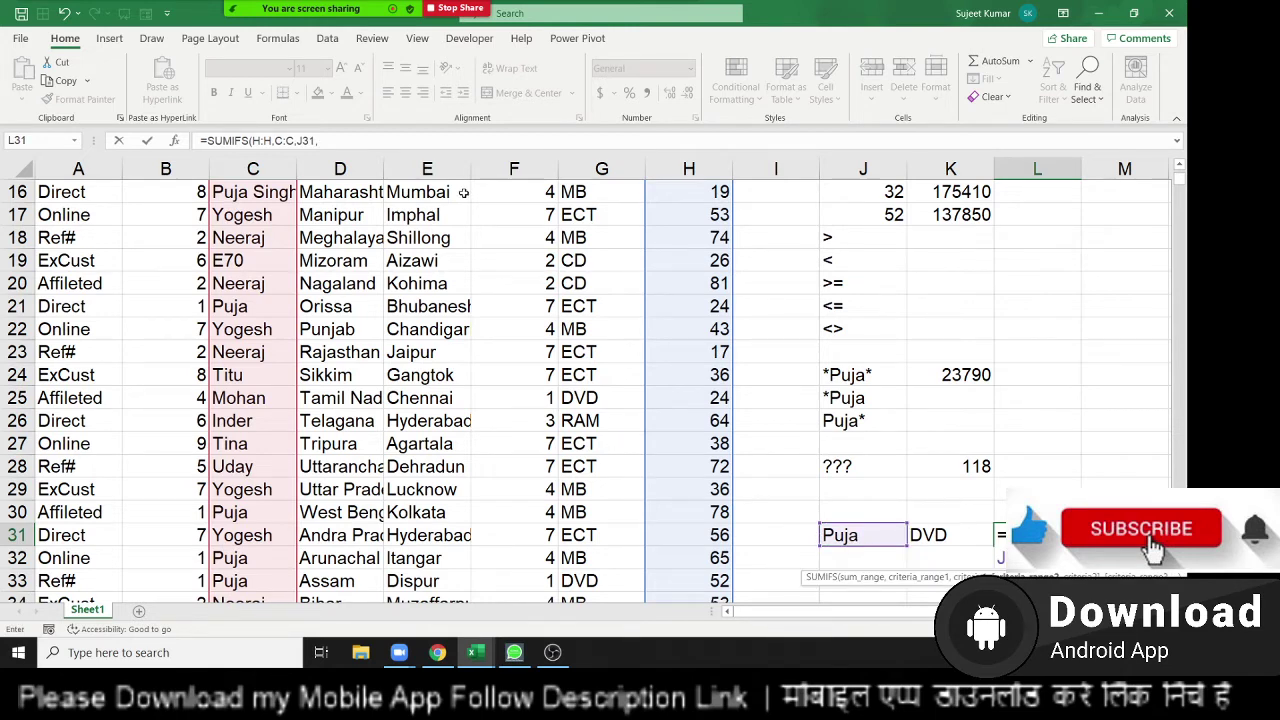
pyautogui.click(595, 169)
pyautogui.write(',')
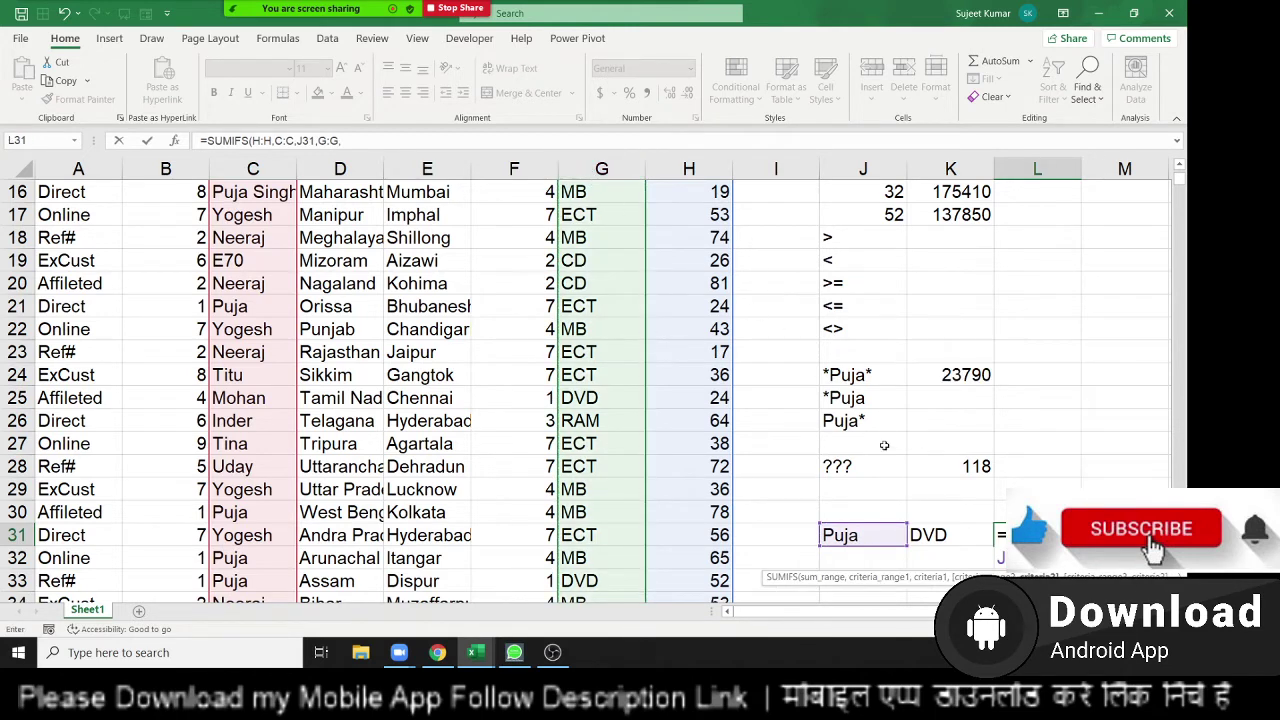
pyautogui.click(922, 536)
pyautogui.press('Return')
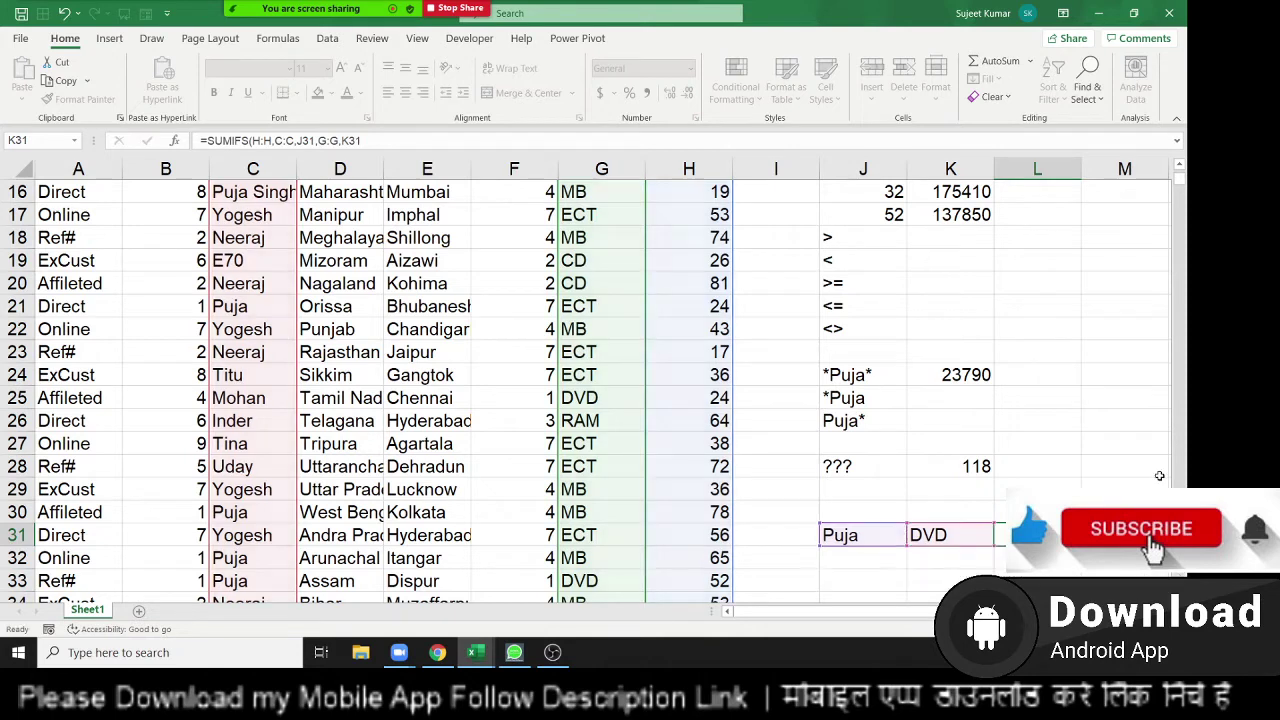
# Step: Recheck L31's formula, then select M4 beside the totals at the top
pyautogui.press('Up')
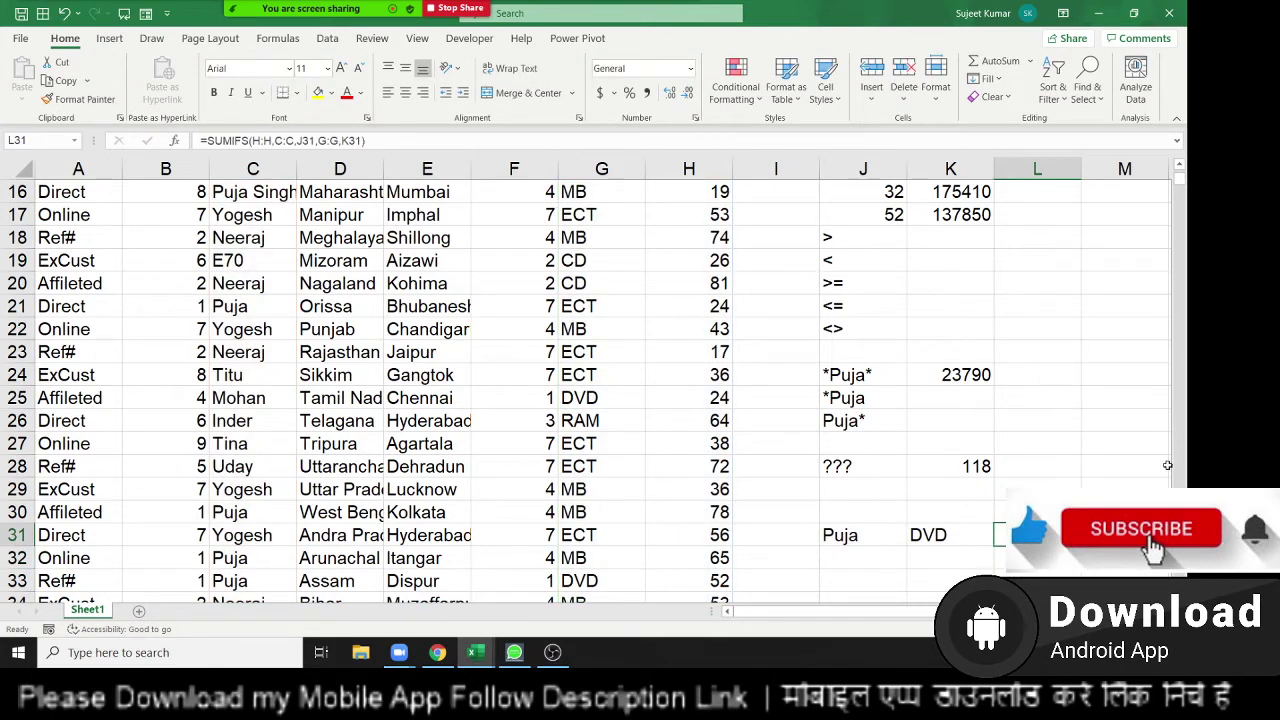
pyautogui.moveTo(863, 480); pyautogui.dragTo(840, 240)
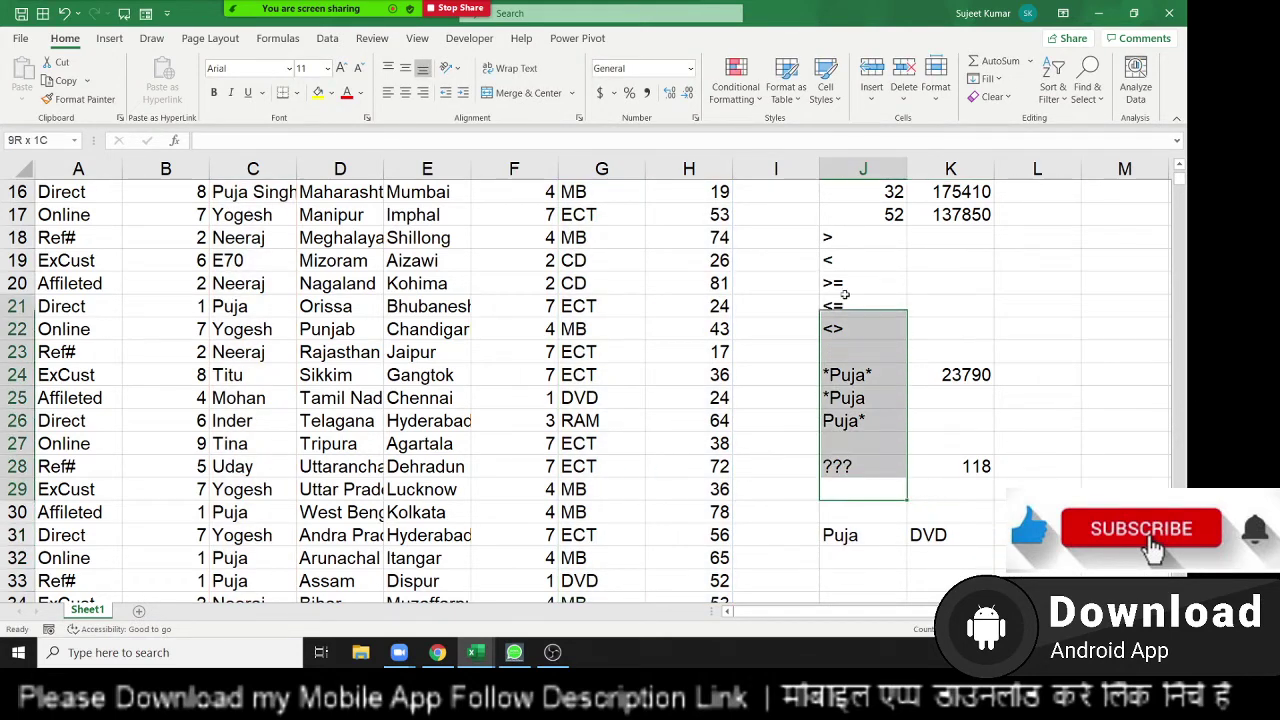
pyautogui.scroll(-1, 856, 371)
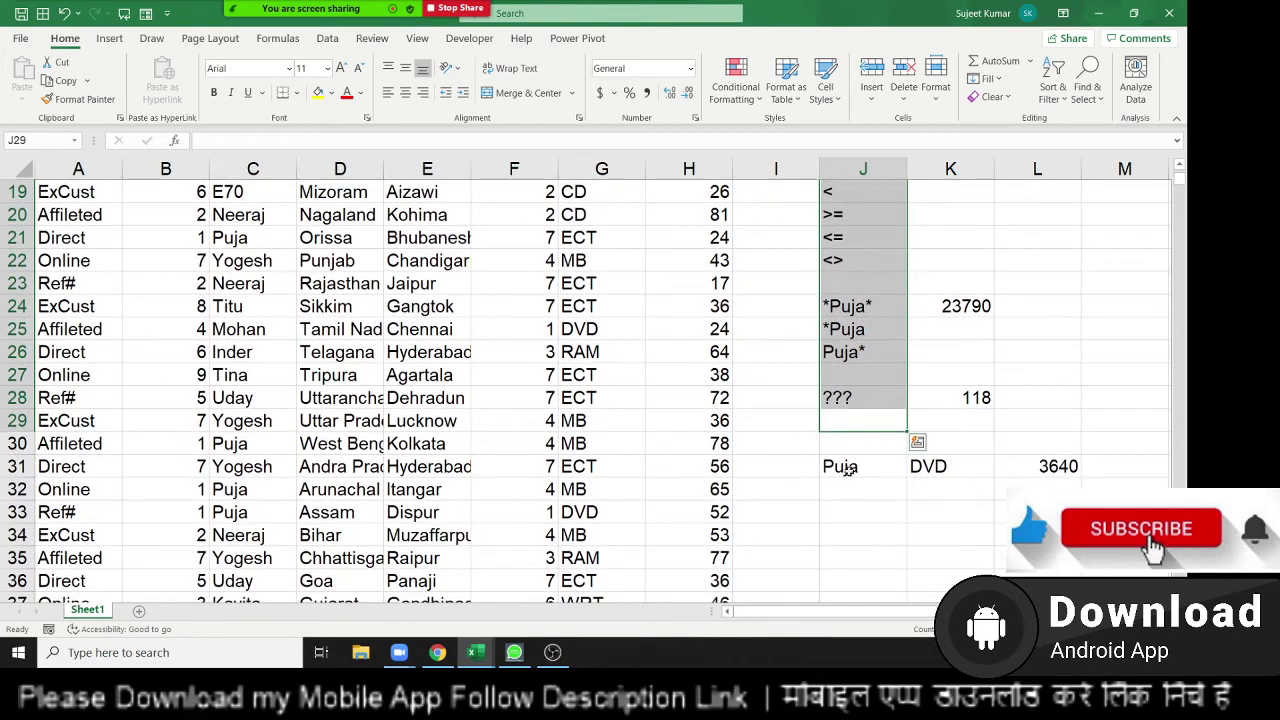
pyautogui.click(848, 488)
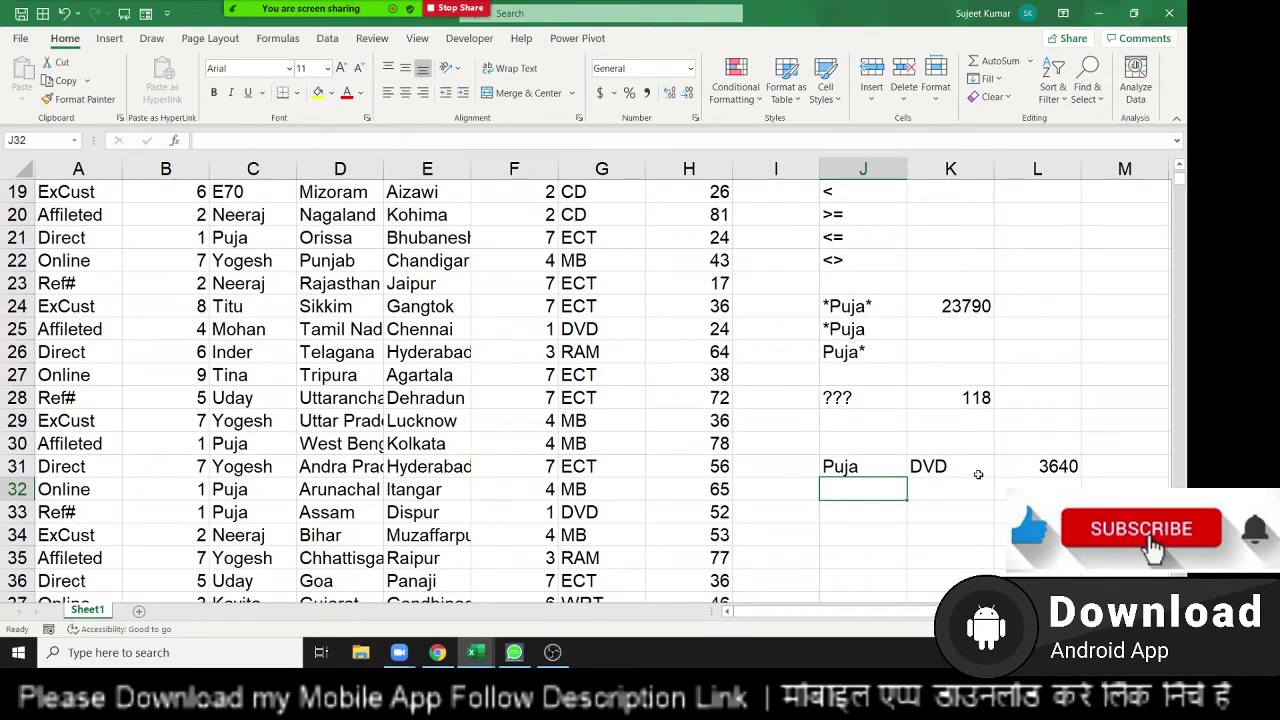
pyautogui.click(1015, 465)
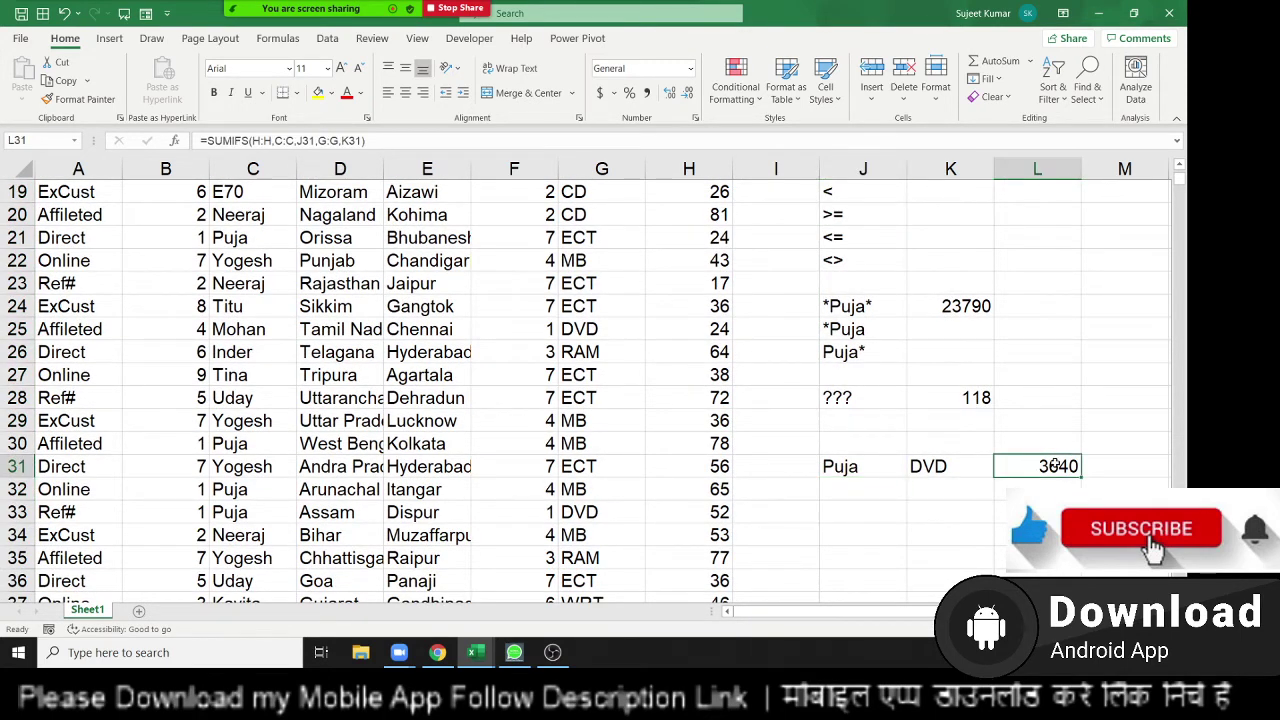
pyautogui.press('Up')
pyautogui.press('Up')
pyautogui.press('Up')
pyautogui.press('Up')
pyautogui.press('Up')
pyautogui.press('Up')
pyautogui.press('Up')
pyautogui.press('Up')
pyautogui.press('Up')
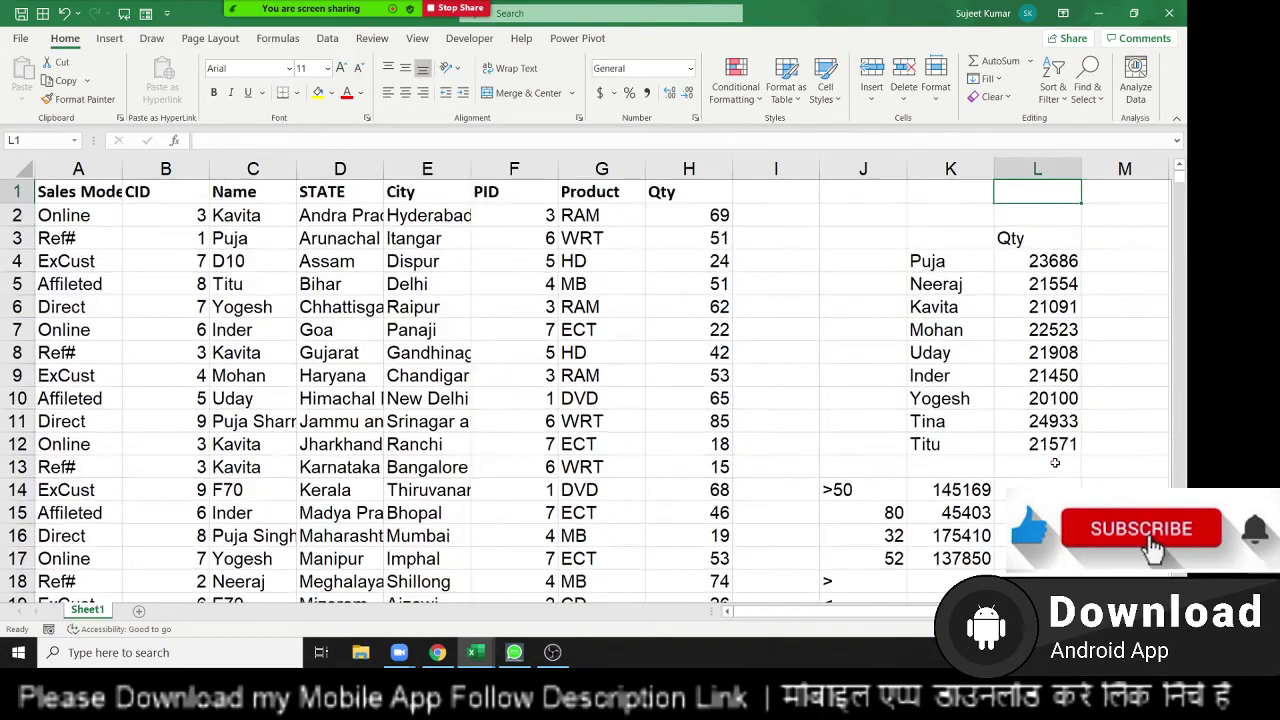
pyautogui.press('Right')
pyautogui.press('Right')
pyautogui.press('Right')
pyautogui.press('Right')
pyautogui.press('Down')
pyautogui.press('Down')
pyautogui.press('Down')
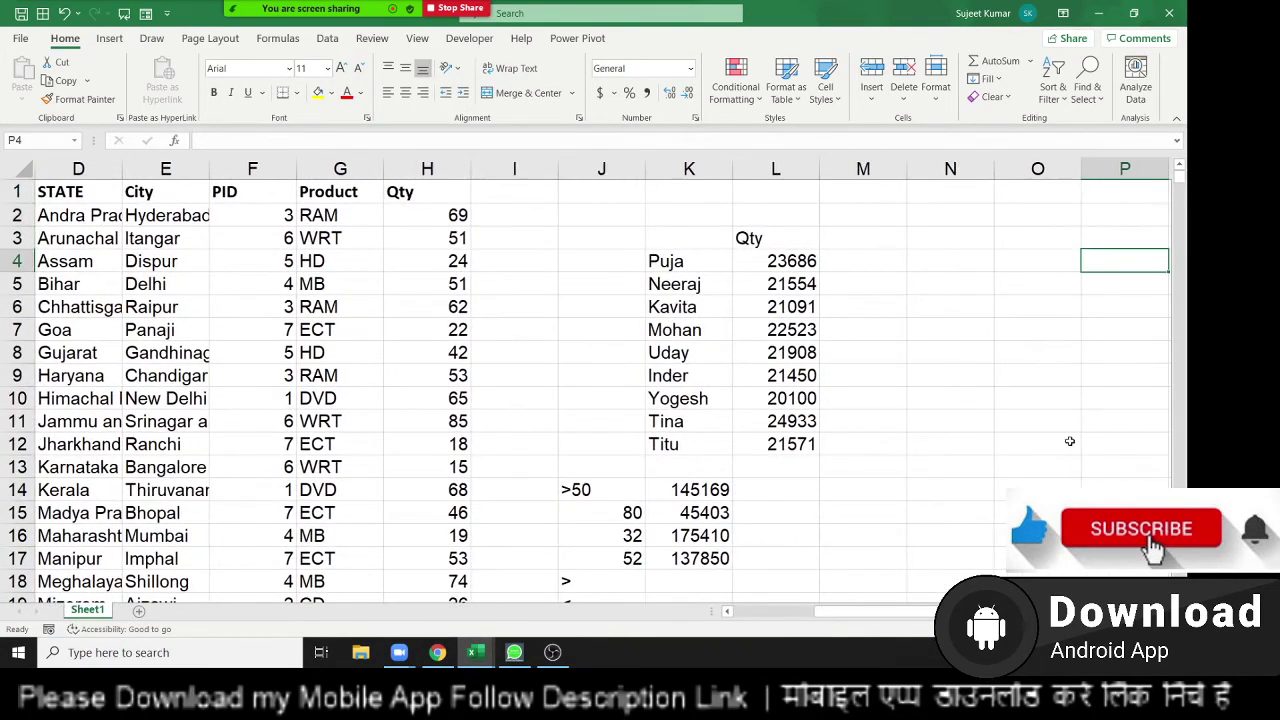
pyautogui.click(867, 258)
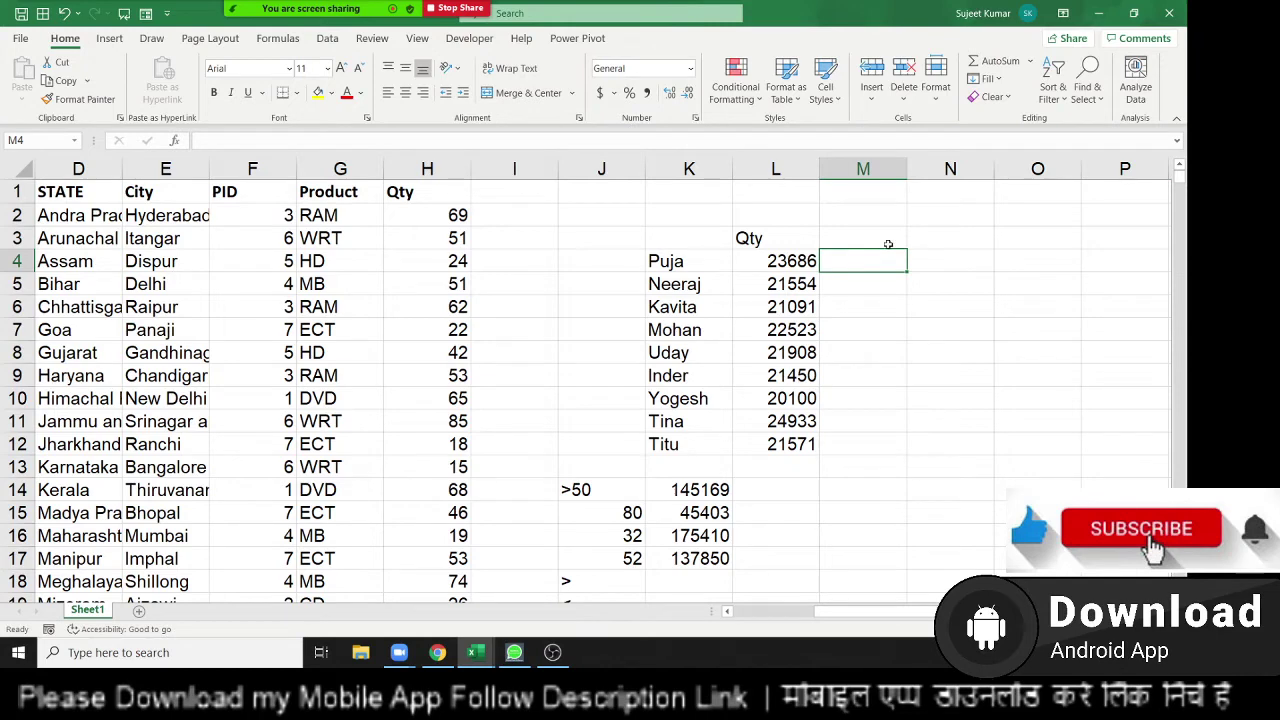
# Step: Start an AVERAGEIF in M4 using the whole Name column C as its range
pyautogui.write('=av')
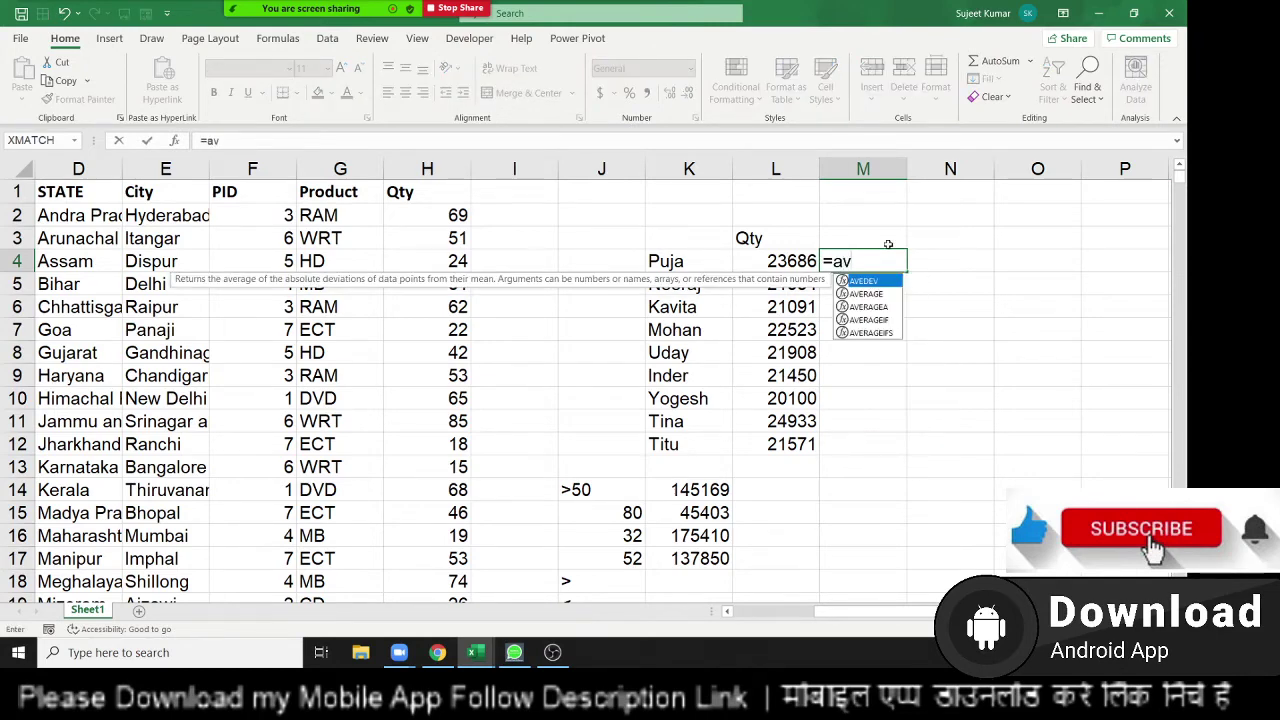
pyautogui.press('Down')
pyautogui.press('Down')
pyautogui.press('Down')
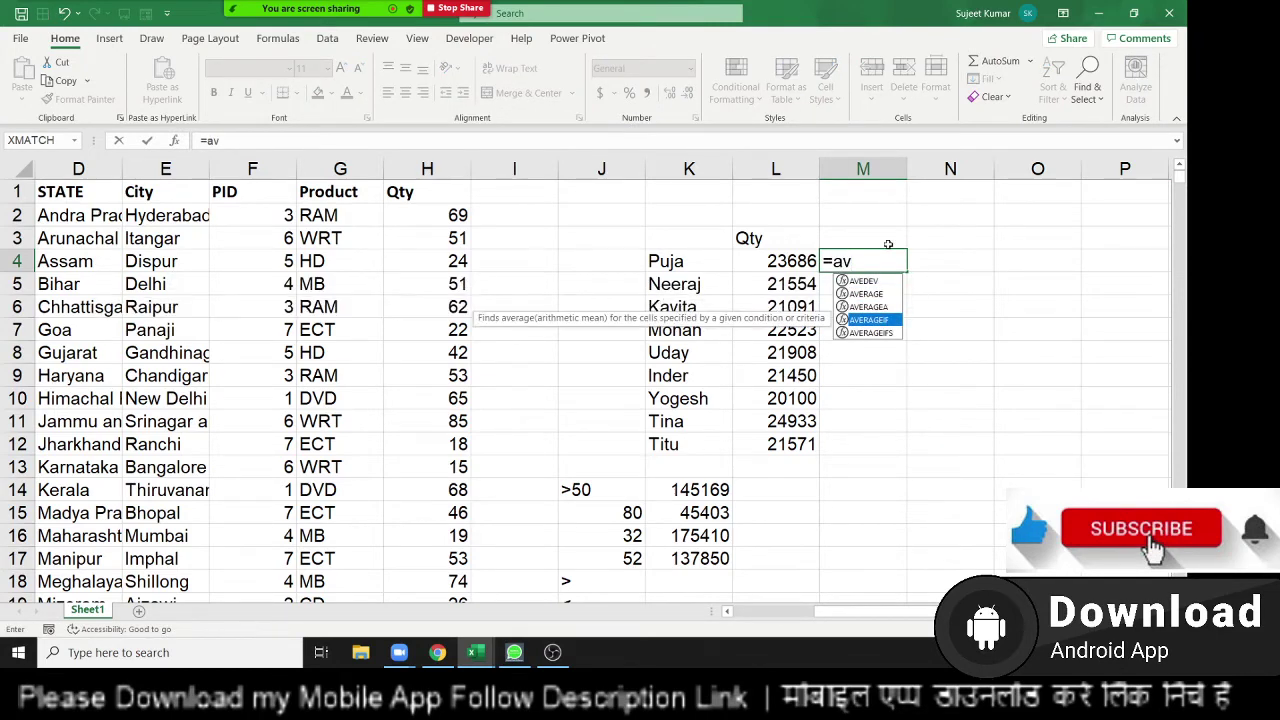
pyautogui.press('Tab')
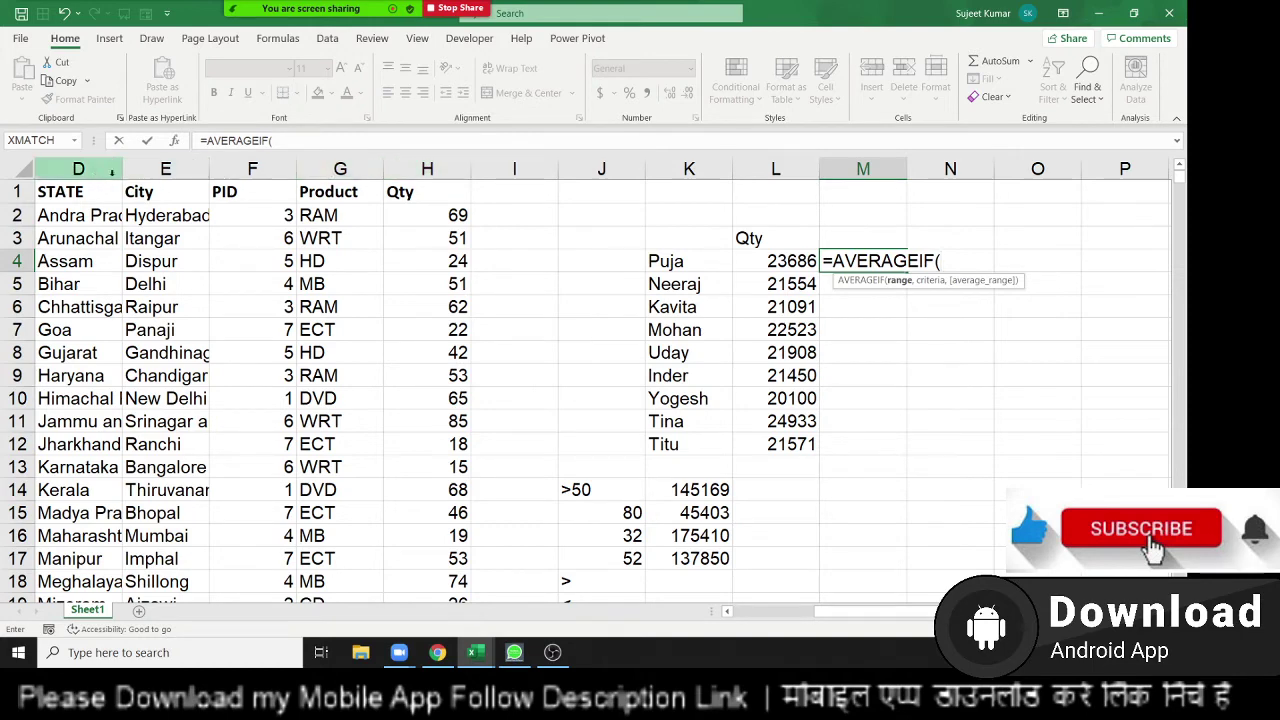
pyautogui.click(181, 215)
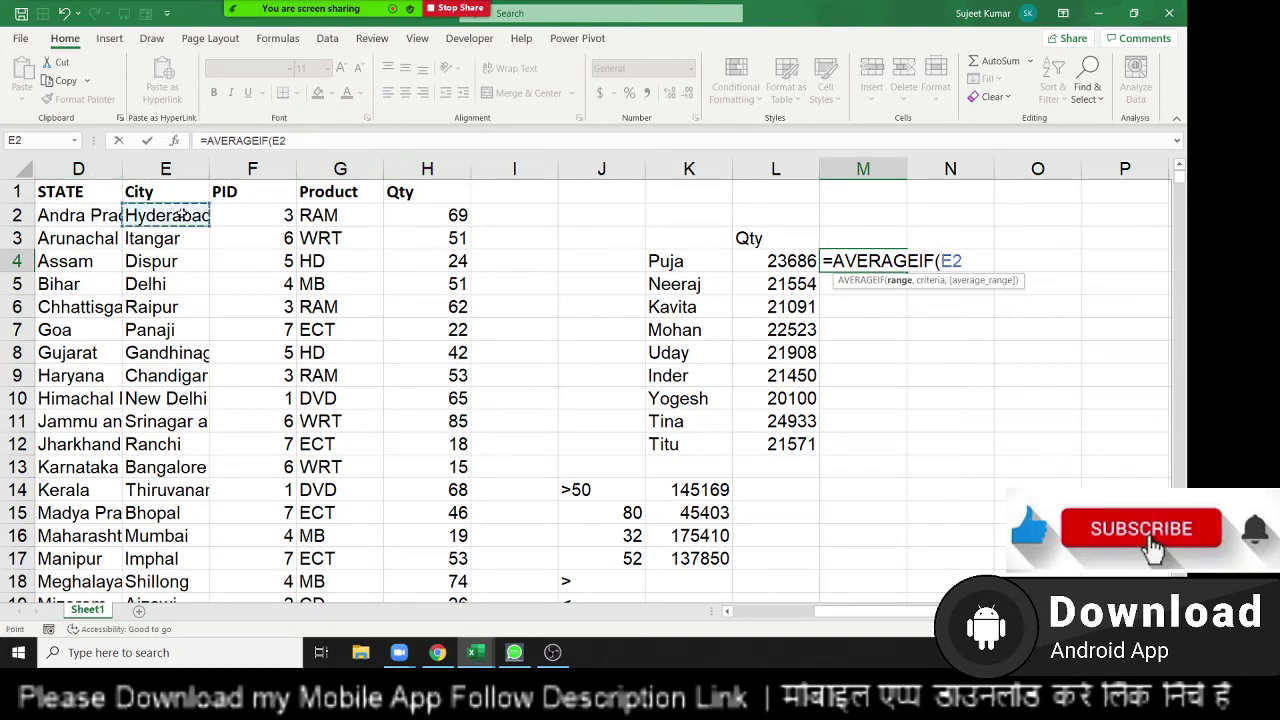
pyautogui.press('Left')
# Step: Finish it with criterion K4 and the Qty column H, giving Puja's average 52.05714
pyautogui.press('Left')
pyautogui.press('Left')
pyautogui.press('Right')
pyautogui.hotkey('ctrl', 'space')
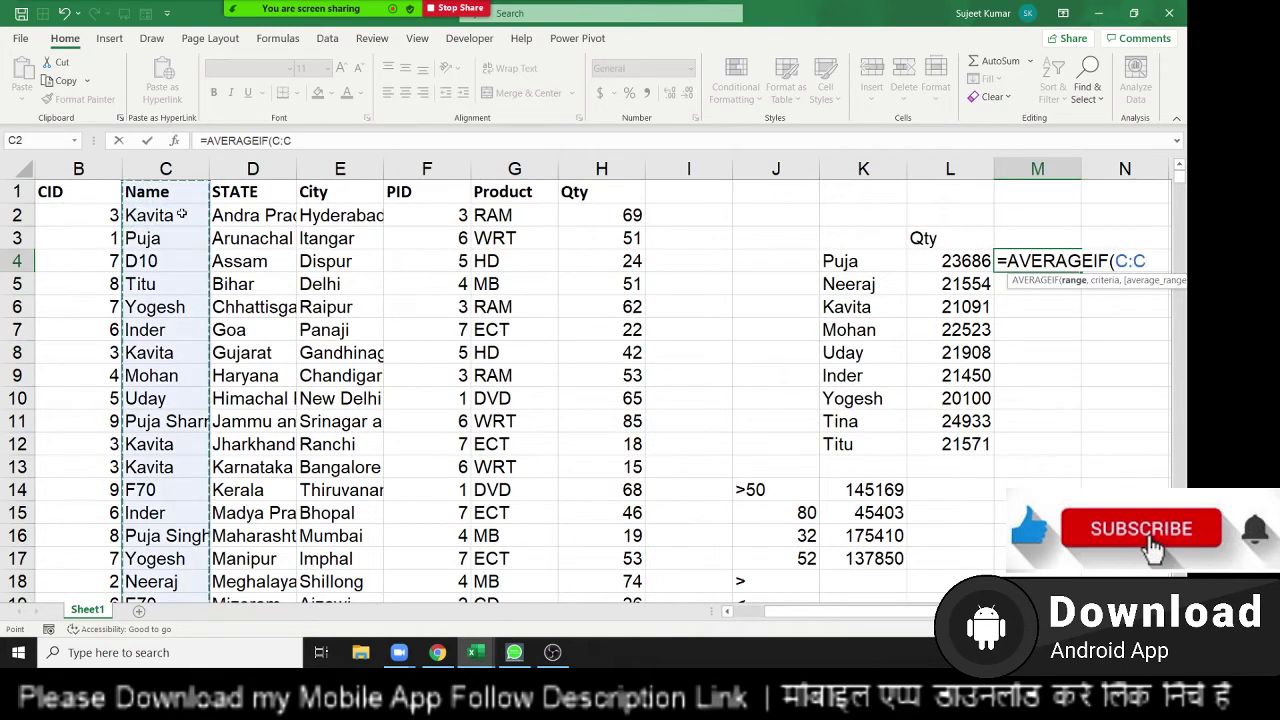
pyautogui.write(',')
pyautogui.press('Left')
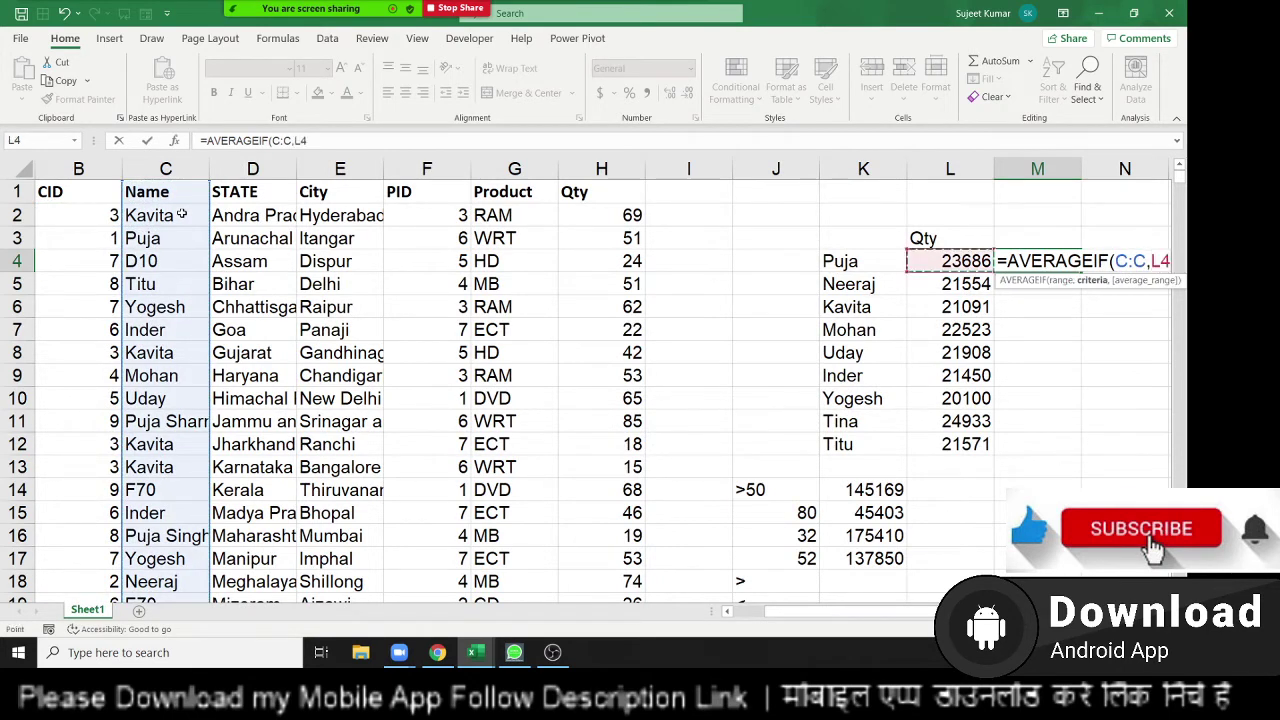
pyautogui.press('Left')
pyautogui.write(',')
pyautogui.press('Left')
pyautogui.press('Left')
pyautogui.press('Left')
pyautogui.press('Left')
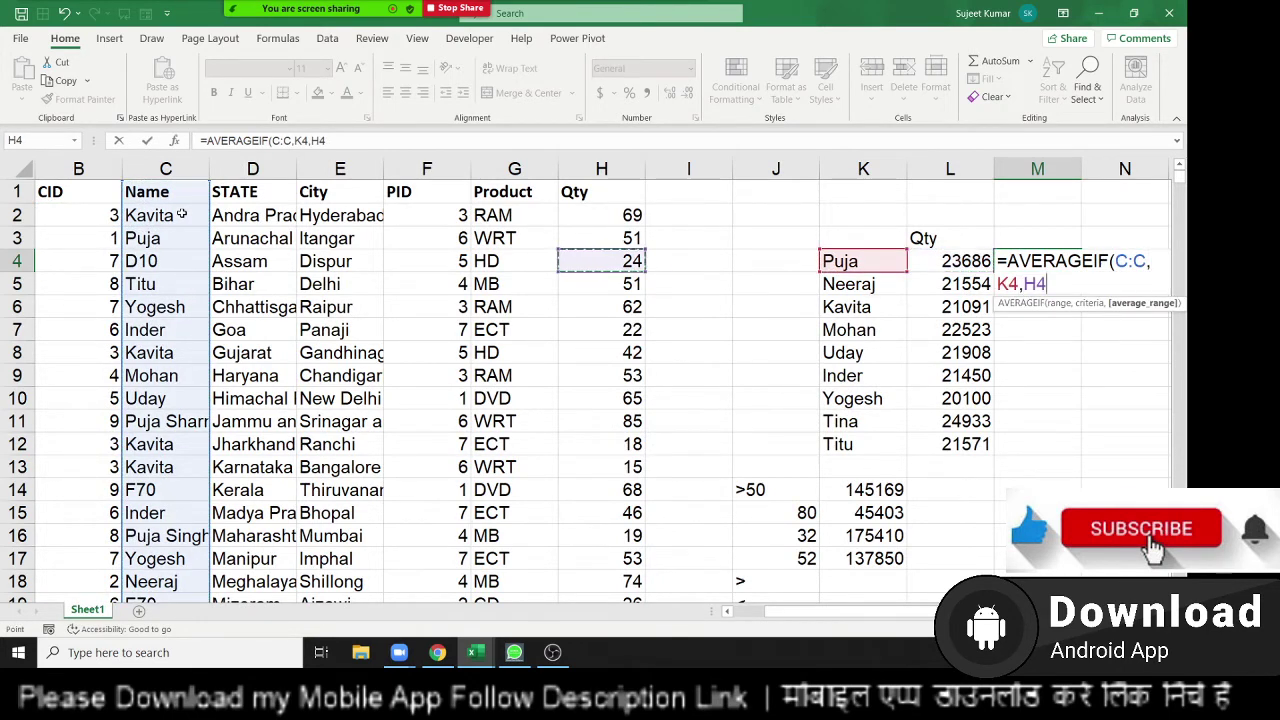
pyautogui.press('Left')
pyautogui.press('Right')
pyautogui.hotkey('ctrl', 'space')
pyautogui.press('Return')
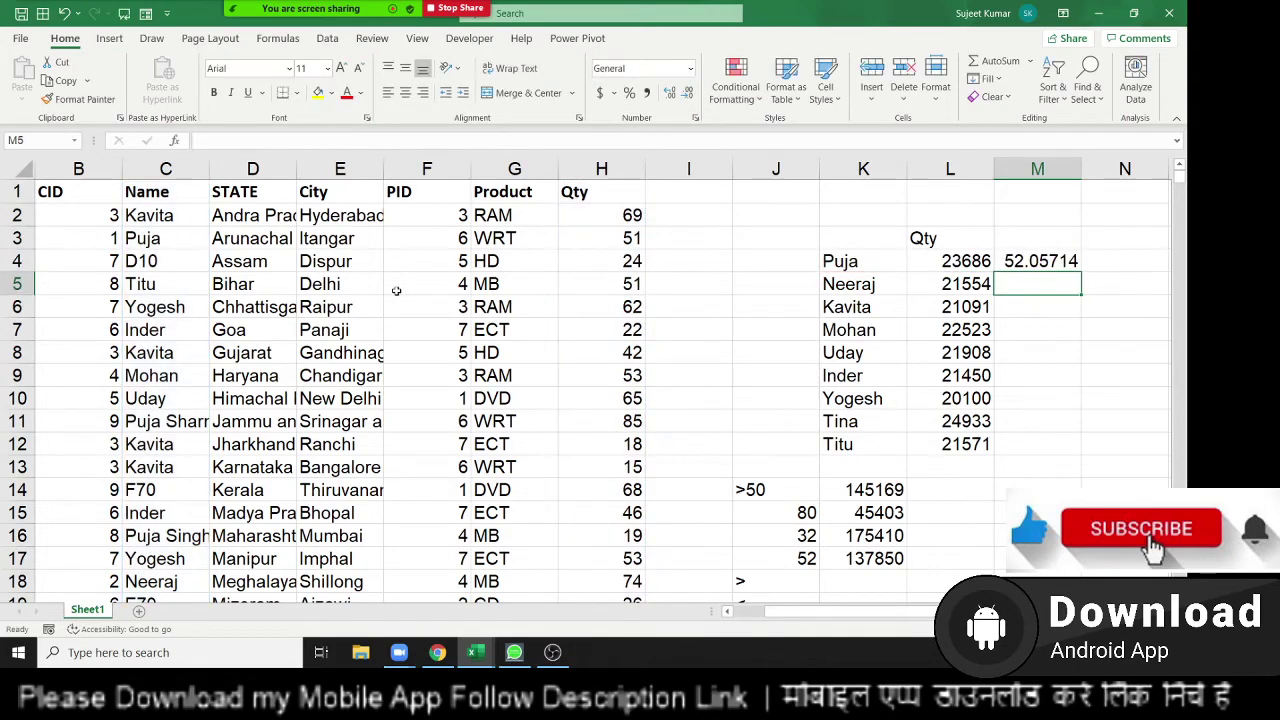
pyautogui.scroll(-3, 735, 390)
pyautogui.moveTo(763, 284); pyautogui.dragTo(868, 558)
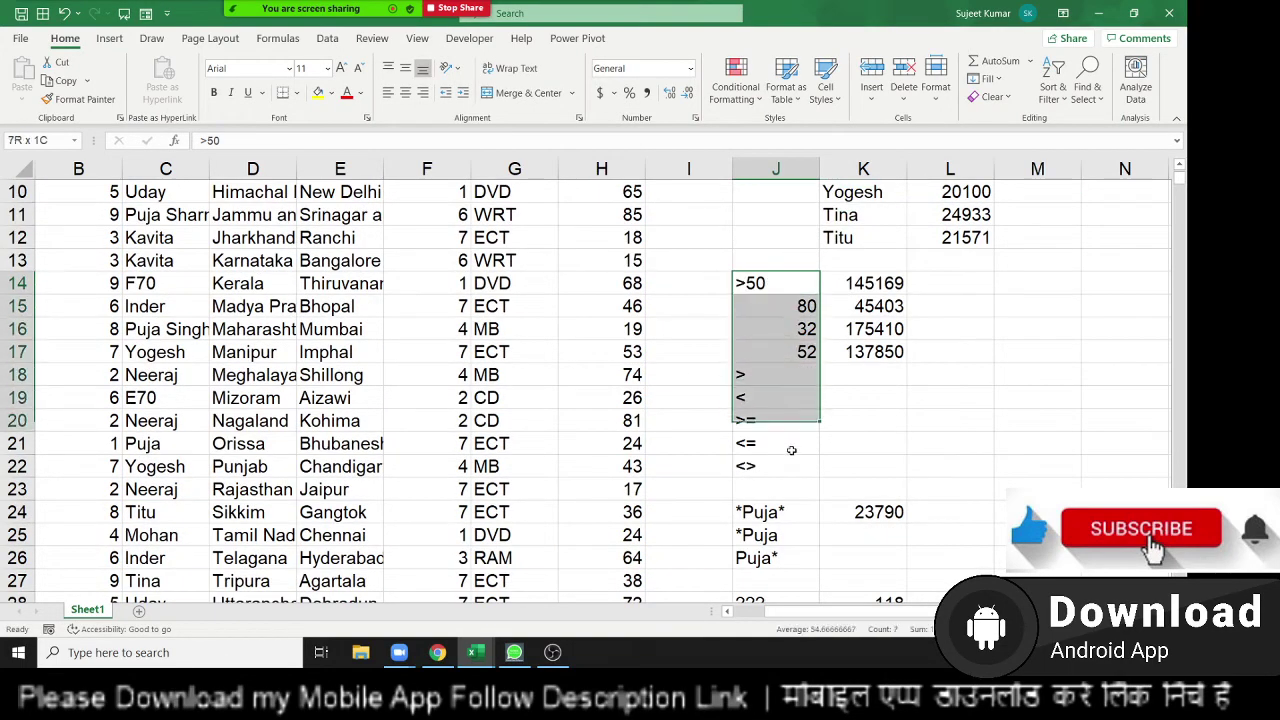
pyautogui.scroll(-2, 871, 538)
pyautogui.scroll(-1, 871, 538)
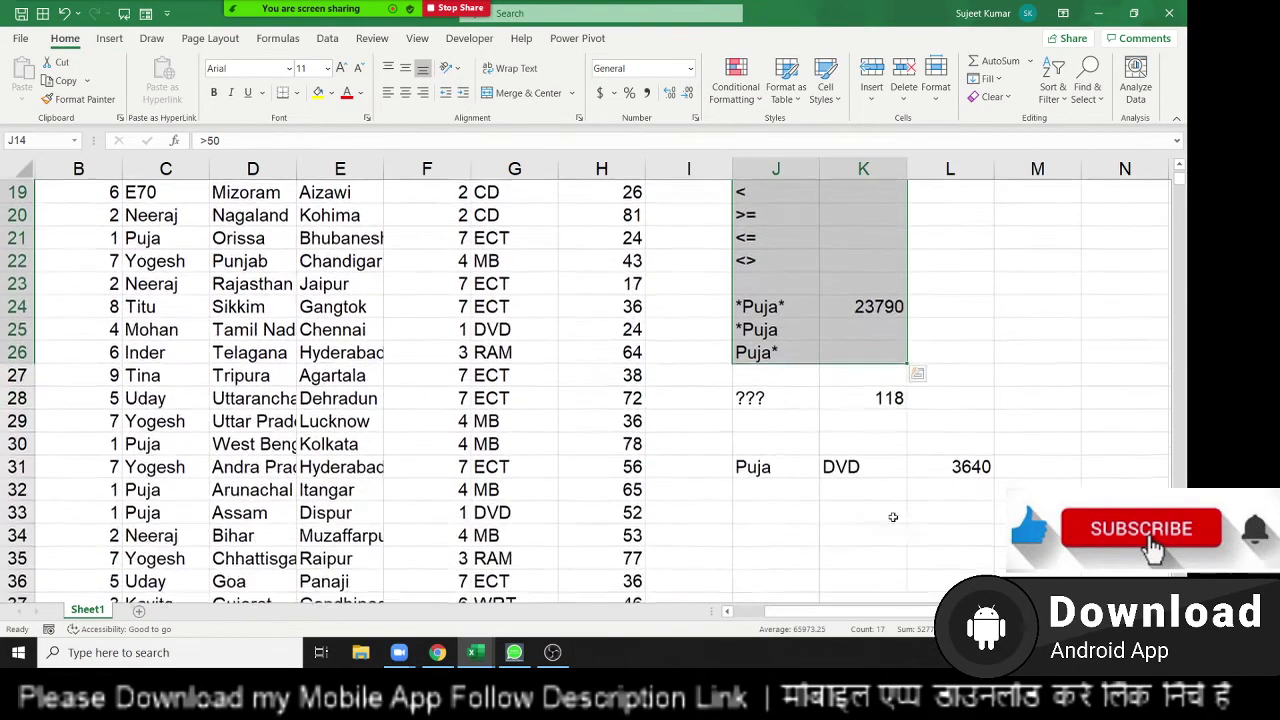
# Step: Start an AVERAGEIFS in M31 averaging Qty column H, with Name column C as first criteria range
pyautogui.click(1031, 466)
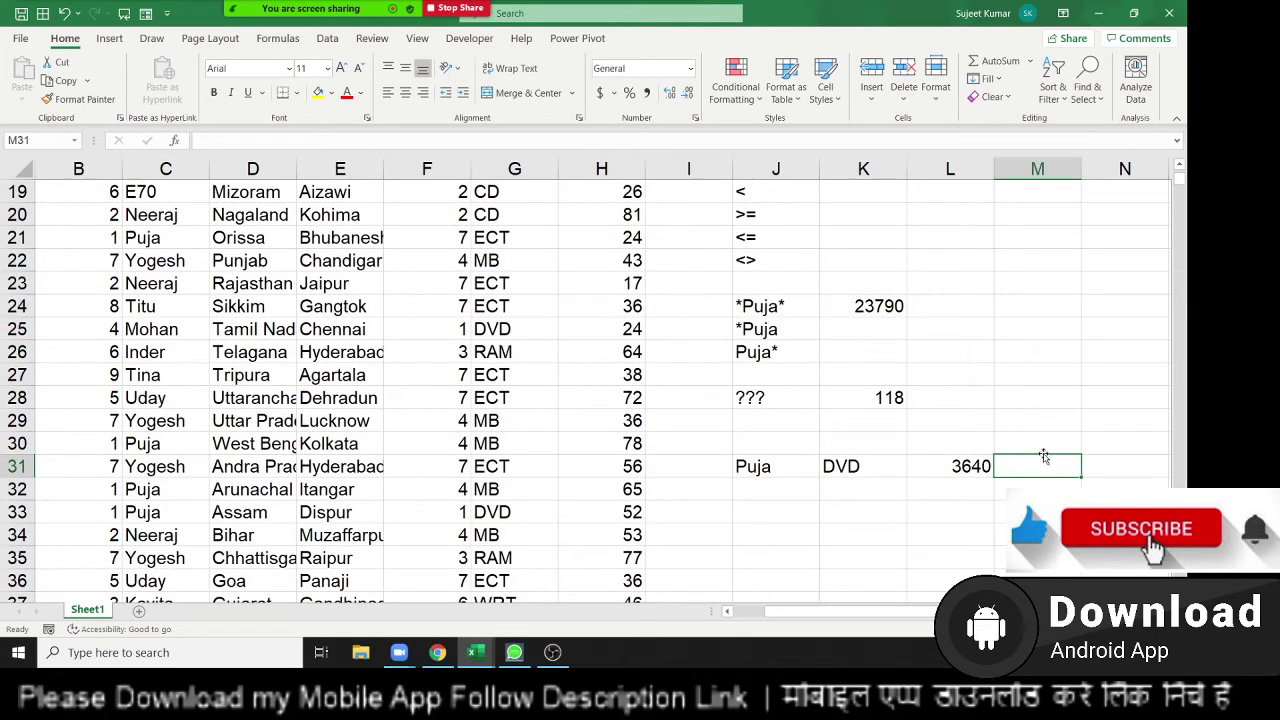
pyautogui.write('=a')
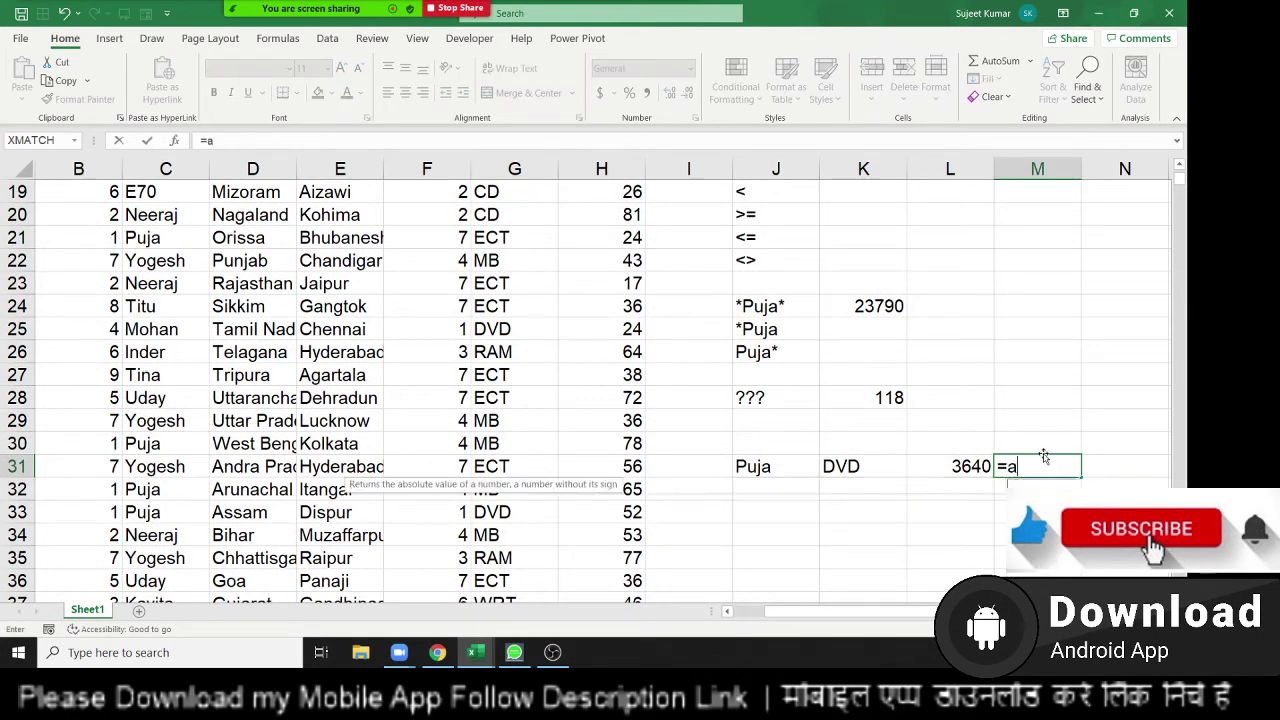
pyautogui.write('v')
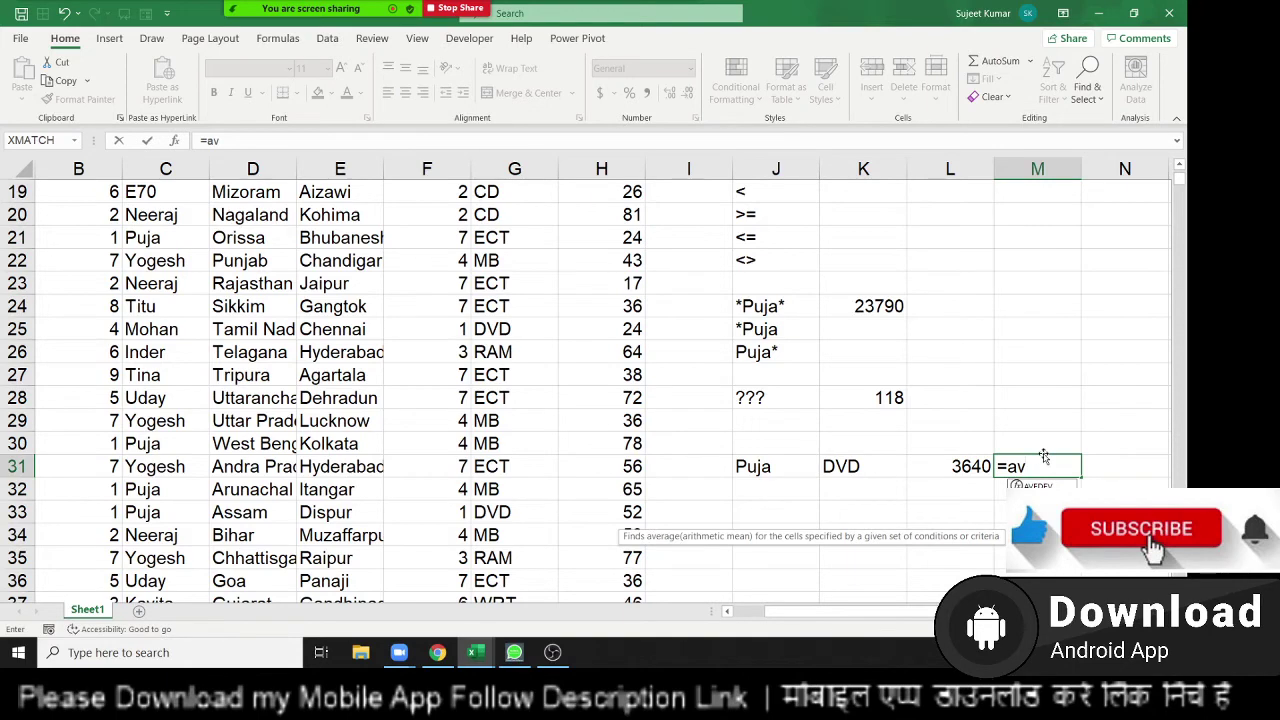
pyautogui.press('Down')
pyautogui.press('Tab')
pyautogui.scroll(6, 620, 432)
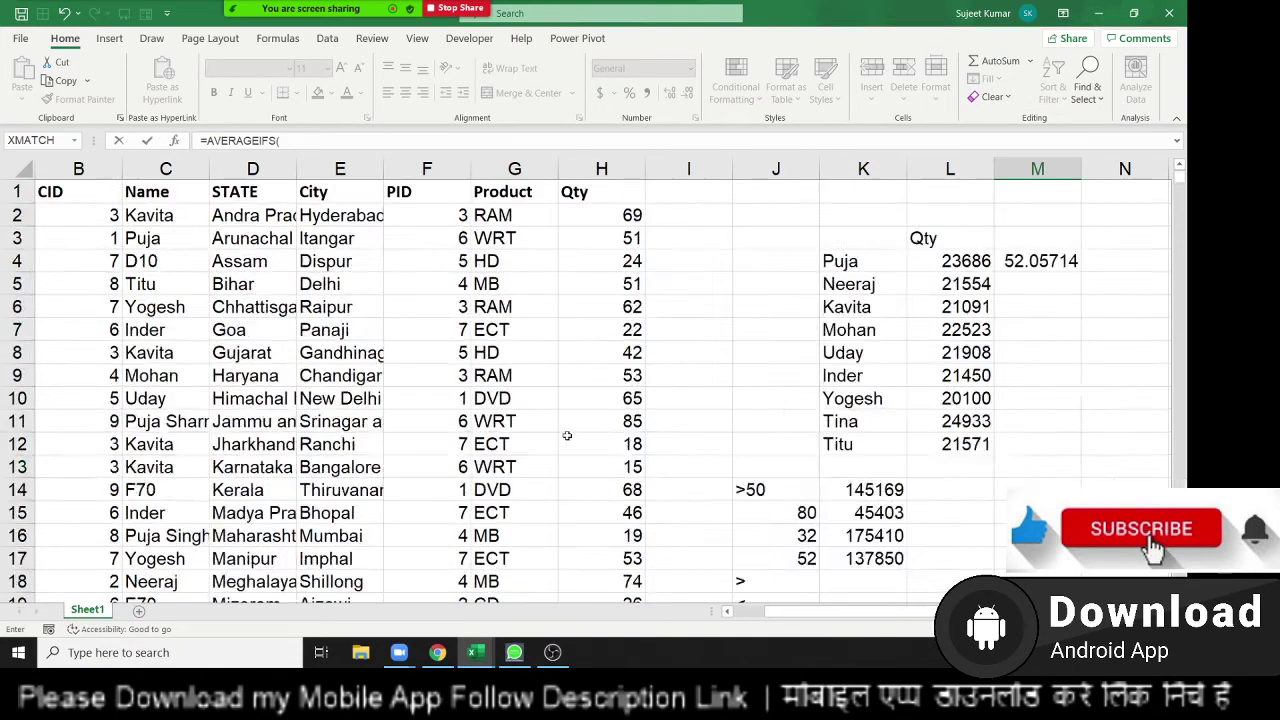
pyautogui.click(601, 168)
pyautogui.write(',')
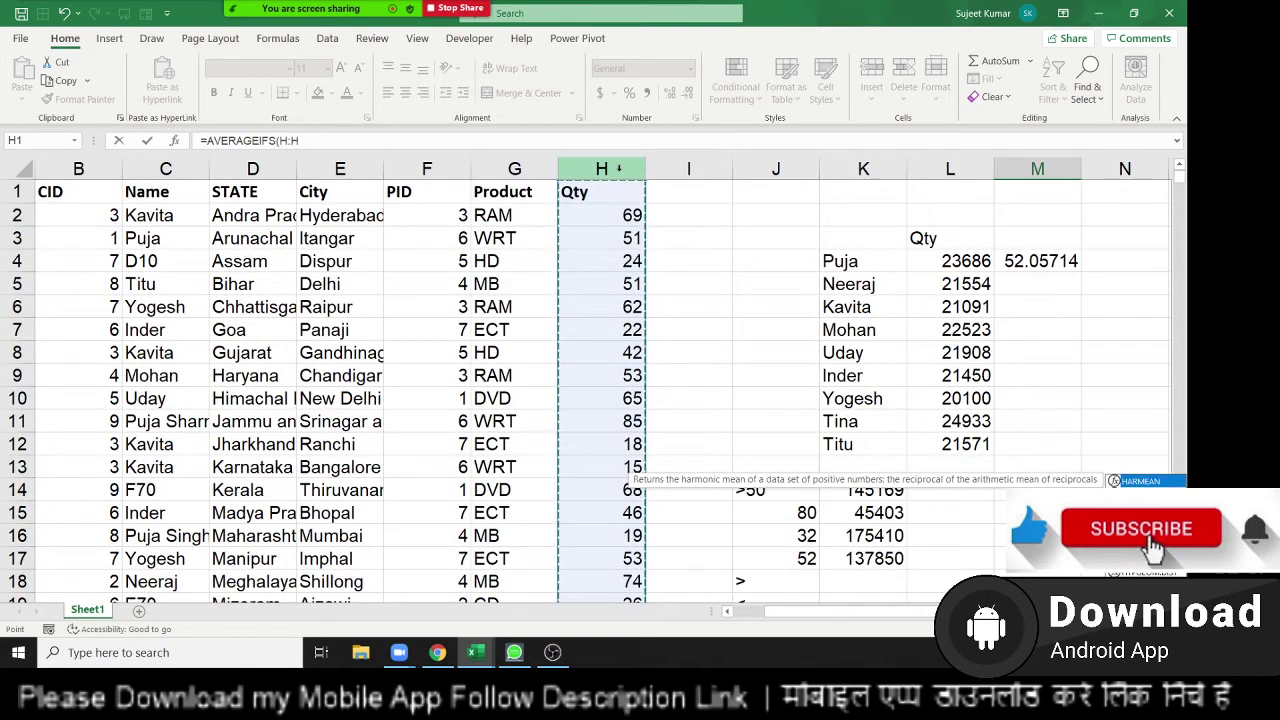
pyautogui.click(166, 168)
pyautogui.write(',C:C')
# Step: Add criteria J31 (Puja), Product column G and K31 (DVD), returning 46.66667
pyautogui.scroll(-4, 784, 536)
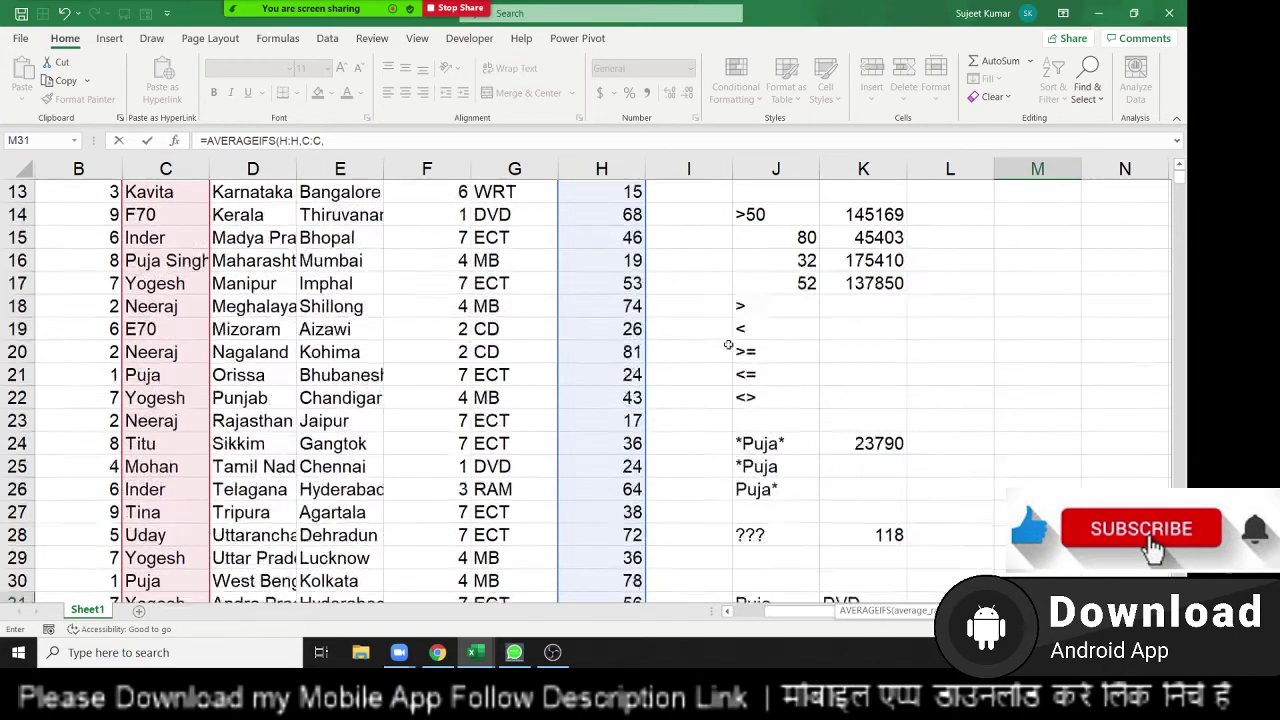
pyautogui.scroll(-1, 784, 536)
pyautogui.click(784, 536)
pyautogui.write(',')
pyautogui.scroll(4, 378, 351)
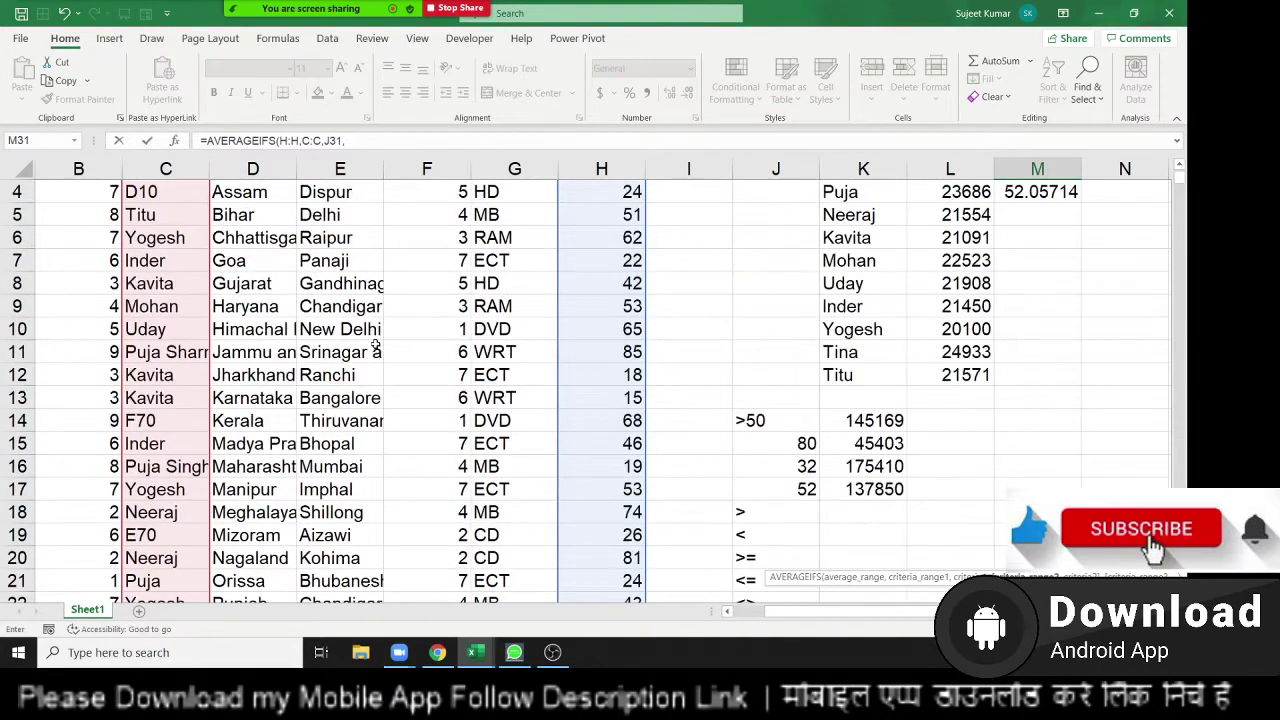
pyautogui.scroll(1, 367, 290)
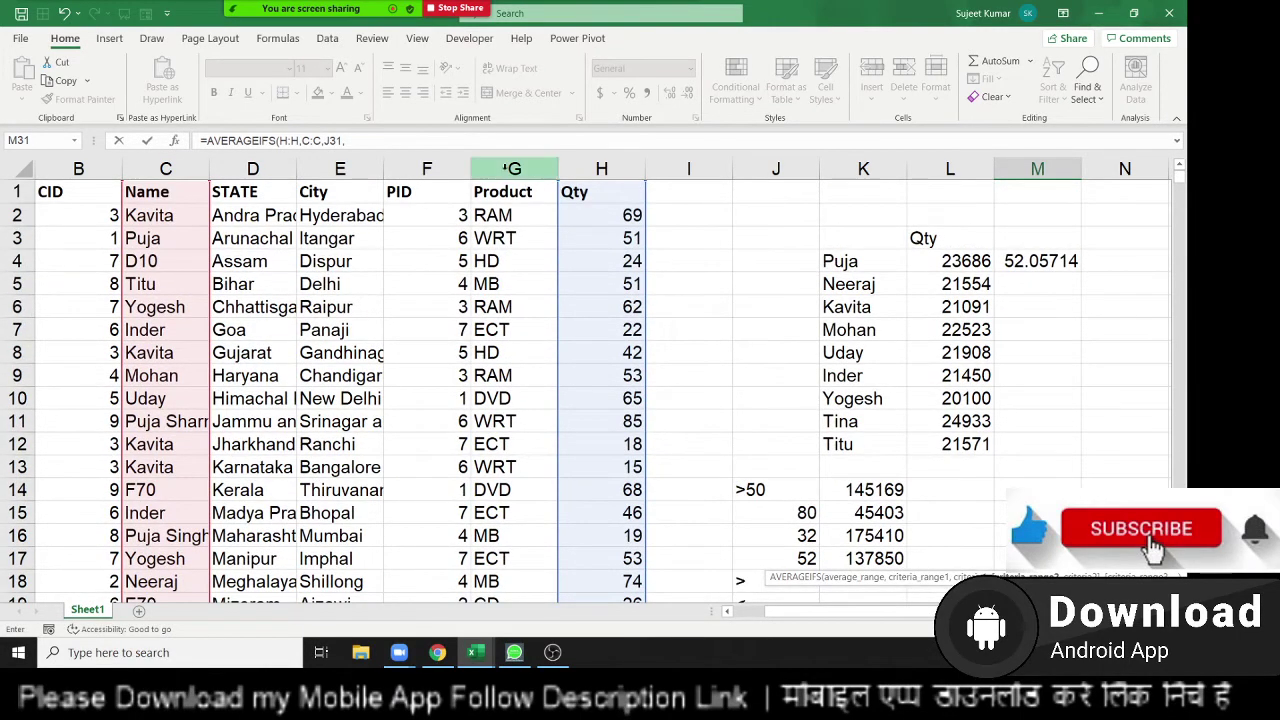
pyautogui.click(514, 168)
pyautogui.write(',')
pyautogui.scroll(-4, 849, 488)
pyautogui.scroll(-3, 849, 488)
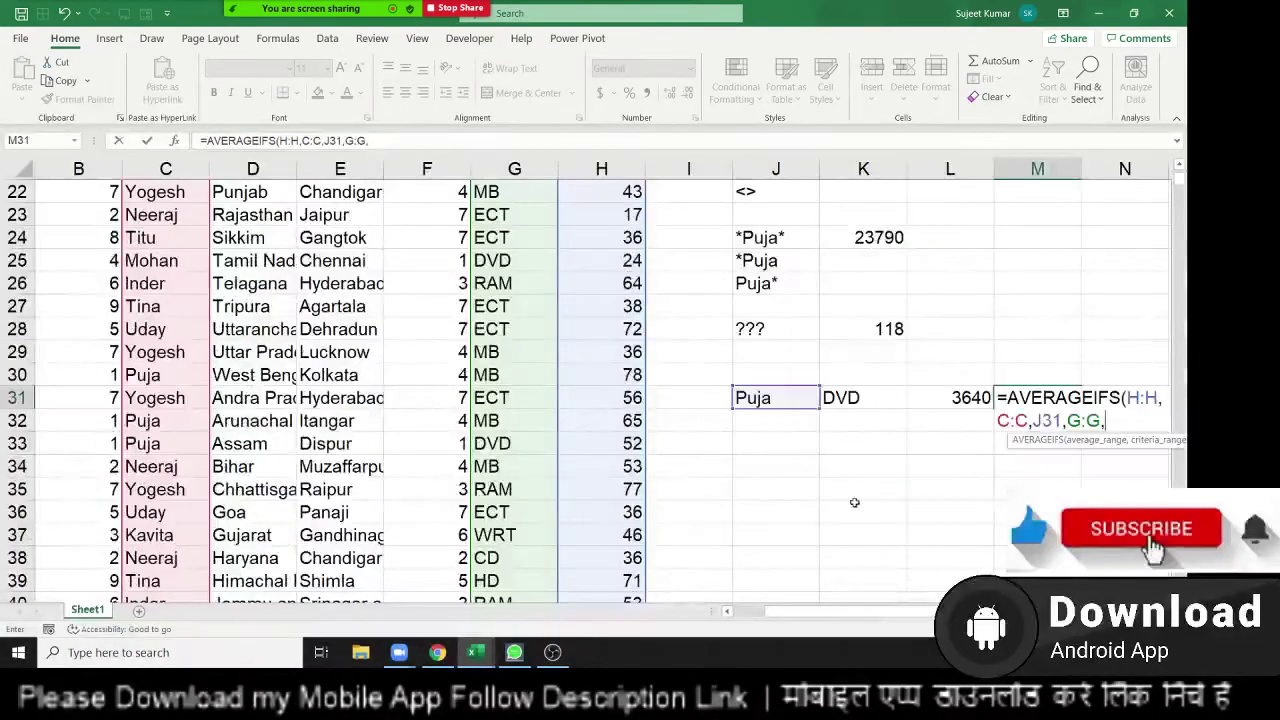
pyautogui.click(849, 397)
pyautogui.press('Return')
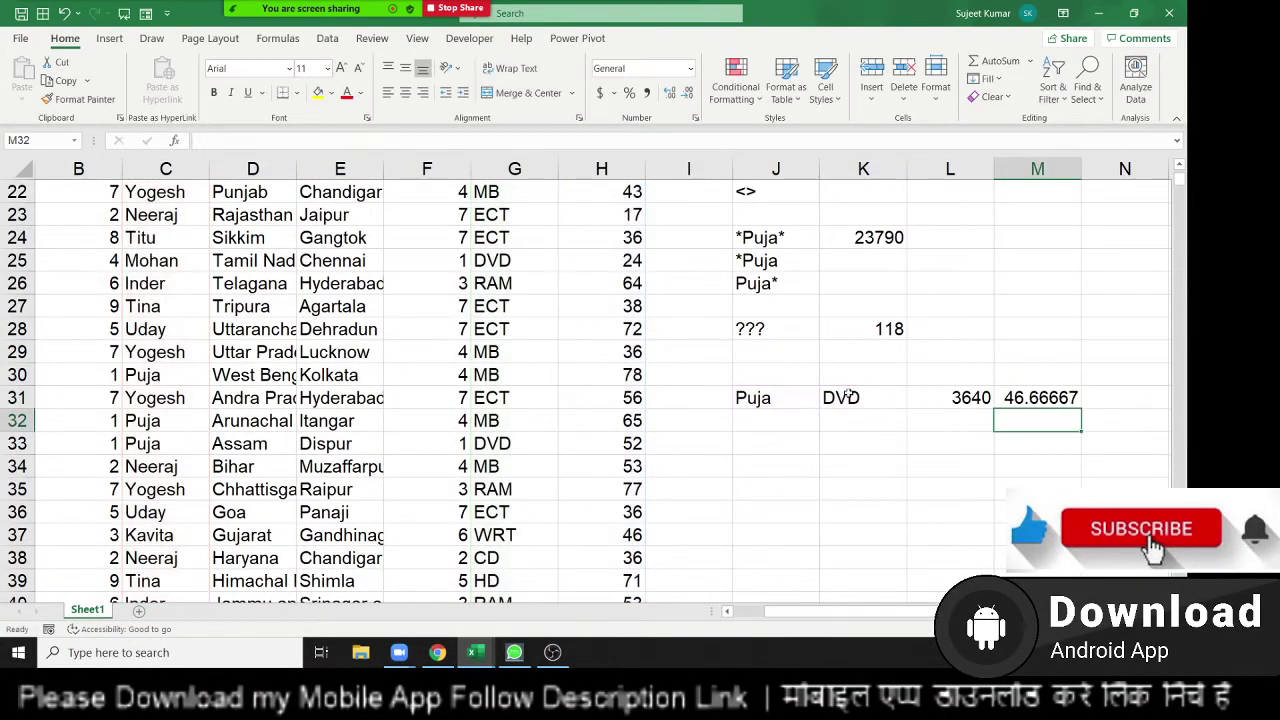
pyautogui.press('Up')
pyautogui.press('Up')
pyautogui.press('Up')
pyautogui.press('Up')
pyautogui.press('Up')
pyautogui.press('Up')
pyautogui.press('Up')
pyautogui.press('Up')
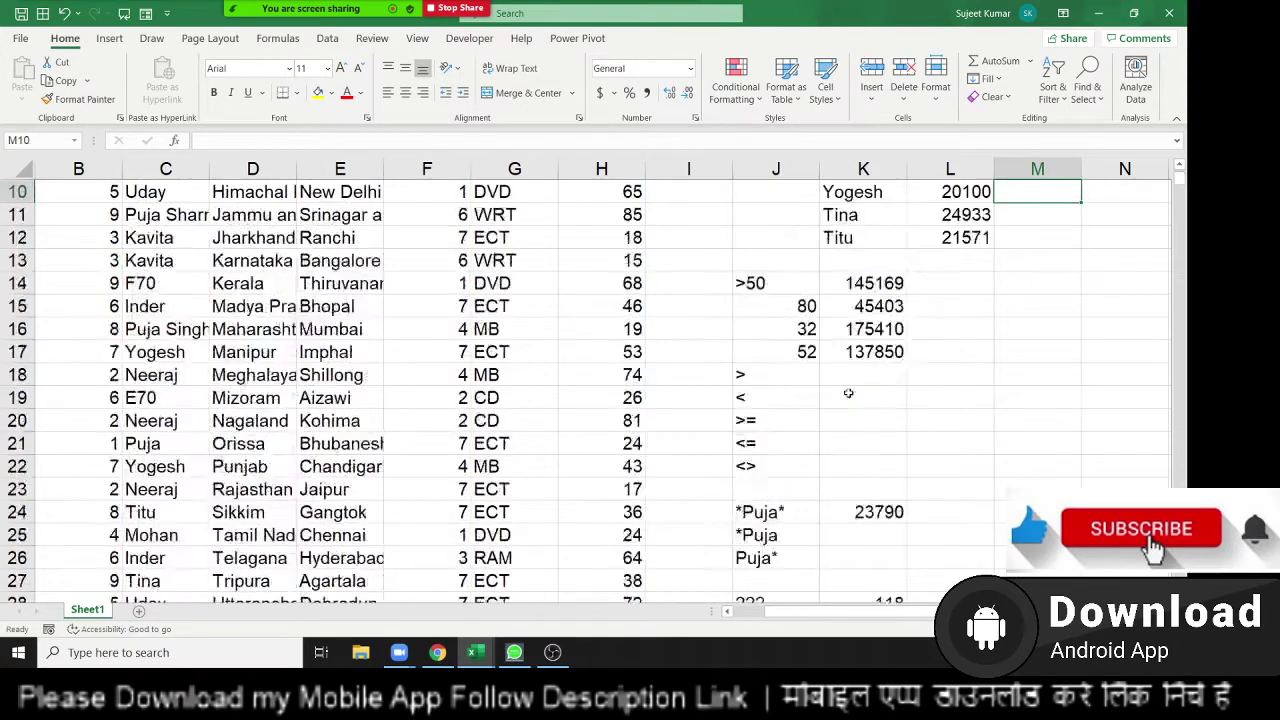
pyautogui.press('Up')
pyautogui.press('Up')
pyautogui.press('Up')
pyautogui.press('Up')
pyautogui.press('Up')
pyautogui.press('Up')
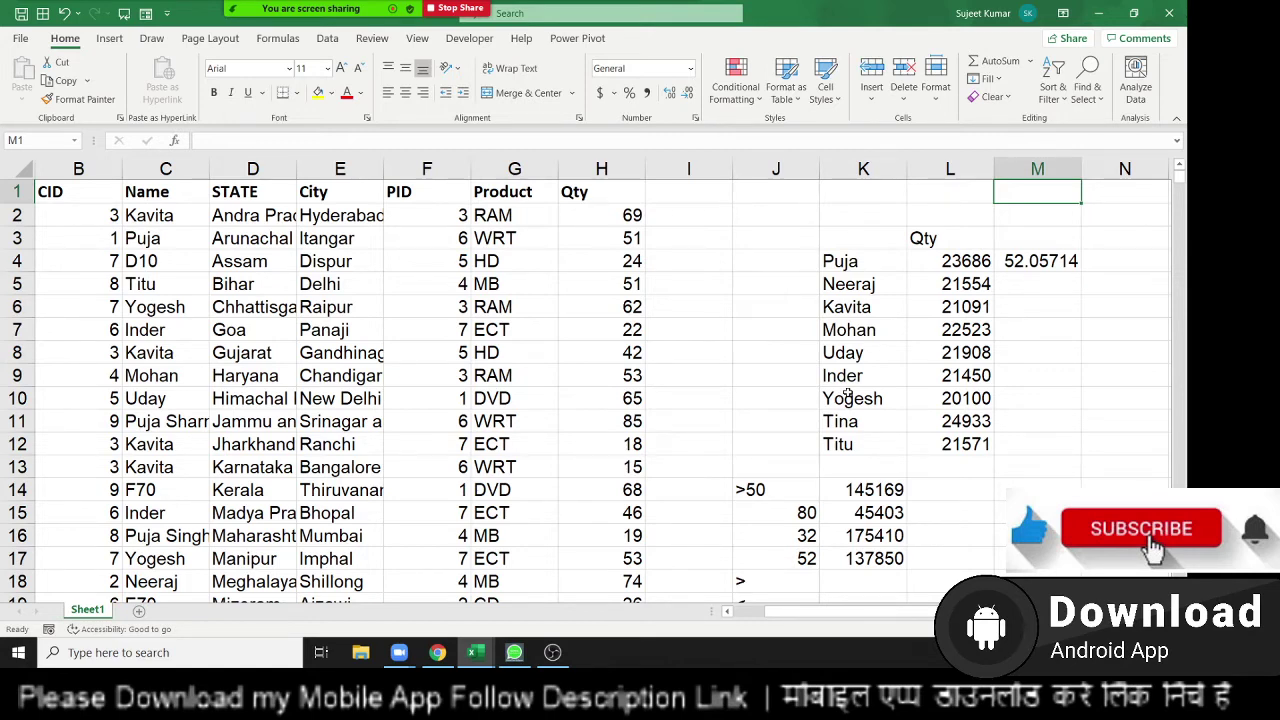
pyautogui.scroll(-1, 905, 414)
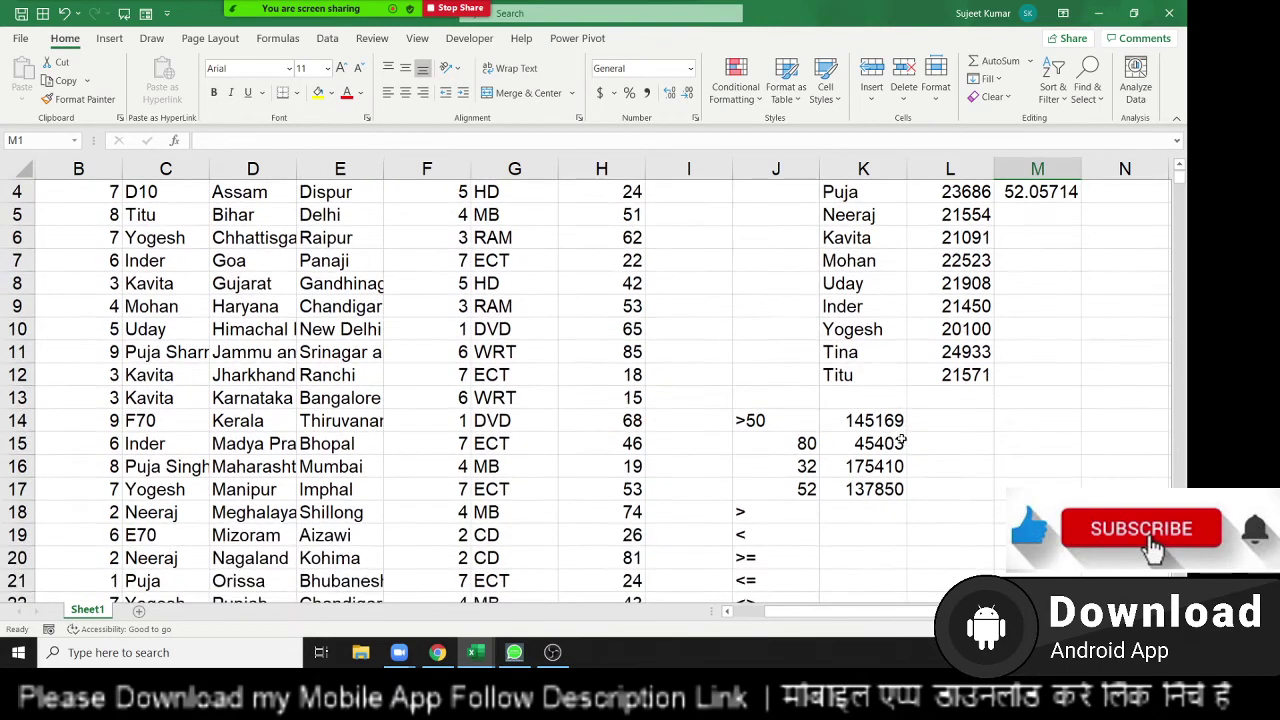
pyautogui.scroll(1, 901, 438)
pyautogui.scroll(-2, 901, 438)
pyautogui.scroll(-3, 901, 438)
pyautogui.scroll(4, 901, 438)
pyautogui.scroll(1, 901, 438)
pyautogui.scroll(-2, 901, 438)
pyautogui.scroll(2, 757, 345)
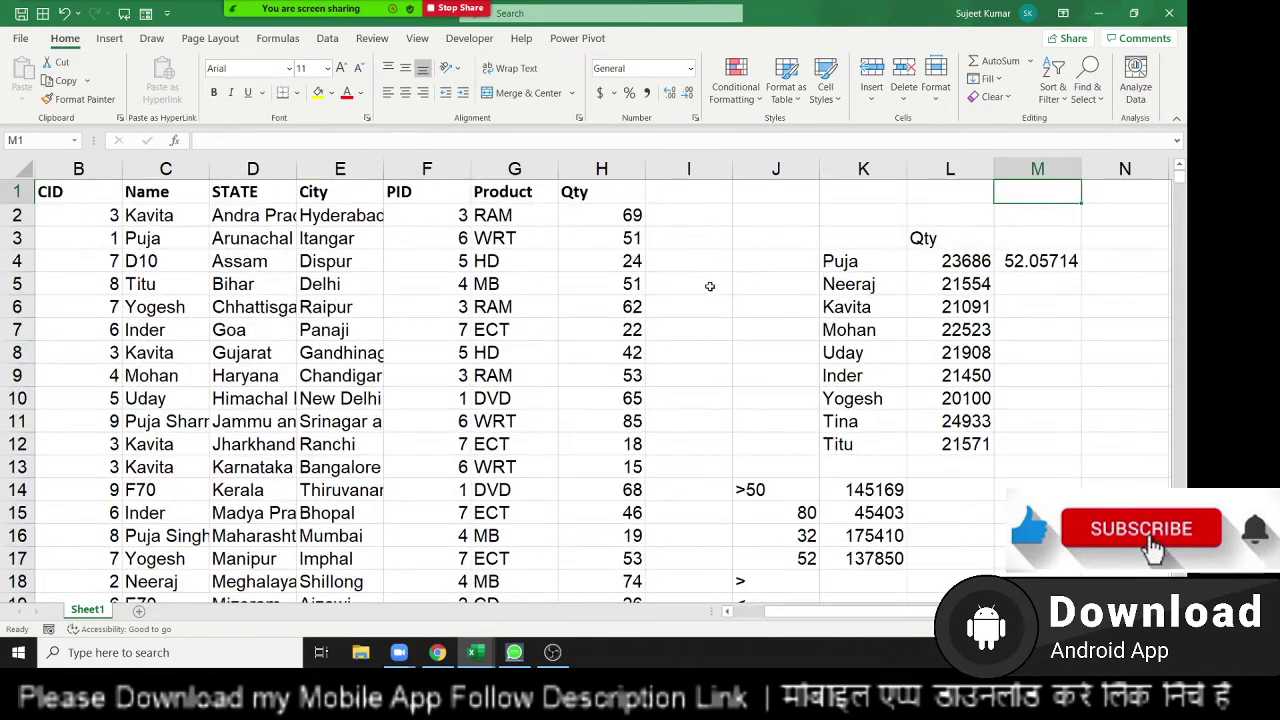
pyautogui.scroll(-4, 720, 340)
pyautogui.scroll(-4, 728, 358)
pyautogui.scroll(8, 723, 368)
# Step: Enter =COUNT(H3:H5) in I3, showing 3
pyautogui.click(702, 239)
pyautogui.write('=cou')
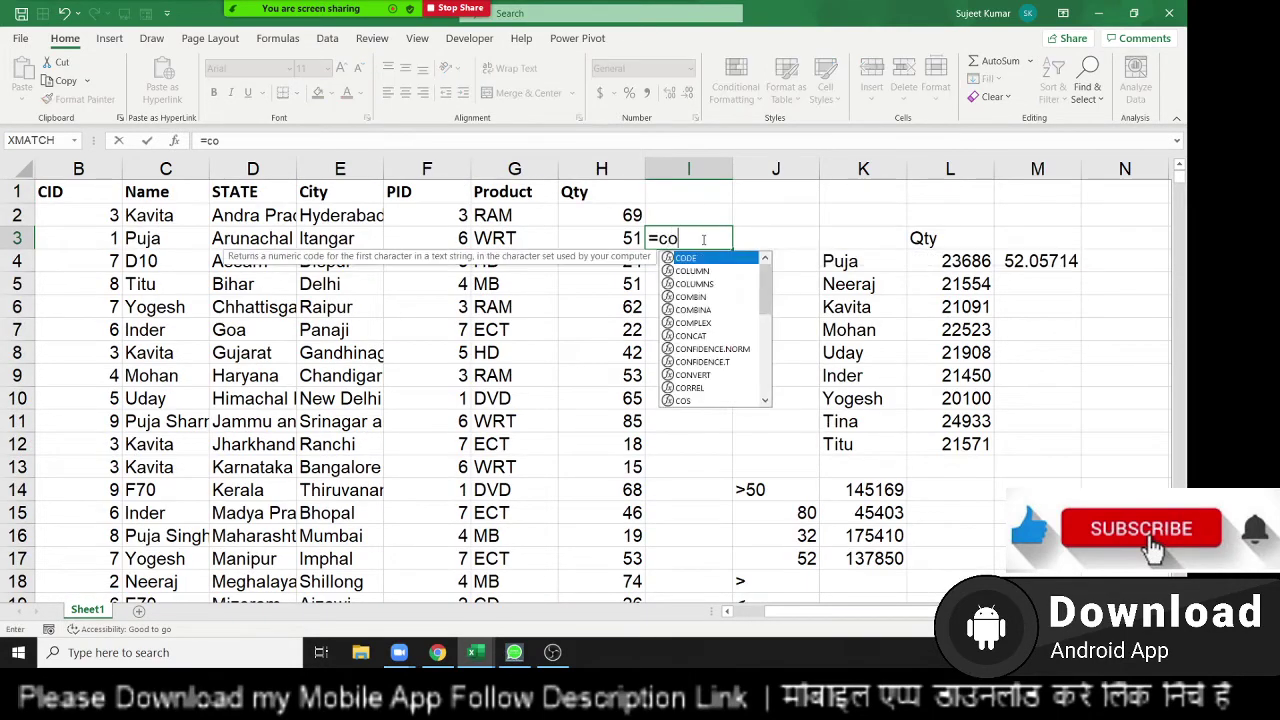
pyautogui.press('Tab')
pyautogui.press('Left')
pyautogui.hotkey('shift', 'Down')
pyautogui.hotkey('shift', 'Down')
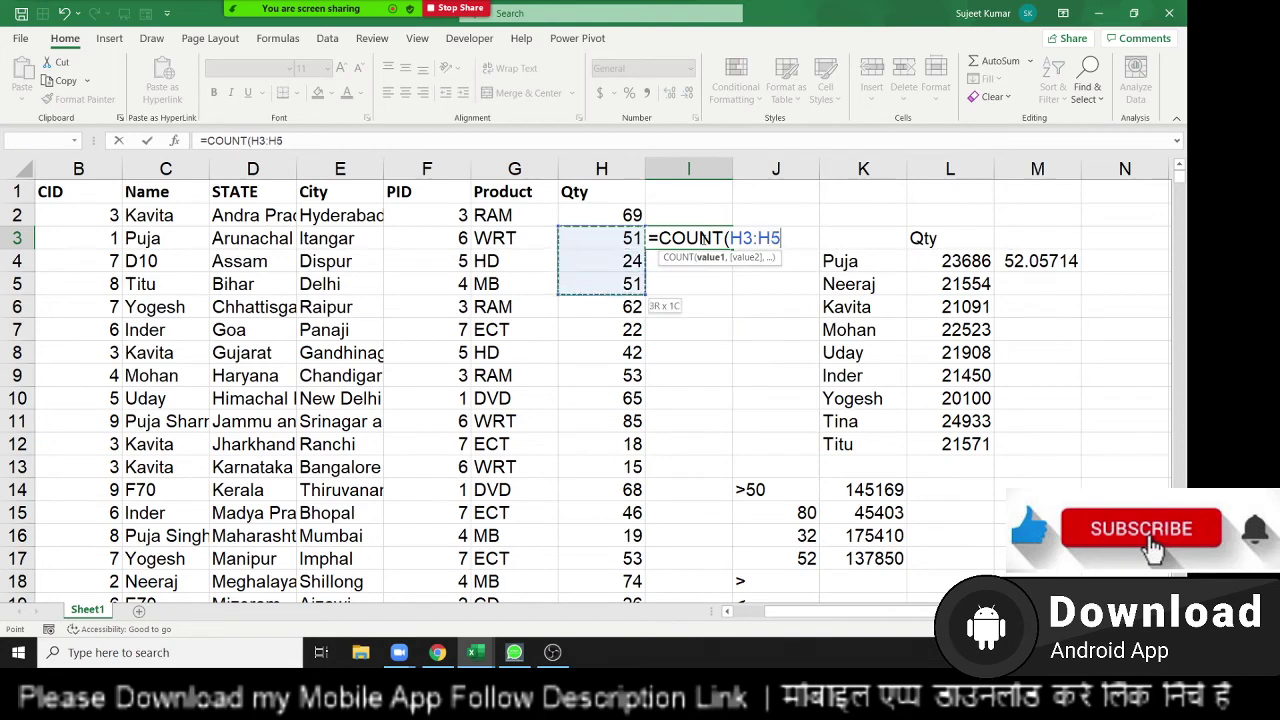
pyautogui.press('Return')
# Step: Enter =COUNTA(G4:H4) in I4, showing 2
pyautogui.write('=co')
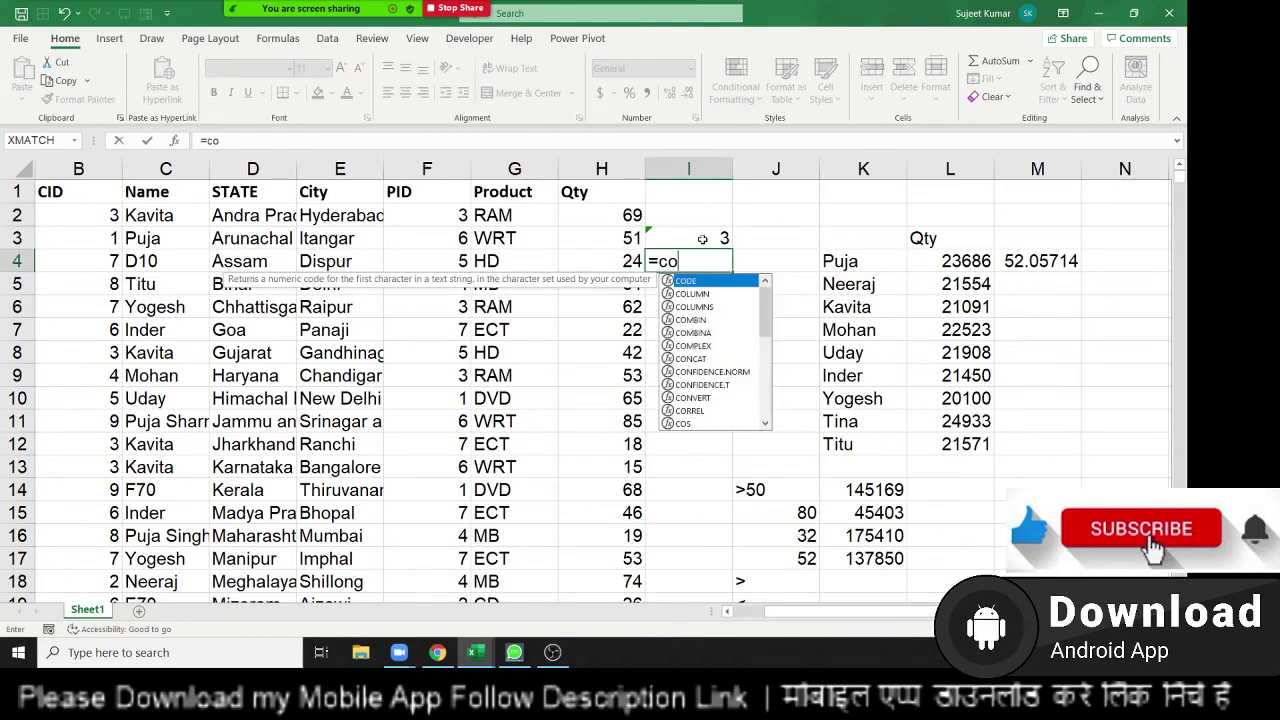
pyautogui.write('u')
pyautogui.press('Tab')
pyautogui.press('Left')
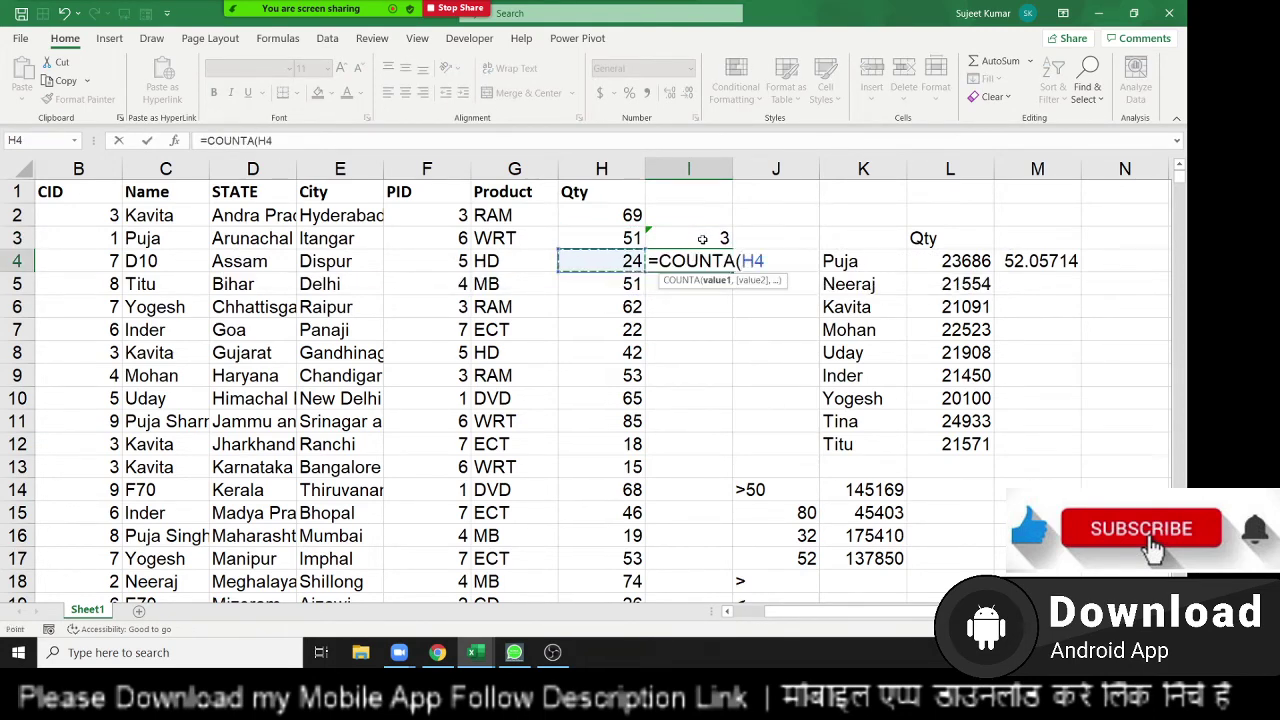
pyautogui.hotkey('shift', 'Left')
pyautogui.press('Return')
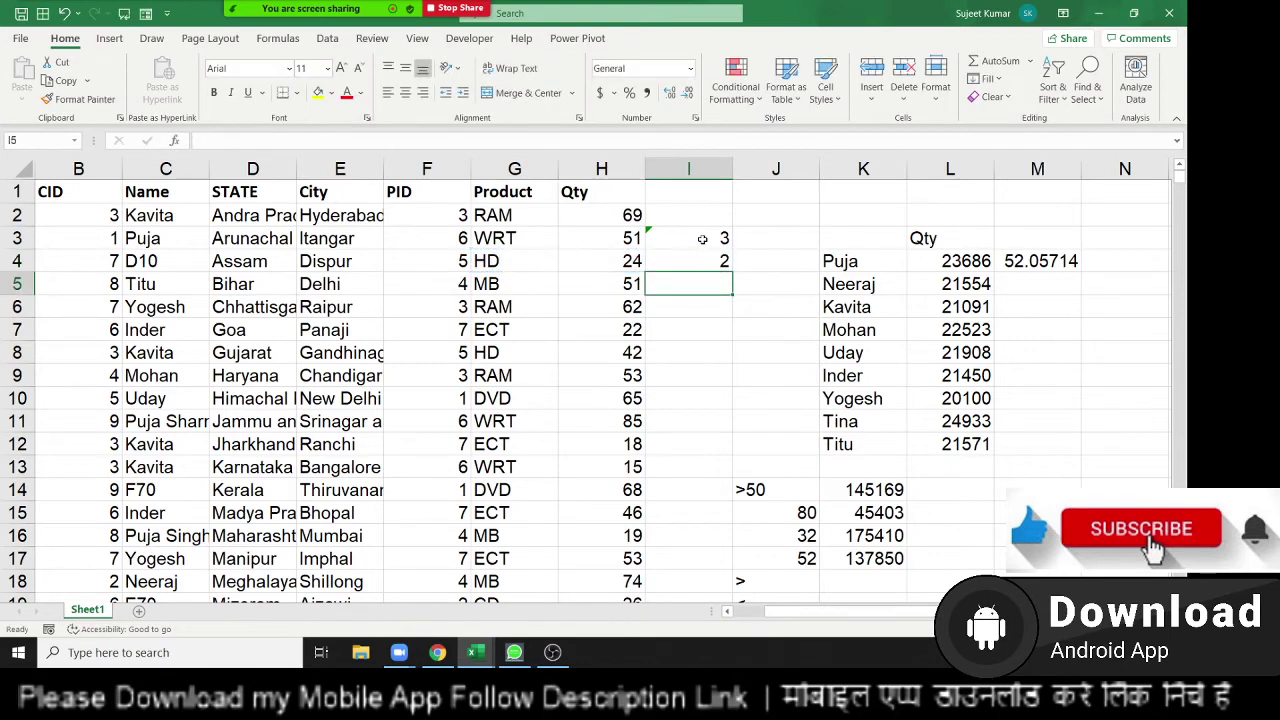
# Step: Enter =COUNTBLANK(I6:I7) in I5, showing 2
pyautogui.write('=cou')
pyautogui.press('Down')
pyautogui.press('Down')
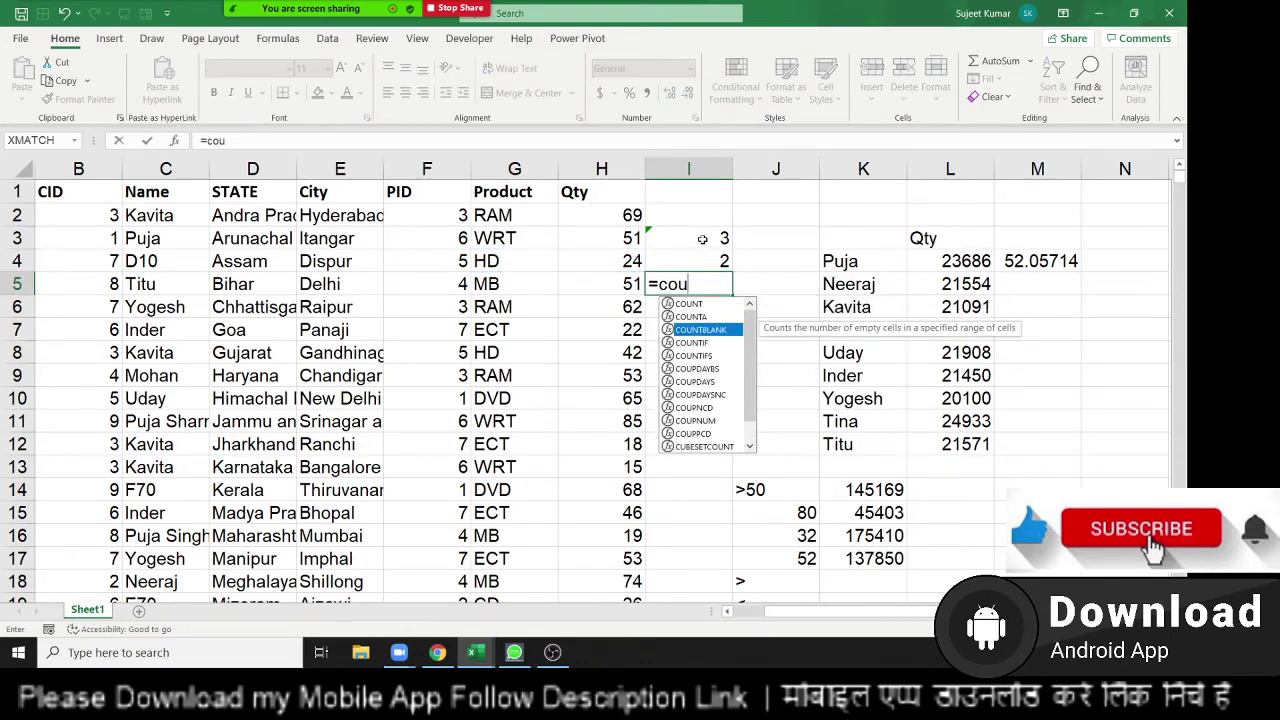
pyautogui.press('Tab')
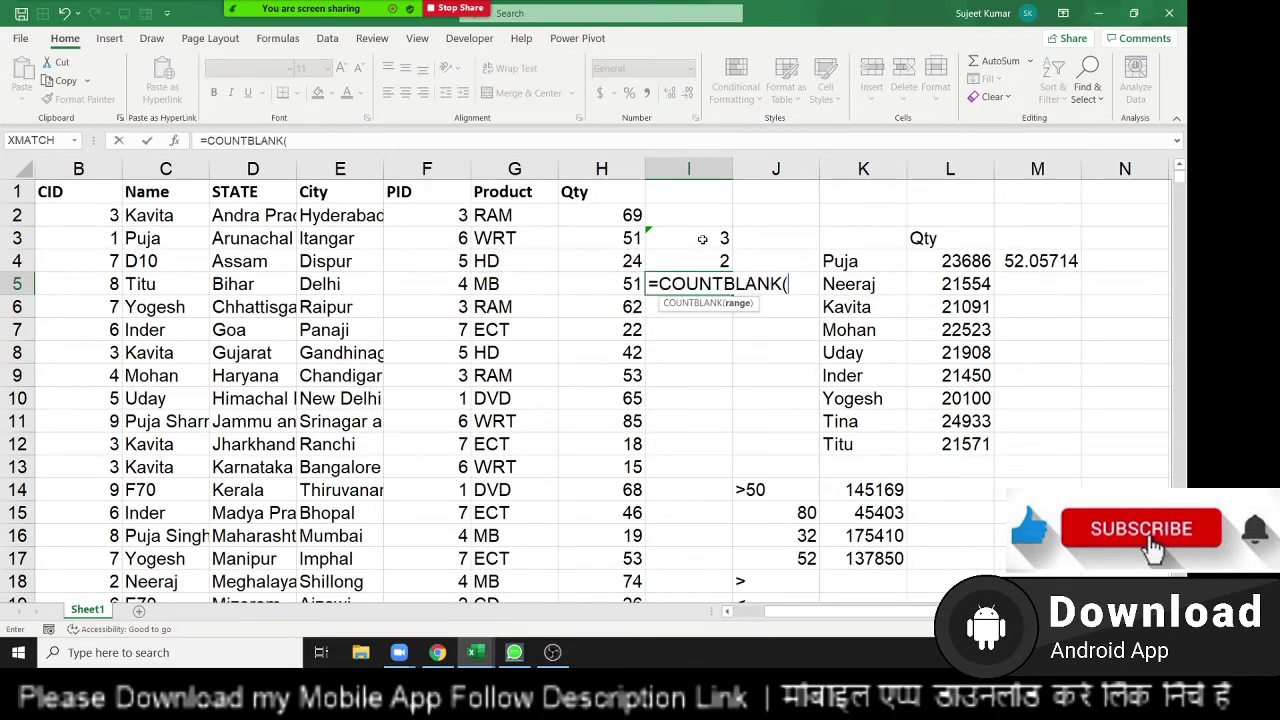
pyautogui.press('Down')
pyautogui.hotkey('shift', 'Down')
pyautogui.press('Return')
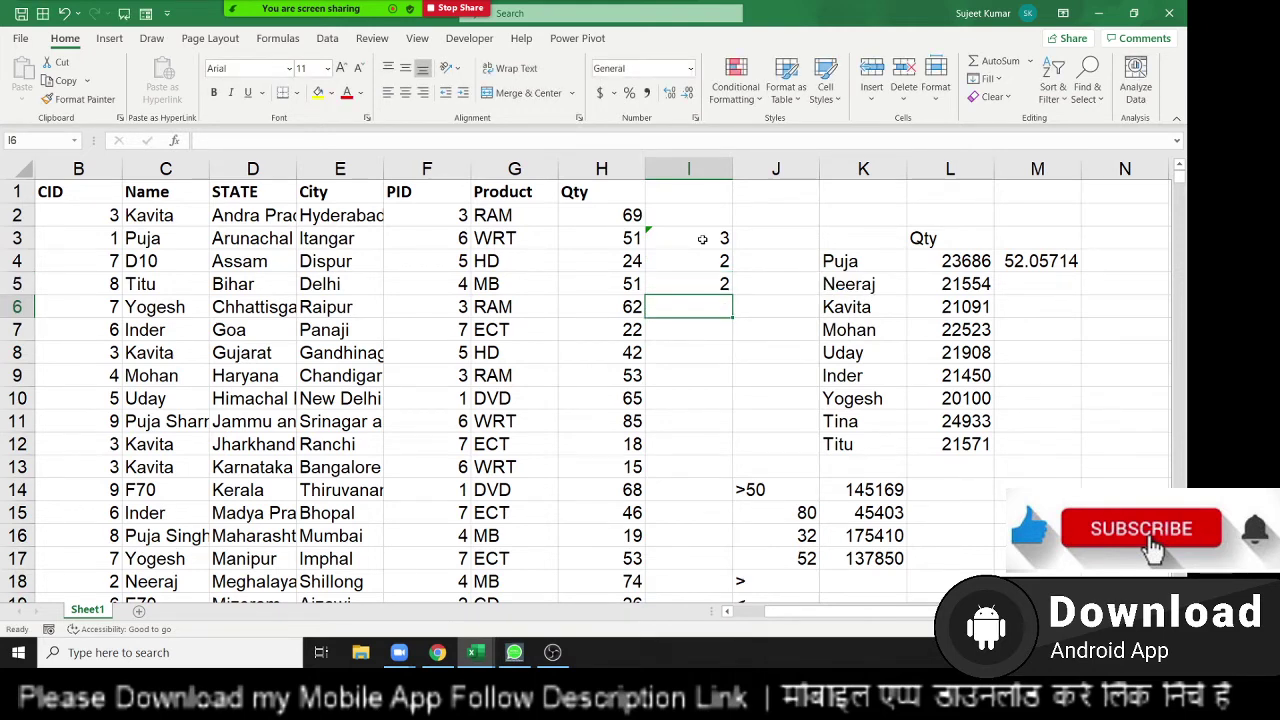
# Step: Abandon the formula started in I6 and move to M5 beside Neeraj
pyautogui.write('=')
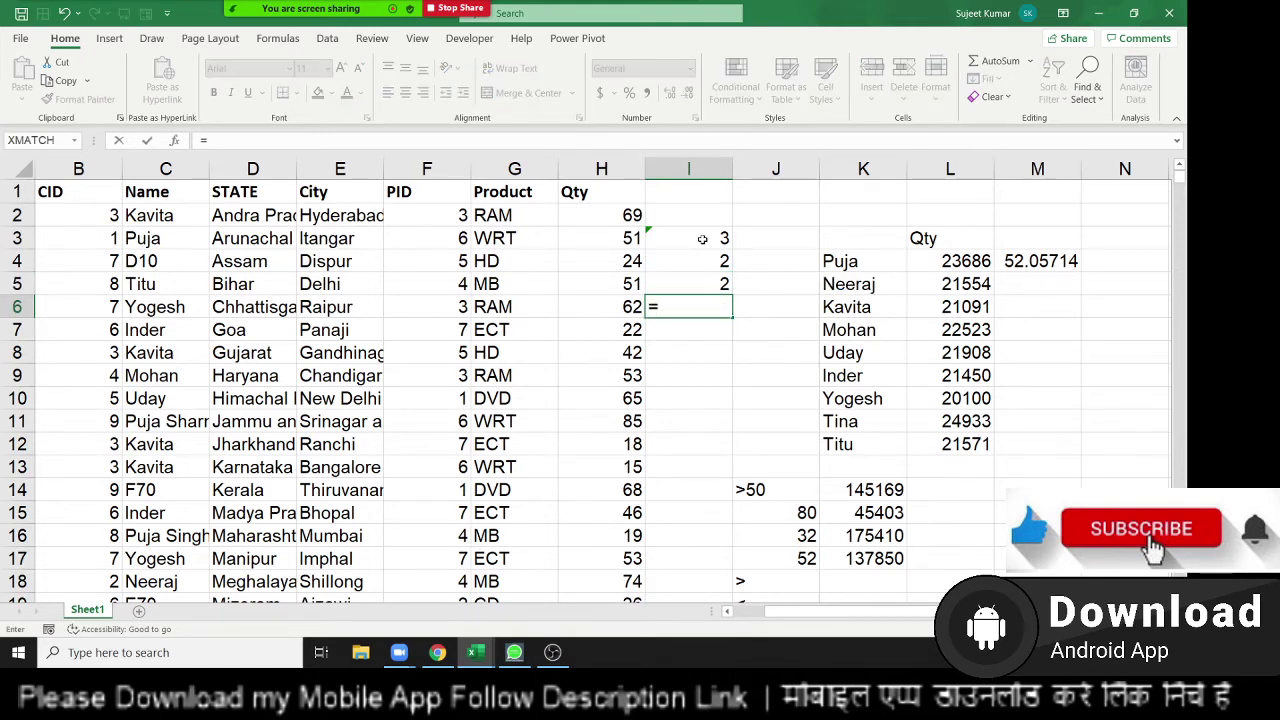
pyautogui.press('Escape')
pyautogui.press('Right')
pyautogui.press('Right')
pyautogui.press('Right')
pyautogui.press('Right')
pyautogui.press('Right')
pyautogui.press('Up')
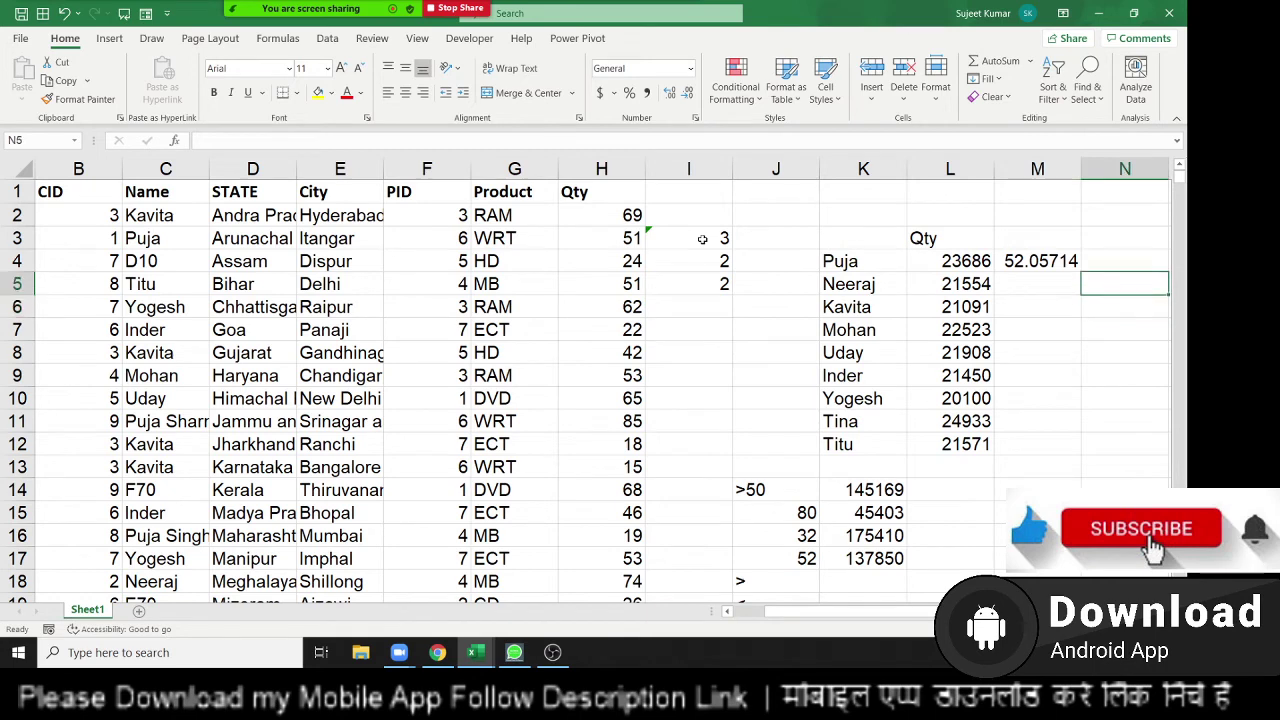
pyautogui.press('Left')
pyautogui.press('Up')
pyautogui.press('Down')
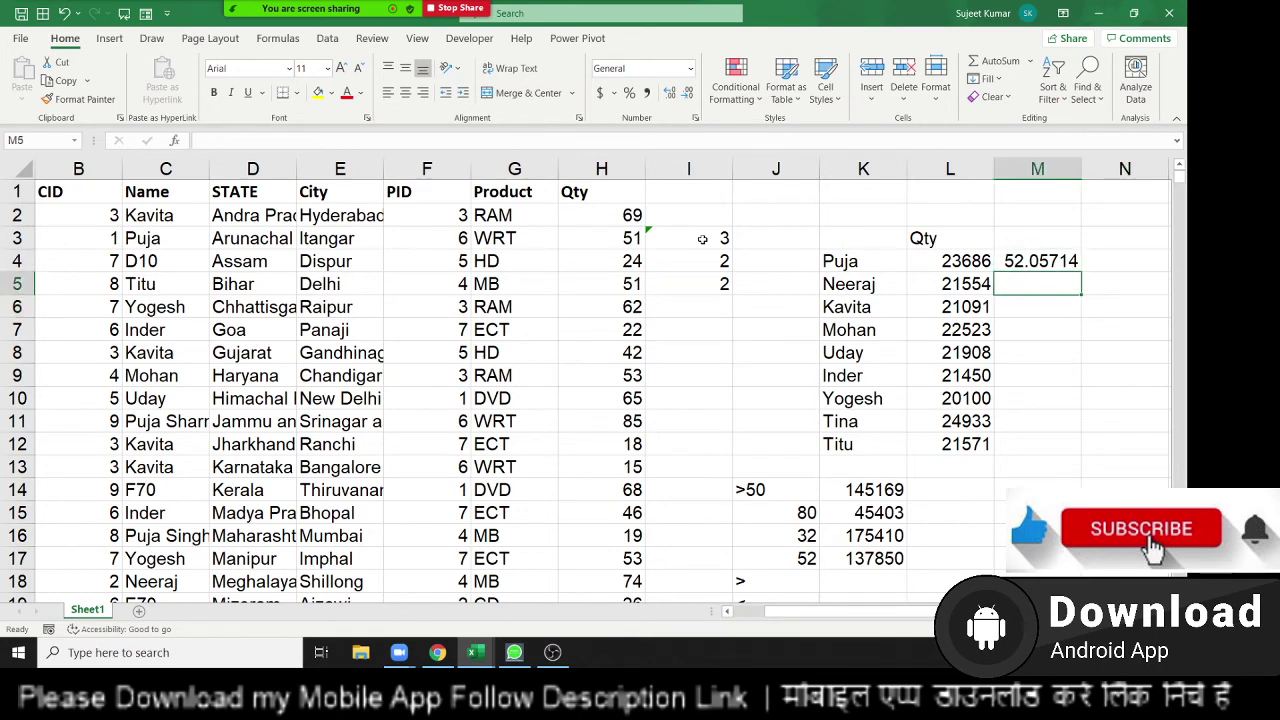
# Step: Enter =COUNTIF(C:C,K5) in M5, counting 416 rows for Neeraj
pyautogui.write('=cou')
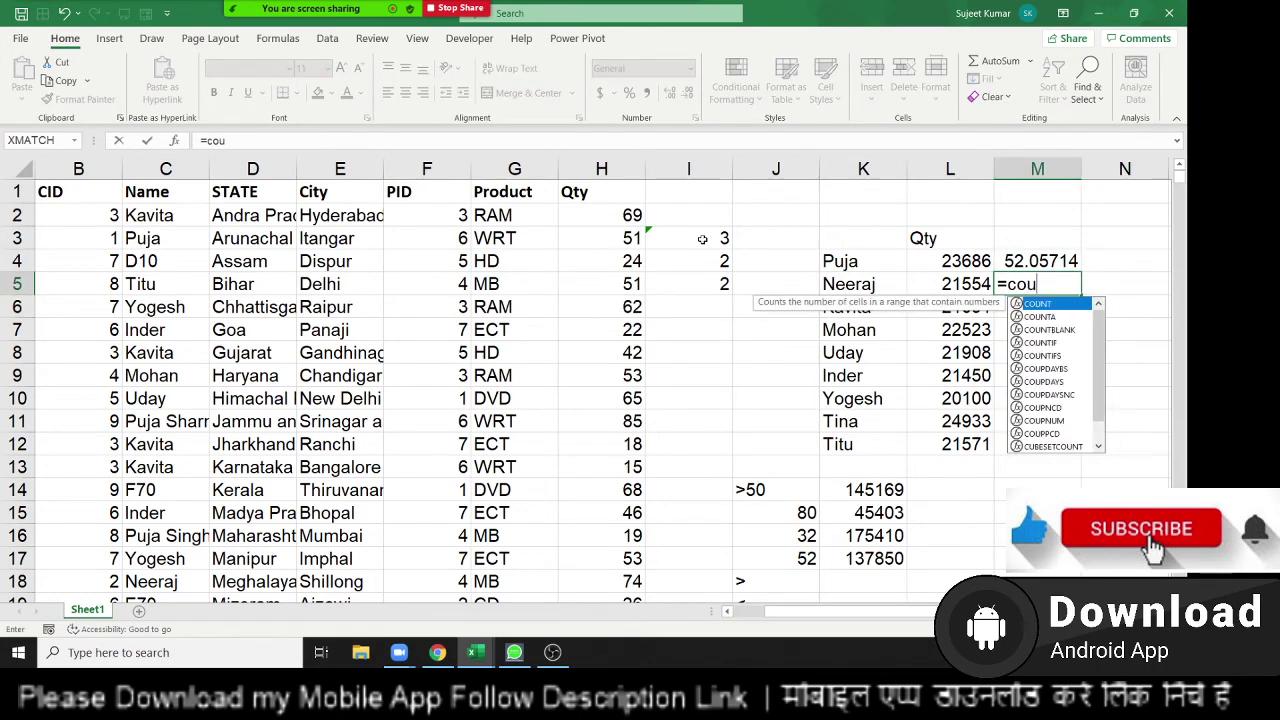
pyautogui.press('Down')
pyautogui.press('Down')
pyautogui.press('Tab')
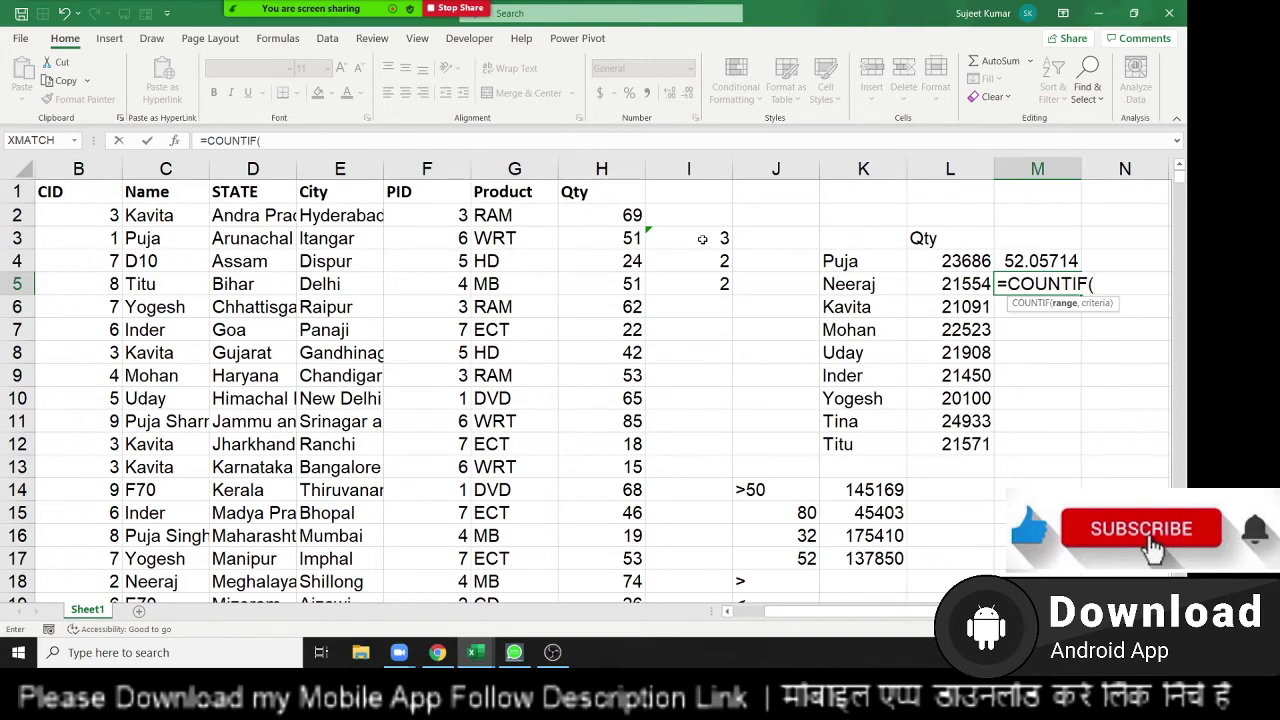
pyautogui.press('Left')
pyautogui.press('Left')
pyautogui.press('Left')
pyautogui.press('Left')
pyautogui.press('Left')
pyautogui.hotkey('ctrl', 'space')
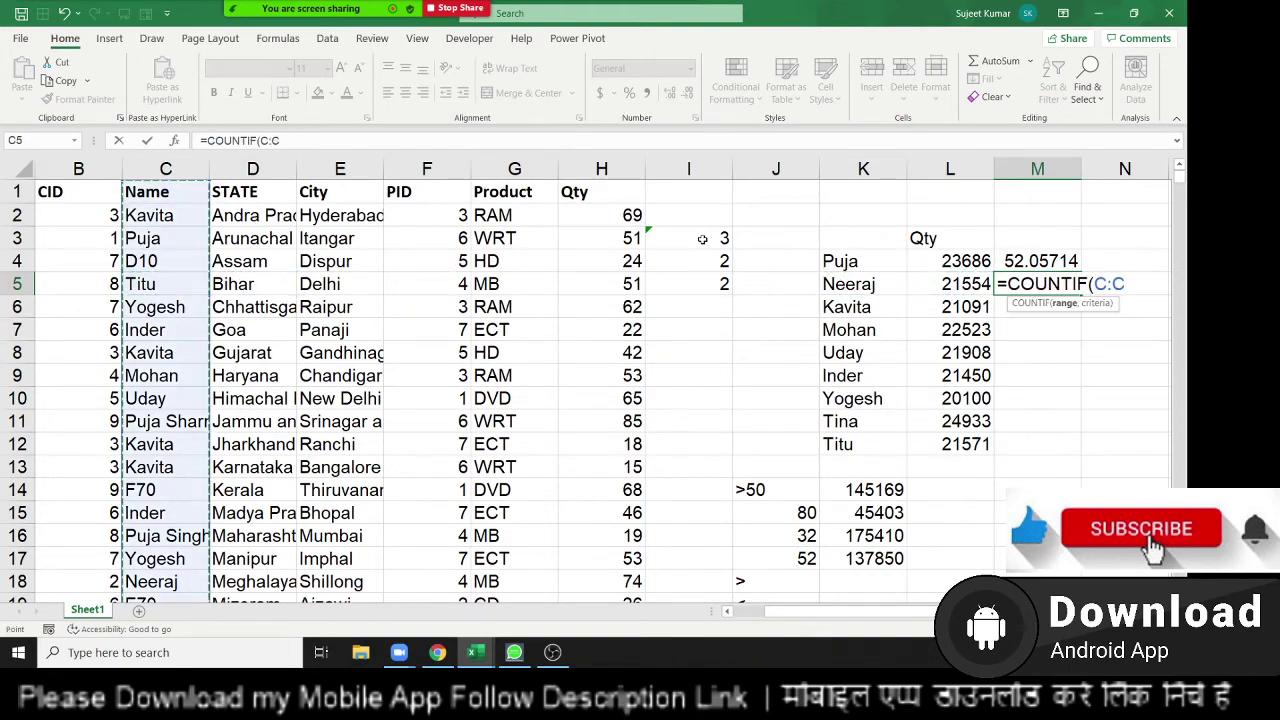
pyautogui.write(',')
pyautogui.press('Left')
pyautogui.press('Left')
pyautogui.press('Return')
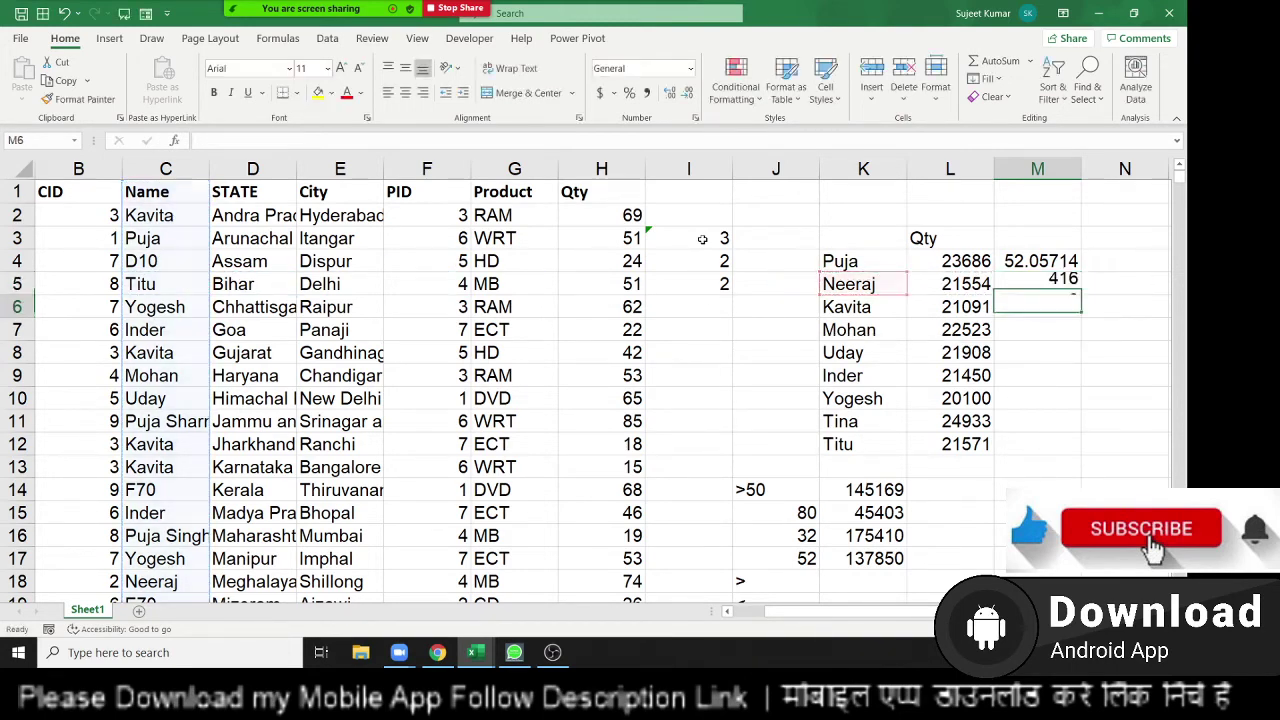
pyautogui.press('Down')
pyautogui.press('Down')
pyautogui.press('Down')
pyautogui.press('Down')
pyautogui.press('Down')
# Step: Review the criteria values J15:J21 and the Puja DVD row below the 3640 result
pyautogui.press('Left')
pyautogui.press('Left')
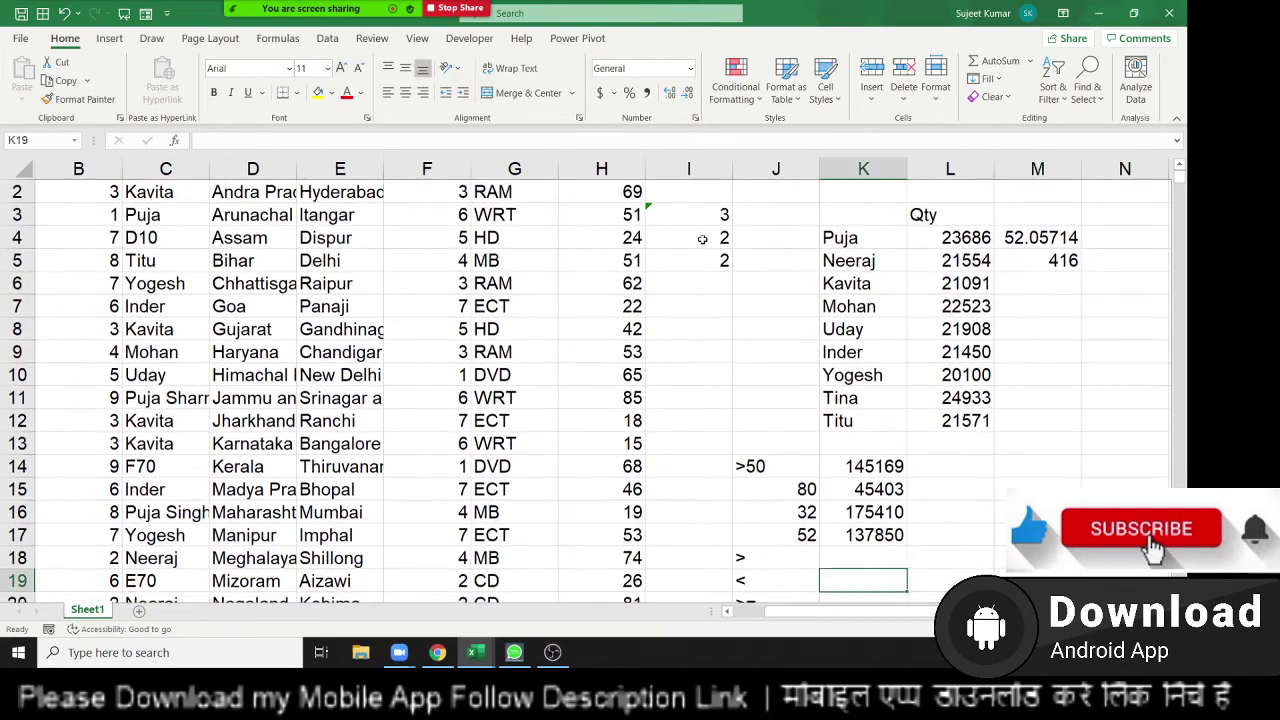
pyautogui.press('Up')
pyautogui.press('Up')
pyautogui.press('Up')
pyautogui.press('Up')
pyautogui.press('Left')
pyautogui.hotkey('shift', 'Down')
pyautogui.hotkey('shift', 'Down')
pyautogui.hotkey('shift', 'Down')
pyautogui.hotkey('shift', 'Down')
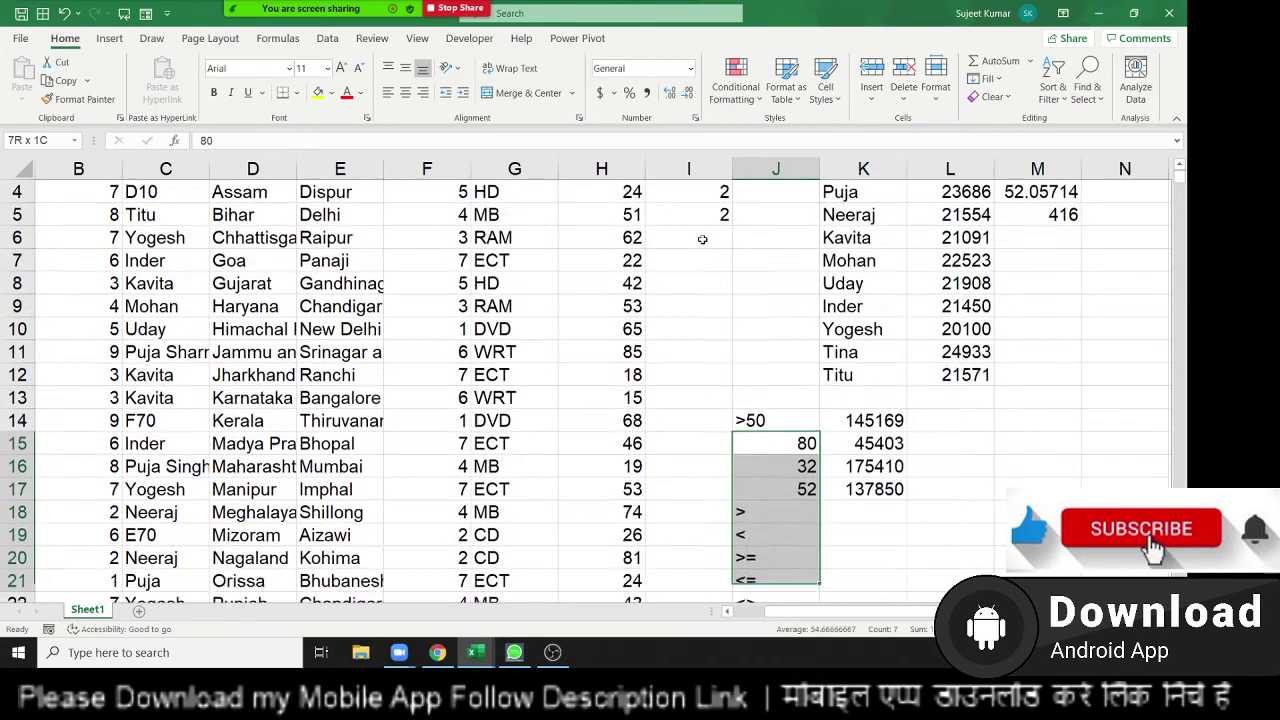
pyautogui.hotkey('shift', 'Down')
pyautogui.hotkey('shift', 'Down')
pyautogui.hotkey('shift', 'Down')
pyautogui.hotkey('shift', 'Down')
pyautogui.press('Down')
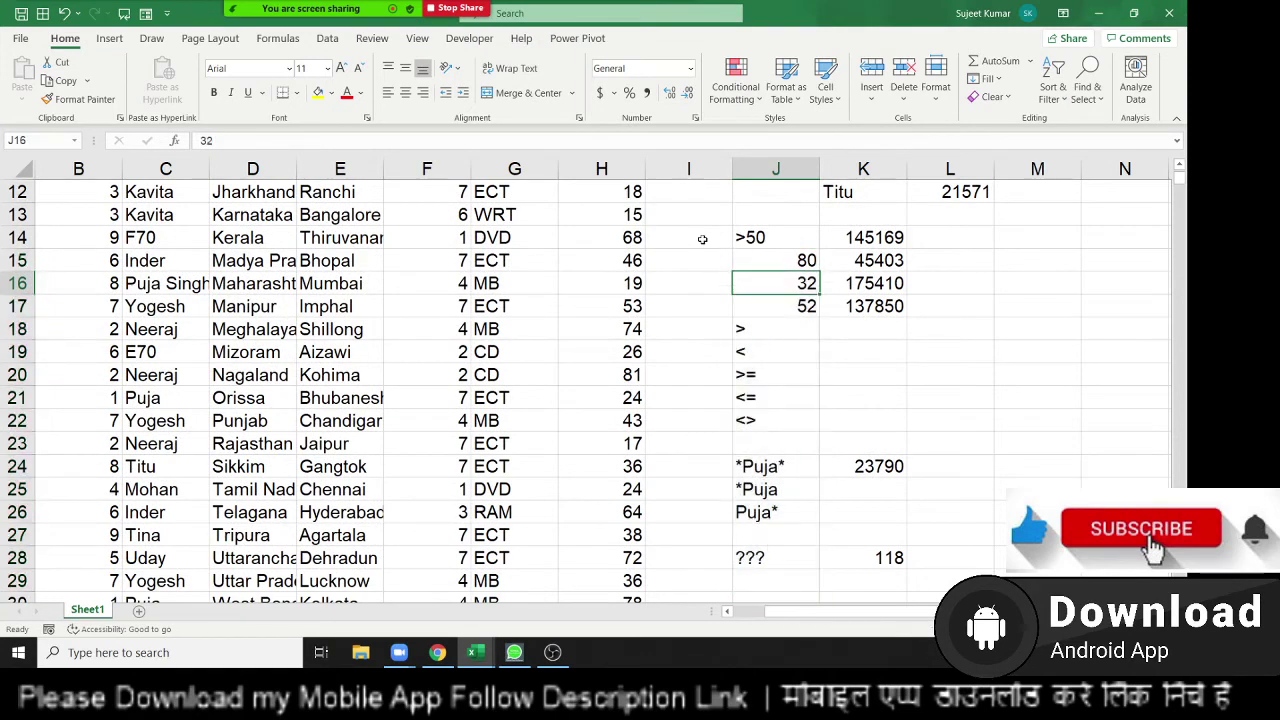
pyautogui.press('Down')
pyautogui.press('Down')
pyautogui.press('Down')
pyautogui.press('Down')
pyautogui.press('Down')
pyautogui.press('Down')
pyautogui.press('Down')
pyautogui.press('Down')
pyautogui.press('Up')
pyautogui.press('Up')
pyautogui.press('Up')
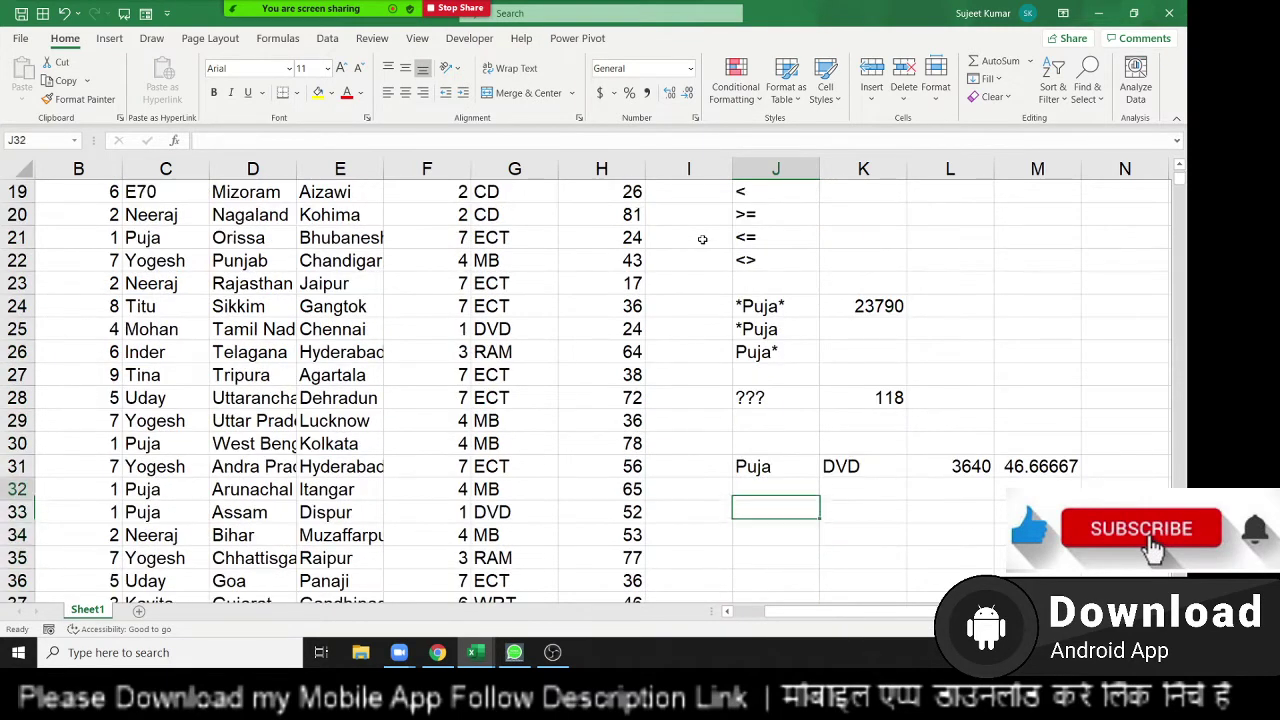
pyautogui.press('Up')
pyautogui.press('Right')
pyautogui.press('Right')
pyautogui.press('Down')
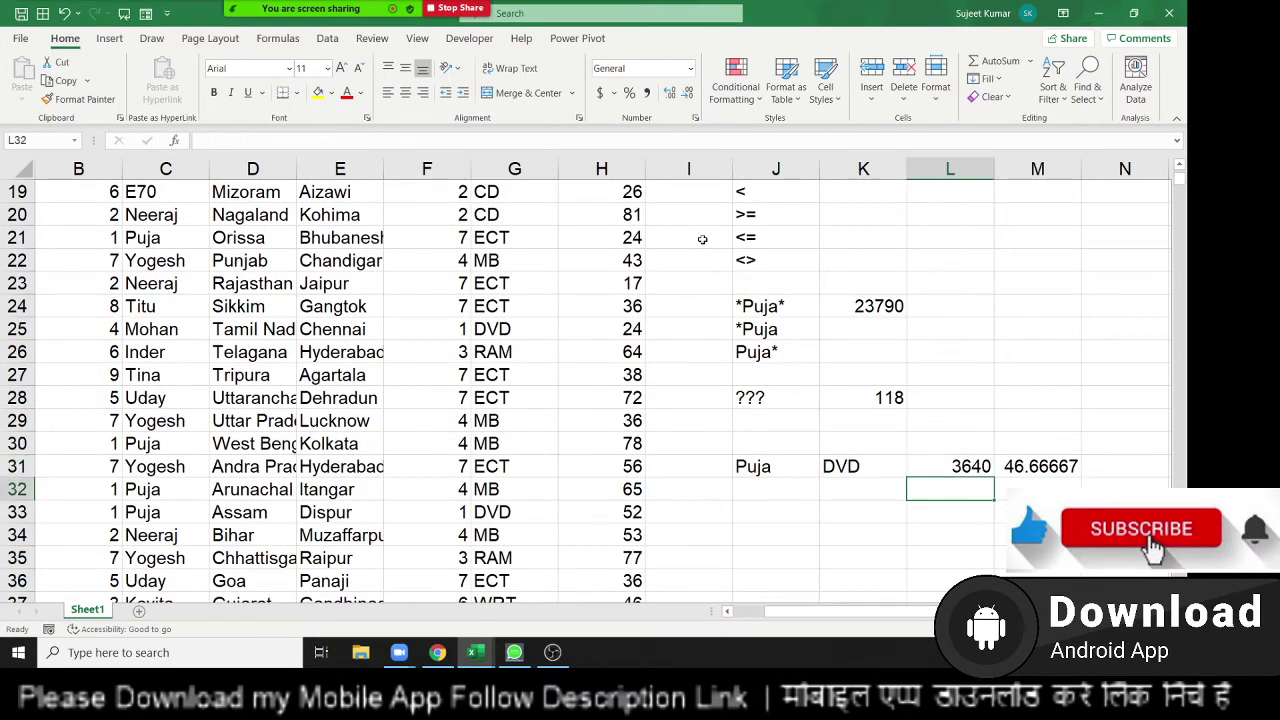
# Step: Start a COUNTIFS in L32 with Name column C and criterion J31 (Puja)
pyautogui.write('=cou')
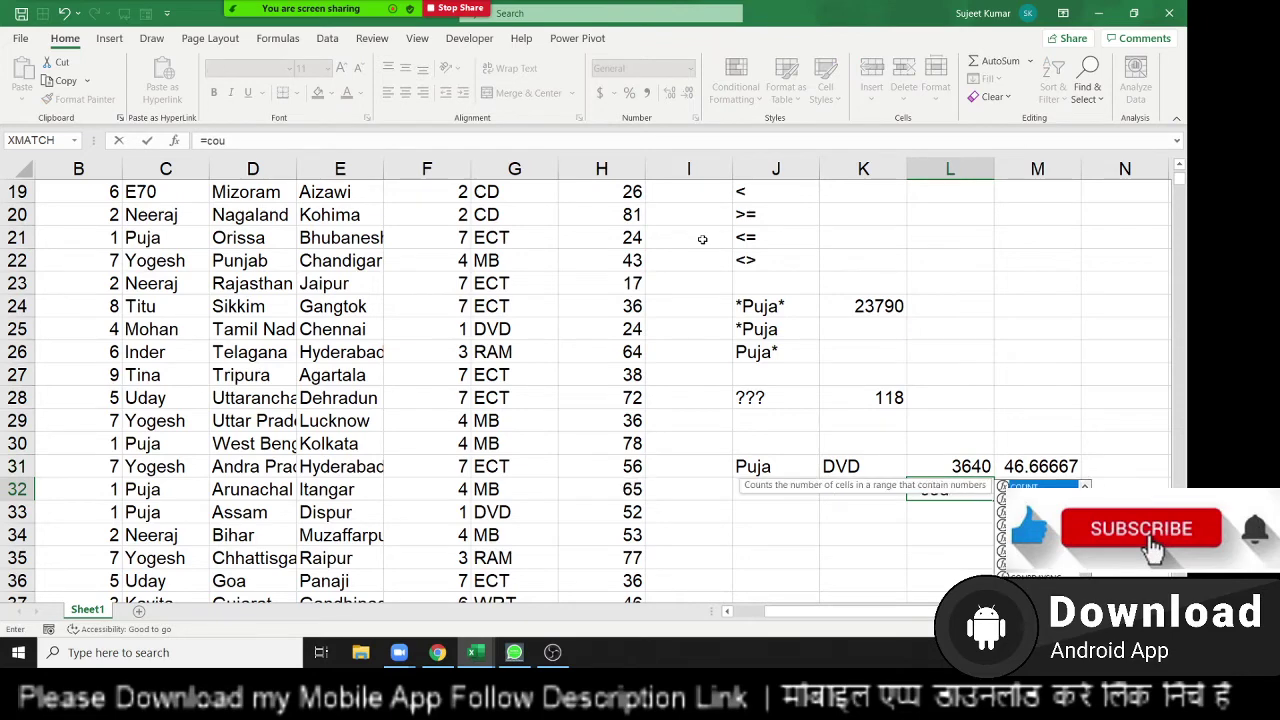
pyautogui.press('Down')
pyautogui.press('Down')
pyautogui.press('Down')
pyautogui.press('Down')
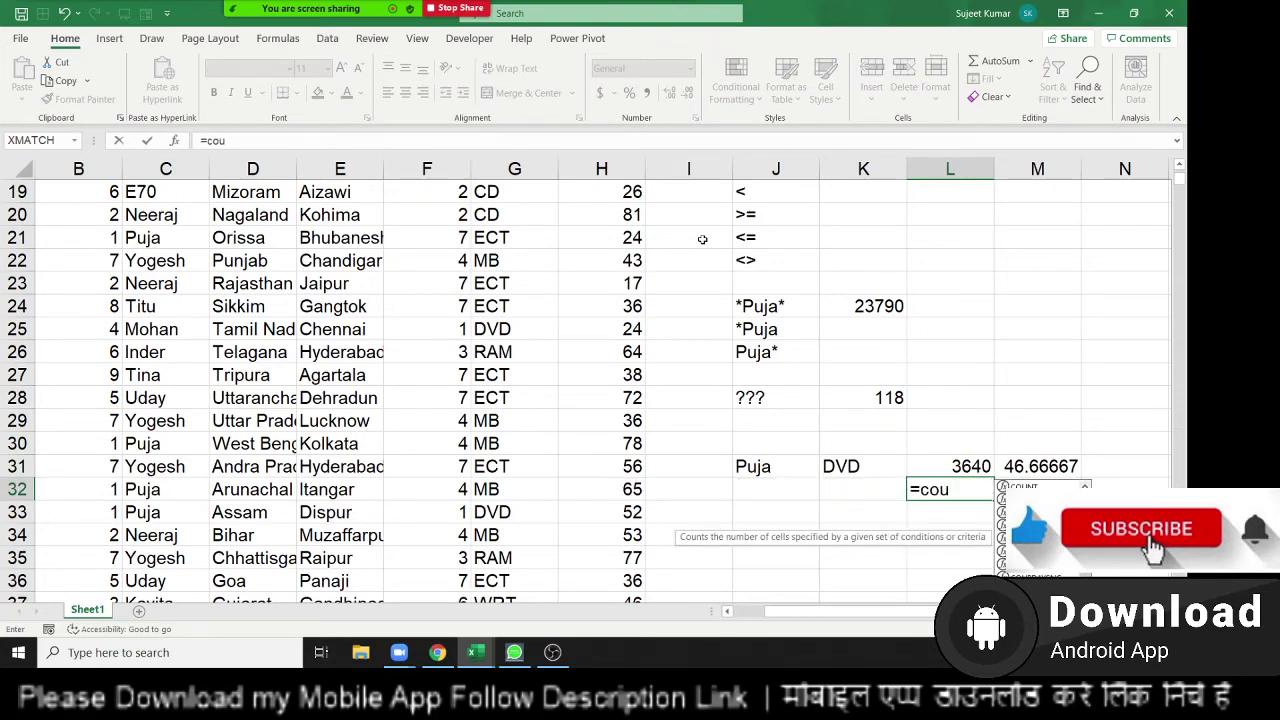
pyautogui.press('Tab')
pyautogui.press('Left')
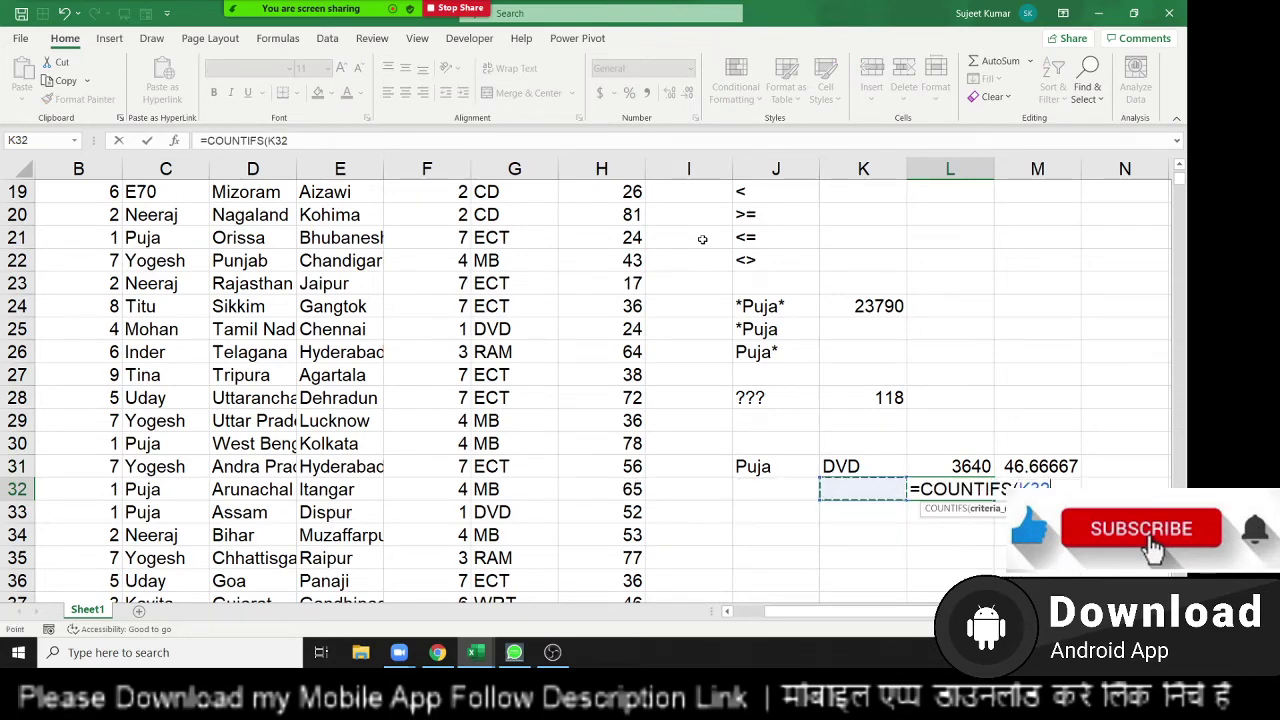
pyautogui.press('Left')
pyautogui.press('Left')
pyautogui.press('Left')
pyautogui.press('Left')
pyautogui.press('Left')
pyautogui.press('Left')
pyautogui.press('Right')
pyautogui.press('Right')
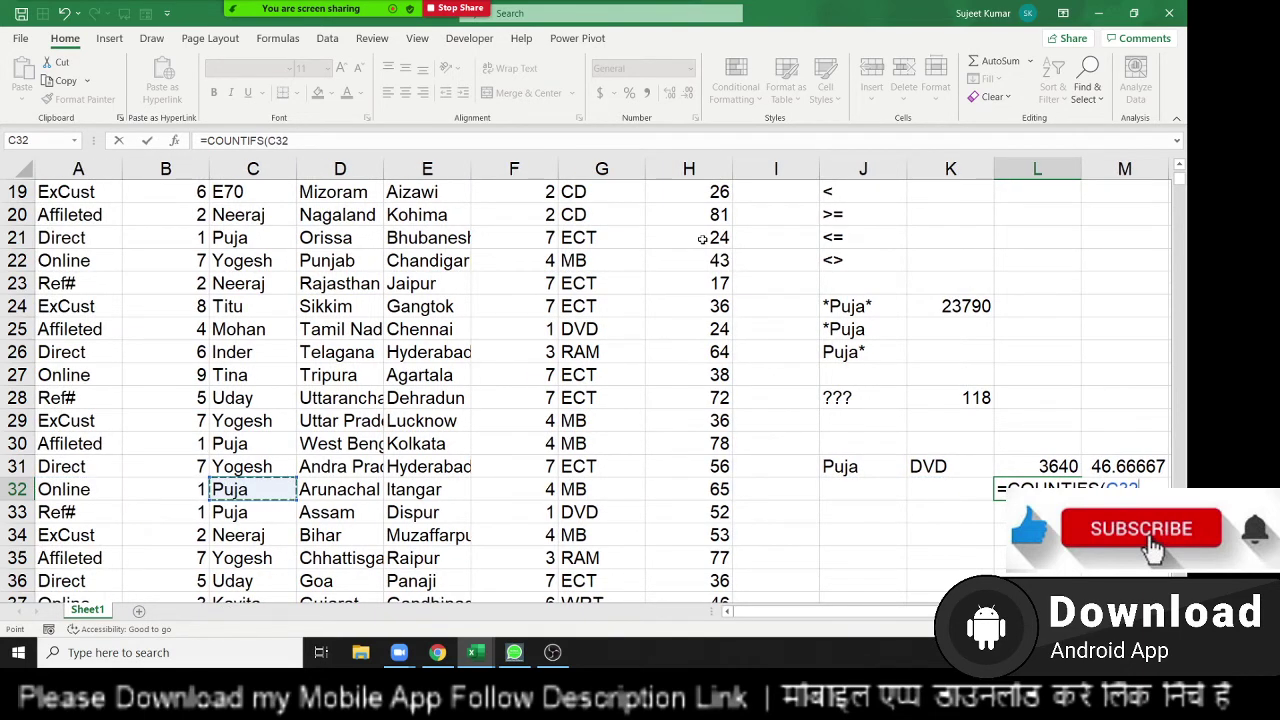
pyautogui.hotkey('ctrl', 'space')
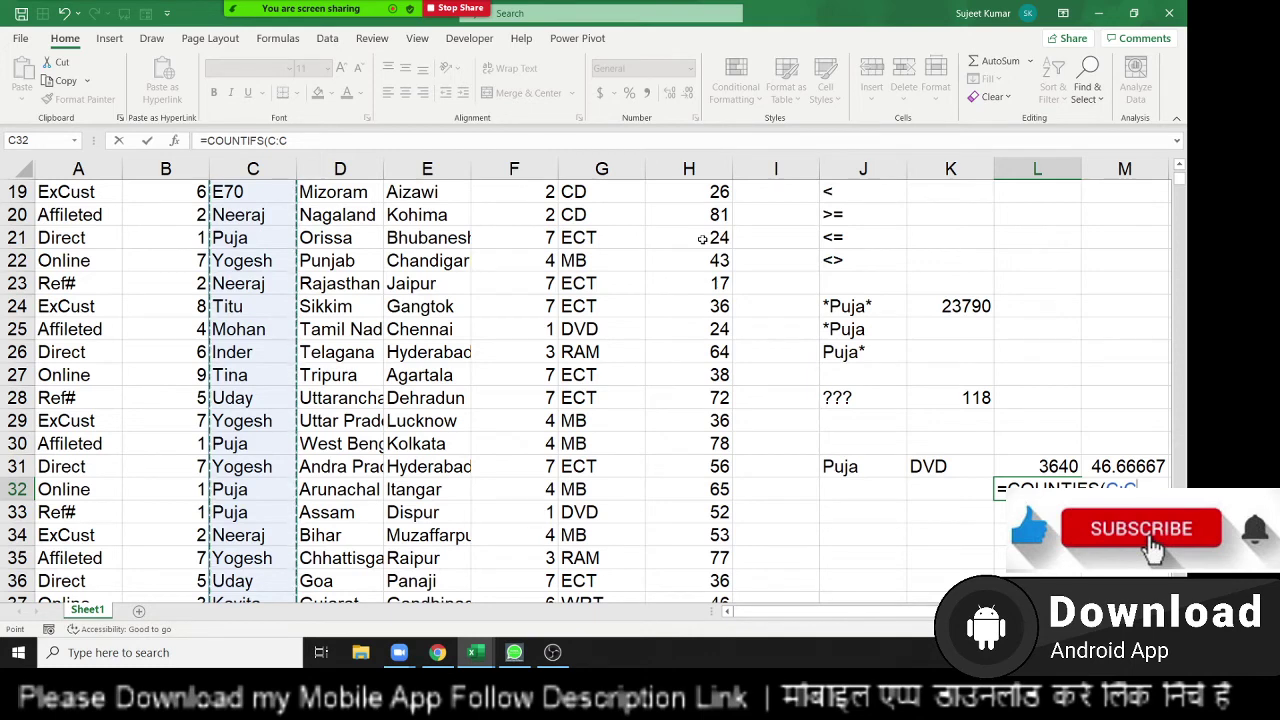
pyautogui.write(',')
pyautogui.press('Left')
pyautogui.press('Left')
pyautogui.press('Up')
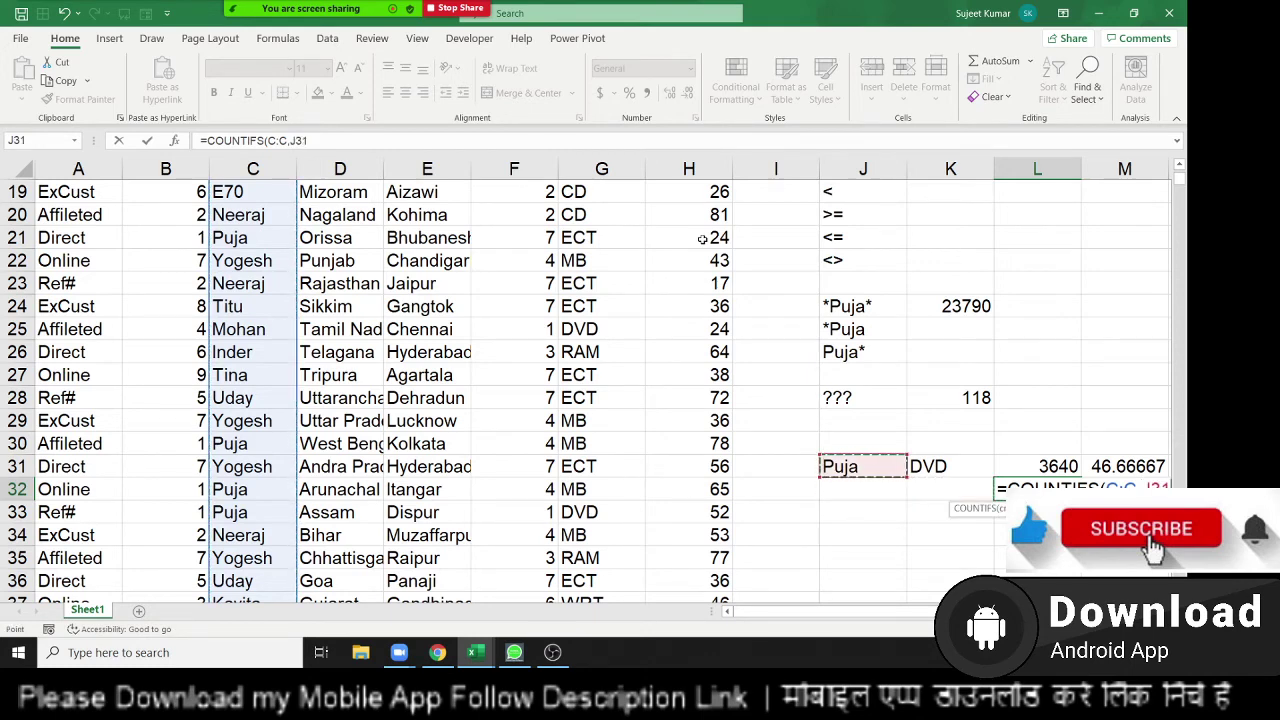
# Step: Add Product column G with criterion K31 (DVD), returning a count of 78
pyautogui.write(',')
pyautogui.press('Left')
pyautogui.press('Left')
pyautogui.press('Left')
pyautogui.press('Left')
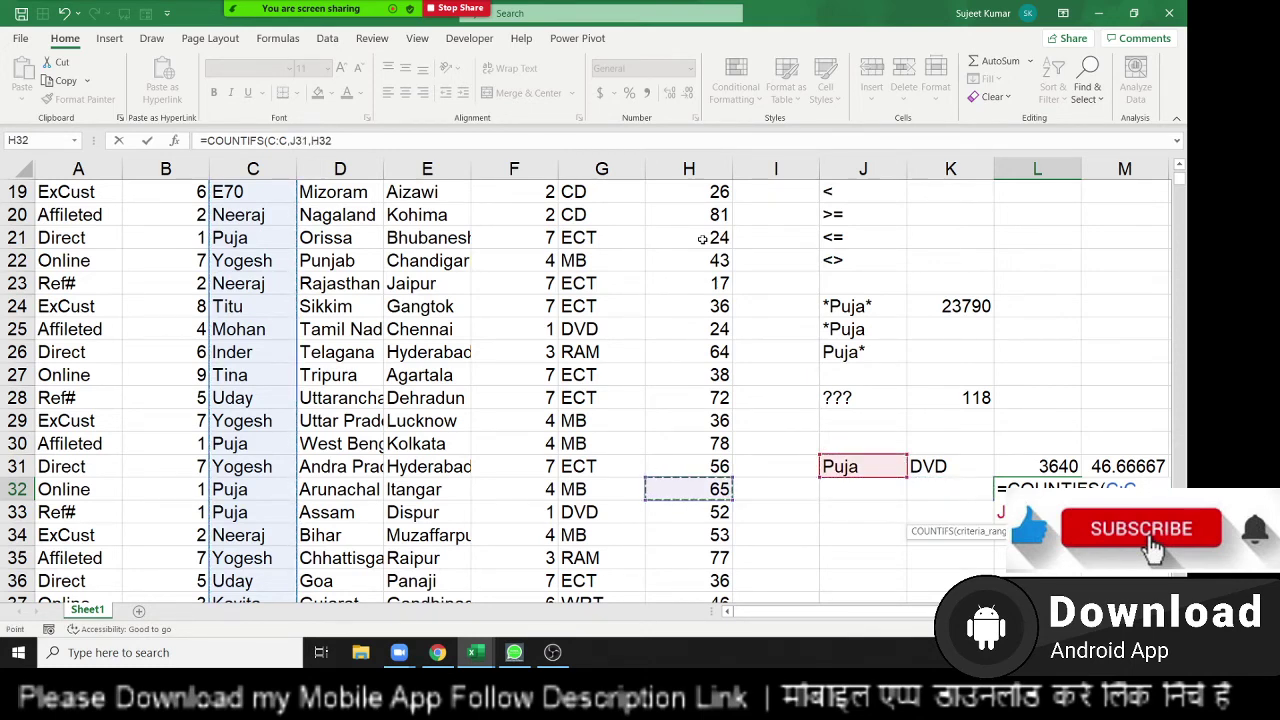
pyautogui.press('Left')
pyautogui.hotkey('ctrl', 'space')
pyautogui.write(',')
pyautogui.press('Left')
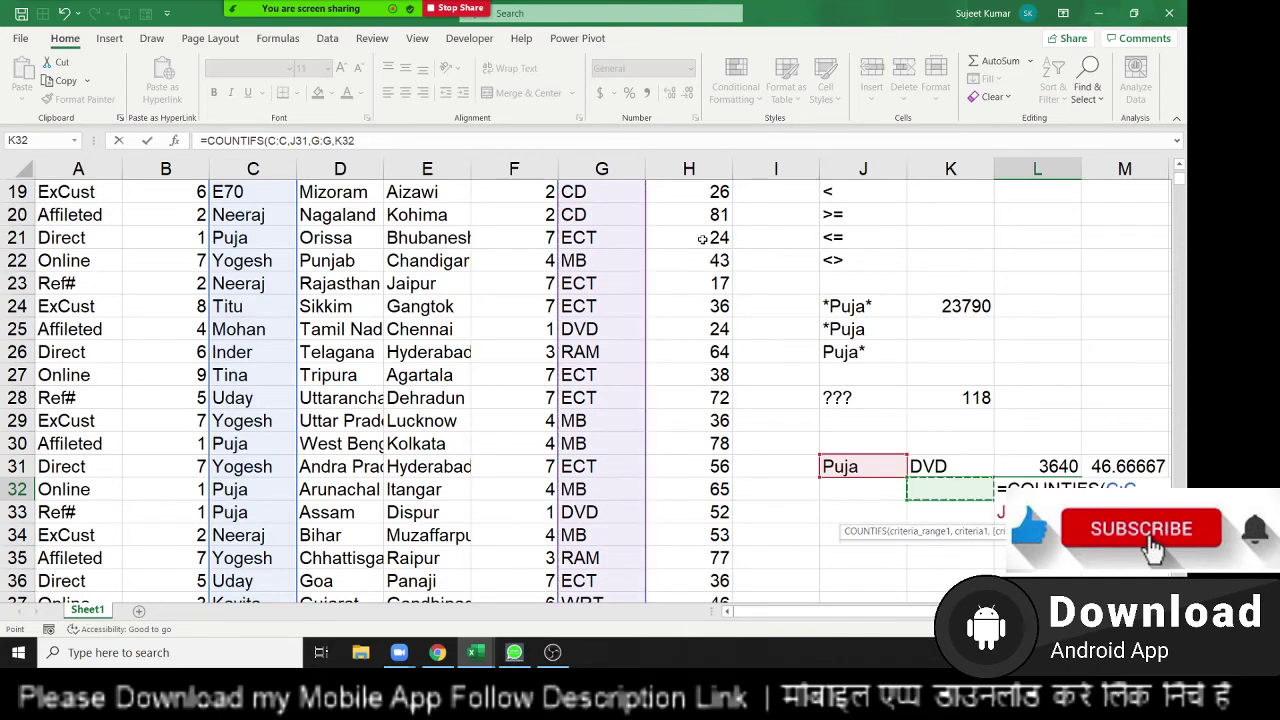
pyautogui.press('Up')
pyautogui.press('Return')
pyautogui.press('Up')
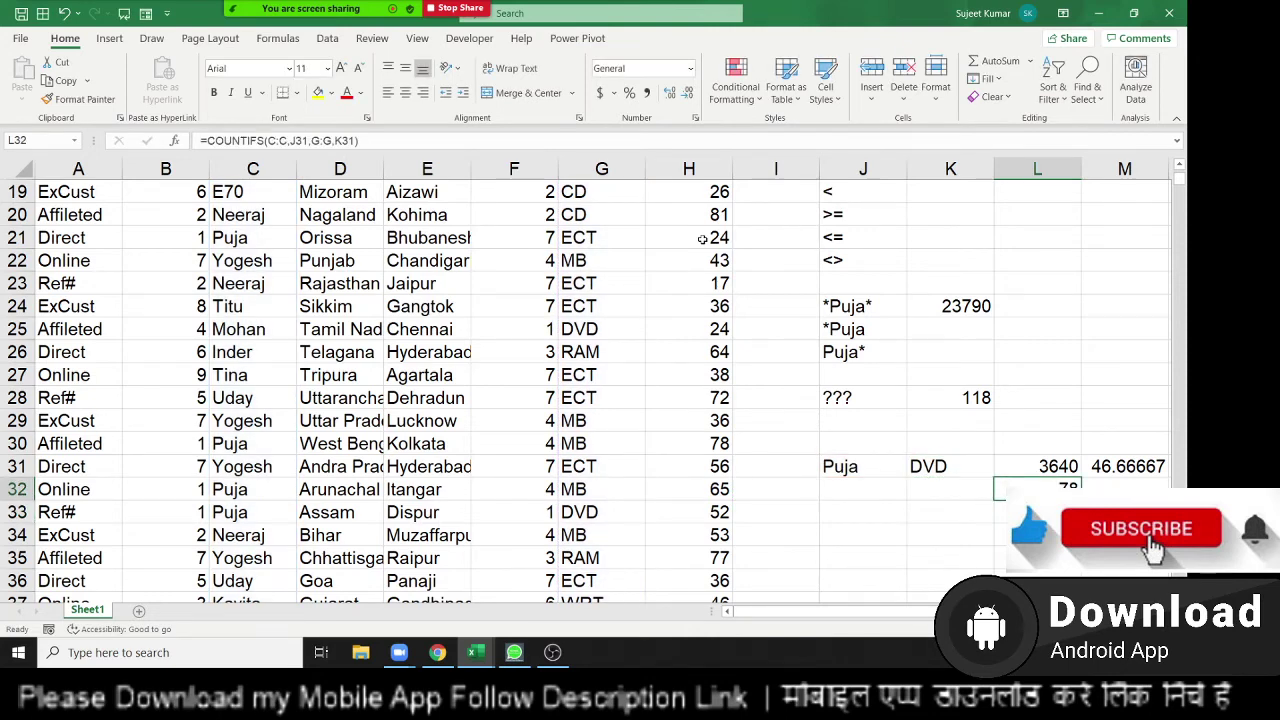
pyautogui.press('Right')
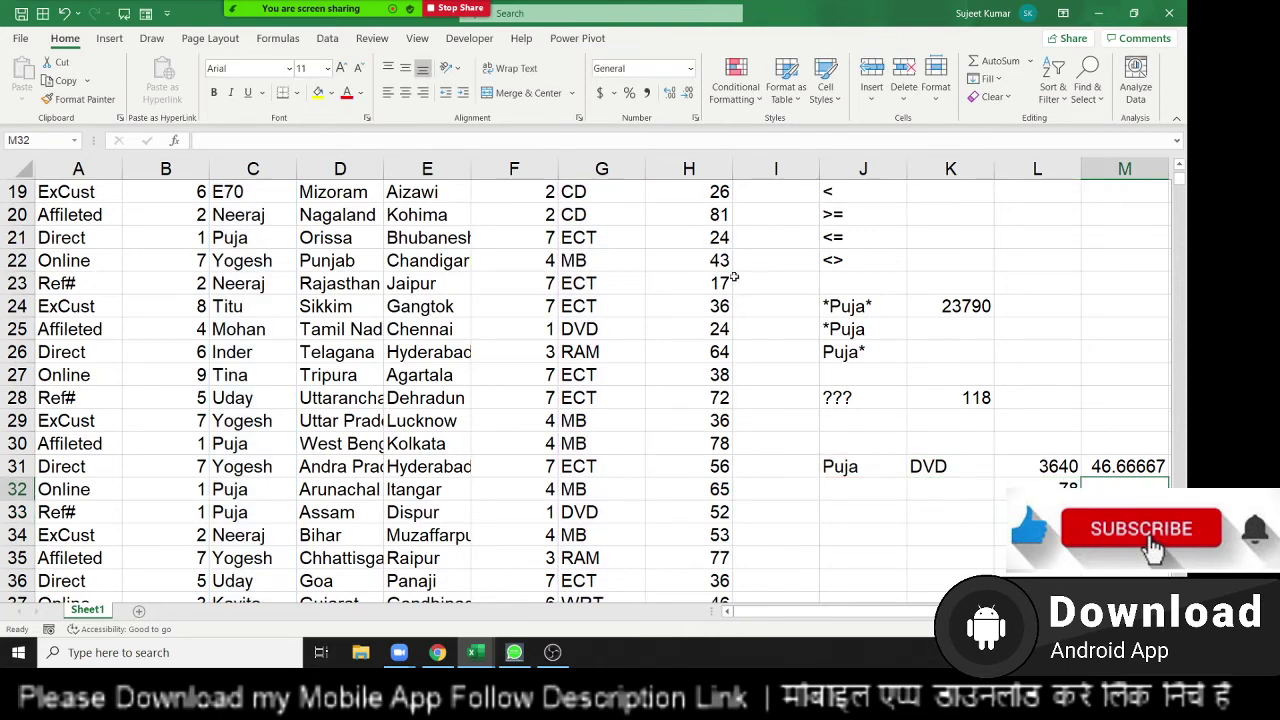
# Step: Start a MAXIFS formula in M6 using the whole Qty column H as max range
pyautogui.scroll(5, 733, 277)
pyautogui.scroll(1, 733, 277)
pyautogui.hscroll(1, 733, 277)
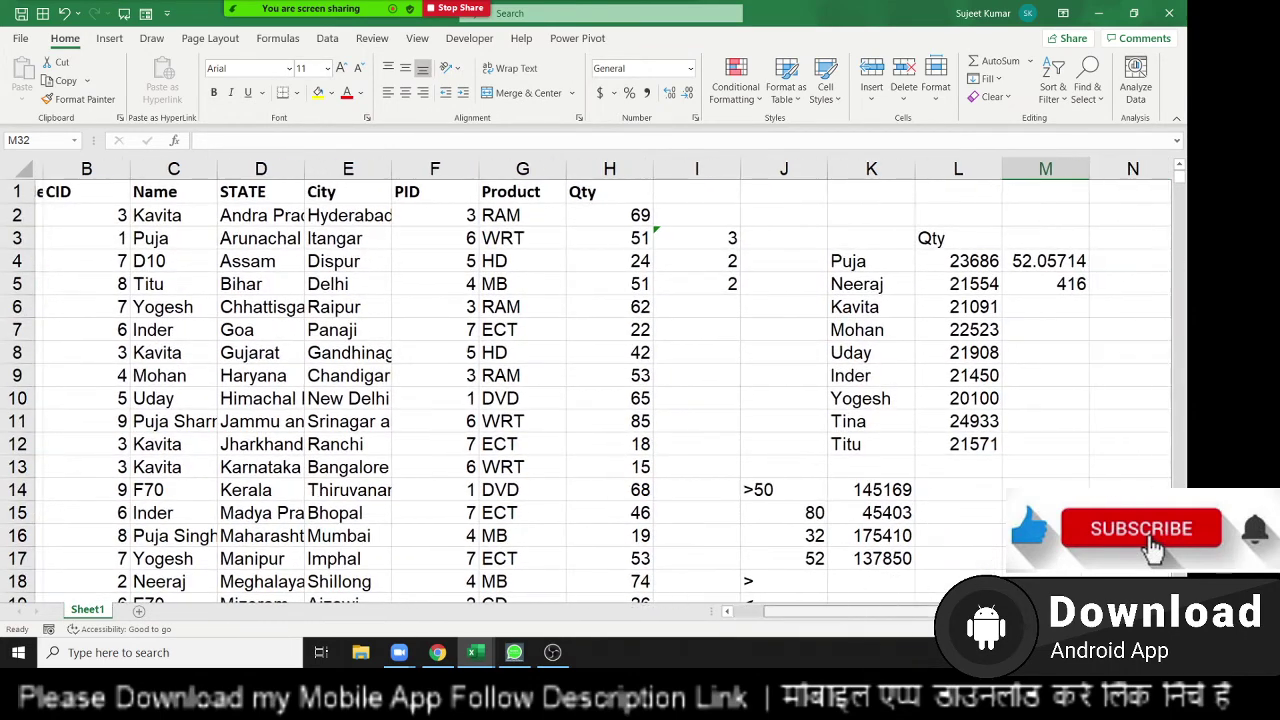
pyautogui.hscroll(1, 640, 390)
pyautogui.click(1050, 317)
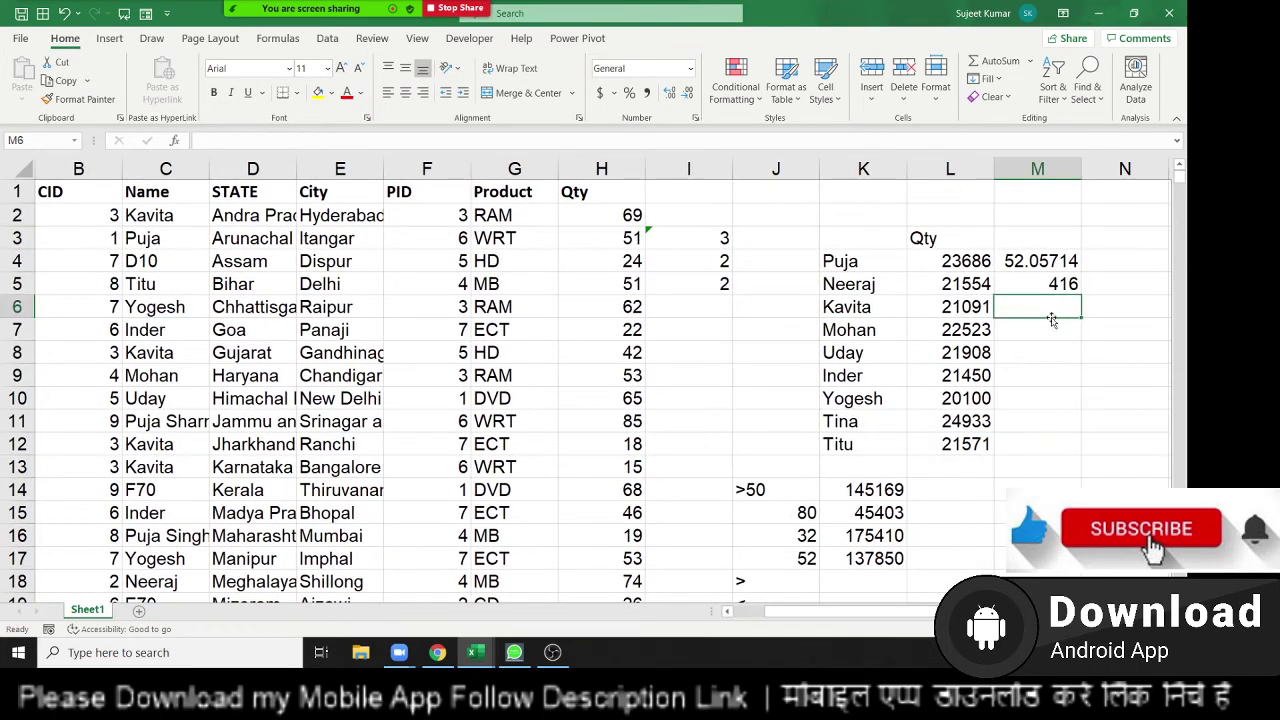
pyautogui.hscroll(2, 1048, 319)
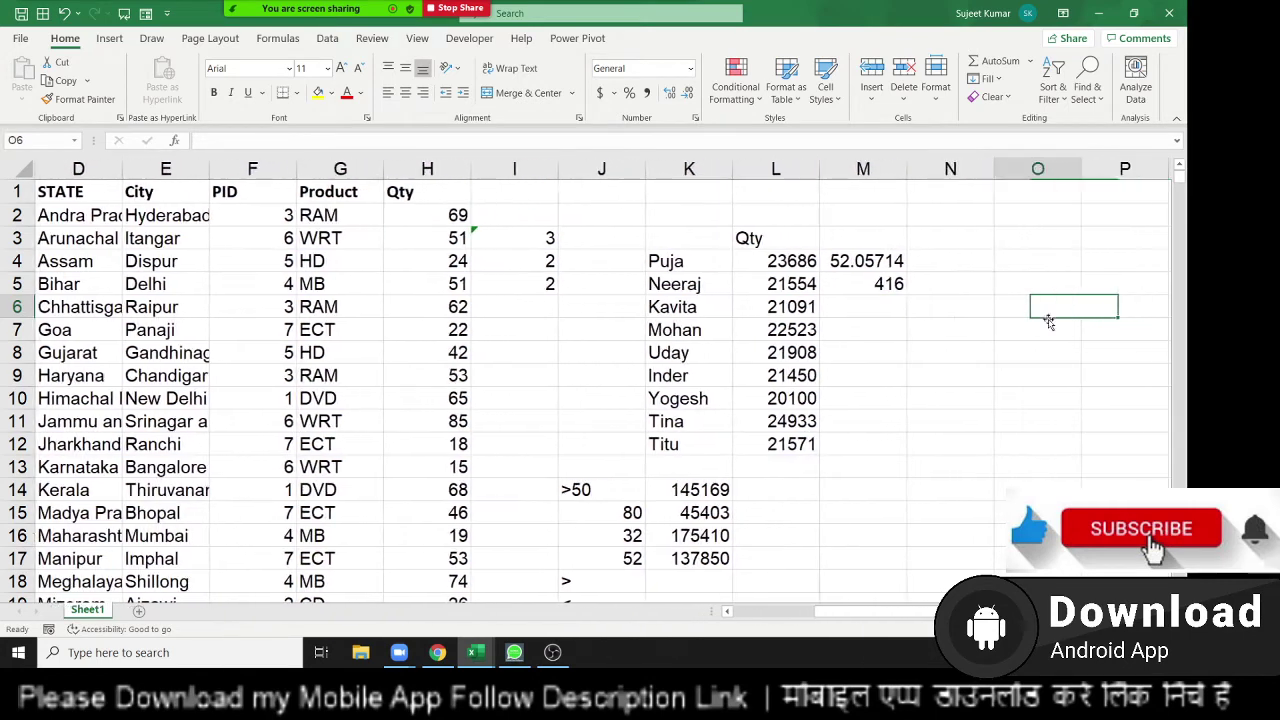
pyautogui.write('=max')
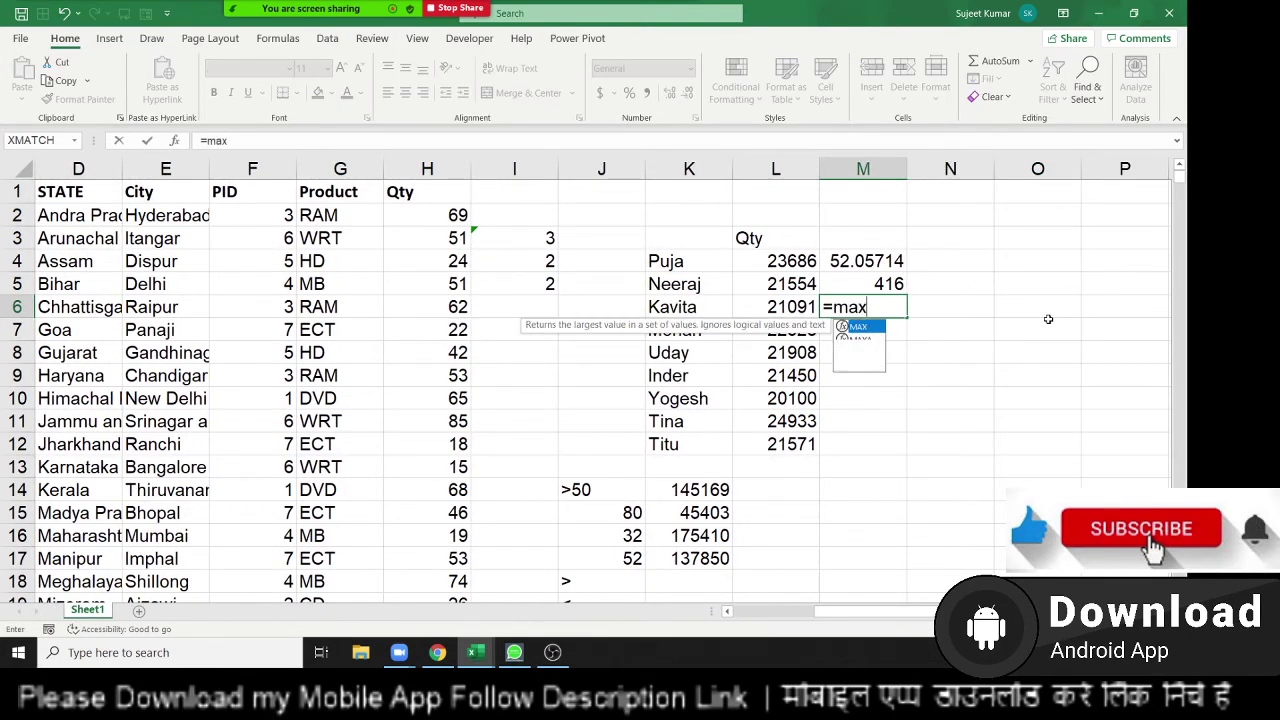
pyautogui.press('Down')
pyautogui.press('Down')
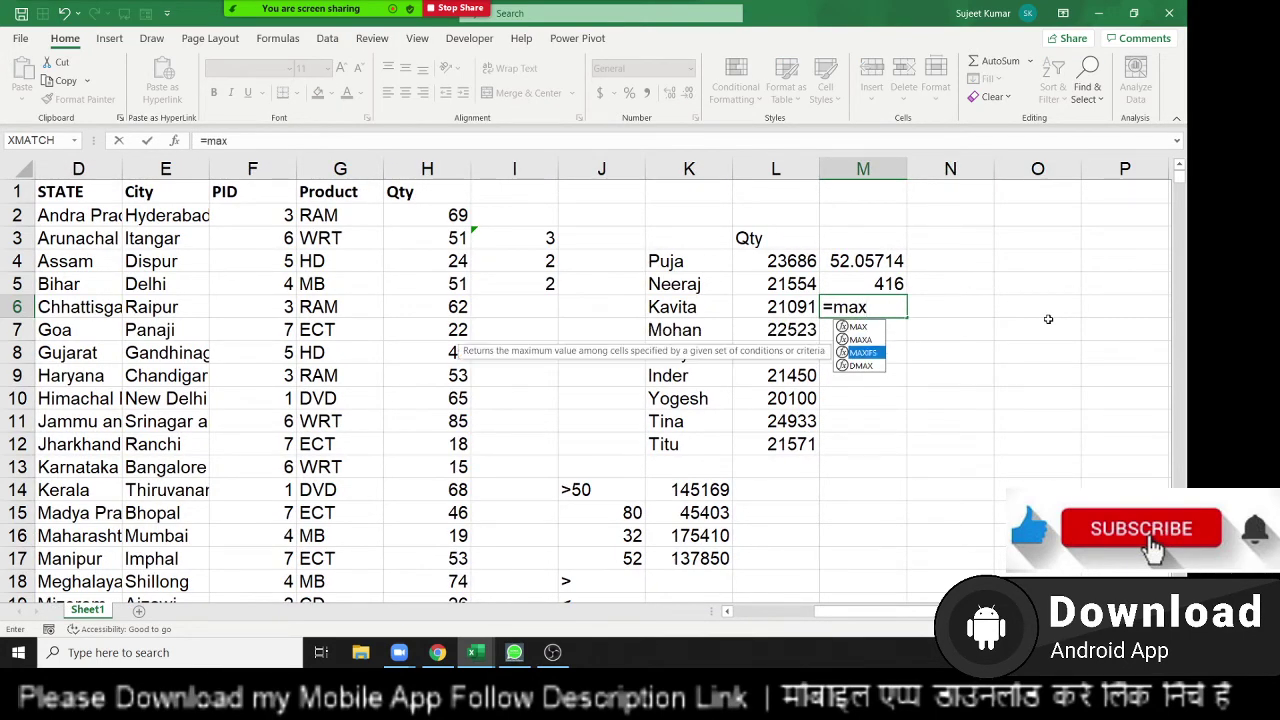
pyautogui.press('Tab')
pyautogui.press('Left')
pyautogui.press('Left')
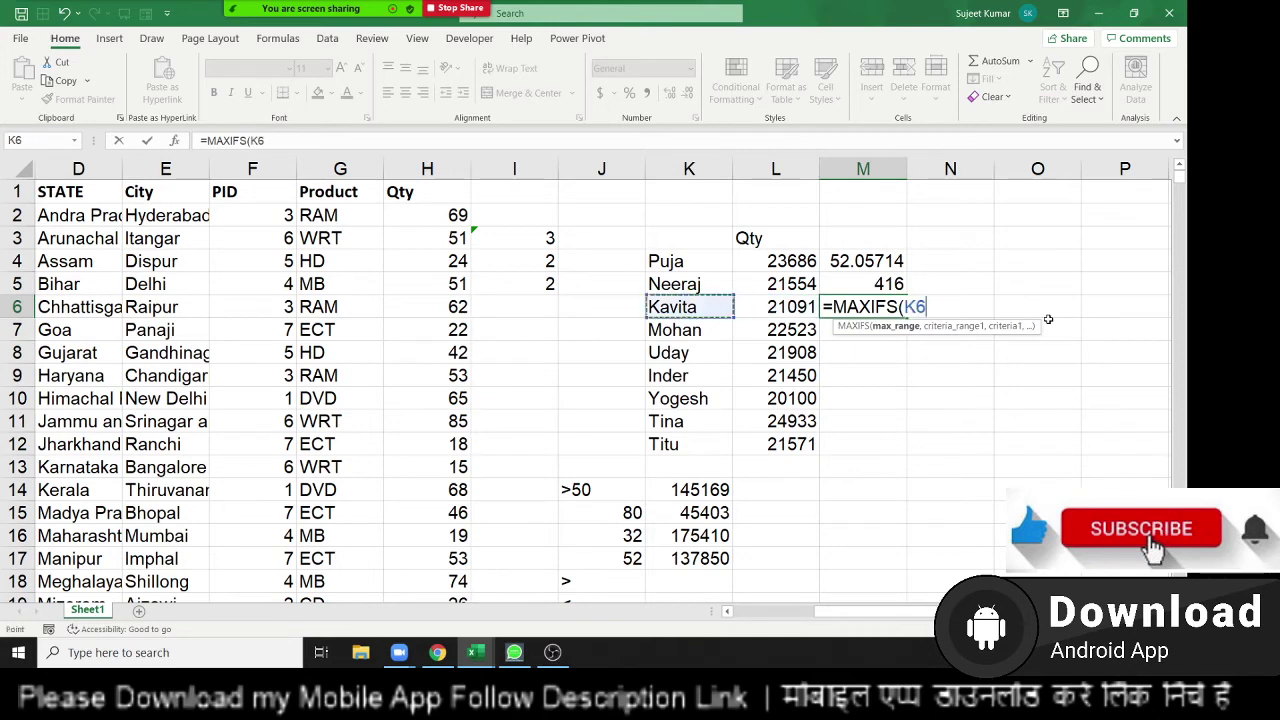
pyautogui.press('Left')
pyautogui.press('Left')
# Step: Finish =MAXIFS(H:H,C:C,K6) so M6 shows Kavita's highest Qty of 90, then select J14:J26
pyautogui.press('Left')
pyautogui.hotkey('ctrl', 'space')
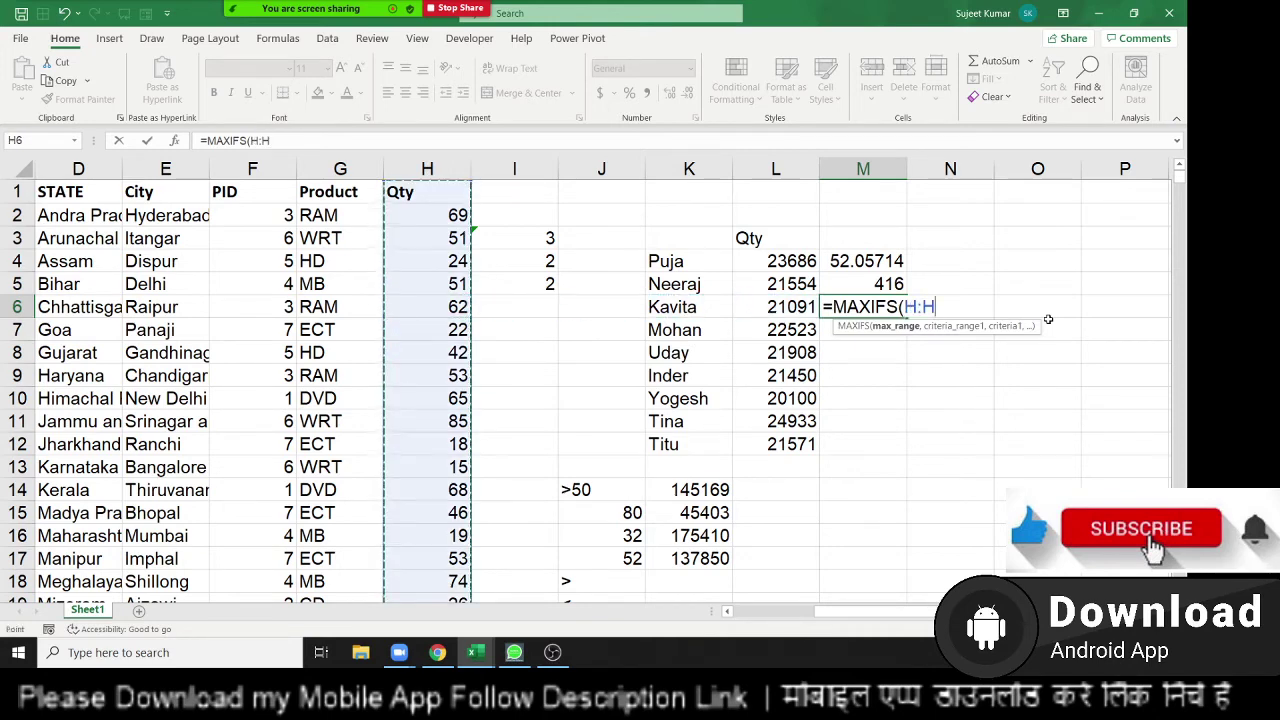
pyautogui.write(',')
pyautogui.press('Left')
pyautogui.press('Left')
pyautogui.press('Left')
pyautogui.press('Left')
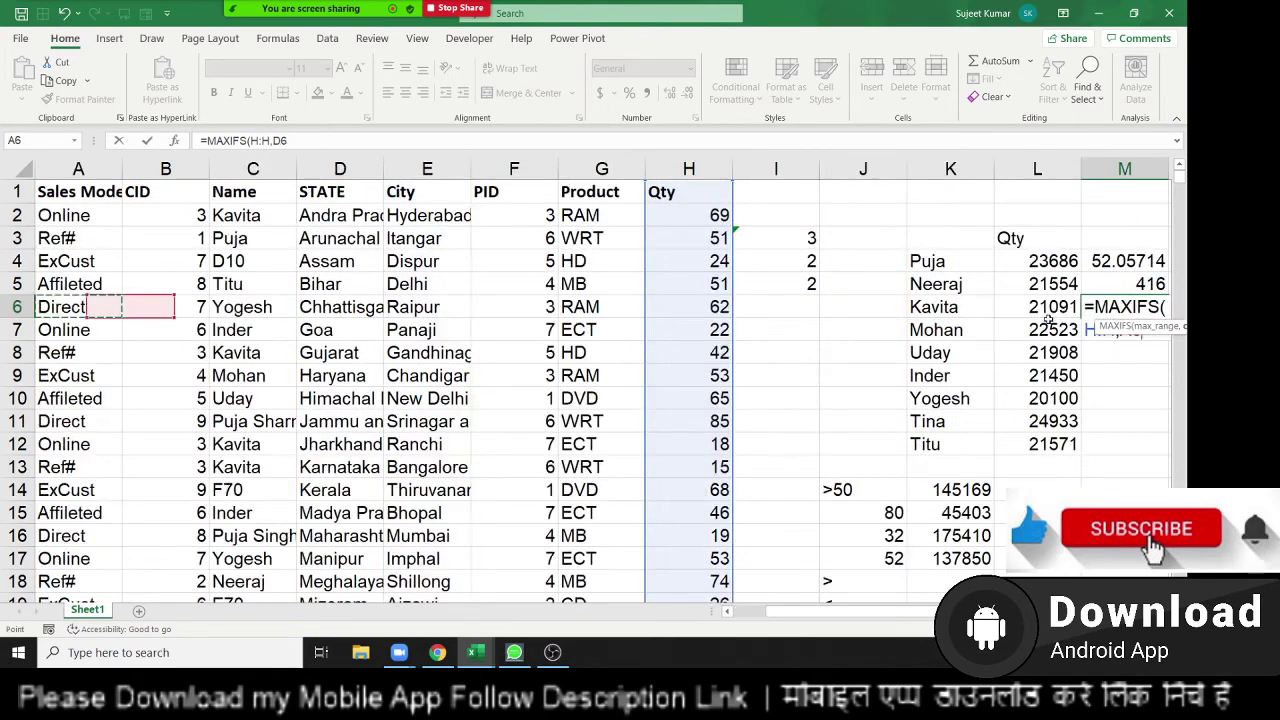
pyautogui.press('Right')
pyautogui.press('Right')
pyautogui.hotkey('ctrl', 'space')
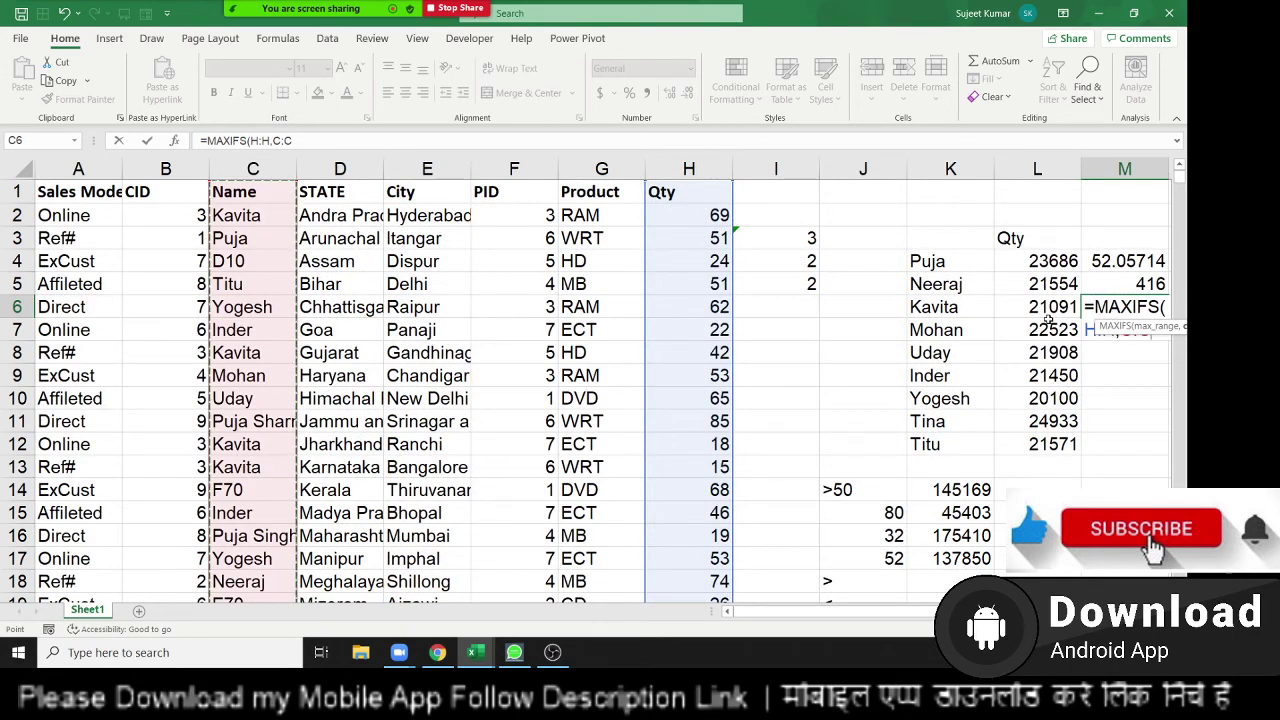
pyautogui.write(',')
pyautogui.press('Left')
pyautogui.press('Left')
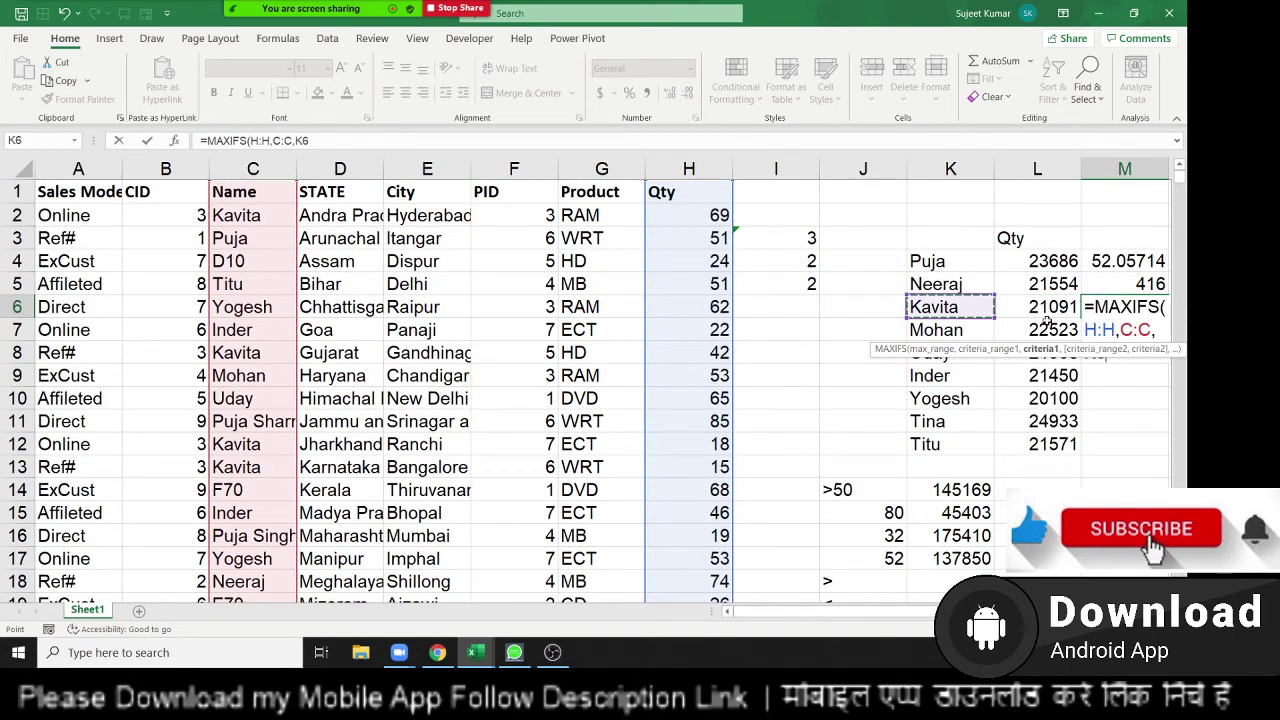
pyautogui.hotkey('ctrl', 'Return')
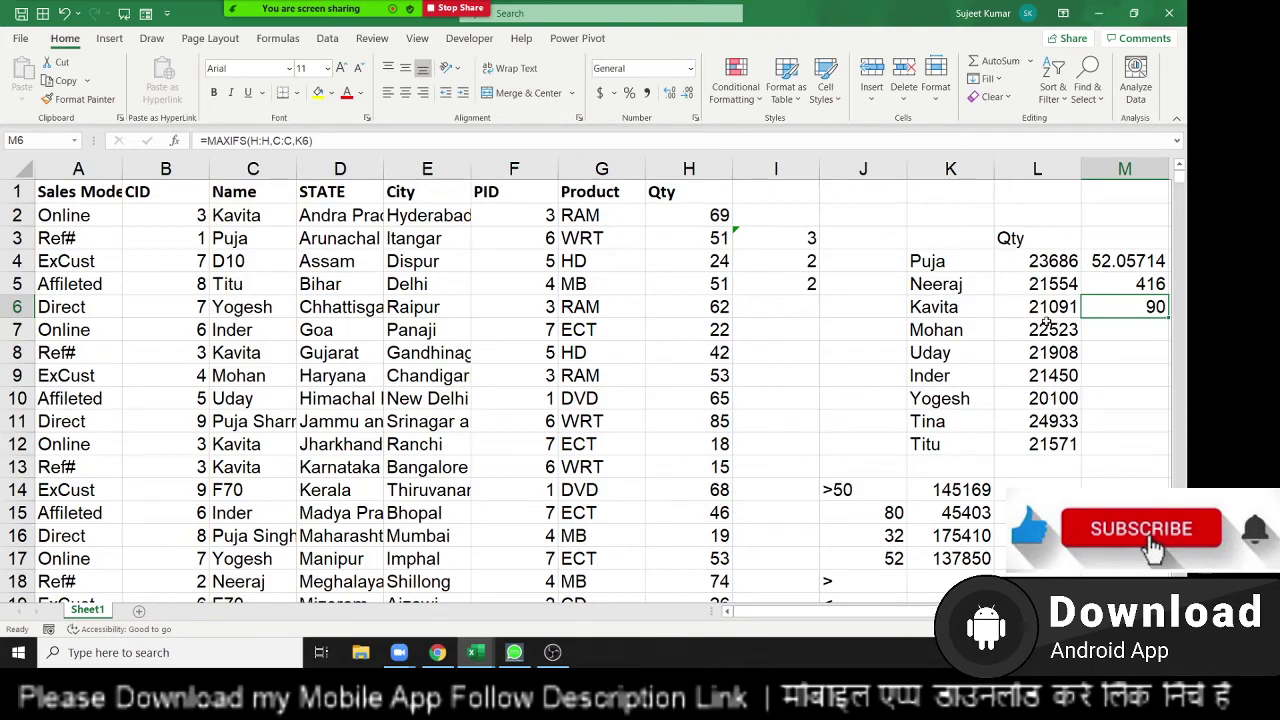
pyautogui.press('Right')
pyautogui.press('Right')
pyautogui.scroll(-2, 1045, 321)
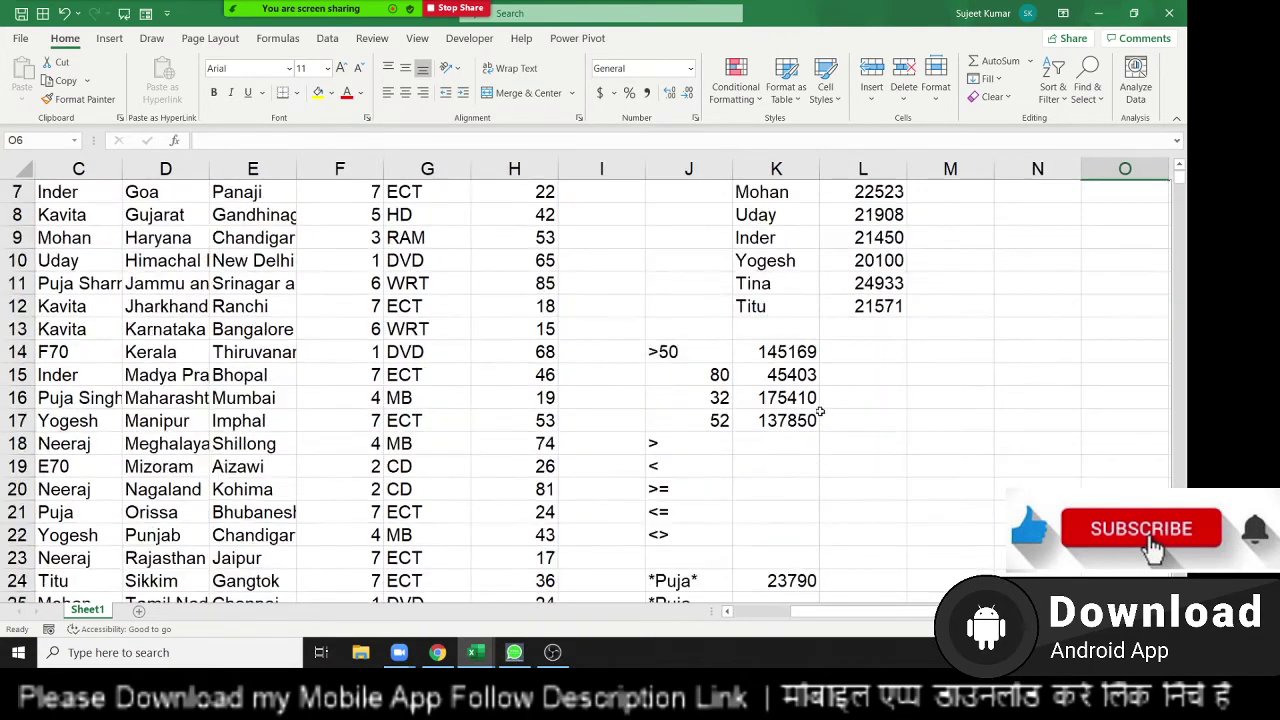
pyautogui.moveTo(694, 337)
pyautogui.mouseDown()
pyautogui.moveTo(696, 651)
pyautogui.moveTo(675, 584)
pyautogui.mouseUp()
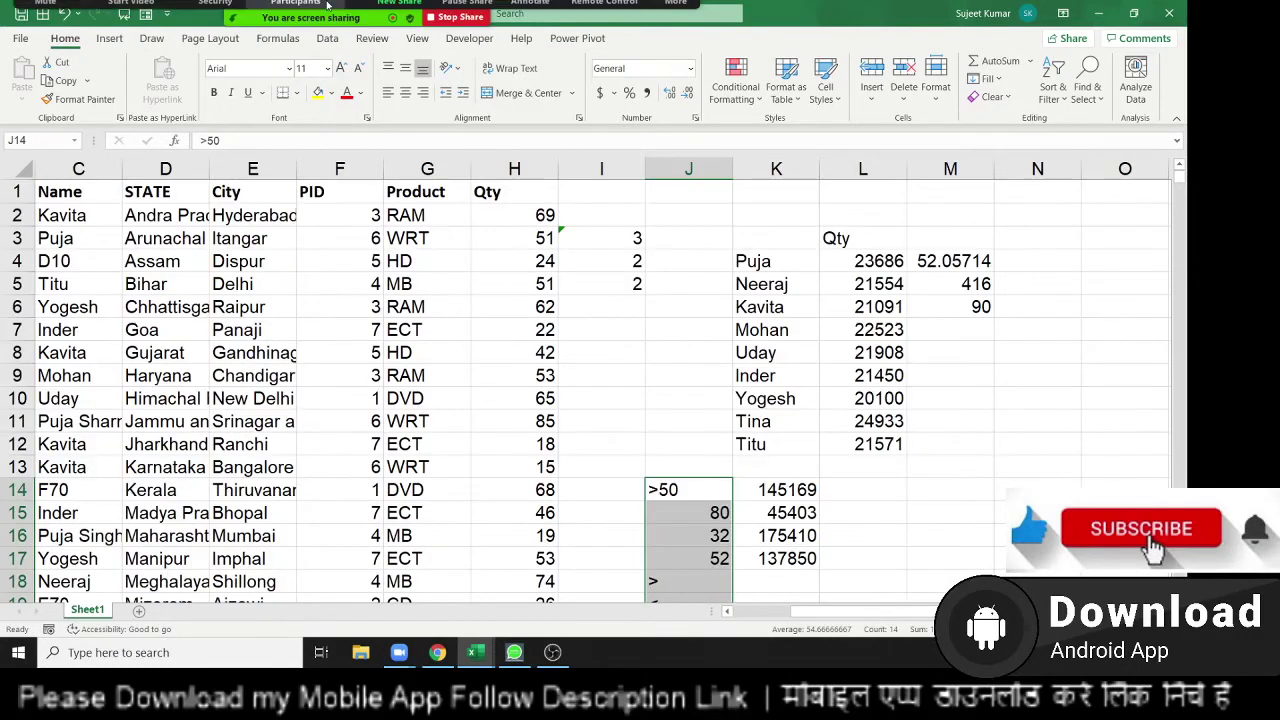
# Step: Show Zoom's Participants panel listing the three attendees, including the host
pyautogui.click(296, 32)
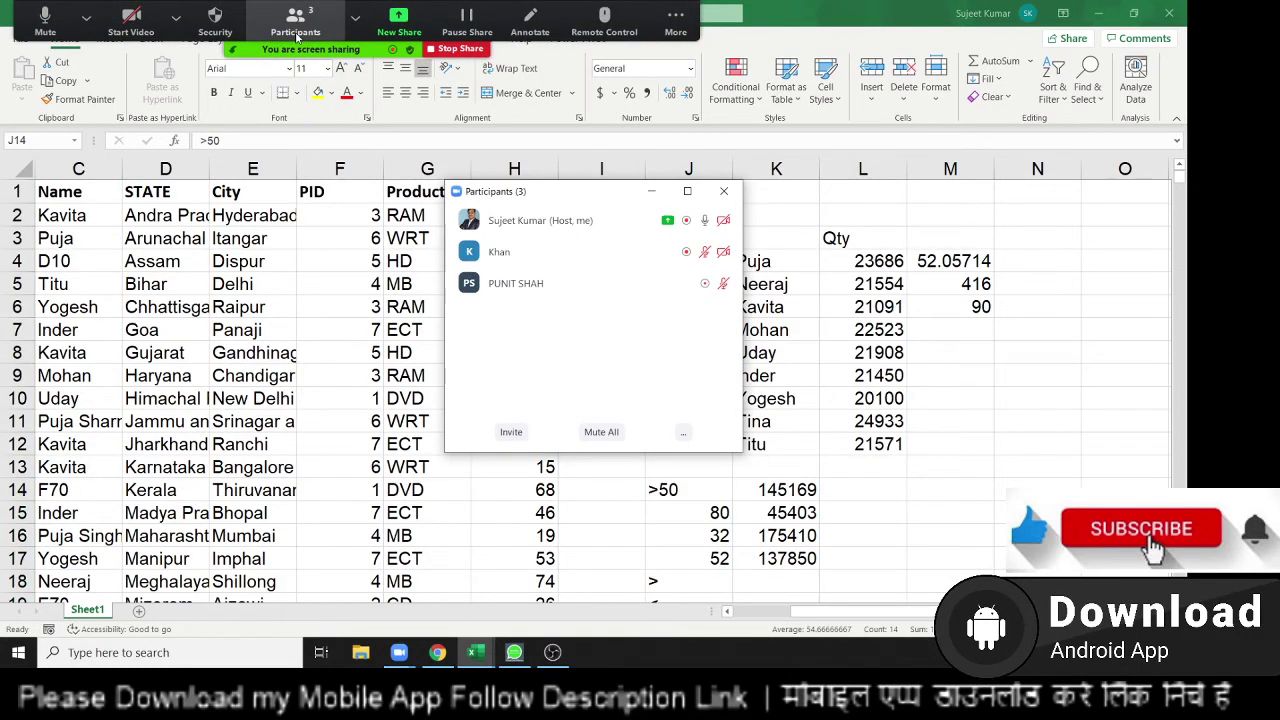